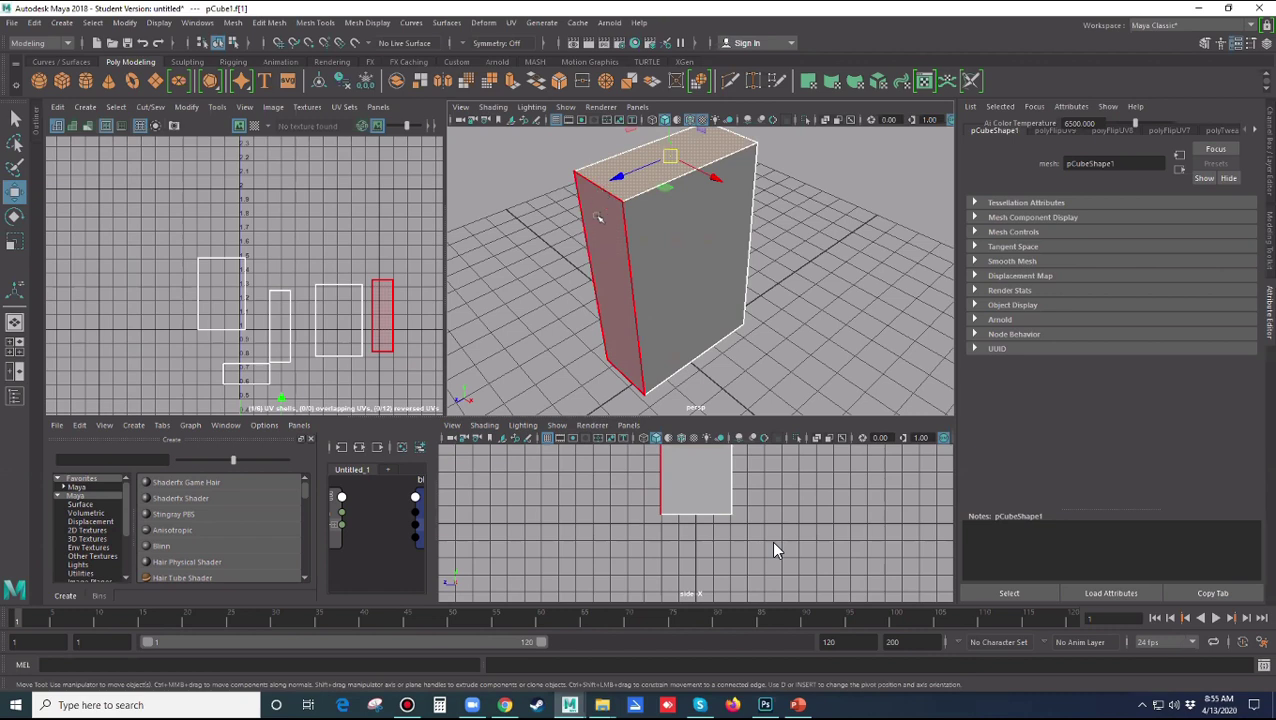
# Step: Shade the box's UV shells in the UV Editor so that reversed shells are told apart by color
pyautogui.scroll(2, 358, 368)
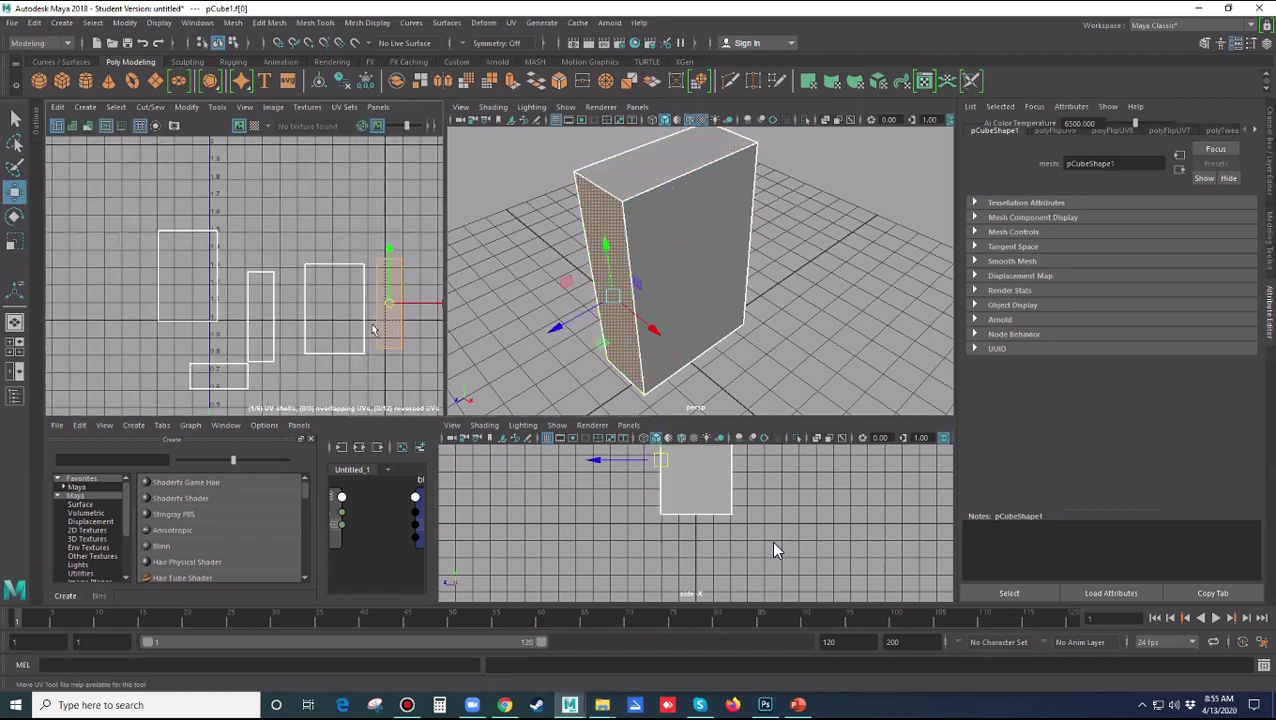
pyautogui.keyDown('alt'); pyautogui.moveTo(373, 327); pyautogui.dragTo(355, 282, button='middle'); pyautogui.keyUp('alt')
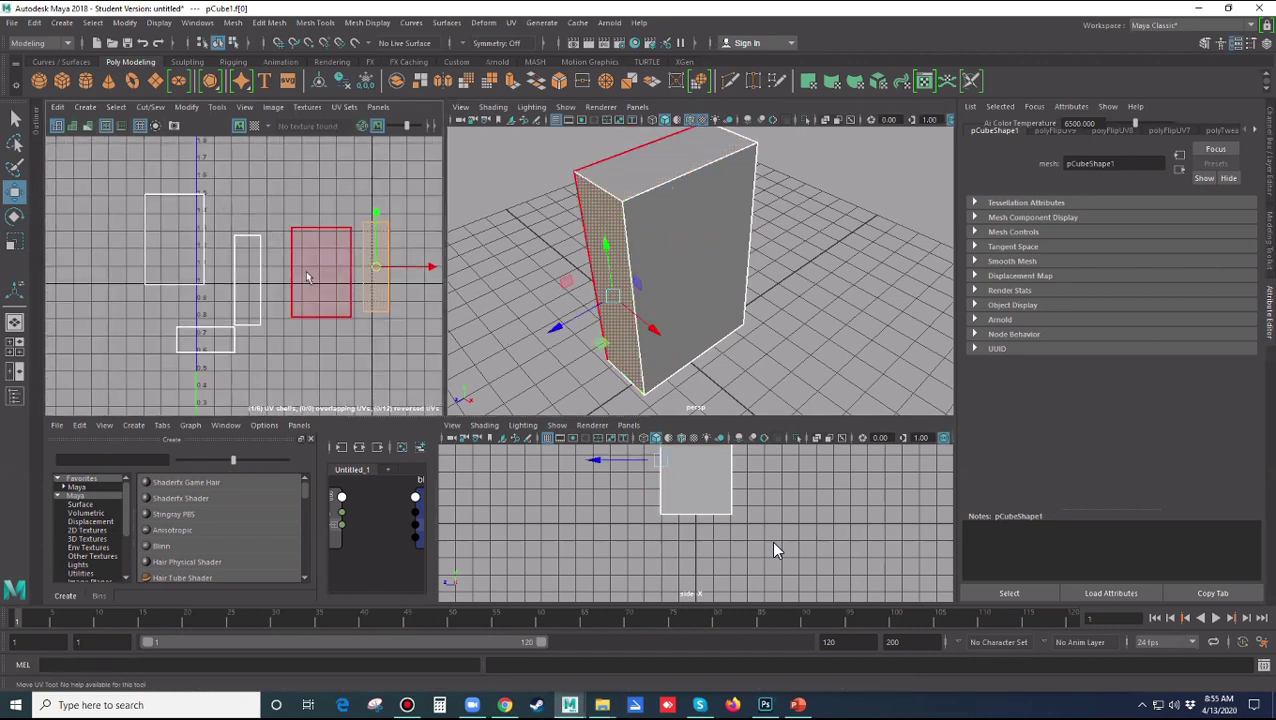
pyautogui.keyDown('alt'); pyautogui.moveTo(212, 296); pyautogui.dragTo(209, 338, button='middle'); pyautogui.keyUp('alt')
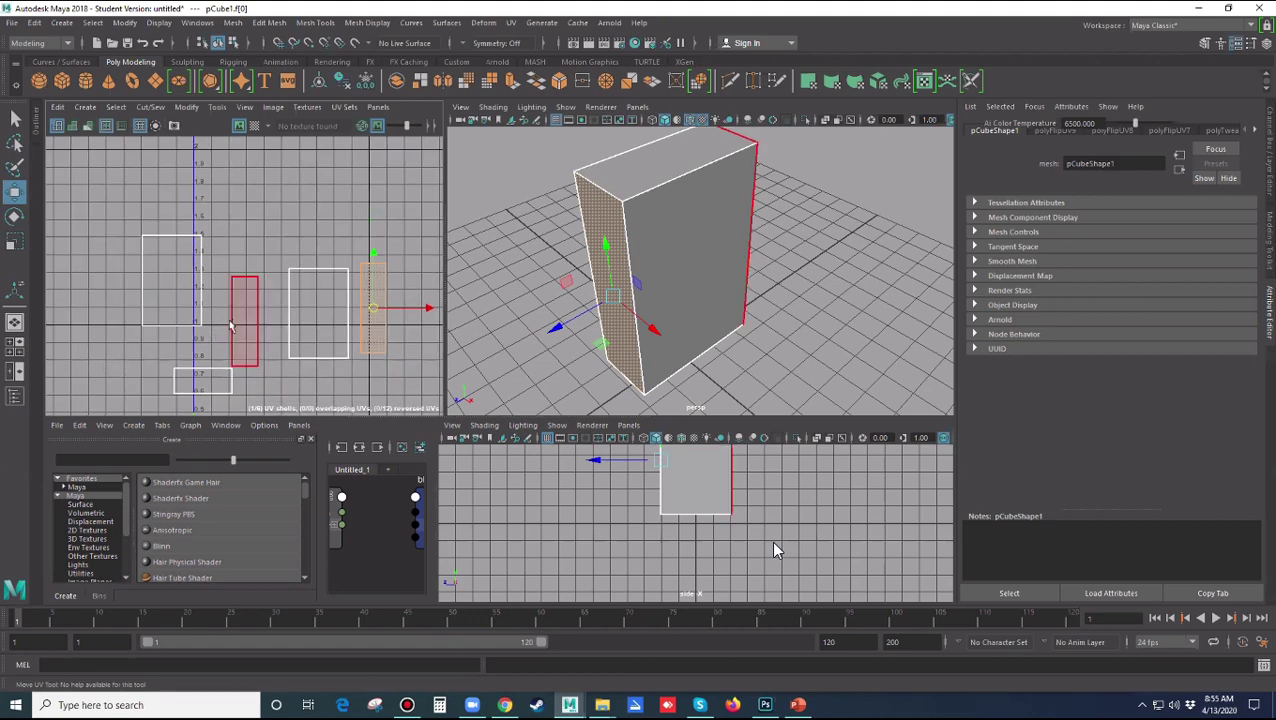
pyautogui.scroll(-3, 207, 340)
pyautogui.keyDown('alt'); pyautogui.moveTo(271, 316); pyautogui.dragTo(271, 172, button='middle'); pyautogui.keyUp('alt')
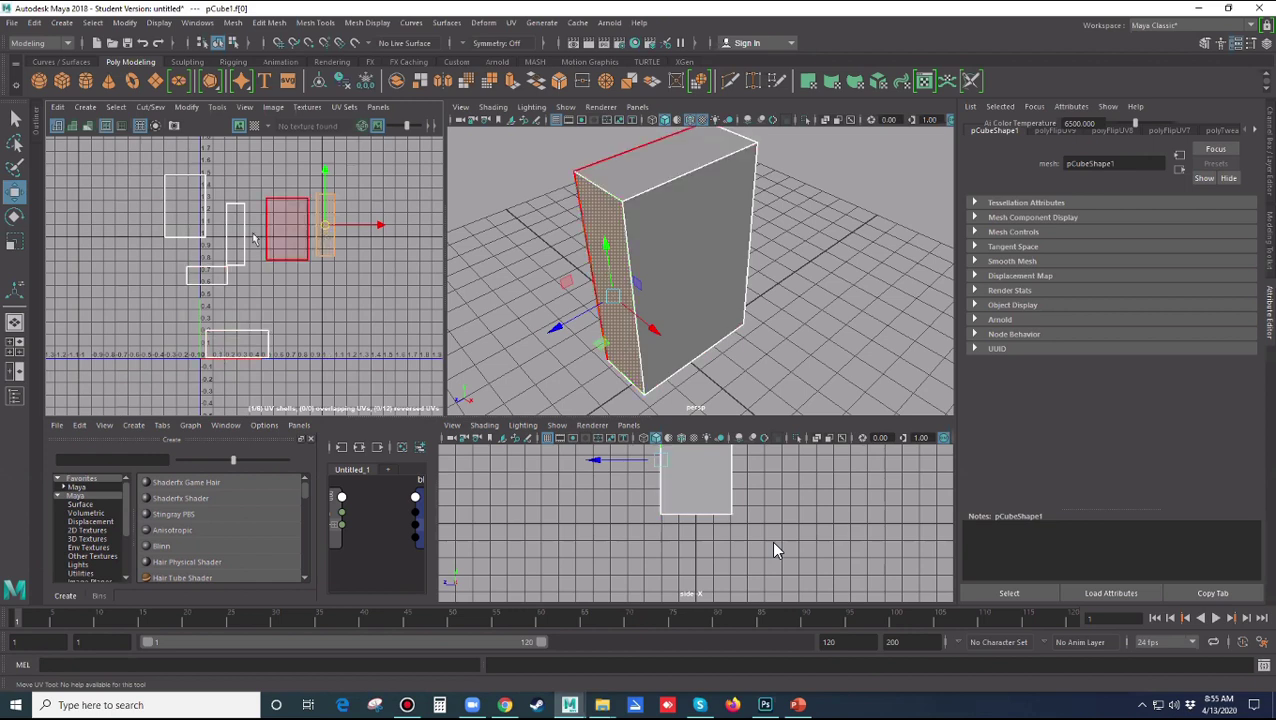
pyautogui.click(669, 247)
pyautogui.keyDown('alt'); pyautogui.moveTo(748, 269); pyautogui.dragTo(738, 289, button='middle'); pyautogui.keyUp('alt')
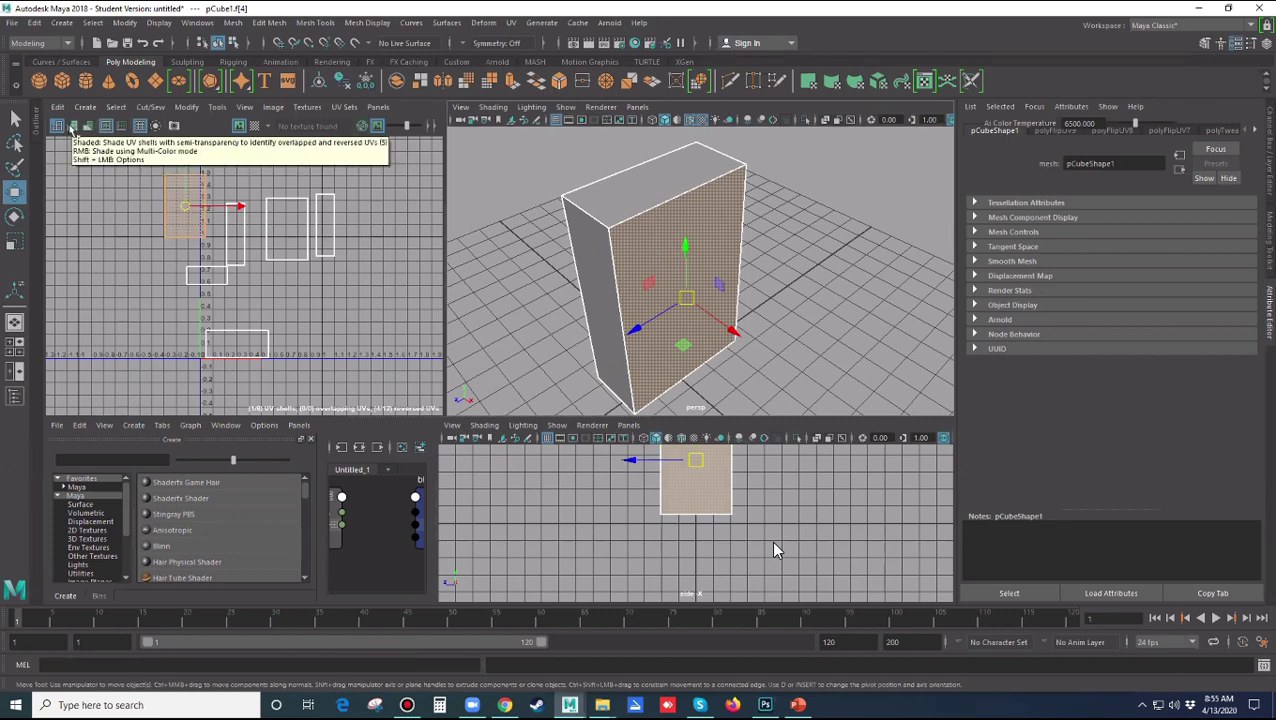
pyautogui.click(72, 126)
pyautogui.click(334, 270)
# Step: Select the box's two large faces in turn and compare their shading with the matching UV shells
pyautogui.moveTo(700, 355)
pyautogui.keyDown('alt'); pyautogui.mouseDown()
pyautogui.moveTo(789, 353)
pyautogui.moveTo(683, 336)
pyautogui.moveTo(702, 344)
pyautogui.mouseUp(); pyautogui.keyUp('alt')
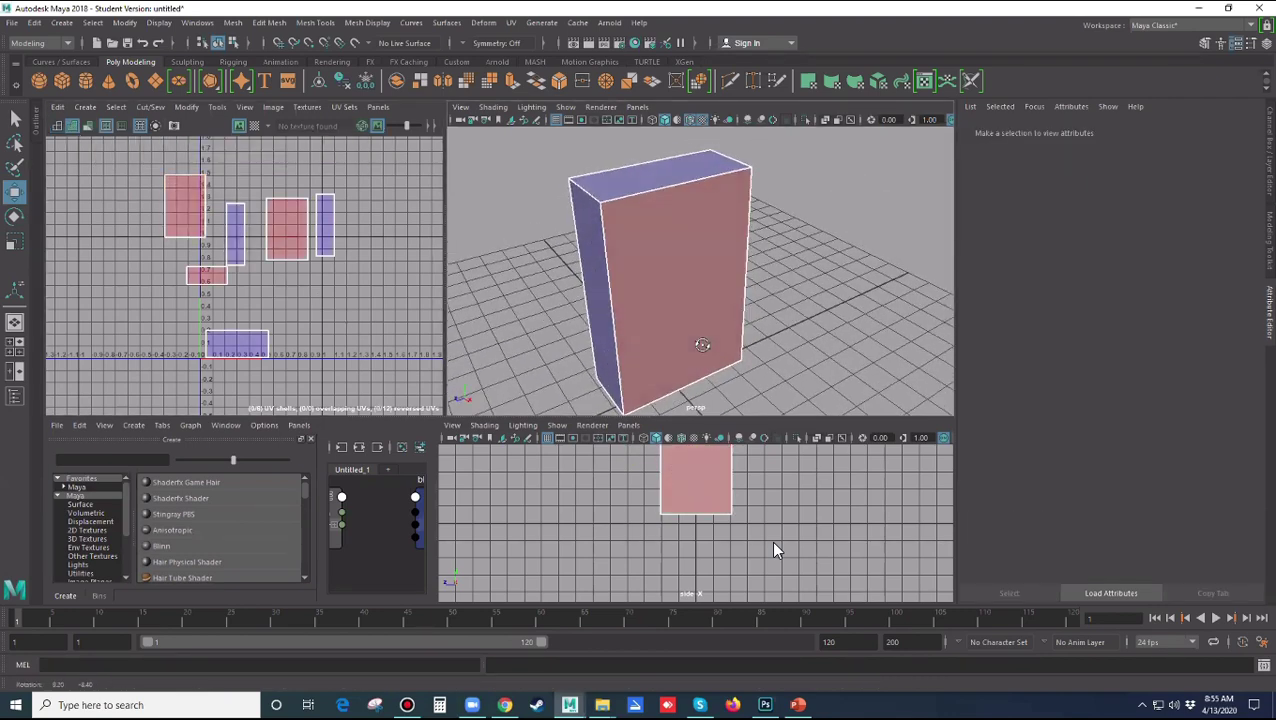
pyautogui.keyDown('alt'); pyautogui.moveTo(587, 359); pyautogui.dragTo(692, 313); pyautogui.keyUp('alt')
pyautogui.click(695, 311)
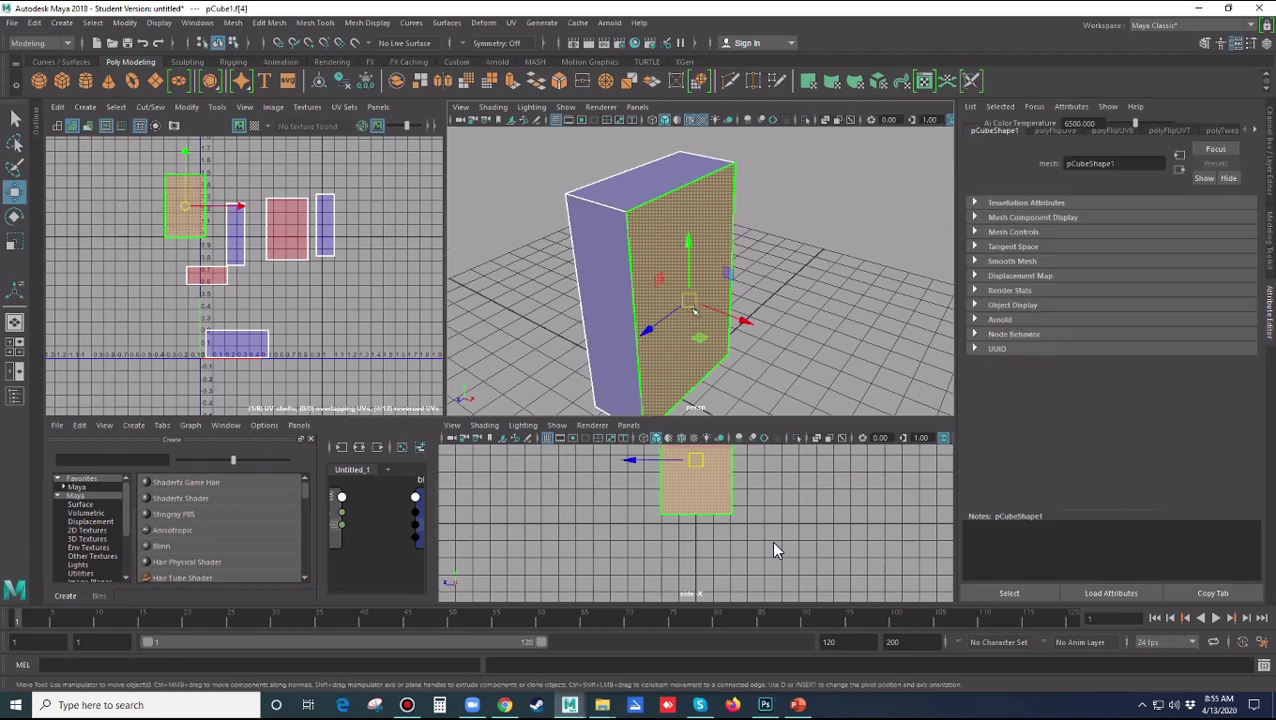
pyautogui.keyDown('alt'); pyautogui.moveTo(712, 352); pyautogui.dragTo(706, 354); pyautogui.keyUp('alt')
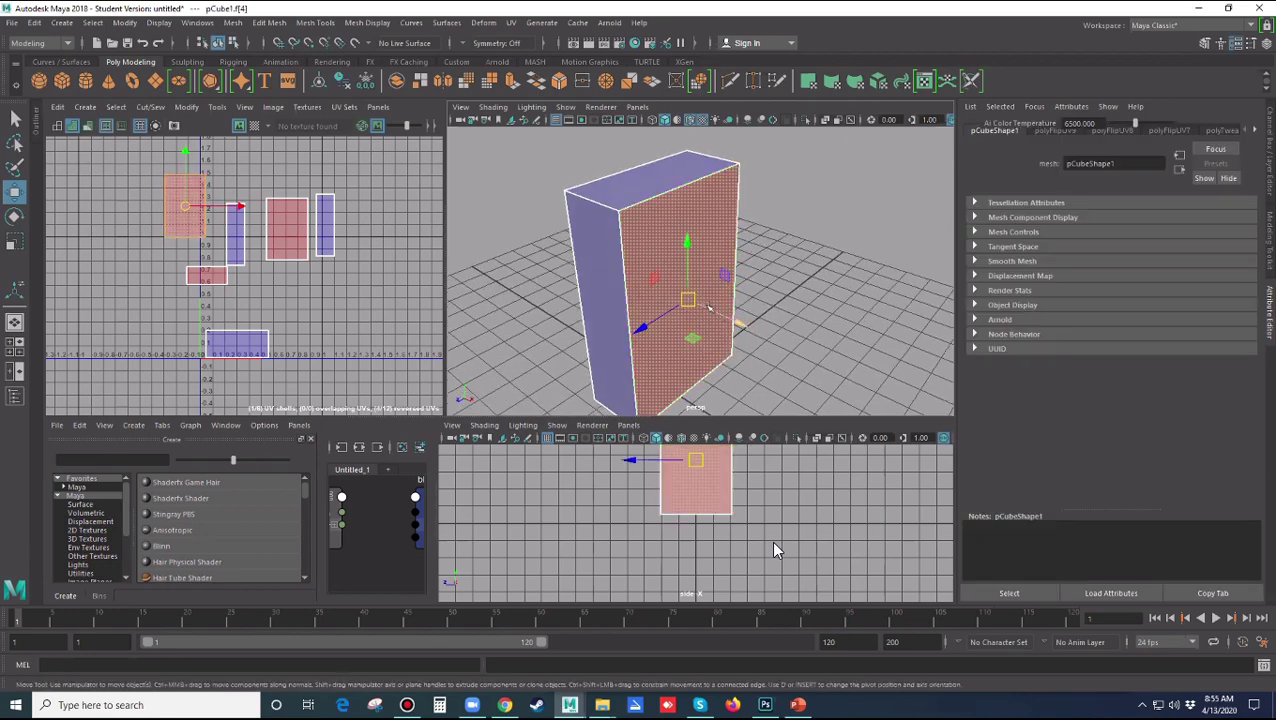
pyautogui.keyDown('alt'); pyautogui.moveTo(642, 308); pyautogui.dragTo(718, 305); pyautogui.keyUp('alt')
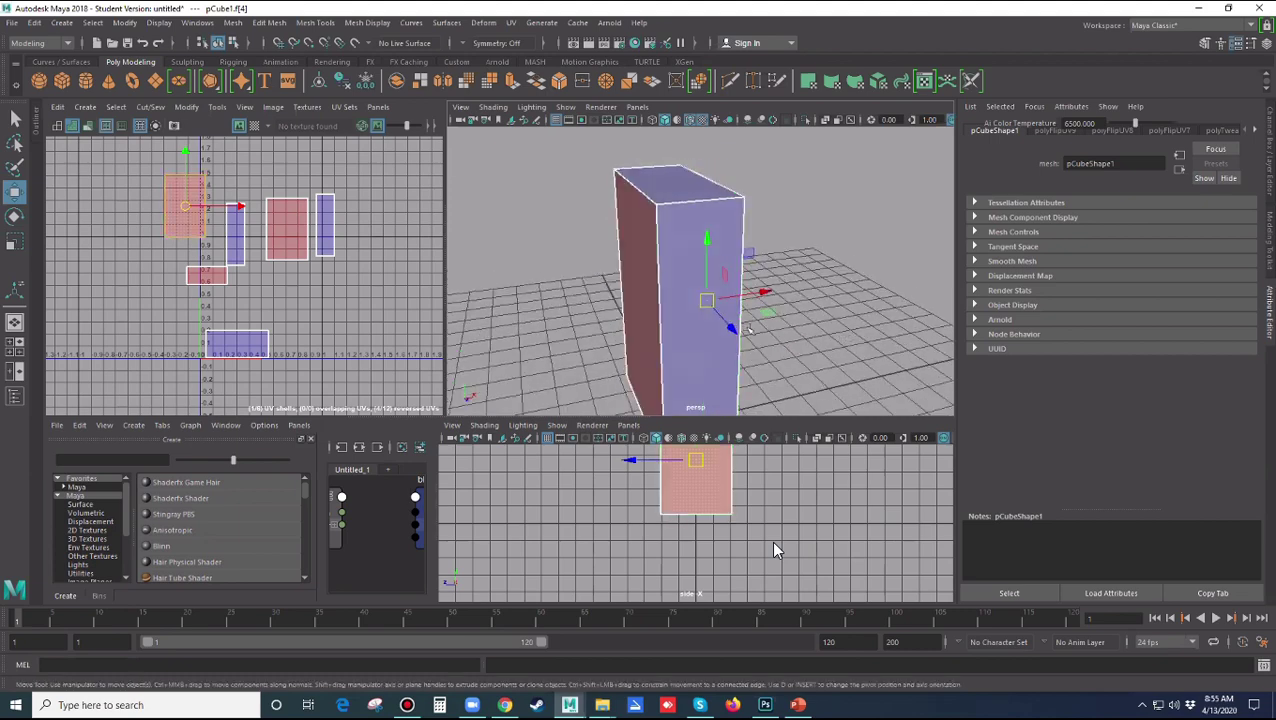
pyautogui.click(645, 308)
pyautogui.keyDown('alt'); pyautogui.moveTo(581, 349); pyautogui.dragTo(590, 382); pyautogui.keyUp('alt')
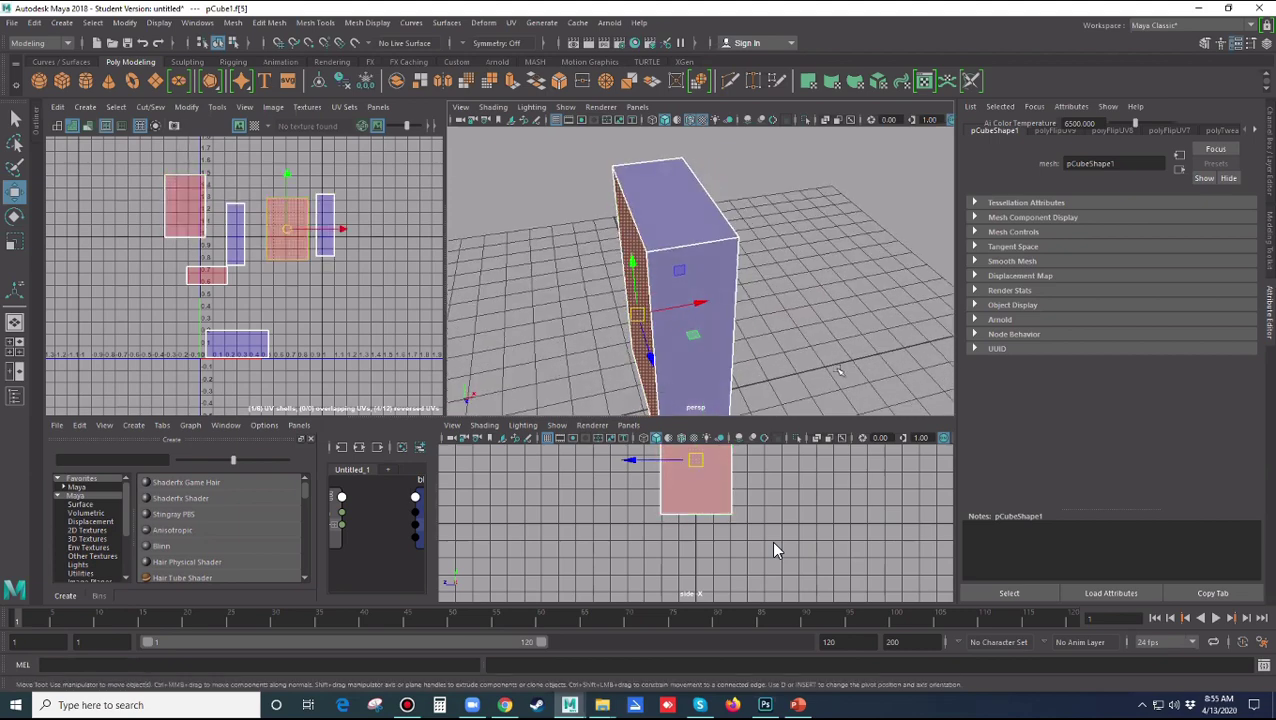
pyautogui.keyDown('alt'); pyautogui.moveTo(715, 318); pyautogui.dragTo(677, 312); pyautogui.keyUp('alt')
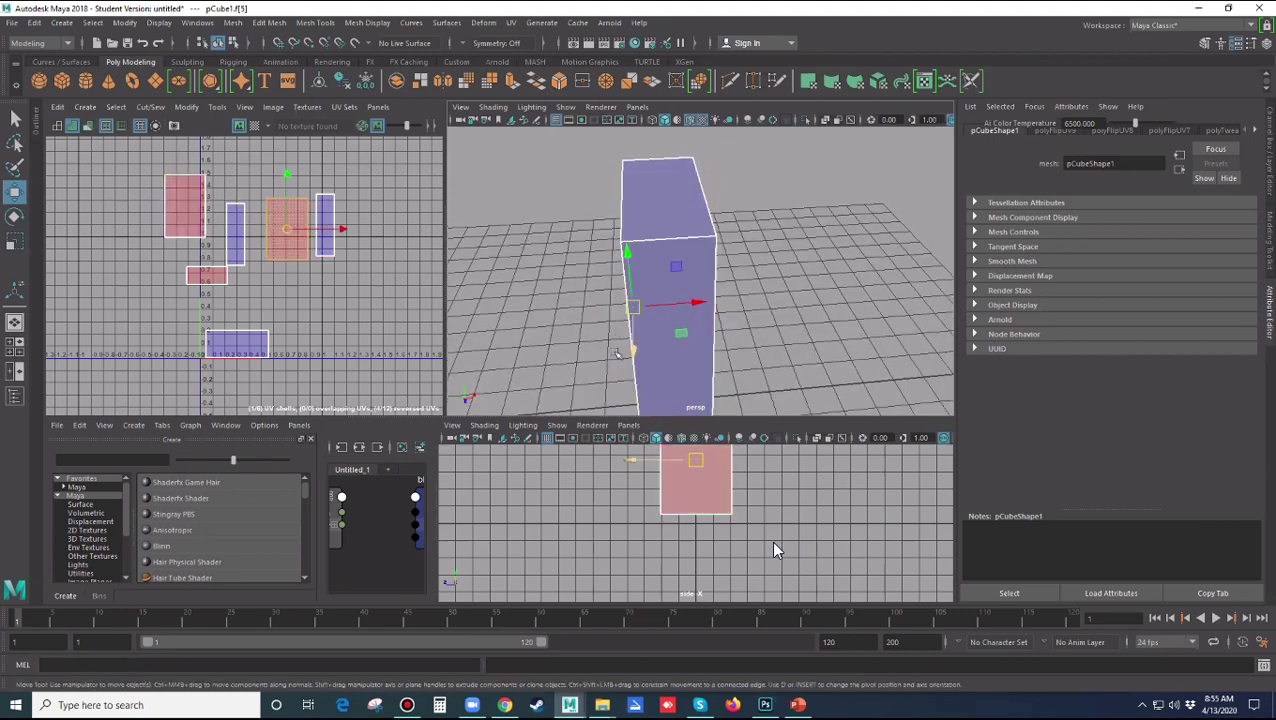
pyautogui.keyDown('alt'); pyautogui.moveTo(617, 352); pyautogui.dragTo(588, 348); pyautogui.keyUp('alt')
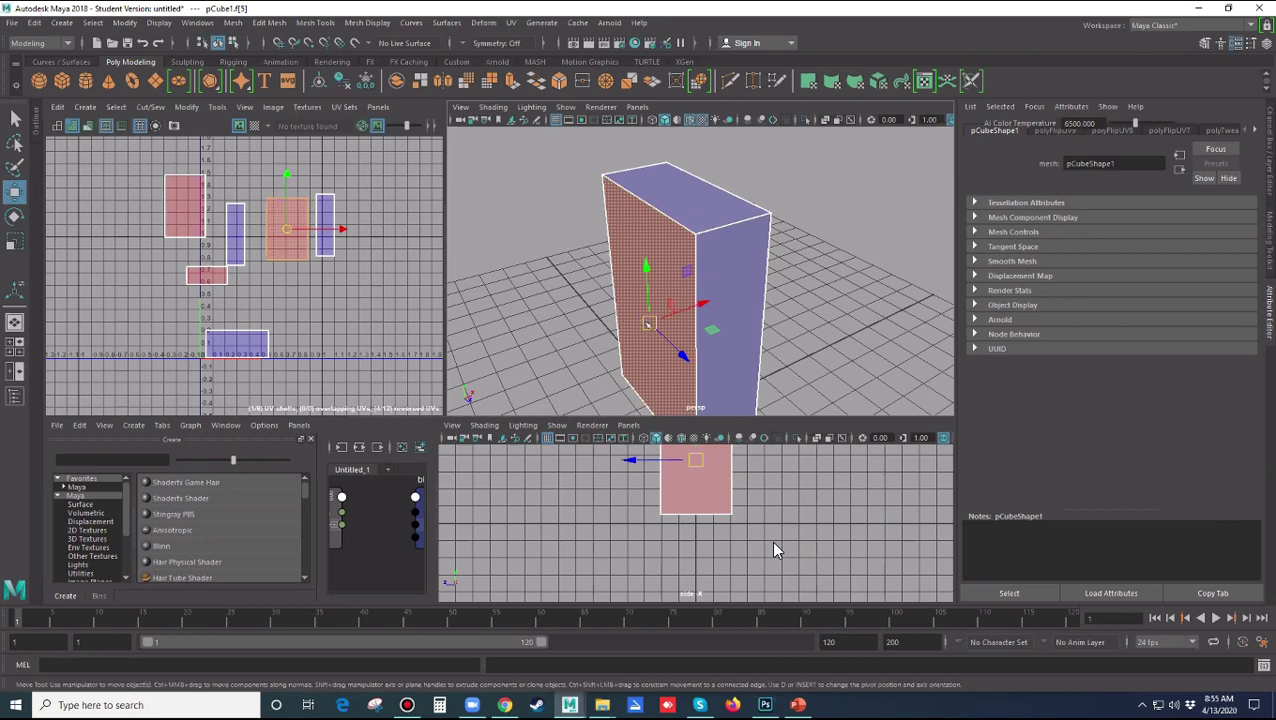
# Step: Examine the box's faces from inside the mesh, selecting a large face to check which side its UVs face
pyautogui.keyDown('alt'); pyautogui.moveTo(712, 330); pyautogui.dragTo(672, 330); pyautogui.keyUp('alt')
pyautogui.keyDown('alt'); pyautogui.moveTo(672, 330); pyautogui.dragTo(935, 345, button='right'); pyautogui.keyUp('alt')
pyautogui.keyDown('alt'); pyautogui.moveTo(676, 286); pyautogui.dragTo(704, 286, button='right'); pyautogui.keyUp('alt')
pyautogui.keyDown('alt'); pyautogui.moveTo(704, 286); pyautogui.dragTo(781, 288); pyautogui.keyUp('alt')
pyautogui.keyDown('alt'); pyautogui.moveTo(728, 279); pyautogui.dragTo(758, 278, button='middle'); pyautogui.keyUp('alt')
pyautogui.click(760, 279)
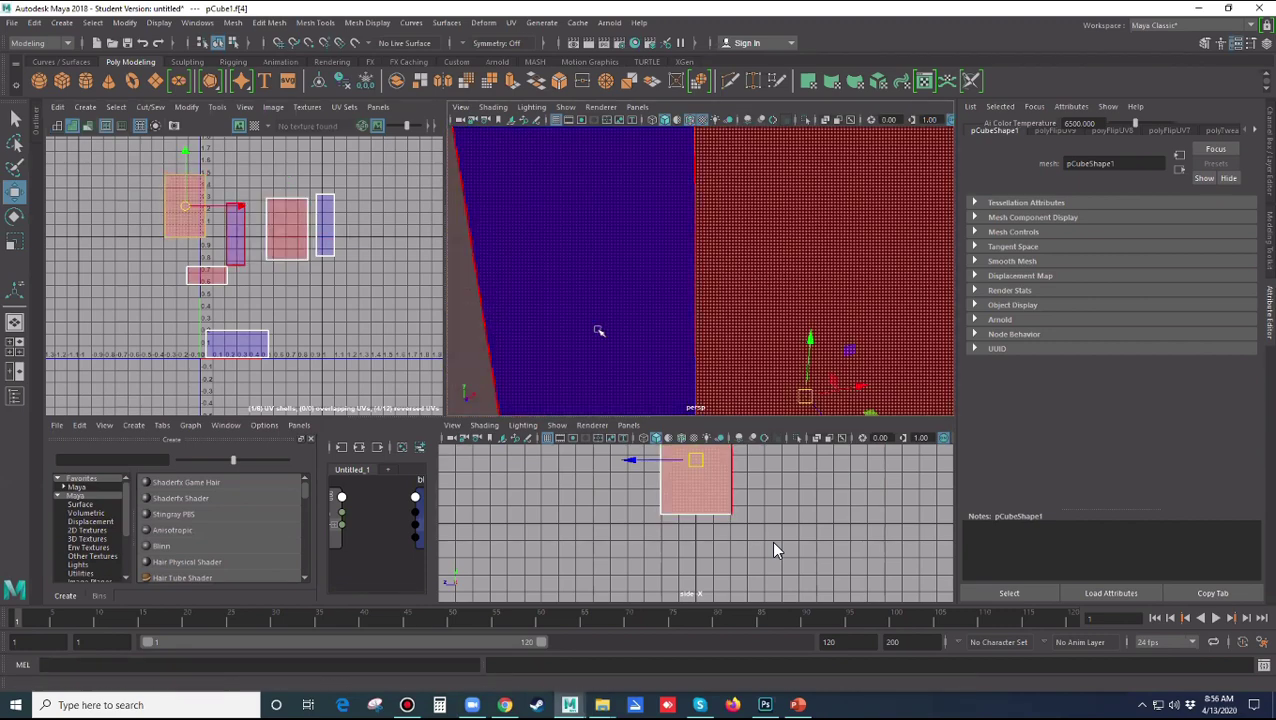
pyautogui.keyDown('alt'); pyautogui.moveTo(598, 330); pyautogui.dragTo(541, 313); pyautogui.keyUp('alt')
pyautogui.keyDown('alt'); pyautogui.moveTo(640, 334); pyautogui.dragTo(555, 332, button='right'); pyautogui.keyUp('alt')
pyautogui.keyDown('alt'); pyautogui.moveTo(553, 333); pyautogui.dragTo(782, 331); pyautogui.keyUp('alt')
pyautogui.scroll(3, 782, 331)
pyautogui.scroll(-3, 782, 331)
pyautogui.scroll(3, 782, 331)
pyautogui.scroll(-5, 782, 331)
pyautogui.scroll(-4, 782, 331)
pyautogui.keyDown('alt'); pyautogui.moveTo(799, 340); pyautogui.dragTo(867, 325); pyautogui.keyUp('alt')
pyautogui.keyDown('alt'); pyautogui.moveTo(867, 325); pyautogui.dragTo(762, 326, button='middle'); pyautogui.keyUp('alt')
pyautogui.keyDown('alt'); pyautogui.moveTo(762, 326); pyautogui.dragTo(690, 361); pyautogui.keyUp('alt')
pyautogui.keyDown('alt'); pyautogui.moveTo(527, 330); pyautogui.dragTo(580, 289); pyautogui.keyUp('alt')
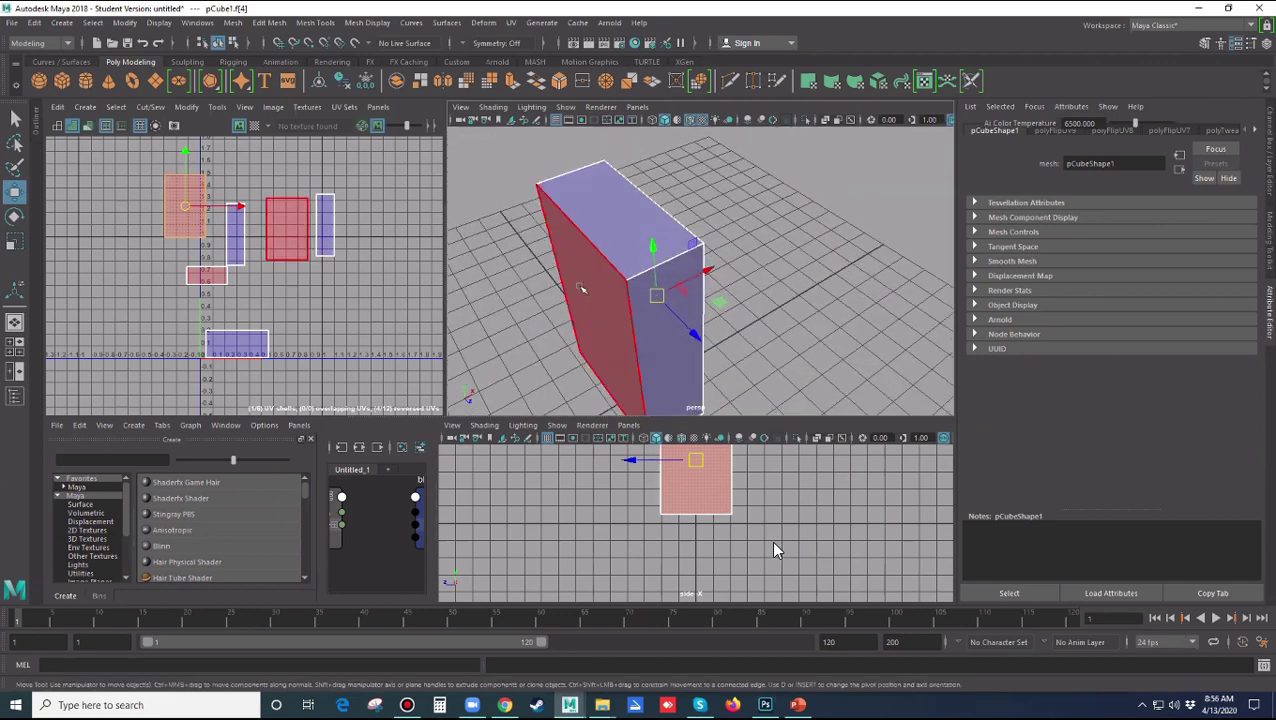
# Step: Inspect the box from outside, comparing the red shading of the large faces with the blue shading of the narrow ones
pyautogui.keyDown('alt'); pyautogui.moveTo(700, 300); pyautogui.dragTo(540, 265); pyautogui.keyUp('alt')
pyautogui.click(502, 260)
pyautogui.click(672, 283)
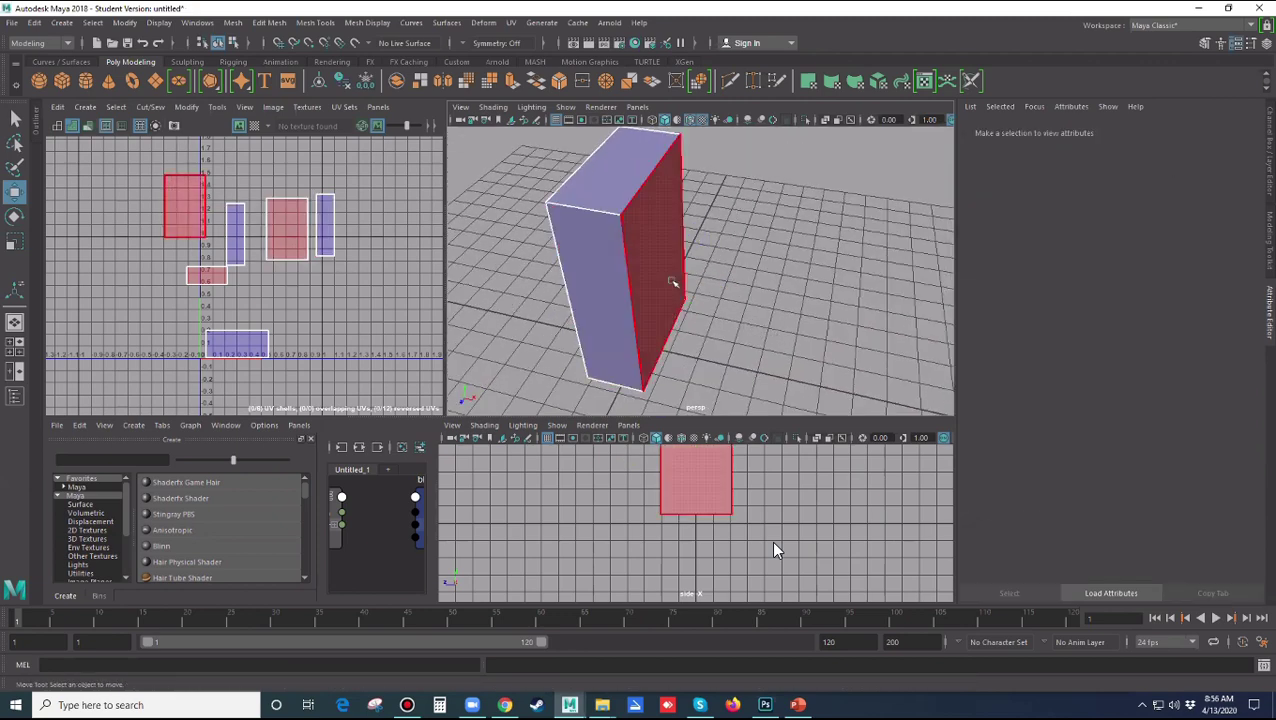
pyautogui.click(672, 283)
pyautogui.click(733, 322)
pyautogui.keyDown('alt'); pyautogui.moveTo(733, 322); pyautogui.dragTo(833, 321); pyautogui.keyUp('alt')
pyautogui.click(661, 292)
pyautogui.click(833, 321)
pyautogui.keyDown('alt'); pyautogui.moveTo(615, 310); pyautogui.dragTo(678, 291); pyautogui.keyUp('alt')
pyautogui.scroll(4, 678, 292)
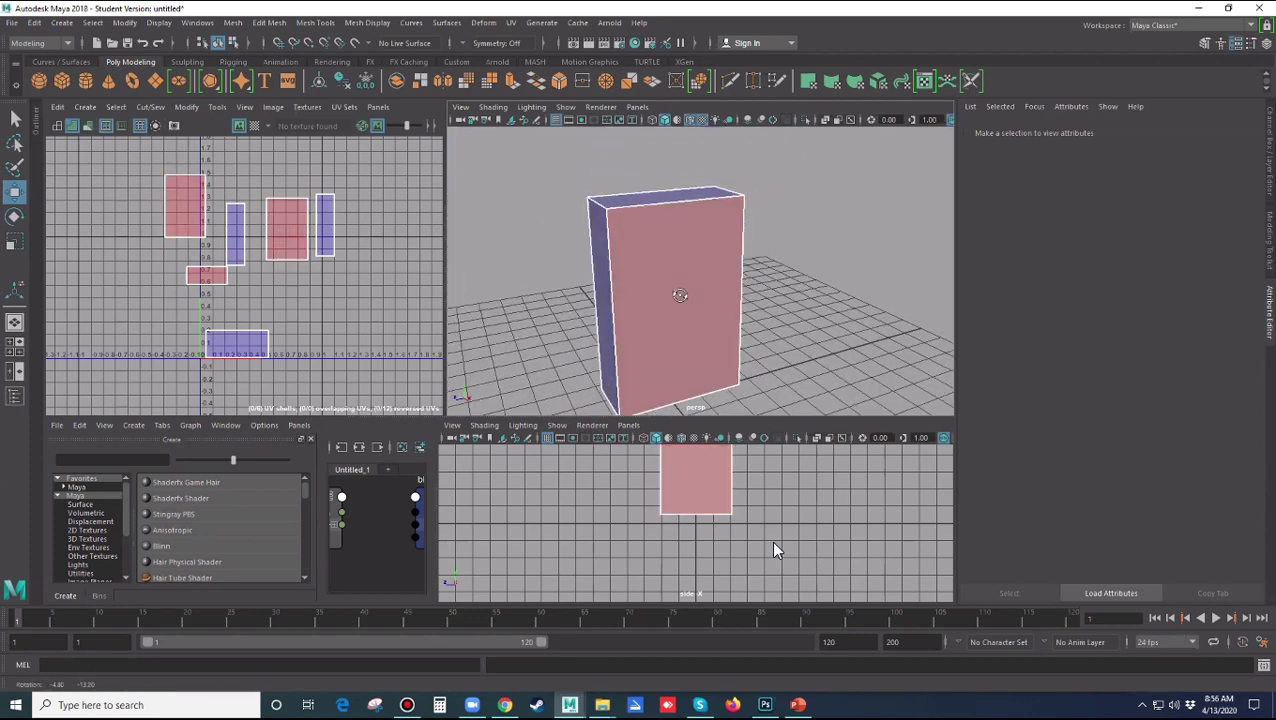
pyautogui.scroll(4, 678, 300)
pyautogui.scroll(-4, 678, 310)
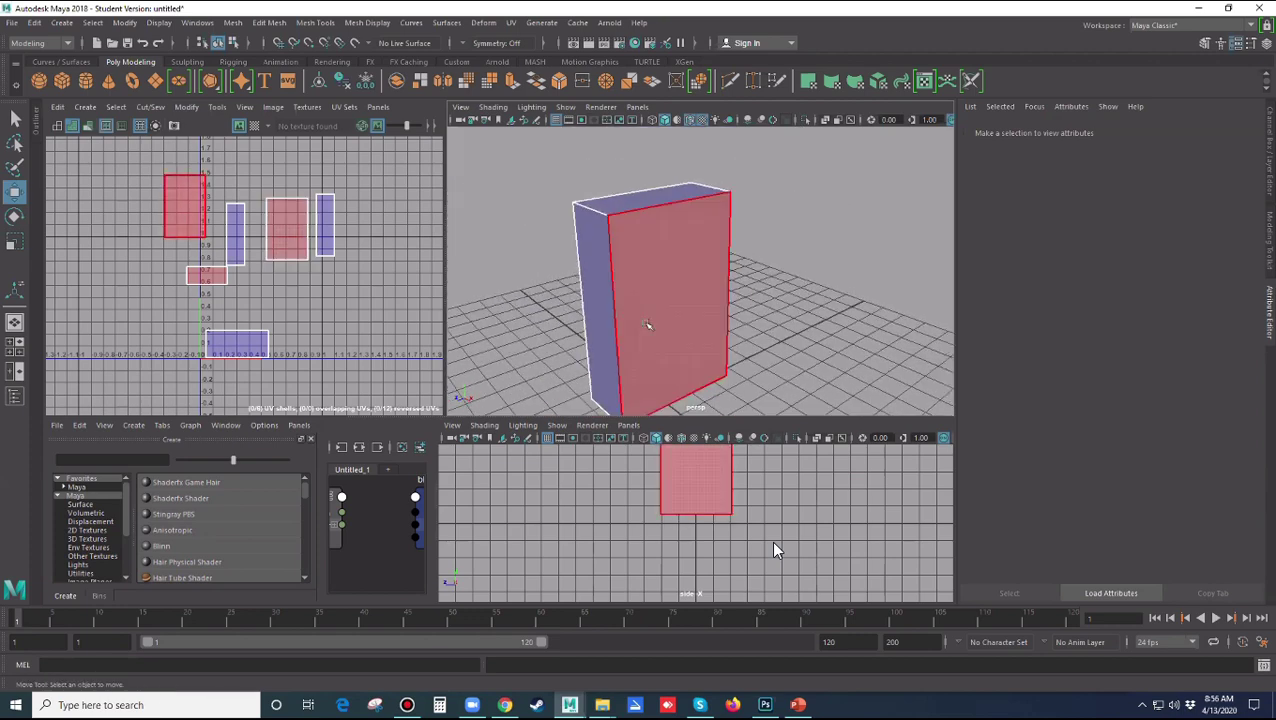
pyautogui.keyDown('alt'); pyautogui.moveTo(677, 316); pyautogui.dragTo(769, 328); pyautogui.keyUp('alt')
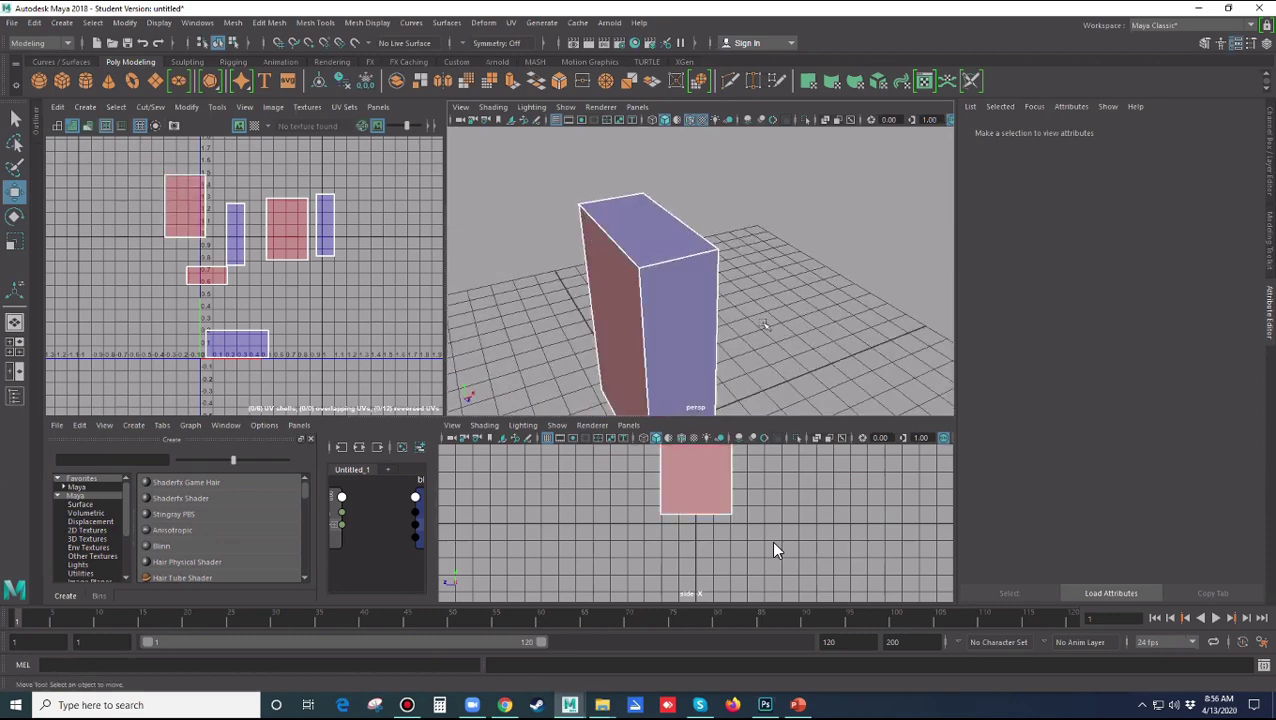
# Step: Select the box's top and bottom faces in turn and compare the shading of their UV shells
pyautogui.click(652, 238)
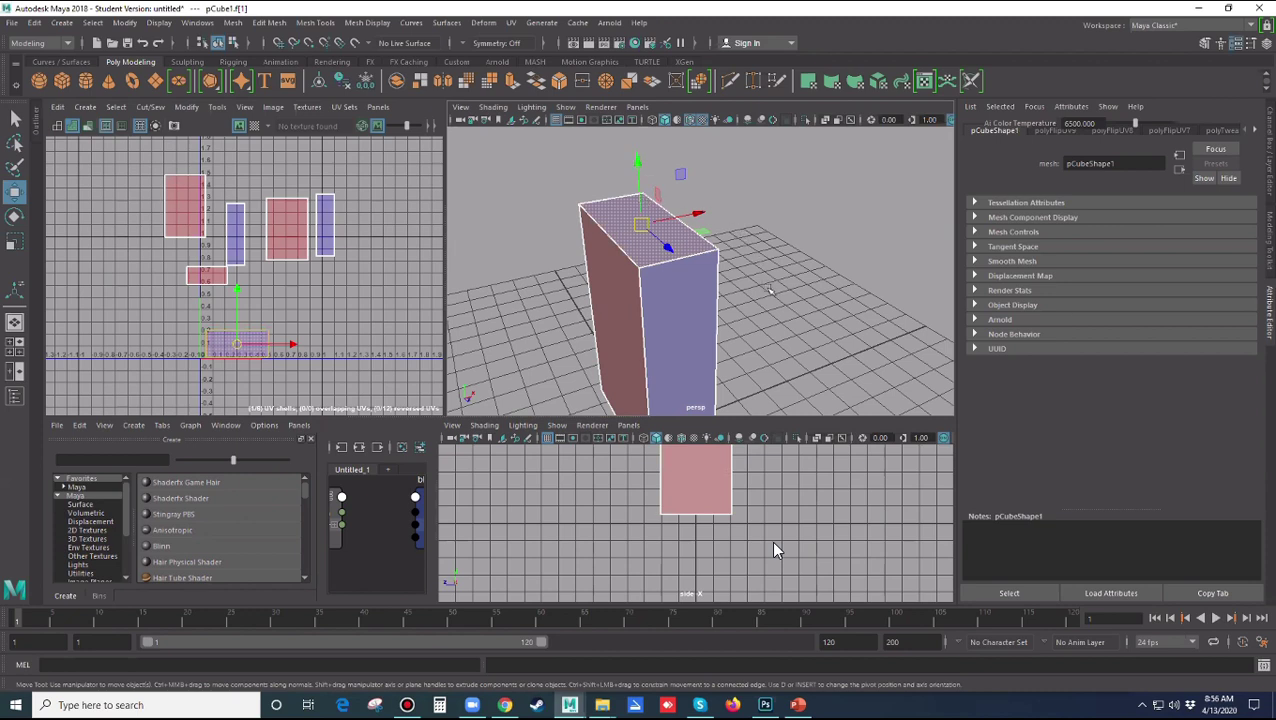
pyautogui.keyDown('alt'); pyautogui.moveTo(769, 290); pyautogui.dragTo(652, 188); pyautogui.keyUp('alt')
pyautogui.click(618, 297)
pyautogui.keyDown('alt'); pyautogui.moveTo(716, 361); pyautogui.dragTo(680, 338); pyautogui.keyUp('alt')
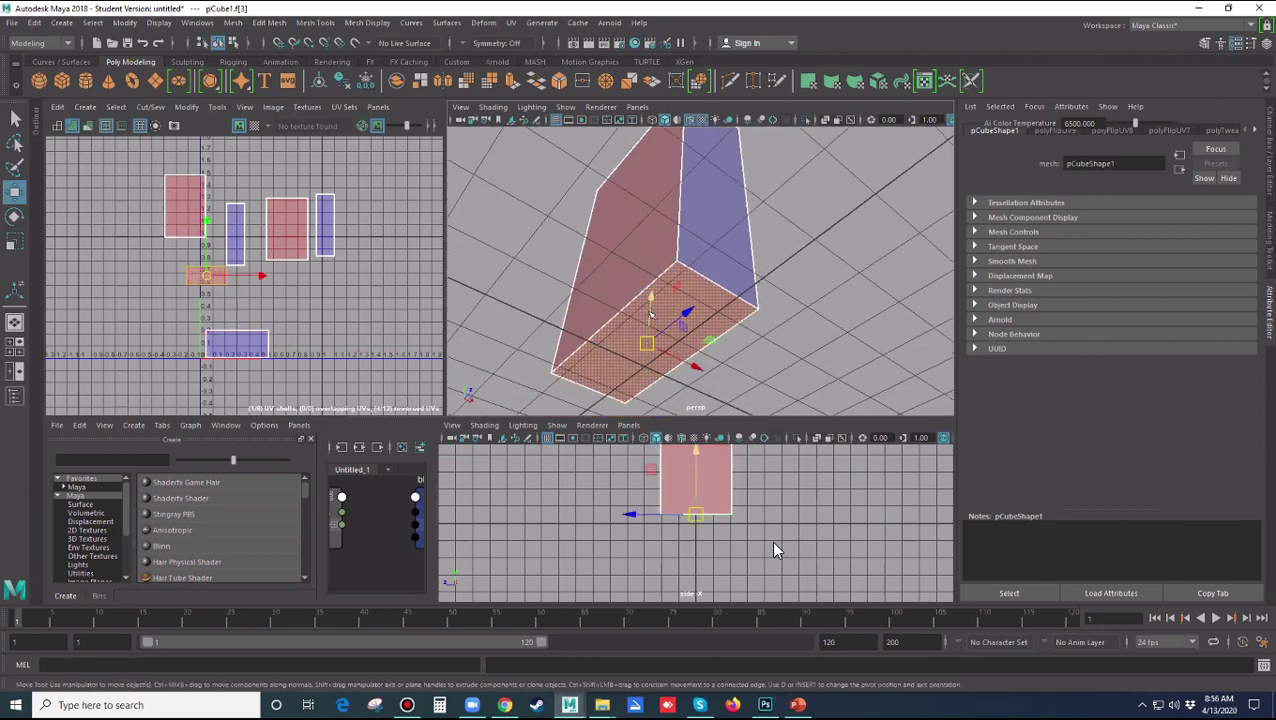
pyautogui.keyDown('alt'); pyautogui.moveTo(845, 325); pyautogui.dragTo(703, 400); pyautogui.keyUp('alt')
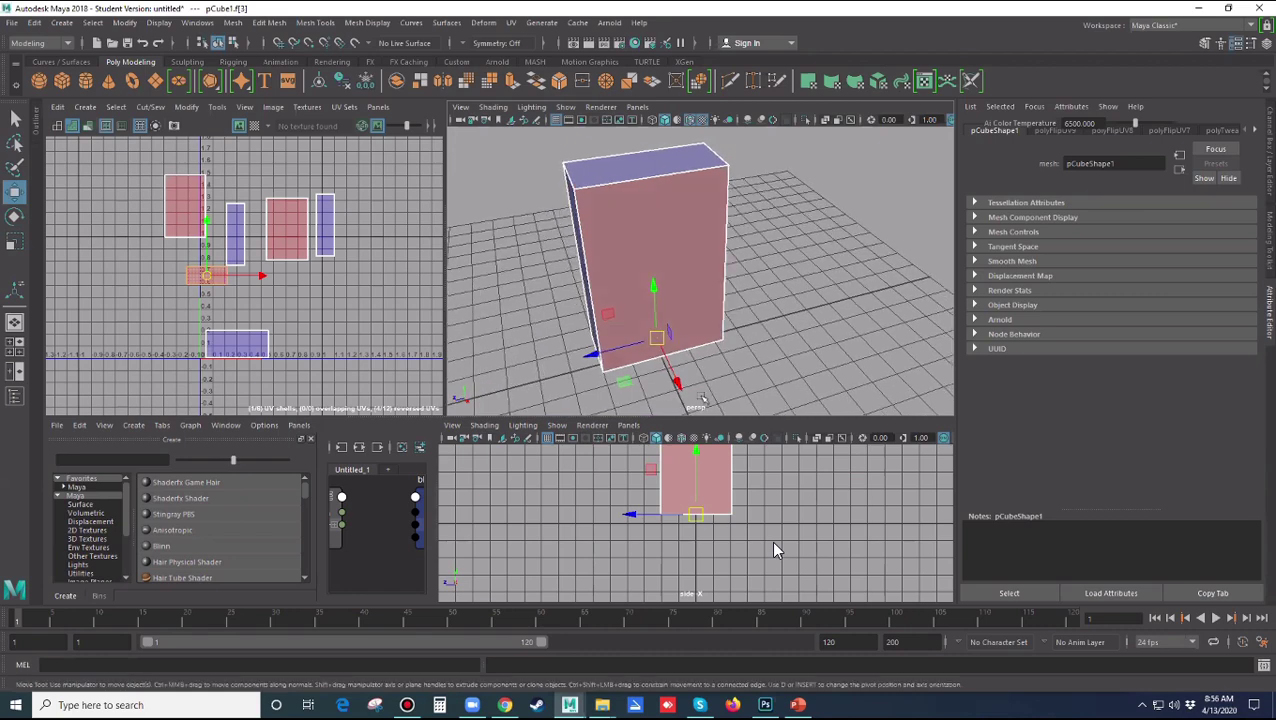
pyautogui.scroll(2, 315, 282)
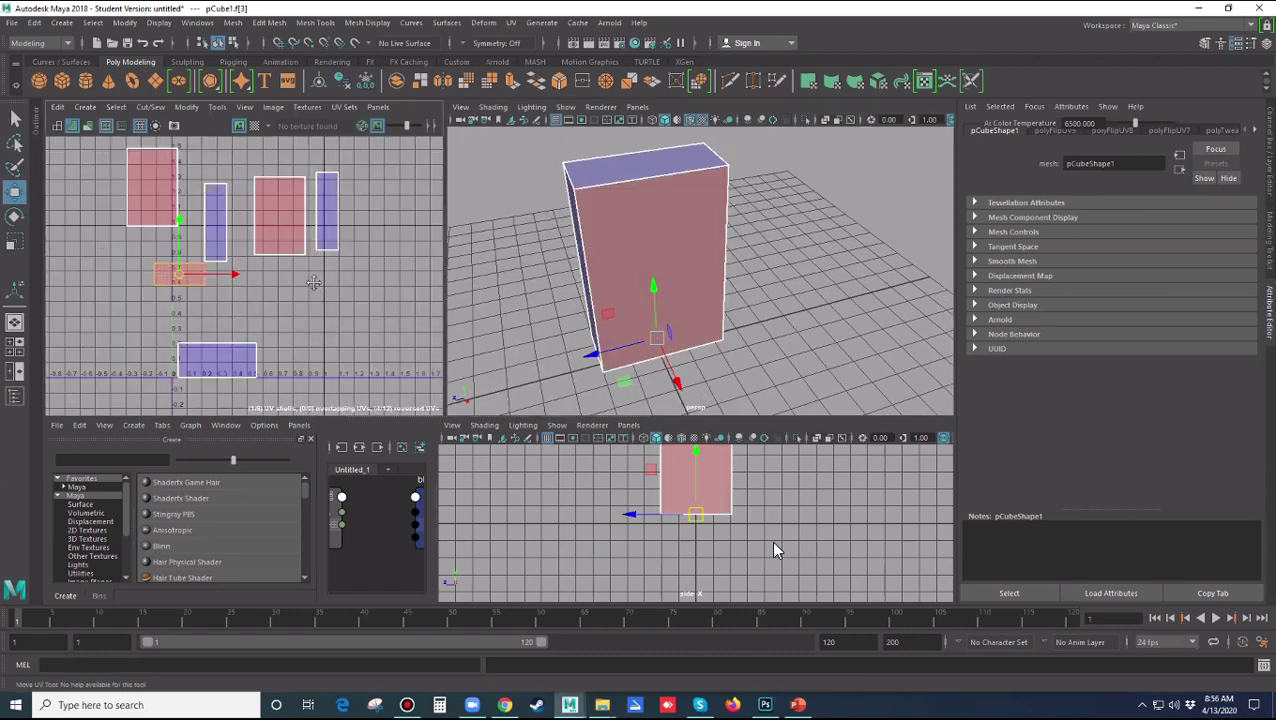
pyautogui.keyDown('alt'); pyautogui.moveTo(317, 284); pyautogui.dragTo(327, 289, button='middle'); pyautogui.keyUp('alt')
pyautogui.click(516, 342)
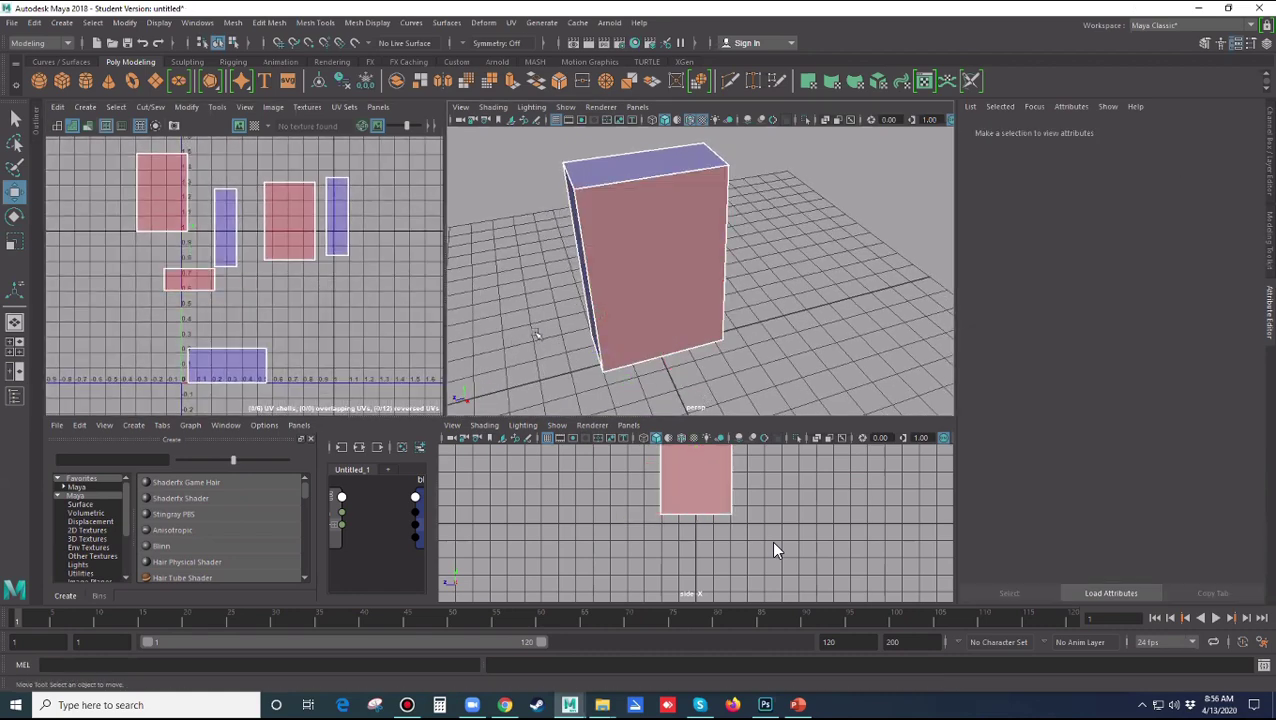
pyautogui.keyDown('alt'); pyautogui.moveTo(535, 333); pyautogui.dragTo(594, 330); pyautogui.keyUp('alt')
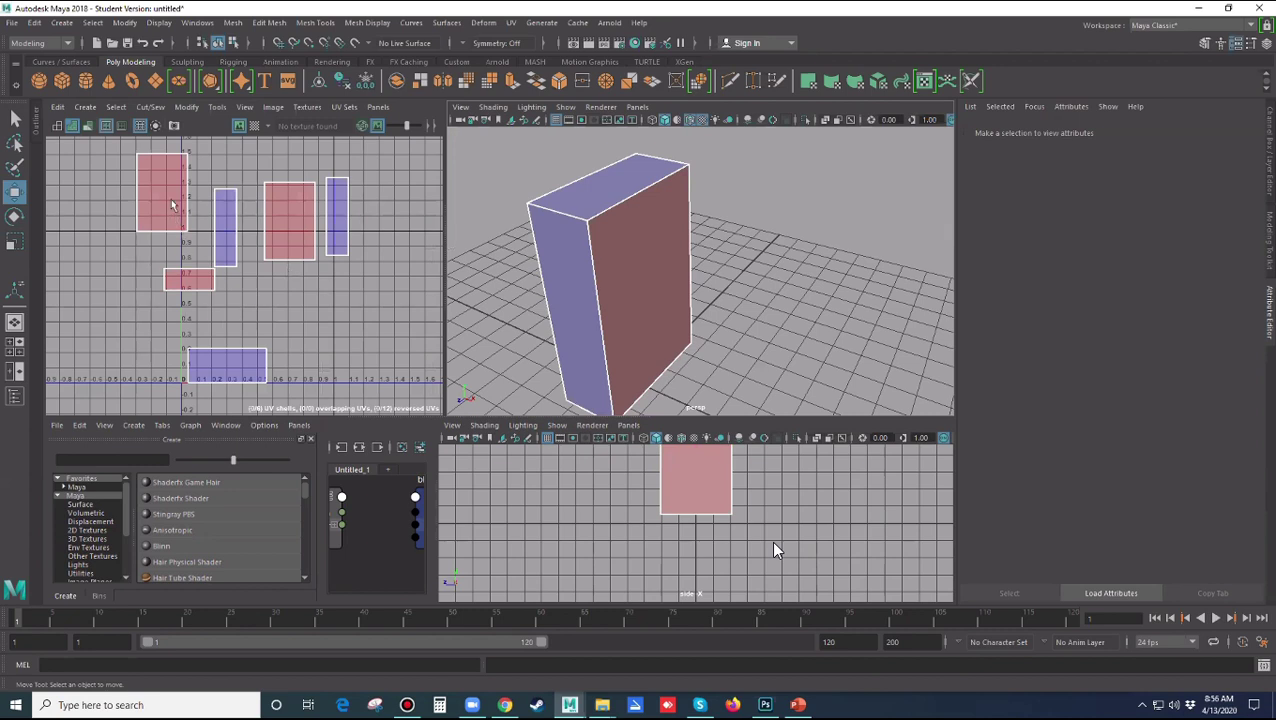
# Step: Compare the UV shells' wireframe and shaded displays by switching between them several times, ending with the shaded display
pyautogui.click(58, 126)
pyautogui.click(68, 126)
pyautogui.click(58, 126)
pyautogui.click(67, 126)
pyautogui.click(58, 127)
pyautogui.click(72, 127)
pyautogui.click(58, 127)
pyautogui.click(71, 127)
pyautogui.click(58, 127)
pyautogui.click(73, 128)
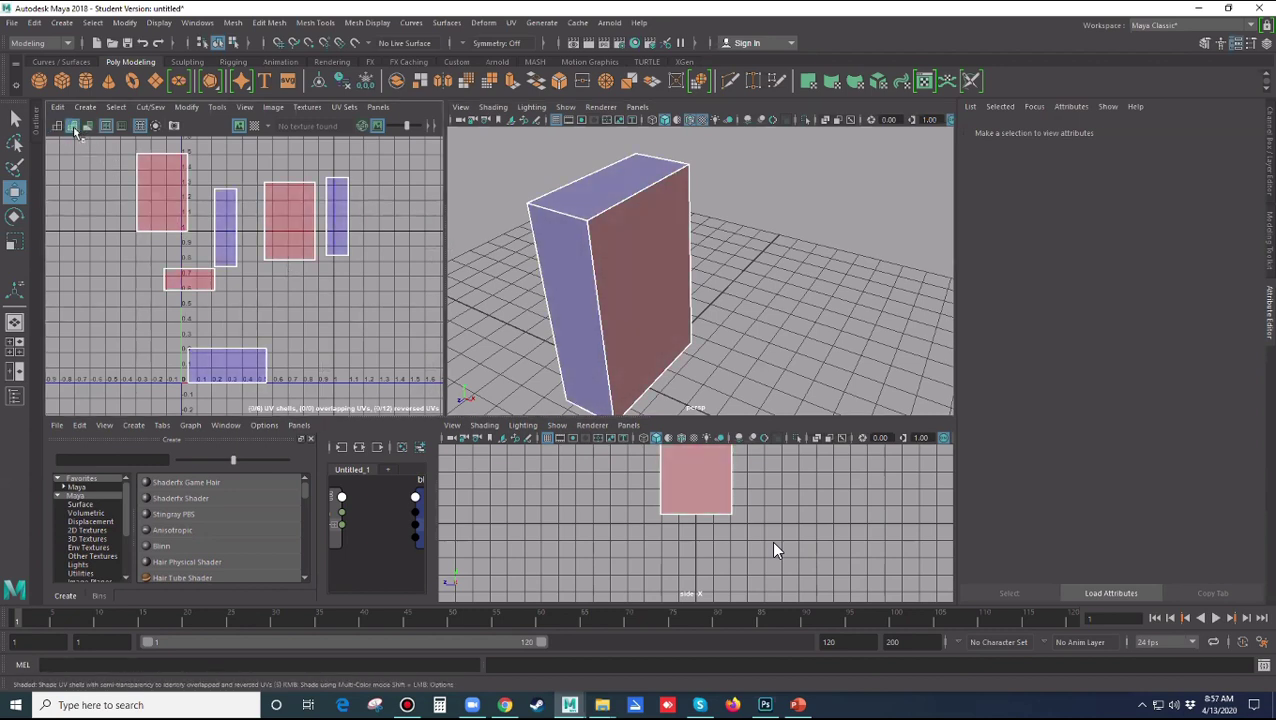
# Step: Detach the UV modification commands as a floating window beside the UV shells and flip the leftmost large red UV shell
pyautogui.click(170, 224)
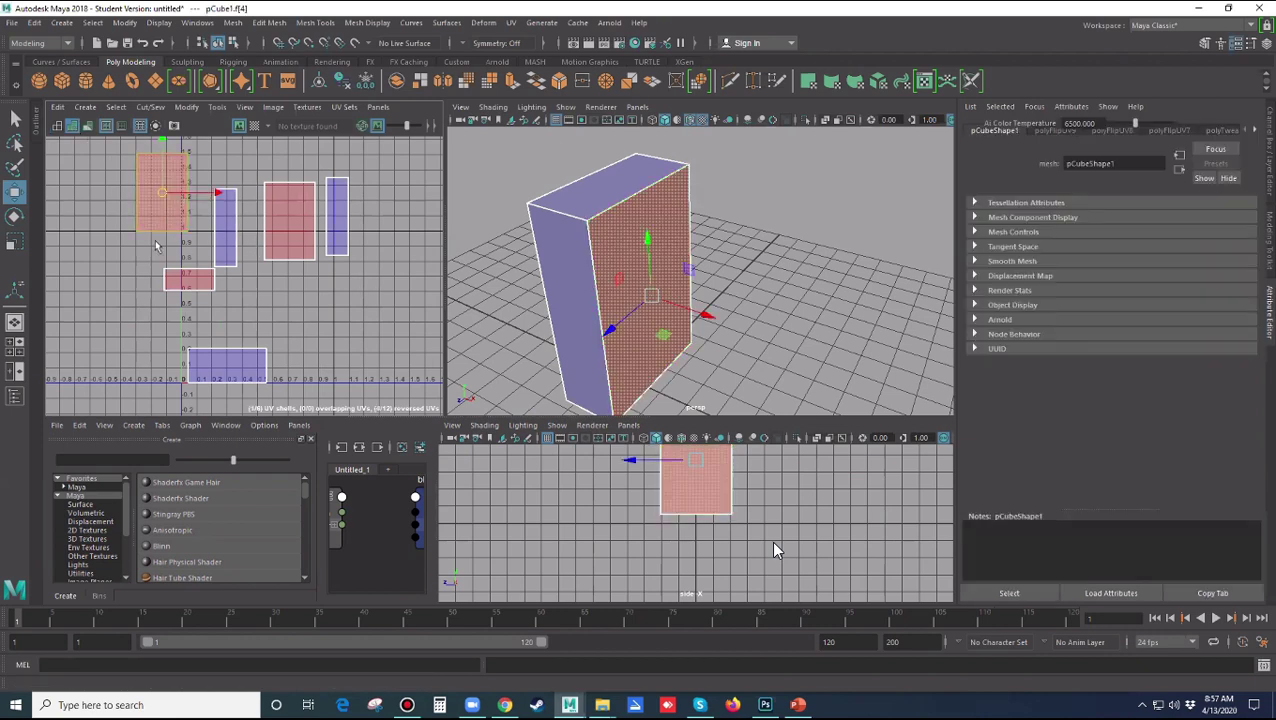
pyautogui.keyDown('alt'); pyautogui.moveTo(167, 243); pyautogui.dragTo(207, 258, button='middle'); pyautogui.keyUp('alt')
pyautogui.click(197, 273)
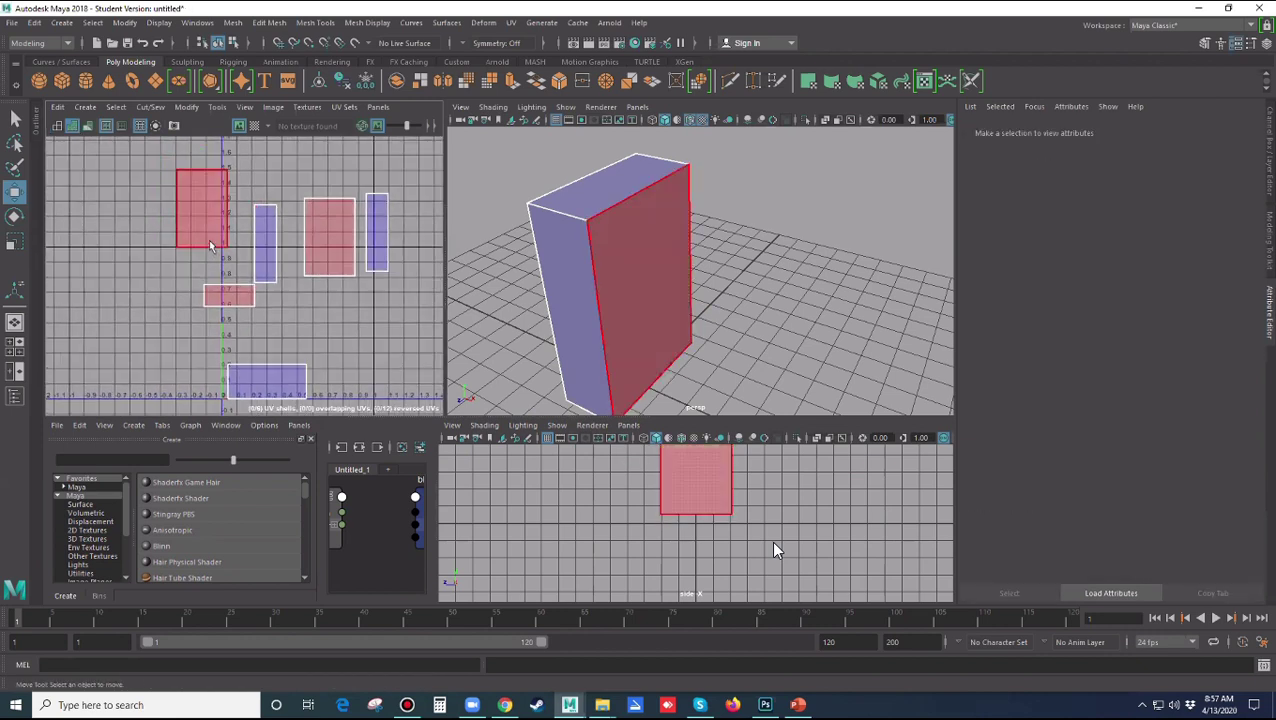
pyautogui.click(210, 240)
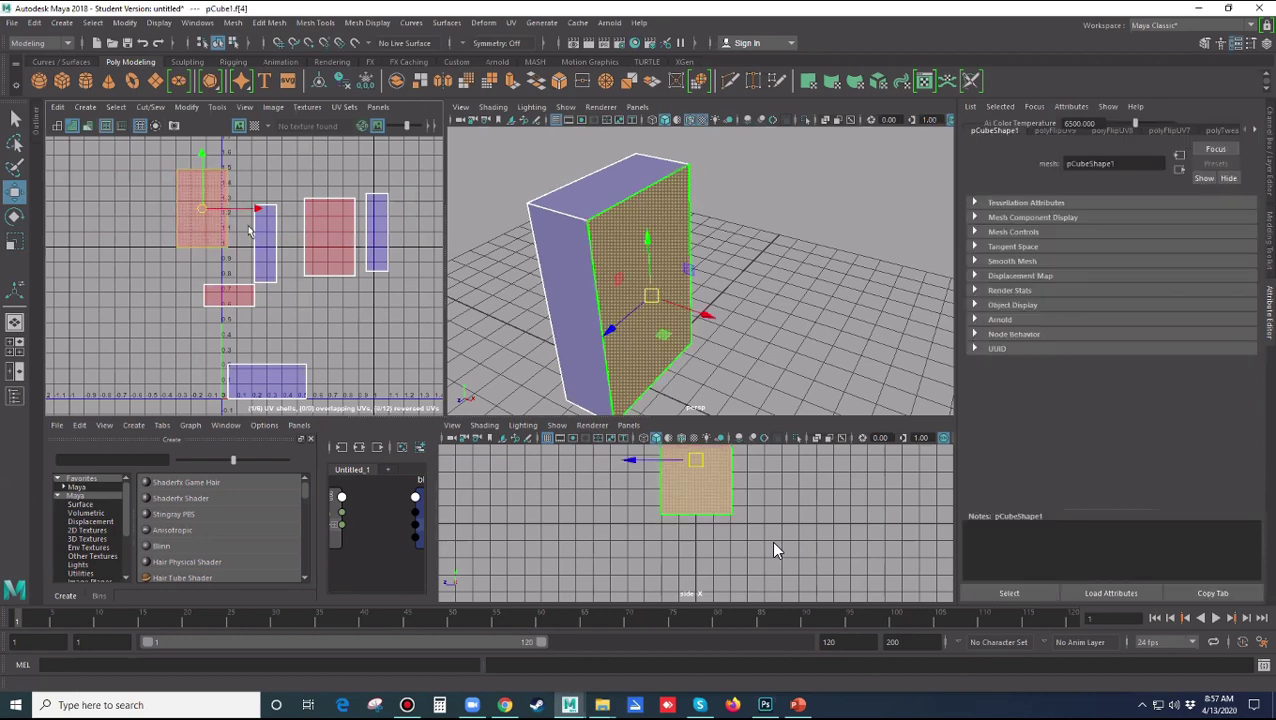
pyautogui.click(250, 263)
pyautogui.click(208, 232)
pyautogui.click(170, 264)
pyautogui.click(207, 223)
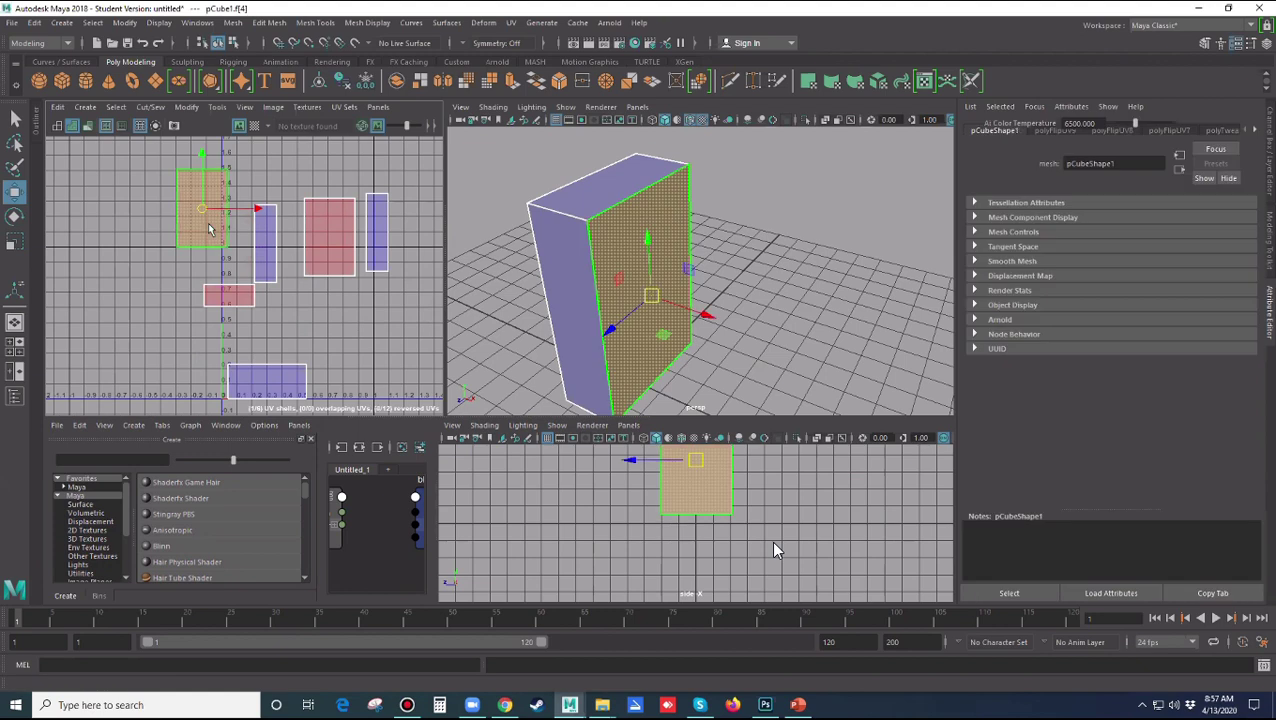
pyautogui.click(187, 107)
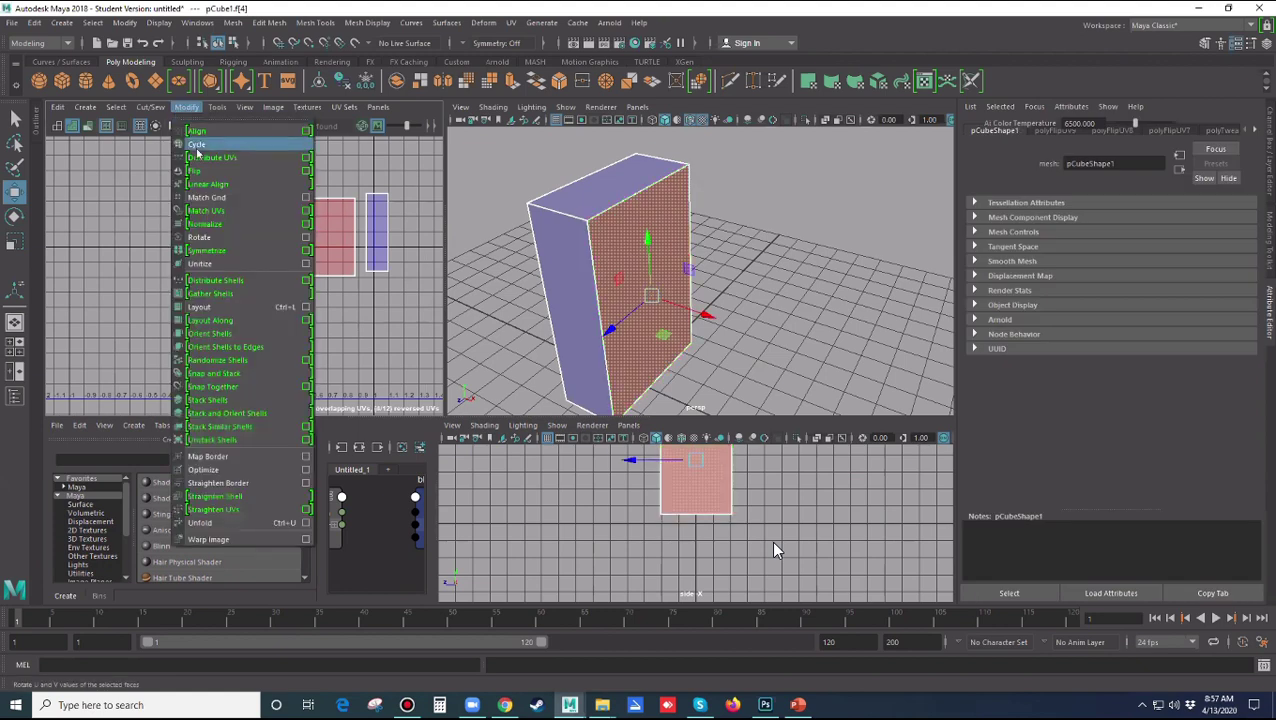
pyautogui.click(242, 126)
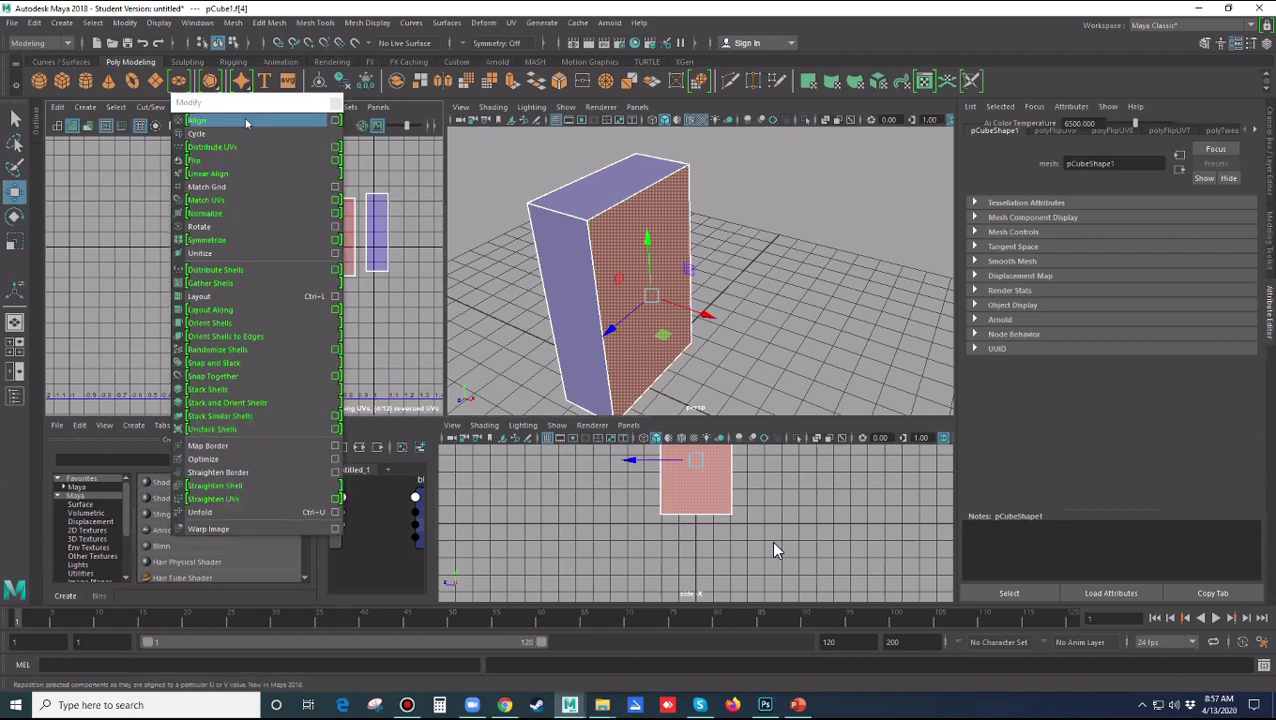
pyautogui.moveTo(246, 107); pyautogui.dragTo(850, 103)
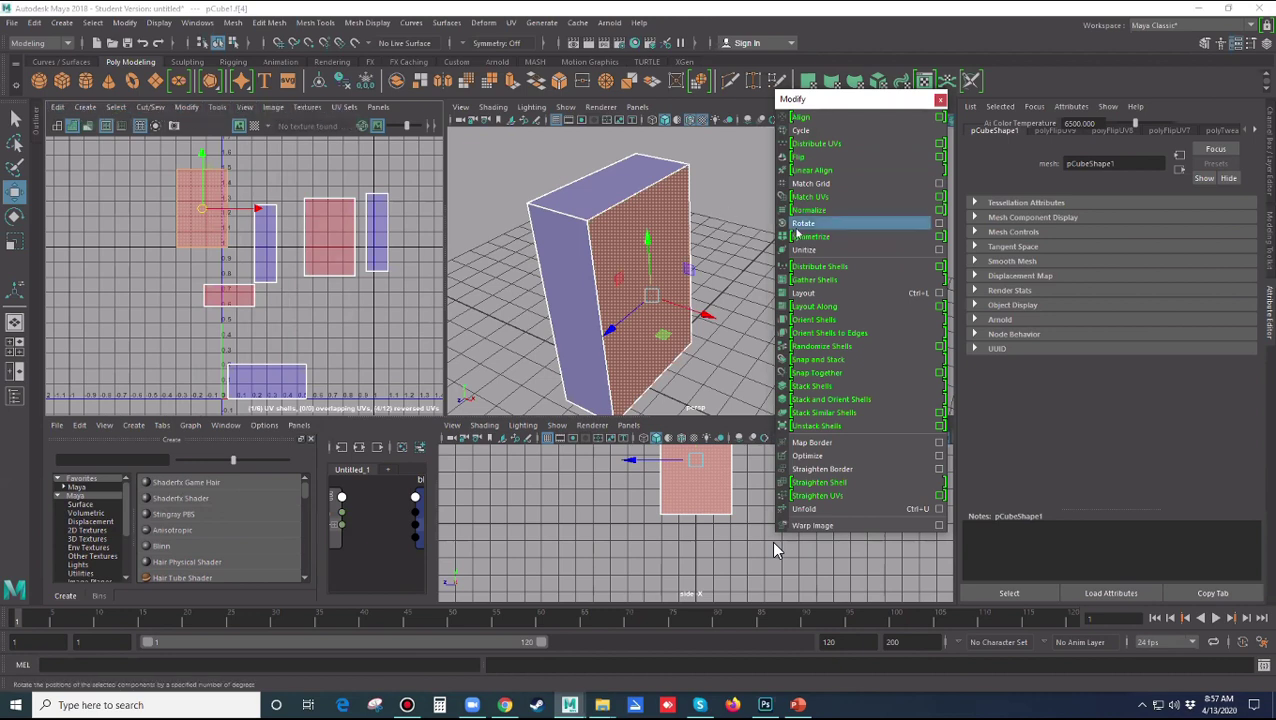
pyautogui.click(800, 160)
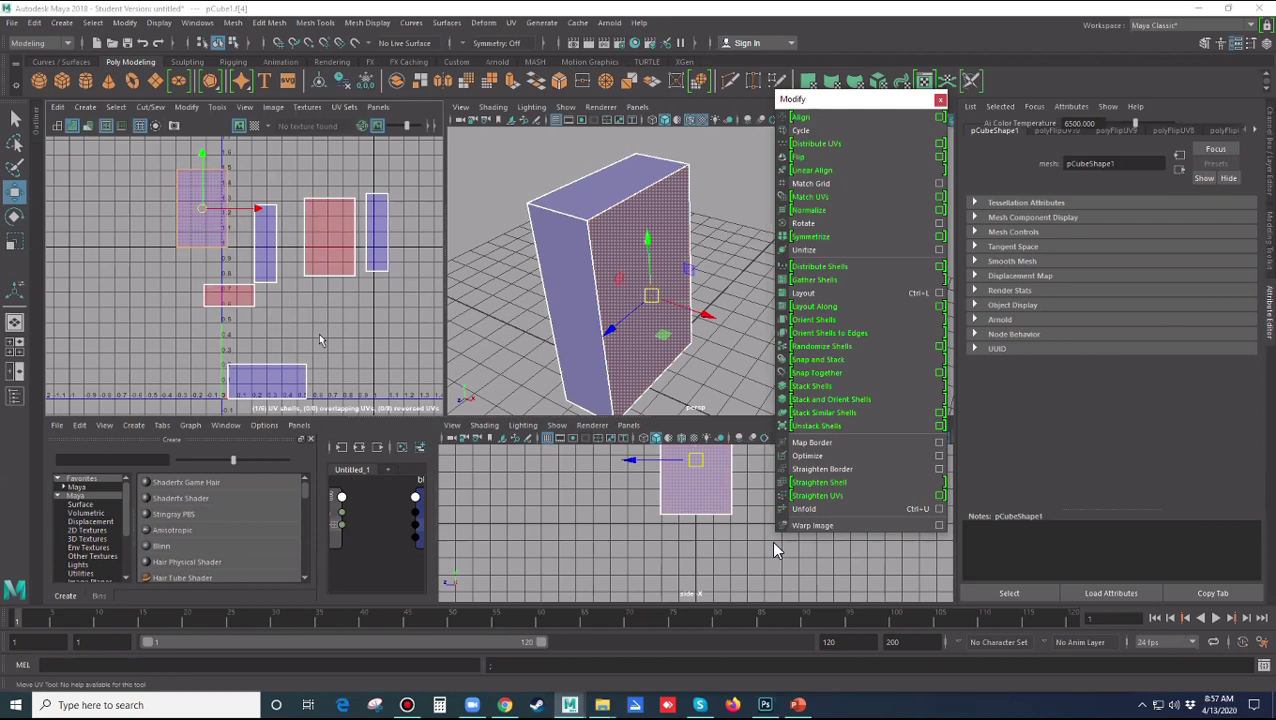
# Step: Flip the two remaining red UV shells, the opposite large face's and the small bottom face's
pyautogui.click(329, 236)
pyautogui.click(800, 158)
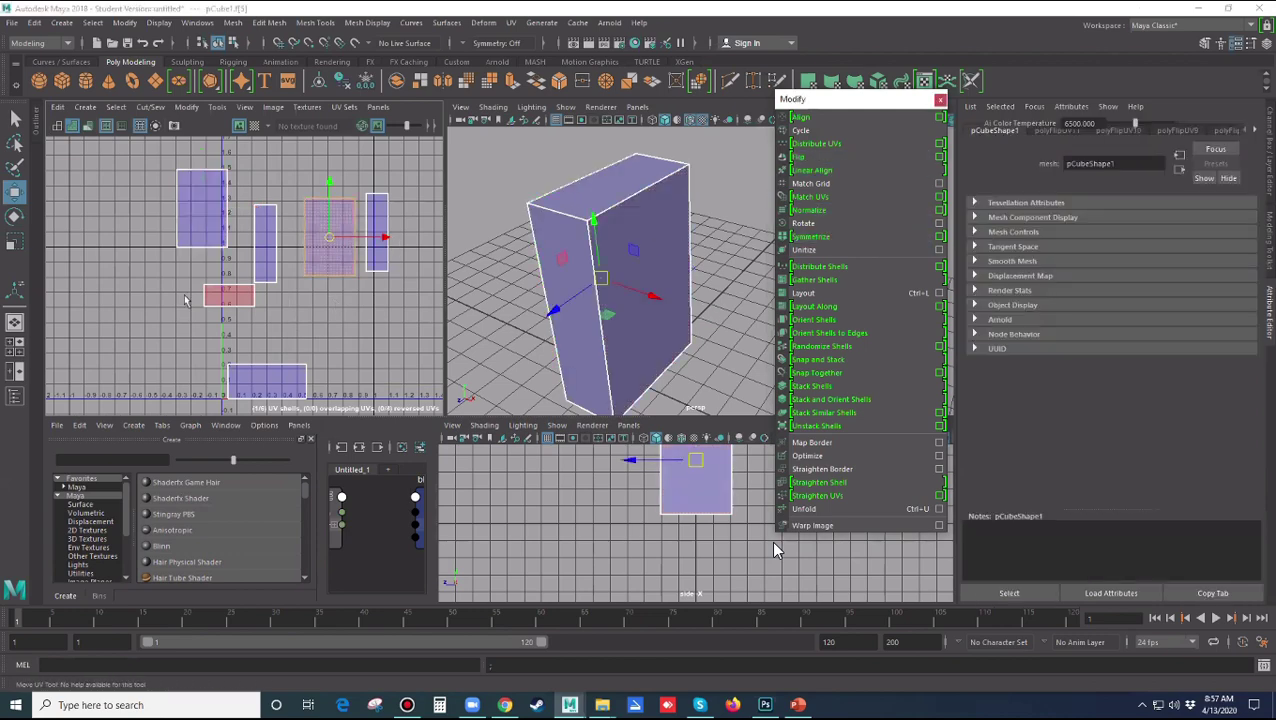
pyautogui.click(229, 295)
pyautogui.click(467, 352)
pyautogui.keyDown('alt'); pyautogui.moveTo(545, 357); pyautogui.dragTo(561, 336); pyautogui.keyUp('alt')
pyautogui.scroll(-4, 365, 307)
pyautogui.keyDown('alt'); pyautogui.moveTo(363, 322); pyautogui.dragTo(334, 301, button='middle'); pyautogui.keyUp('alt')
pyautogui.scroll(2, 323, 292)
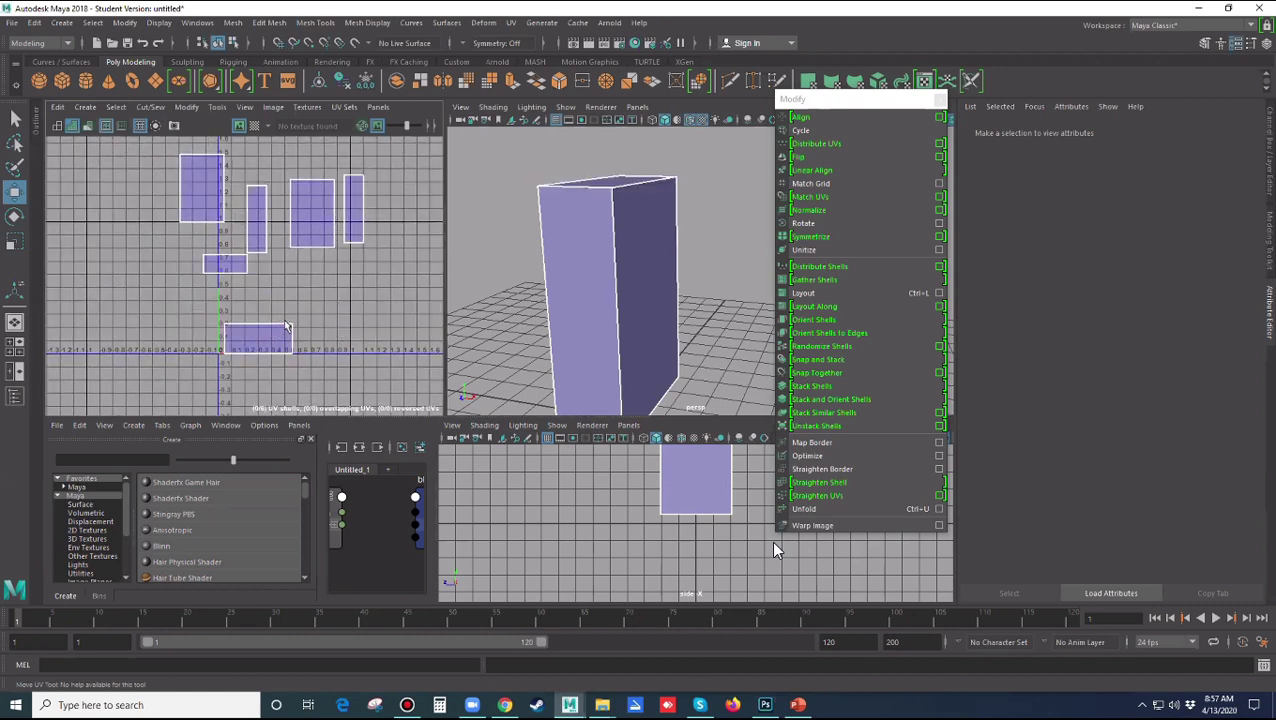
# Step: Select the leftmost large UV shell repeatedly and examine which box face it corresponds to
pyautogui.click(212, 219)
pyautogui.click(256, 284)
pyautogui.click(212, 217)
pyautogui.click(211, 208)
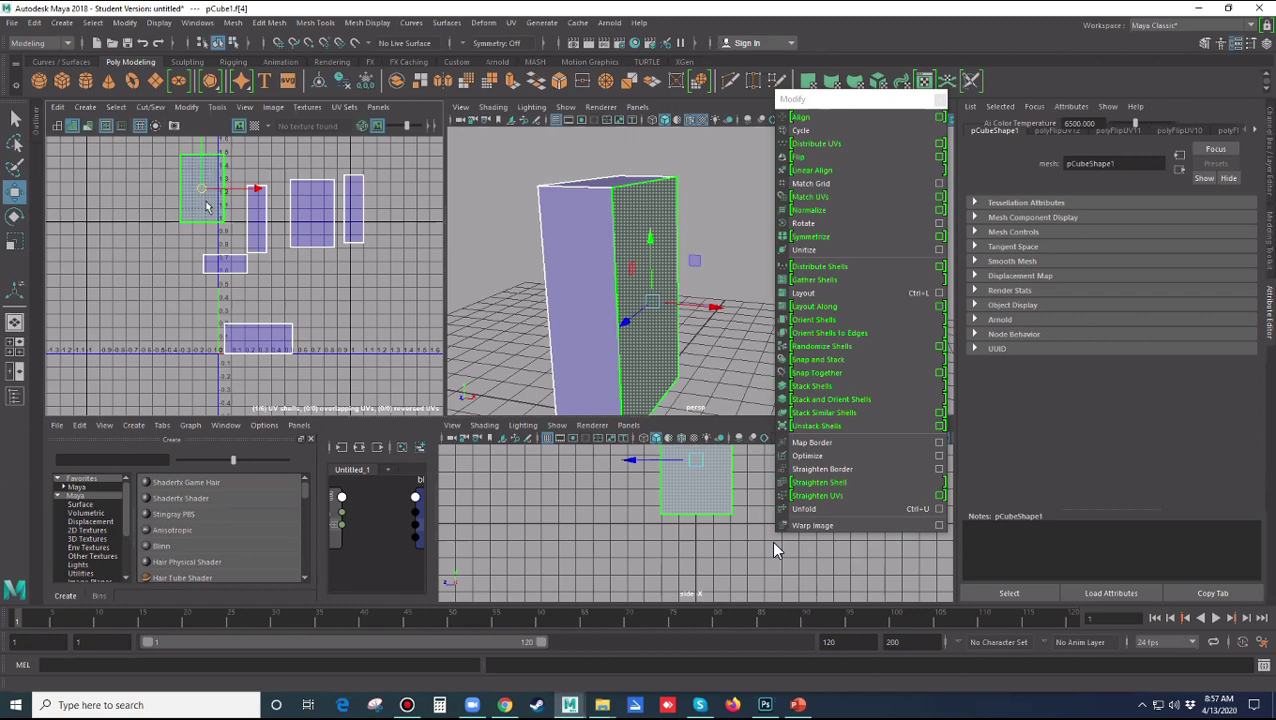
pyautogui.click(326, 278)
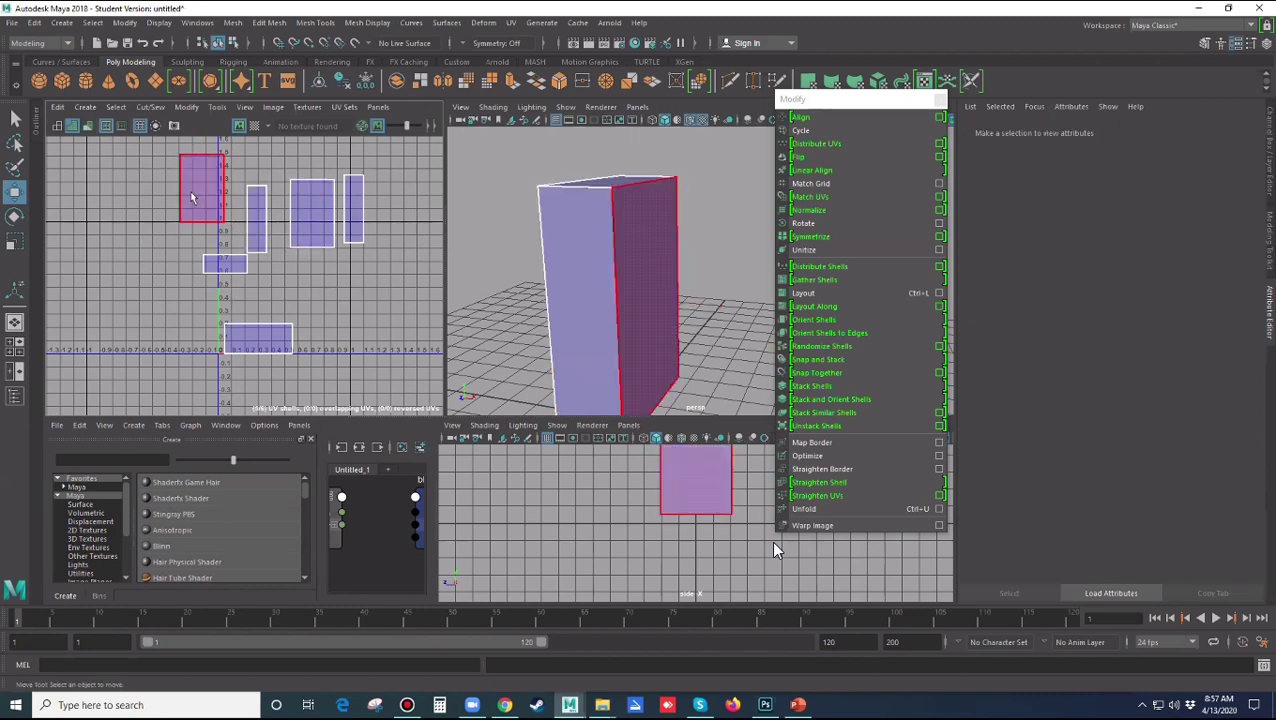
pyautogui.click(192, 197)
pyautogui.click(332, 277)
pyautogui.click(211, 210)
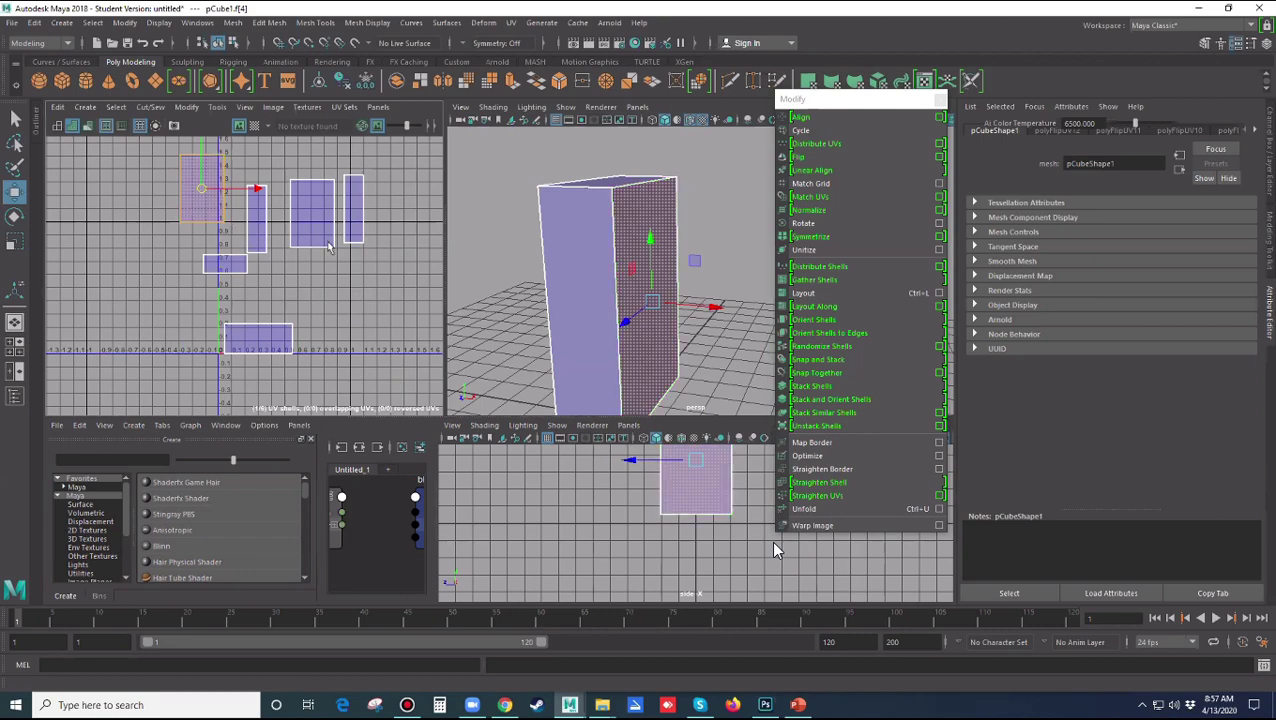
# Step: Select the two large UV shells together and examine their matching large faces on the box
pyautogui.keyDown('alt'); pyautogui.moveTo(337, 271); pyautogui.dragTo(334, 285, button='middle'); pyautogui.keyUp('alt')
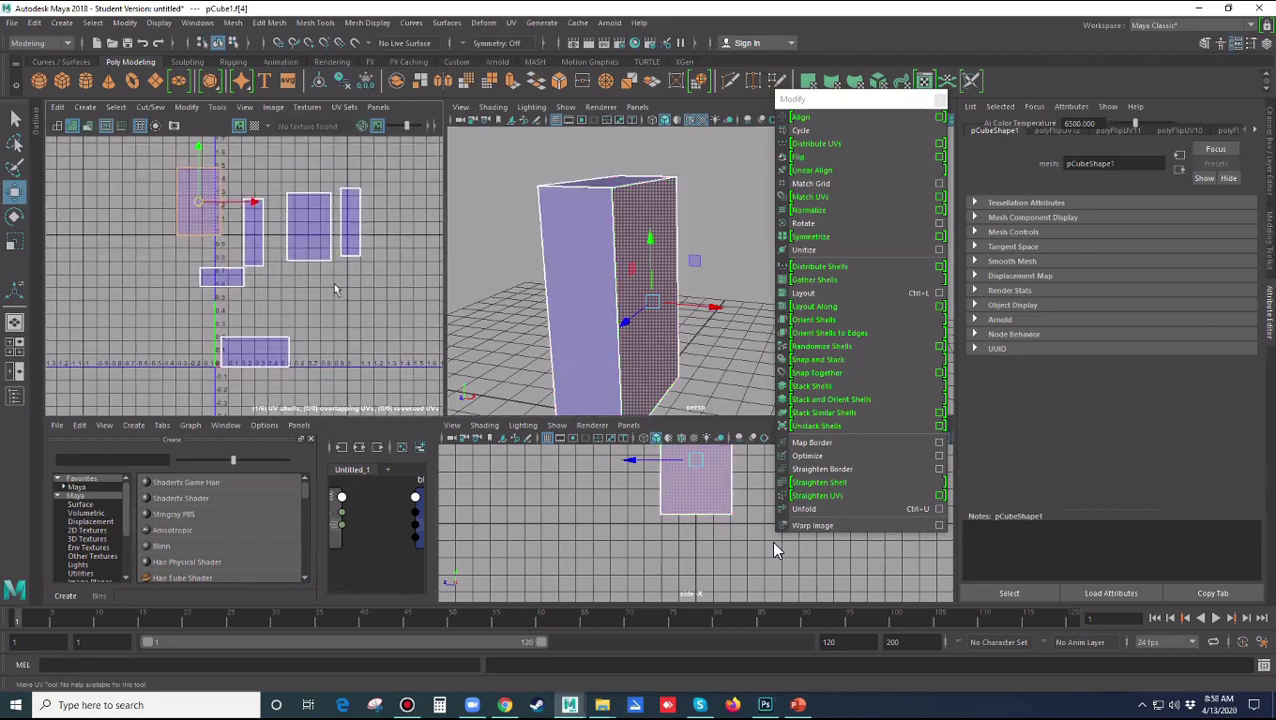
pyautogui.keyDown('alt'); pyautogui.moveTo(587, 324); pyautogui.dragTo(709, 377); pyautogui.keyUp('alt')
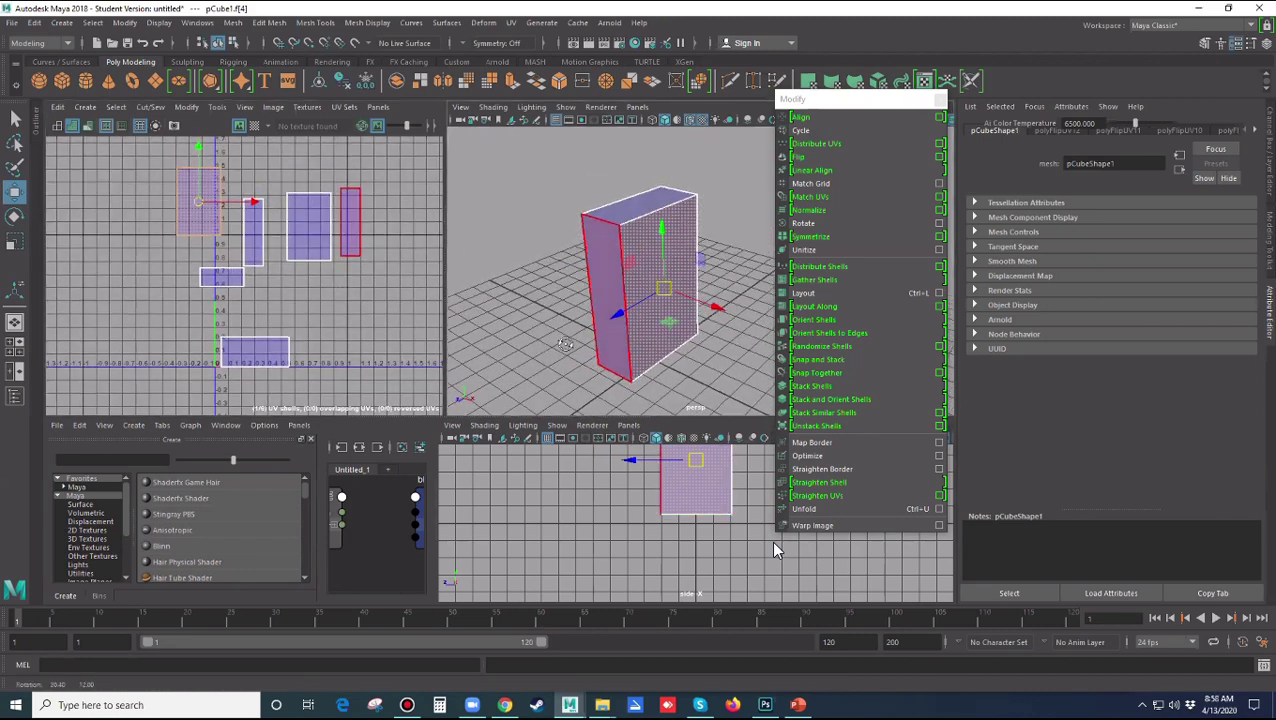
pyautogui.click(302, 240)
pyautogui.keyDown('alt'); pyautogui.moveTo(640, 300); pyautogui.dragTo(493, 275); pyautogui.keyUp('alt')
pyautogui.click(200, 205)
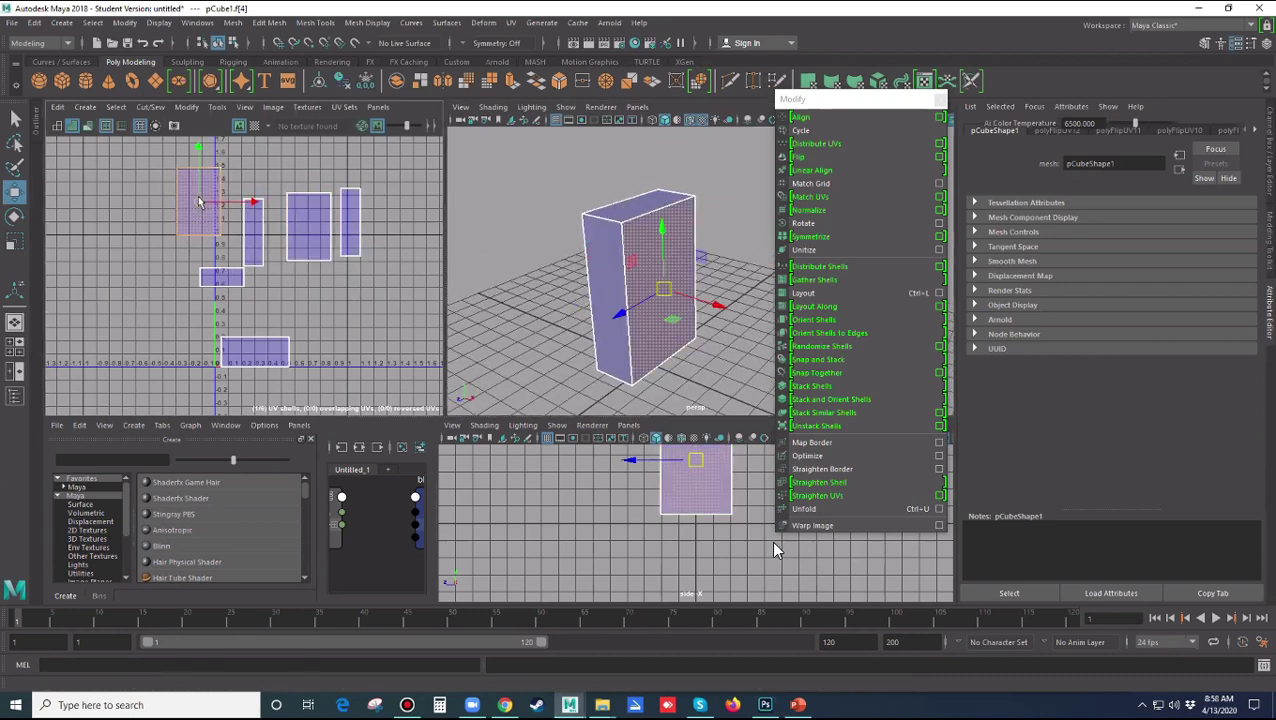
pyautogui.keyDown('shift'); pyautogui.click(310, 234); pyautogui.keyUp('shift')
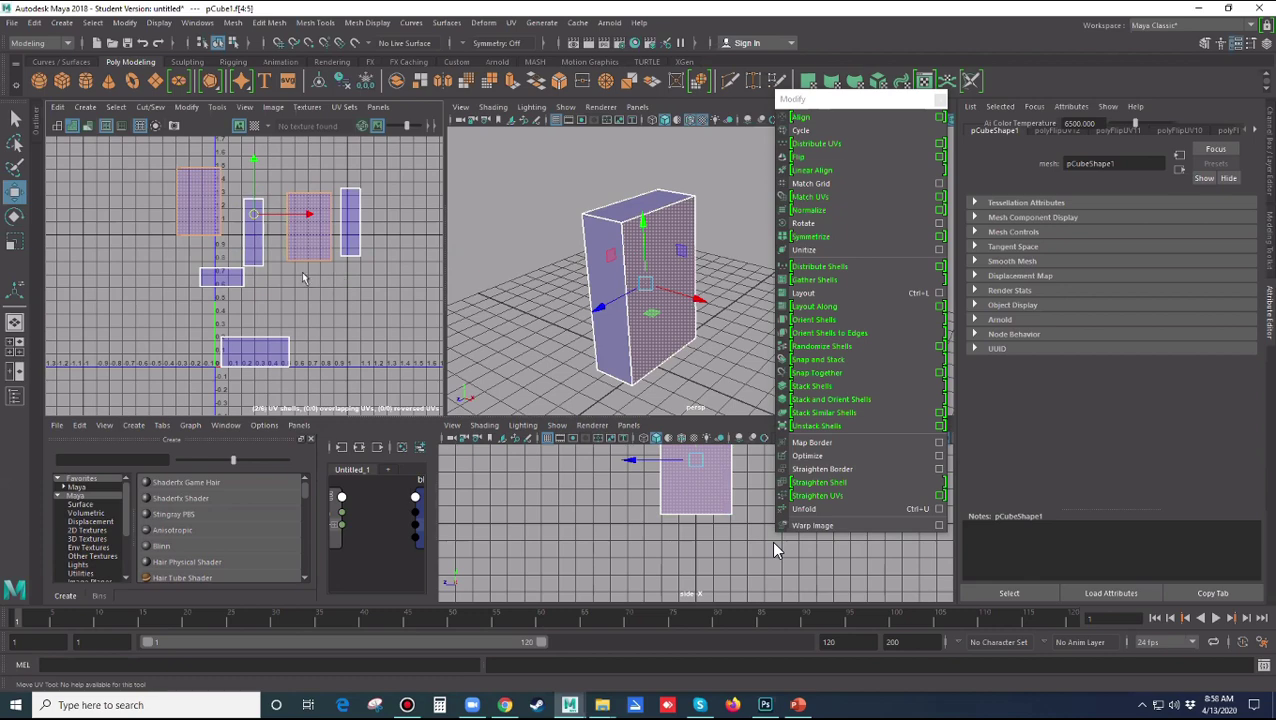
# Step: Select each of the two narrow upright UV shells in turn and locate its side face on the box
pyautogui.click(259, 253)
pyautogui.keyDown('alt'); pyautogui.moveTo(722, 327); pyautogui.dragTo(515, 317); pyautogui.keyUp('alt')
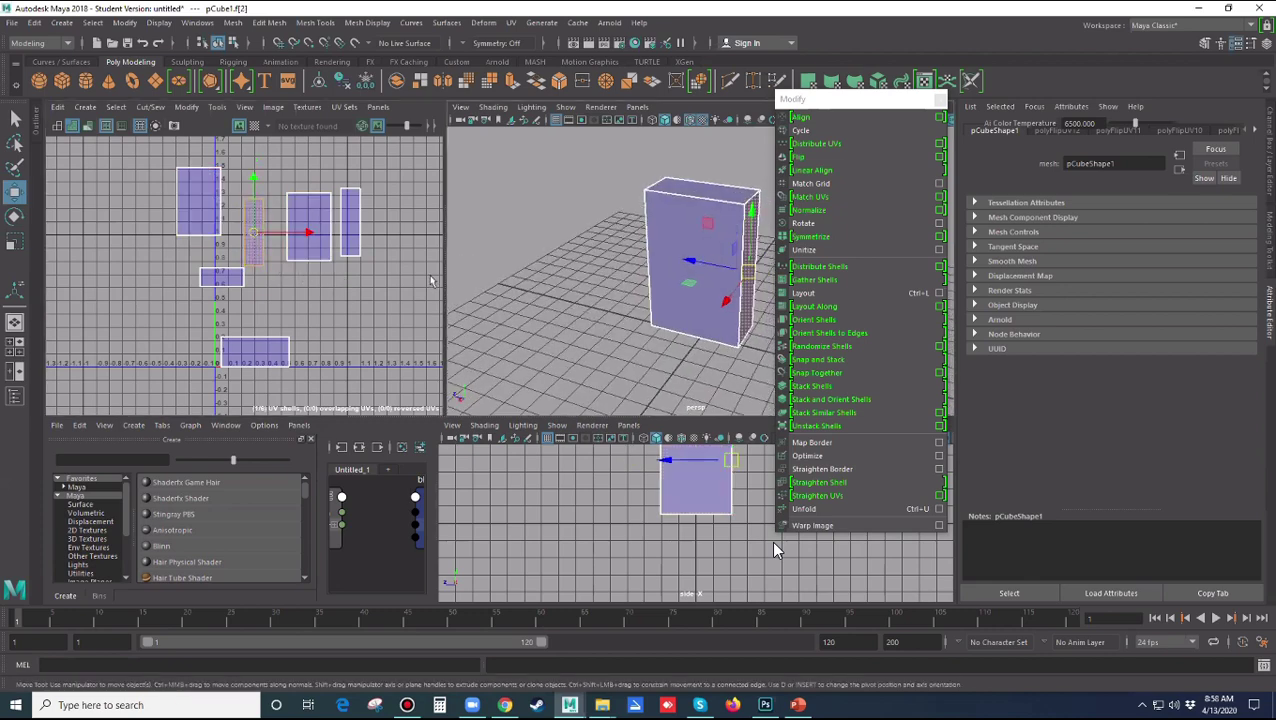
pyautogui.click(351, 240)
pyautogui.keyDown('alt'); pyautogui.moveTo(637, 318); pyautogui.dragTo(560, 322); pyautogui.keyUp('alt')
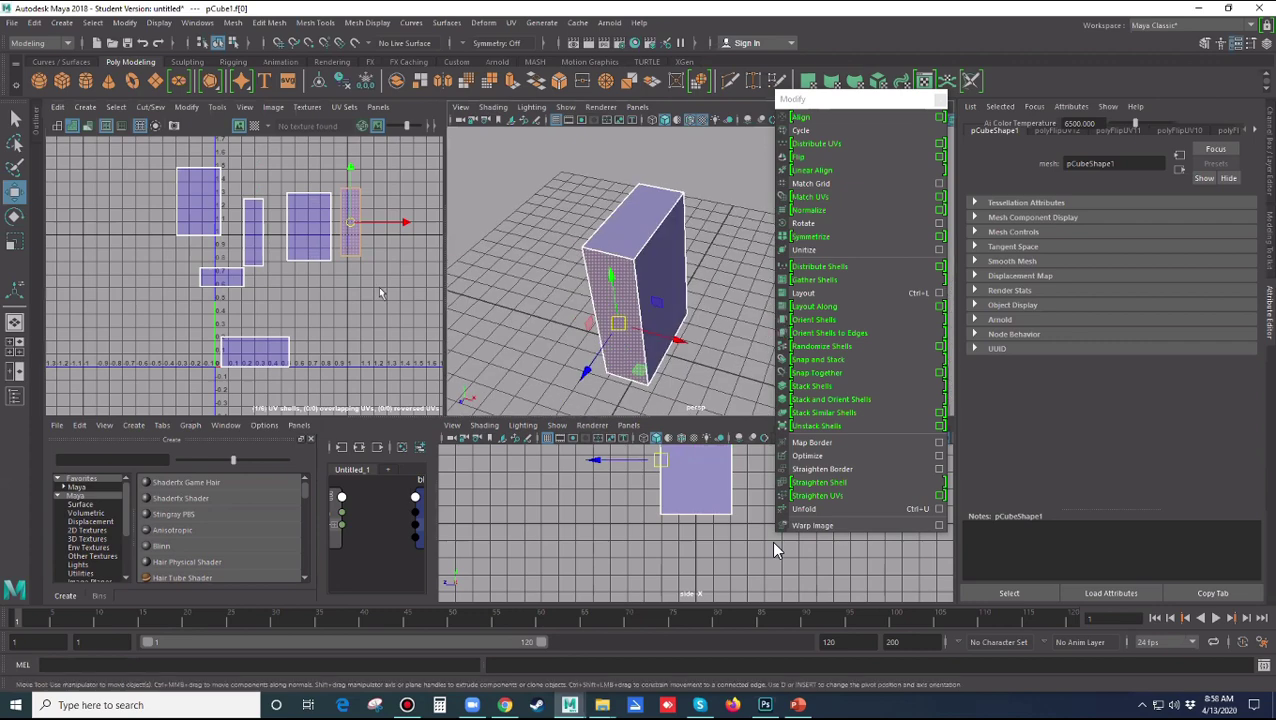
# Step: Move the bottom face's UV shell directly beneath the leftmost large shell
pyautogui.click(221, 277)
pyautogui.keyDown('alt'); pyautogui.moveTo(665, 322); pyautogui.dragTo(536, 267); pyautogui.keyUp('alt')
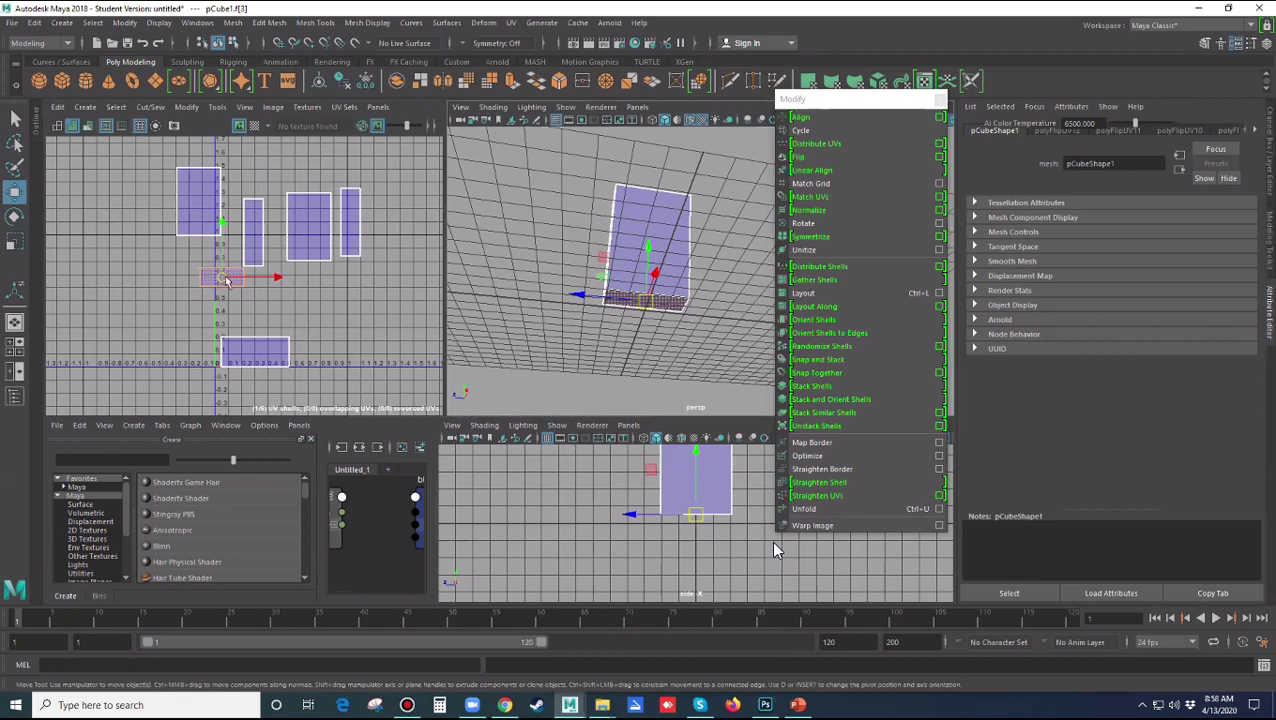
pyautogui.moveTo(223, 279); pyautogui.dragTo(201, 250)
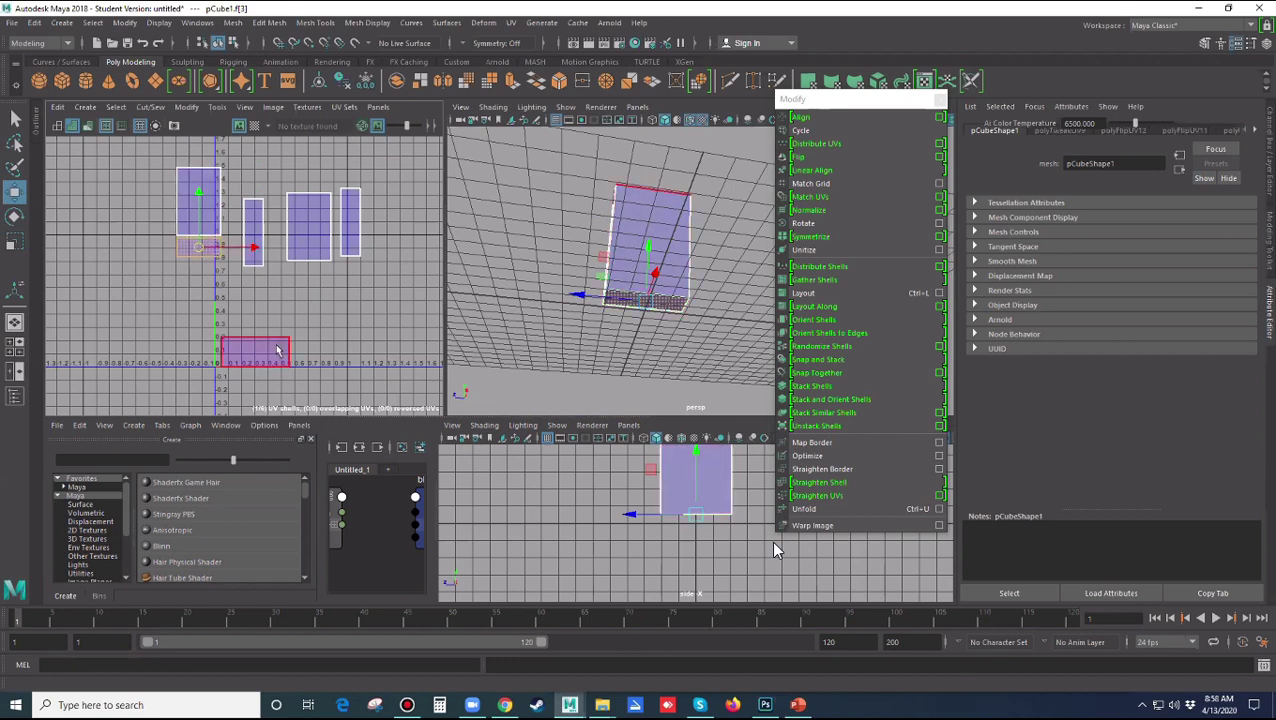
# Step: Identify the top face's UV shell on the box and place it directly beneath the bottom face's shell
pyautogui.click(255, 352)
pyautogui.keyDown('alt'); pyautogui.moveTo(621, 318); pyautogui.dragTo(662, 408); pyautogui.keyUp('alt')
pyautogui.moveTo(607, 352)
pyautogui.keyDown('alt'); pyautogui.mouseDown()
pyautogui.moveTo(610, 388)
pyautogui.moveTo(600, 368)
pyautogui.mouseUp(); pyautogui.keyUp('alt')
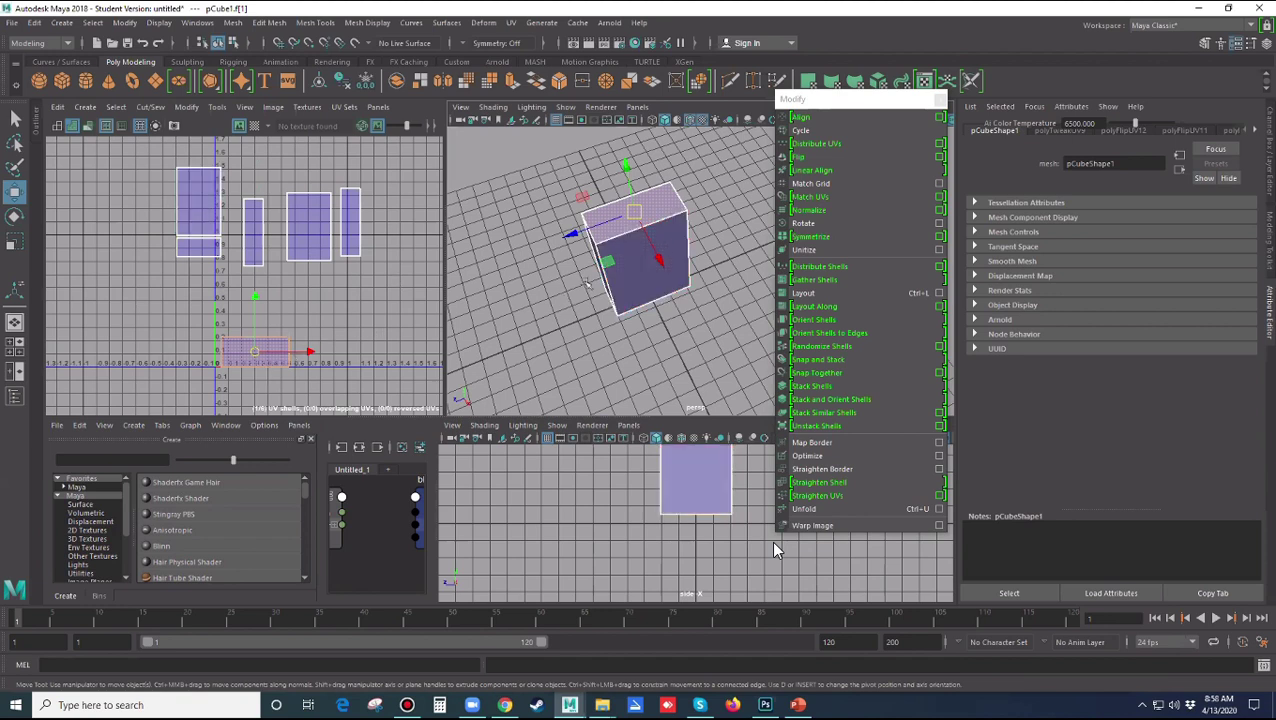
pyautogui.click(201, 236)
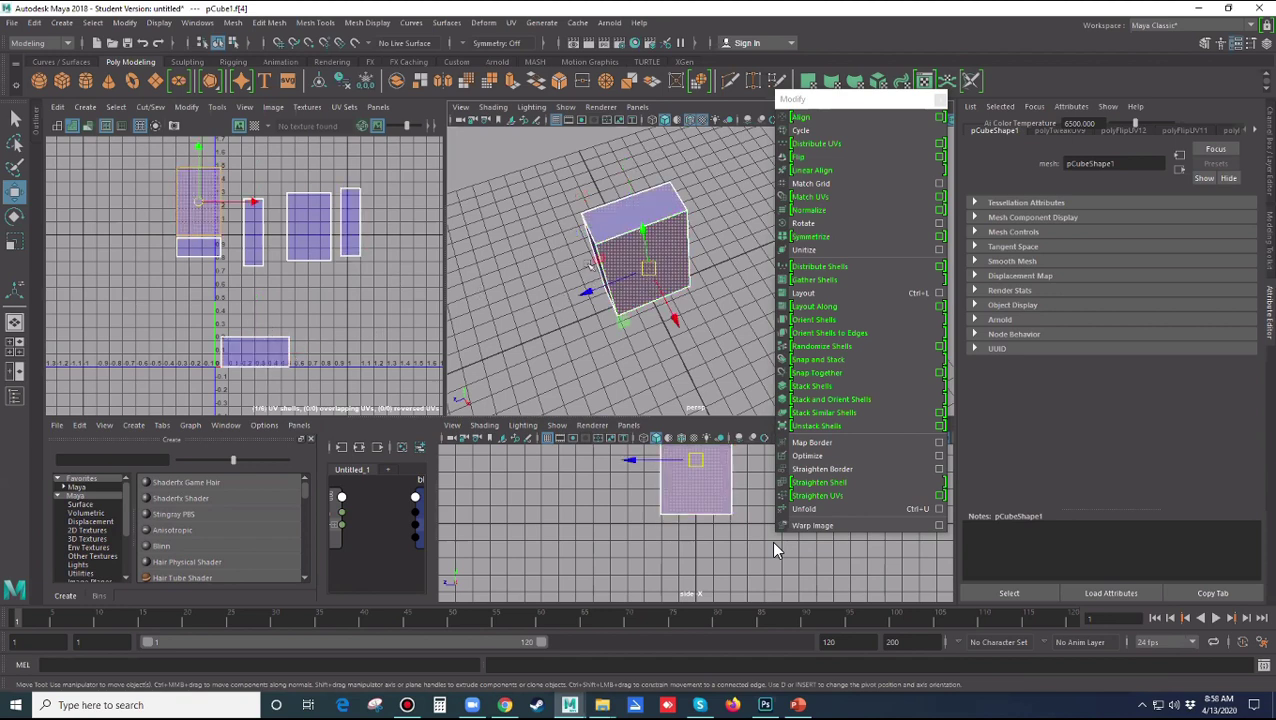
pyautogui.click(627, 228)
pyautogui.moveTo(256, 356); pyautogui.dragTo(200, 276)
pyautogui.press('r')
pyautogui.press('w')
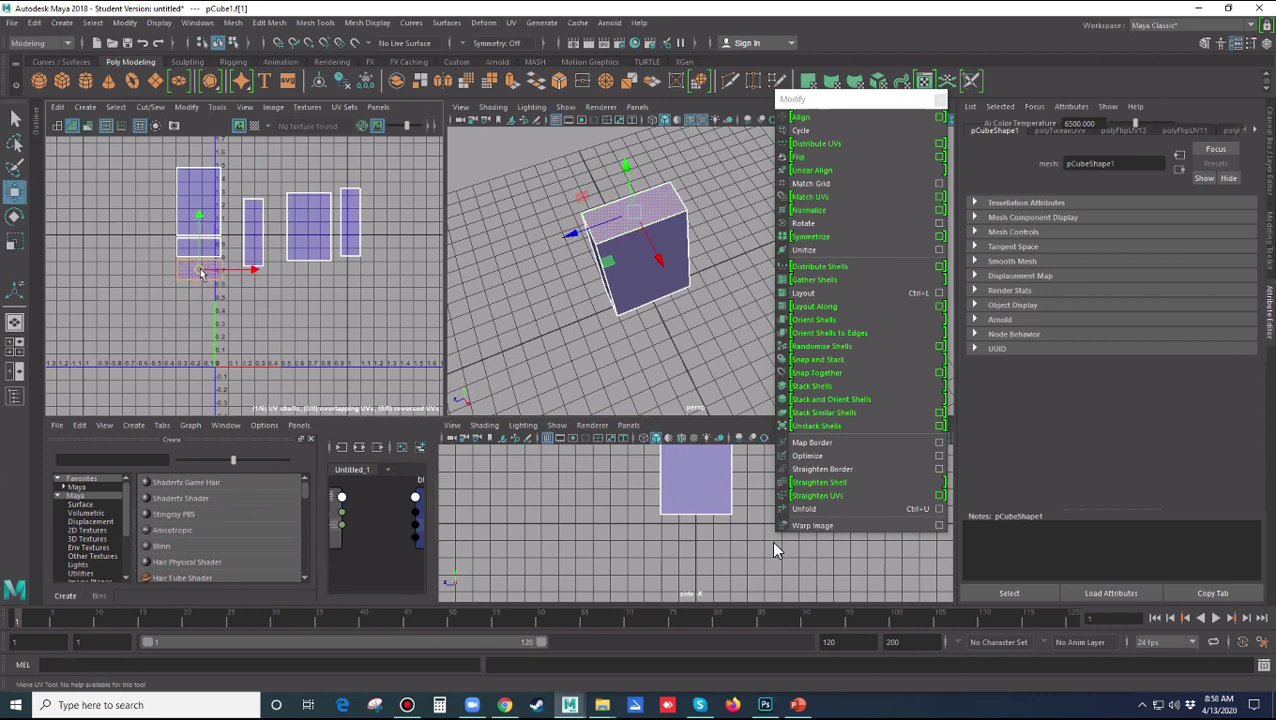
# Step: Select the large, small and narrow UV shells one after another to review which box faces they represent
pyautogui.click(240, 295)
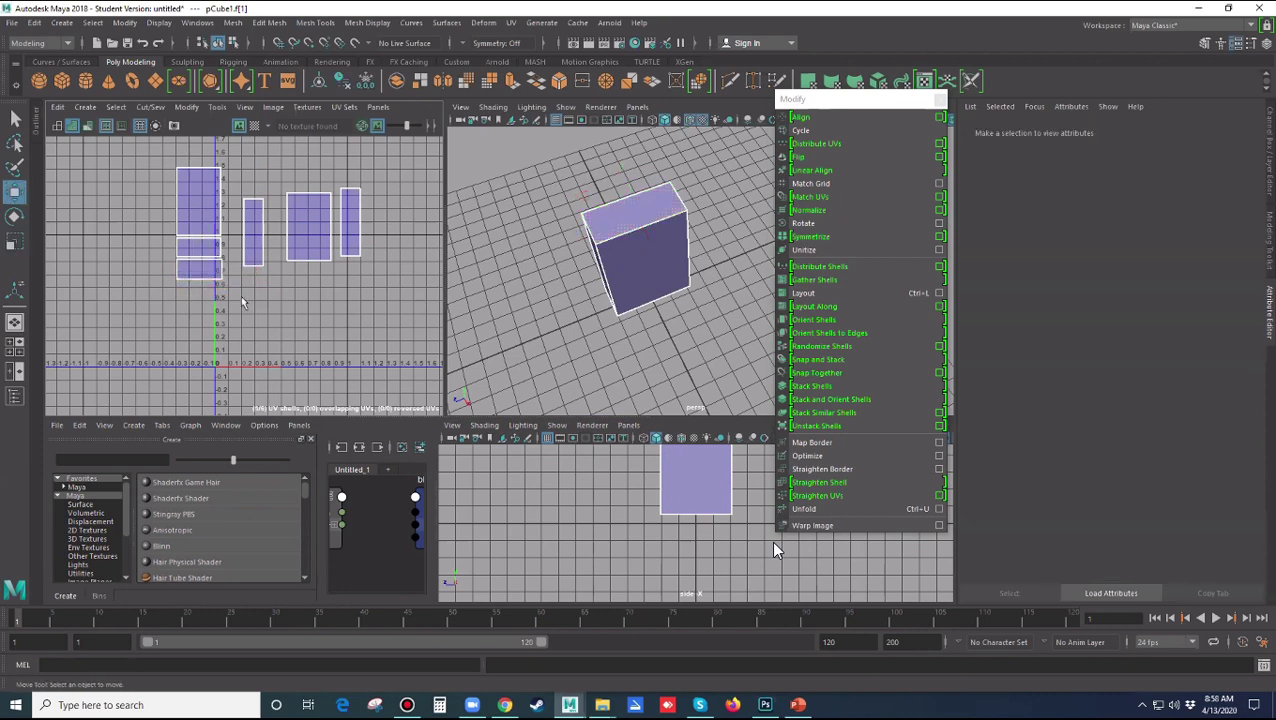
pyautogui.click(306, 228)
pyautogui.click(199, 206)
pyautogui.click(199, 248)
pyautogui.click(256, 234)
pyautogui.click(358, 232)
pyautogui.click(296, 237)
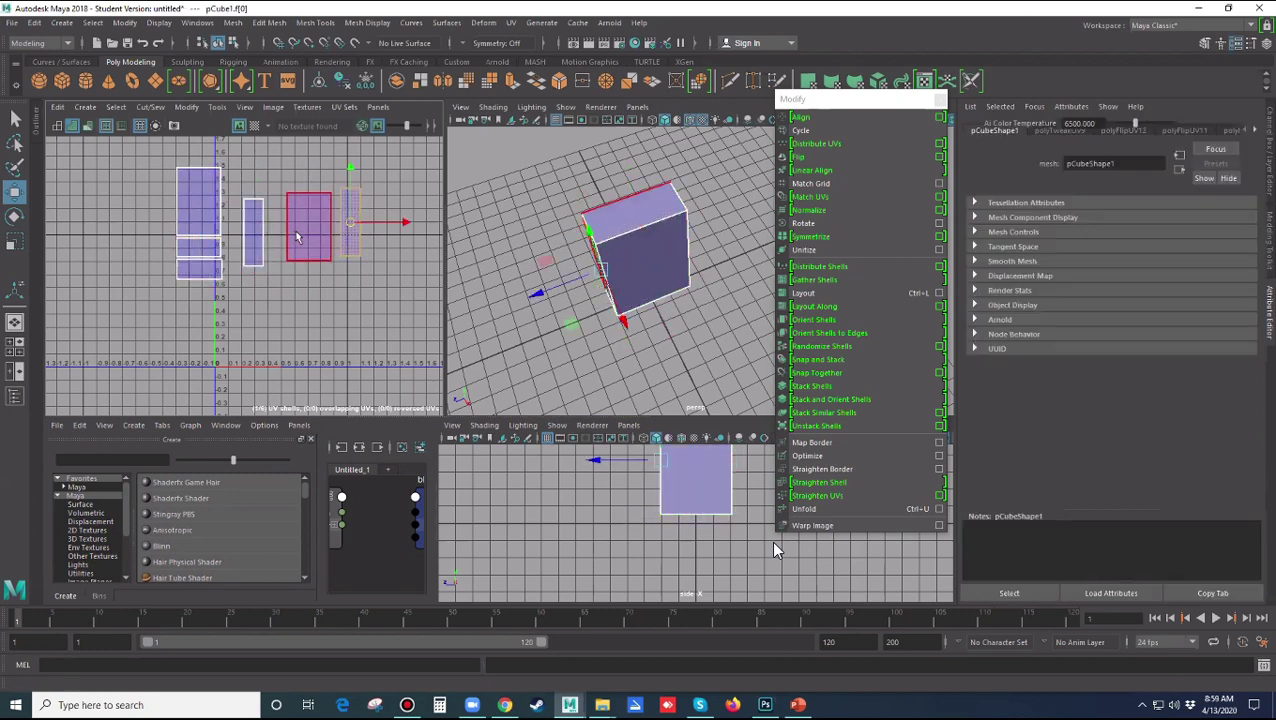
pyautogui.click(254, 234)
# Step: Scale all six UV shells down slightly together, then clear the selection
pyautogui.moveTo(148, 159); pyautogui.dragTo(372, 318)
pyautogui.press('r')
pyautogui.moveTo(267, 230); pyautogui.dragTo(300, 294)
pyautogui.click(308, 296)
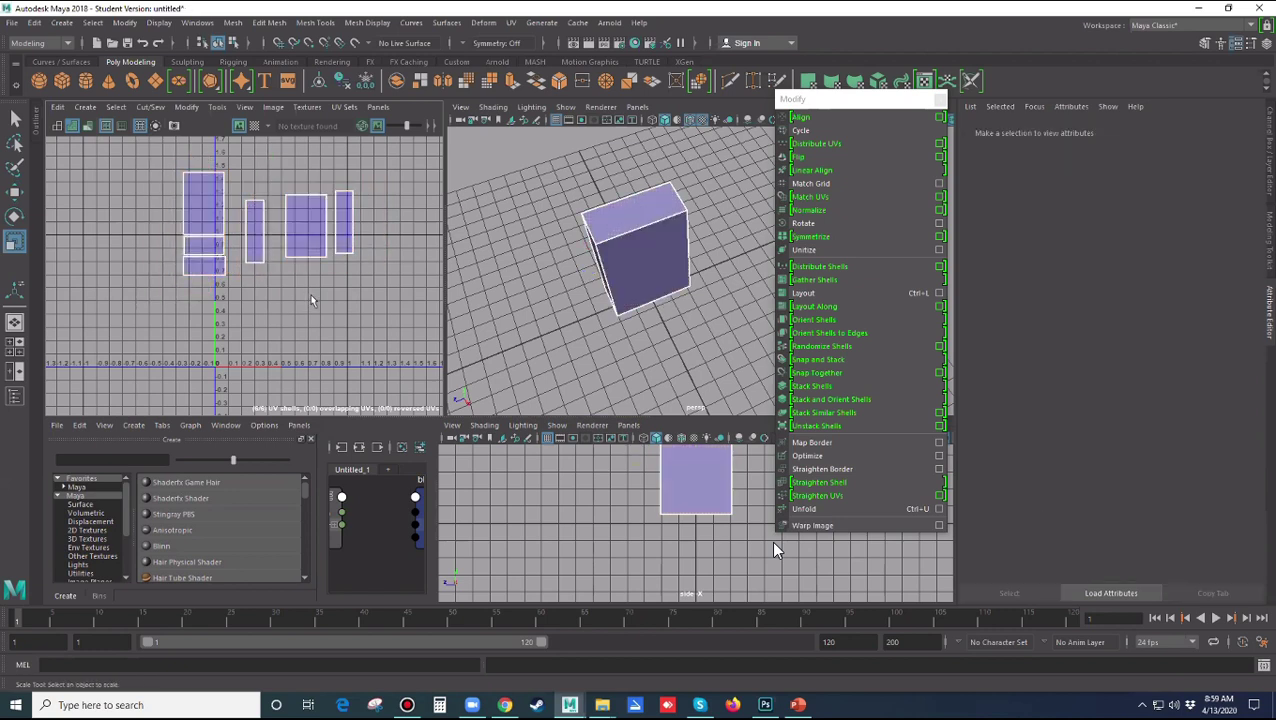
# Step: Move the leftmost large UV shell slightly up, away from the two small shells beneath it
pyautogui.keyDown('alt'); pyautogui.moveTo(310, 296); pyautogui.dragTo(332, 315, button='middle'); pyautogui.keyUp('alt')
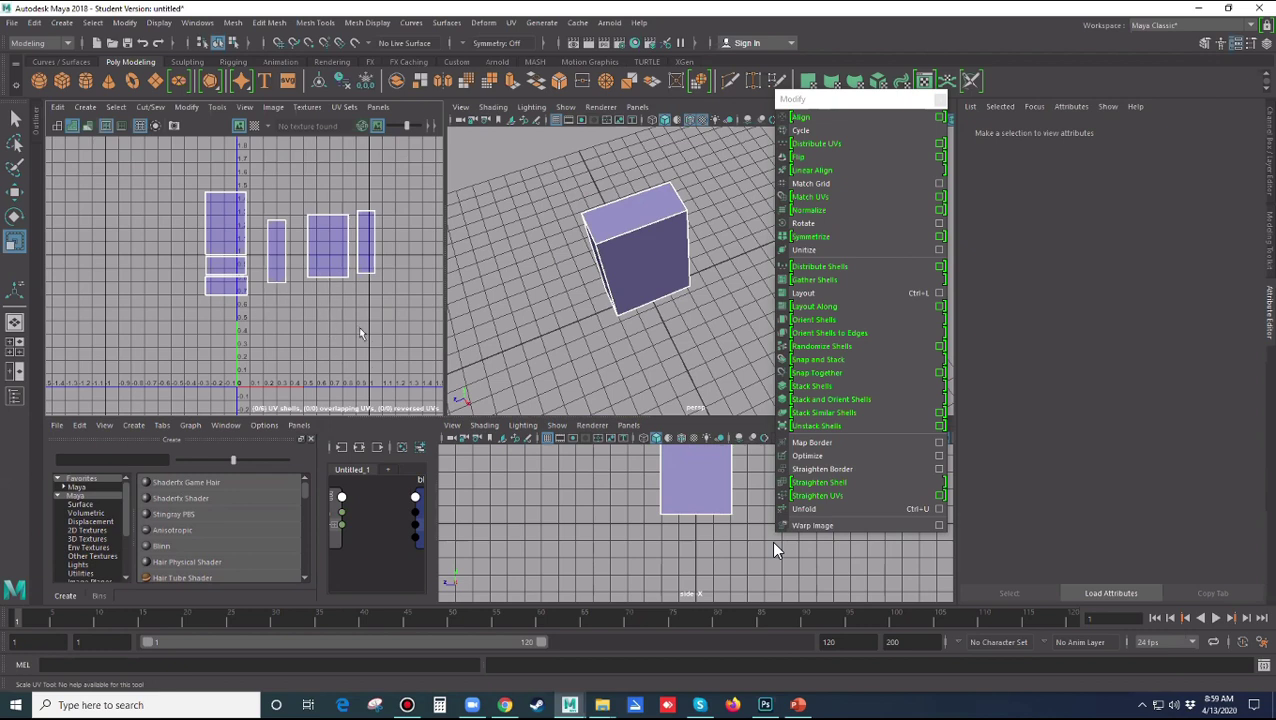
pyautogui.click(242, 252)
pyautogui.click(240, 245)
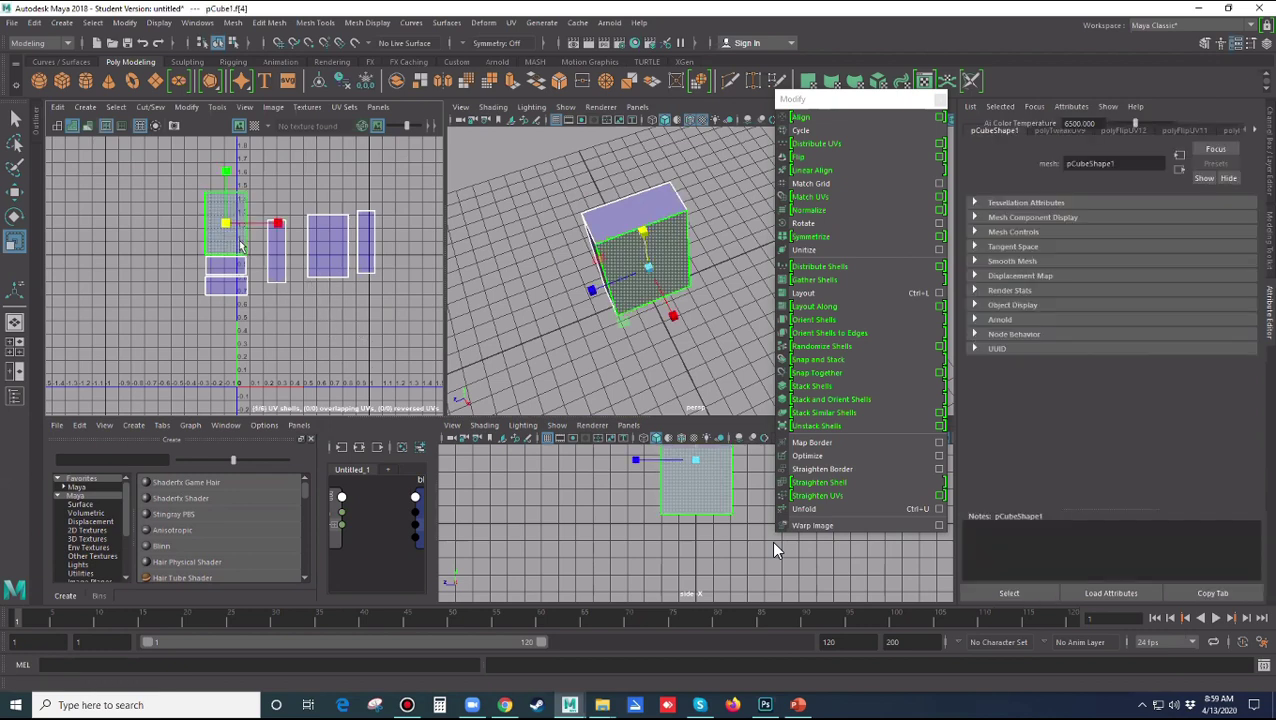
pyautogui.press('w')
pyautogui.moveTo(226, 222)
pyautogui.mouseDown()
pyautogui.moveTo(285, 341)
pyautogui.moveTo(221, 212)
pyautogui.mouseUp()
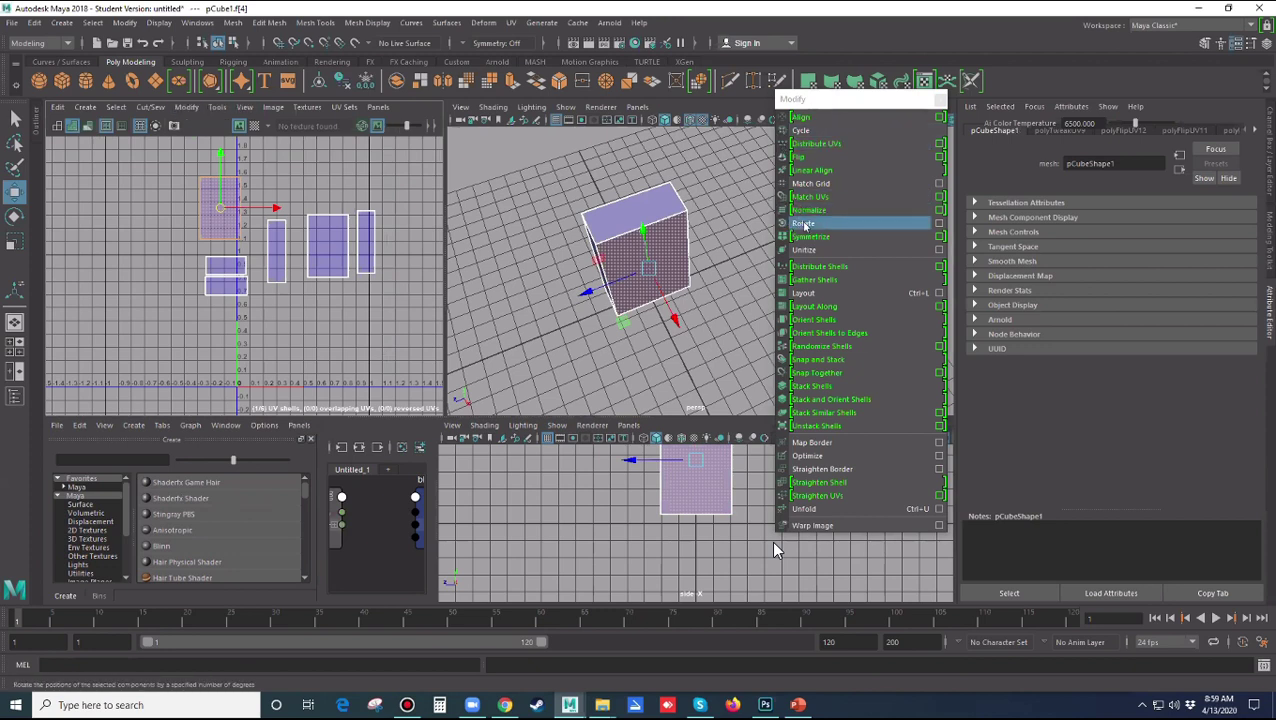
# Step: Open the Rotate UVs options and rotate the leftmost large UV shell repeatedly by 90 degrees
pyautogui.click(939, 223)
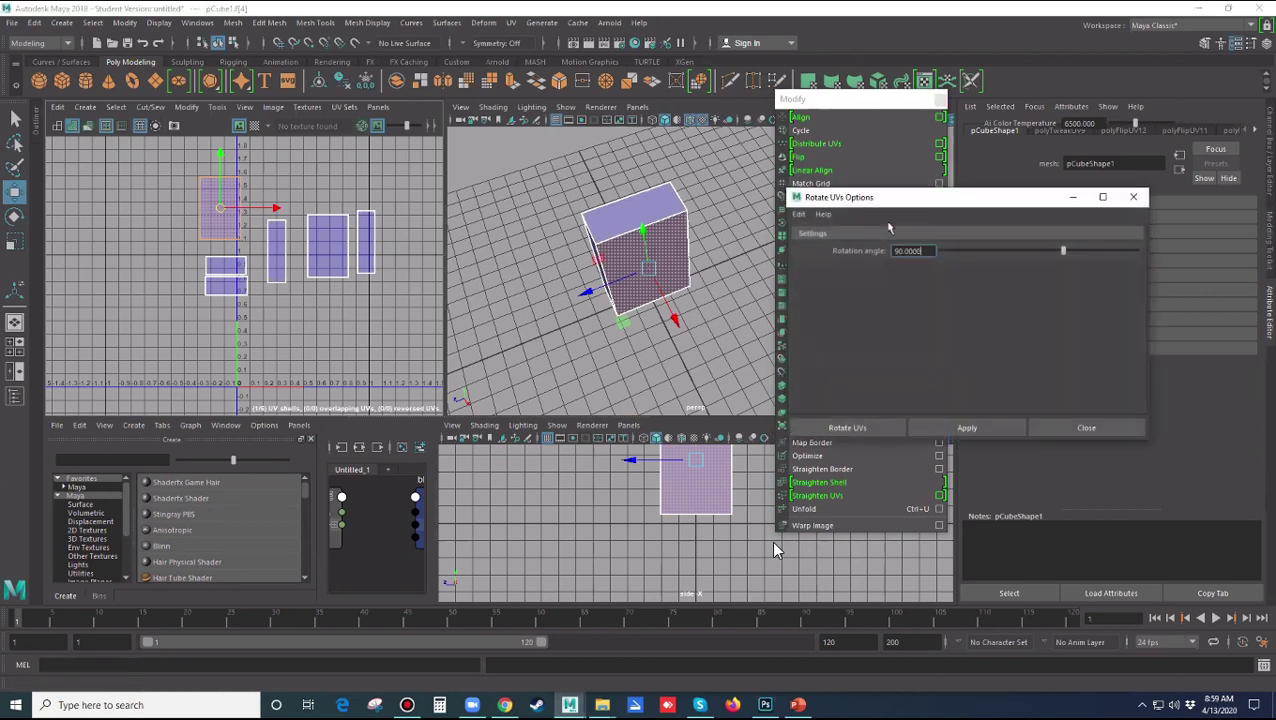
pyautogui.moveTo(884, 201); pyautogui.dragTo(593, 333)
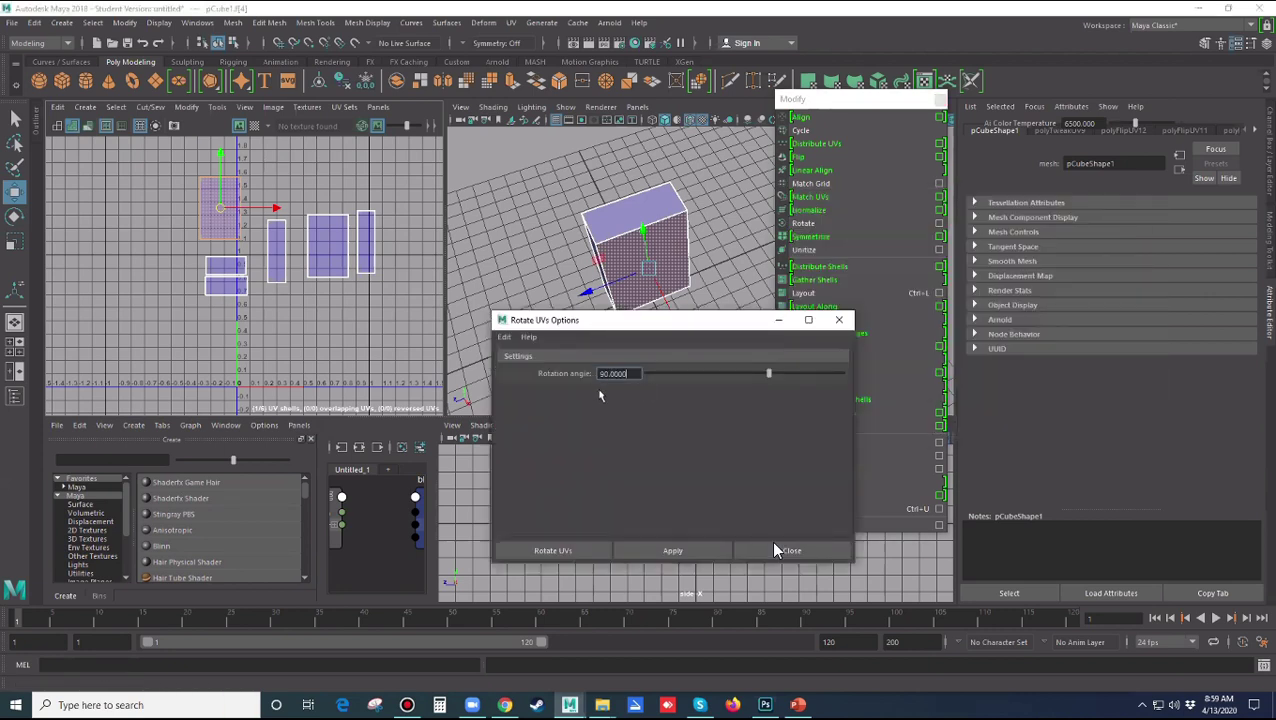
pyautogui.click(668, 550)
pyautogui.click(668, 550)
pyautogui.click(664, 550)
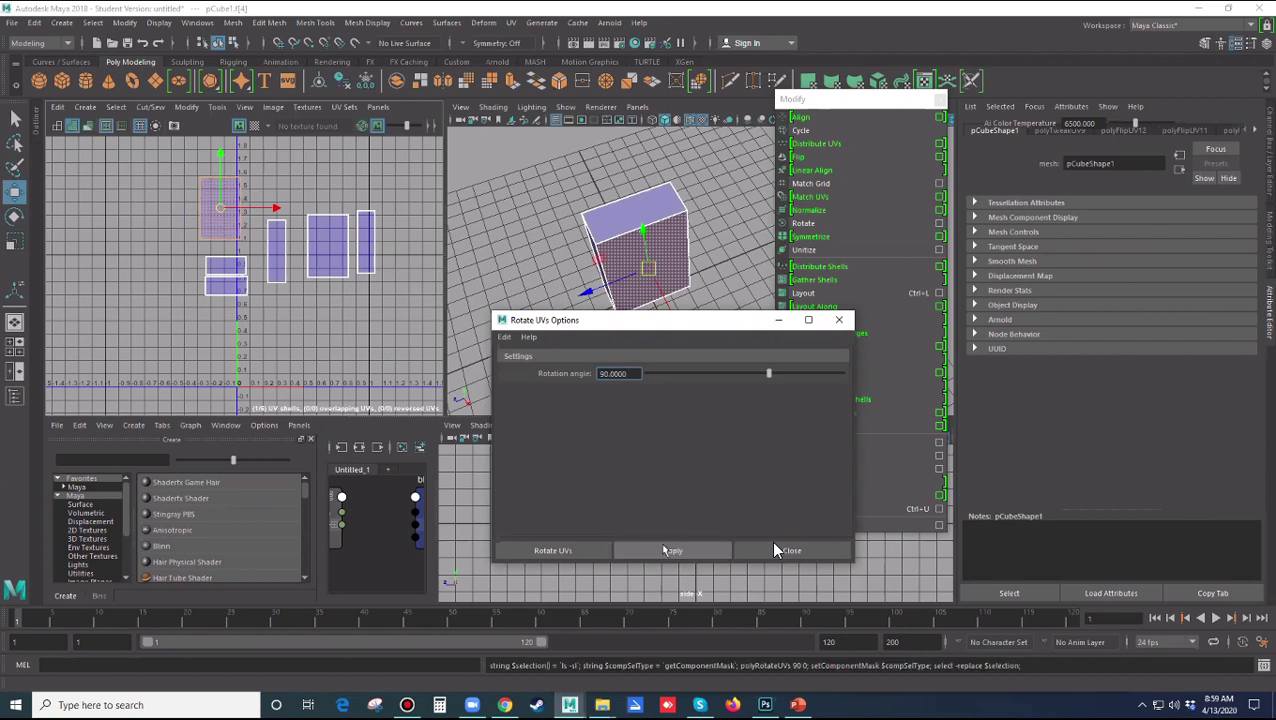
# Step: Try rotating the leftmost large UV shell by 45 and again by 90 degrees, then undo these rotations
pyautogui.moveTo(631, 373); pyautogui.dragTo(577, 375)
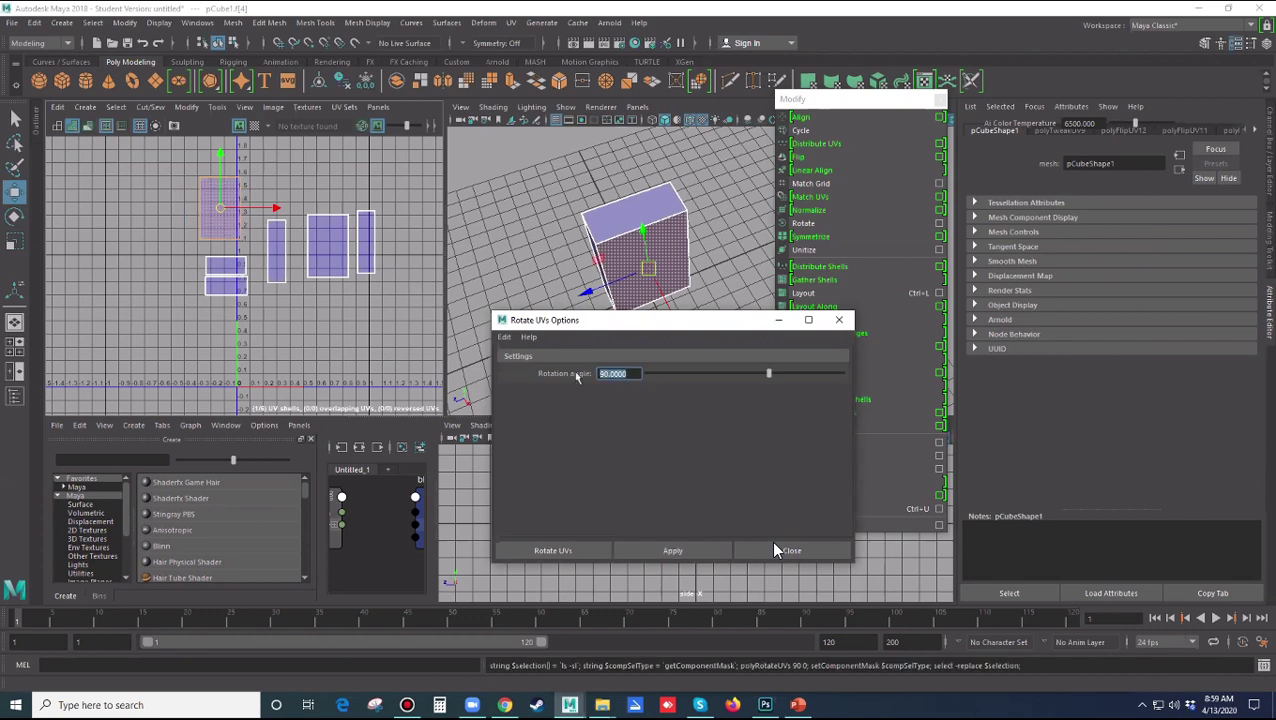
pyautogui.write('45')
pyautogui.click(647, 550)
pyautogui.moveTo(614, 374); pyautogui.dragTo(591, 373)
pyautogui.click(672, 550)
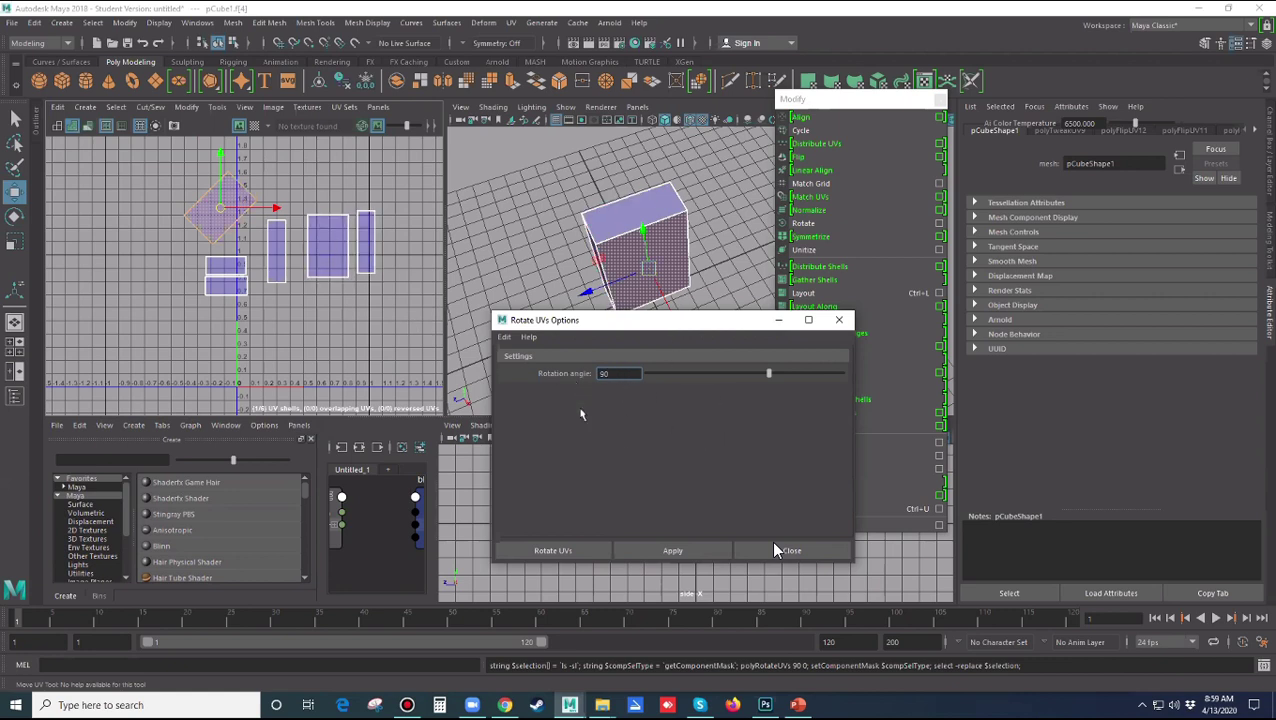
pyautogui.click(416, 116)
pyautogui.hotkey('ctrl', 'z')
pyautogui.hotkey('ctrl', 'z')
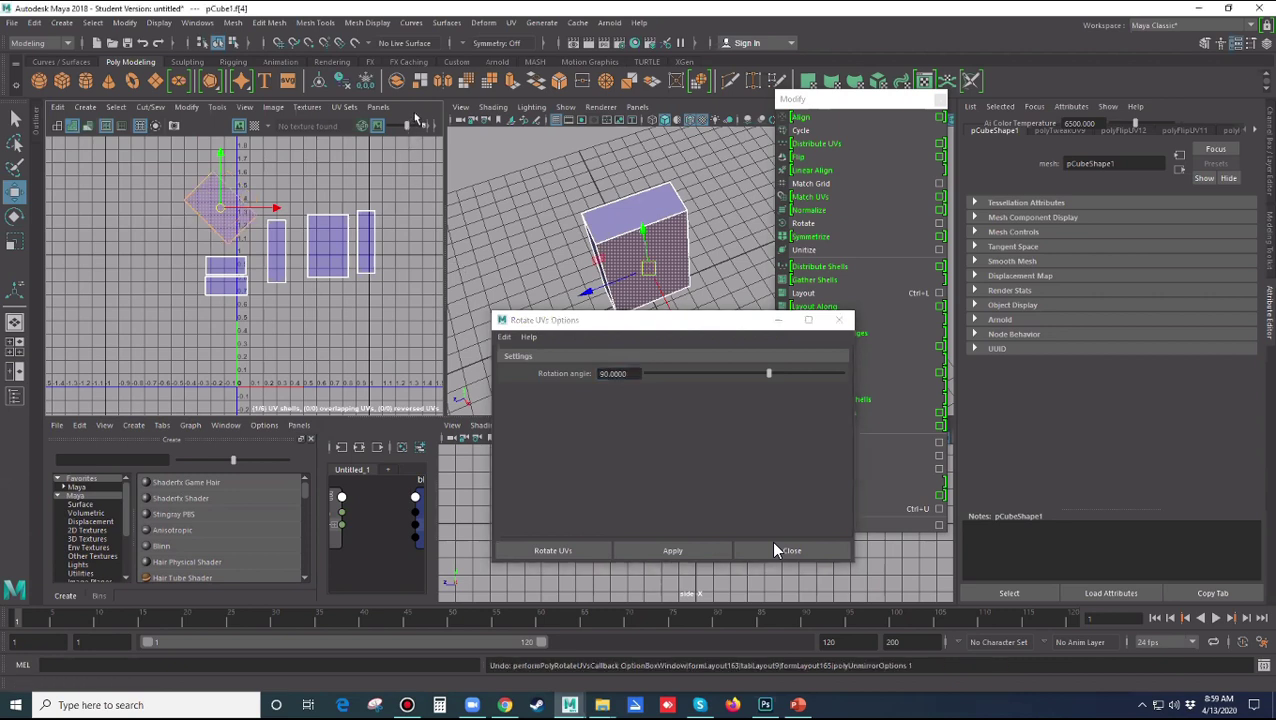
# Step: Rotate the narrow UV shell between the two large shells by 90 degrees and move the rotation options window off the views
pyautogui.click(656, 323)
pyautogui.click(292, 304)
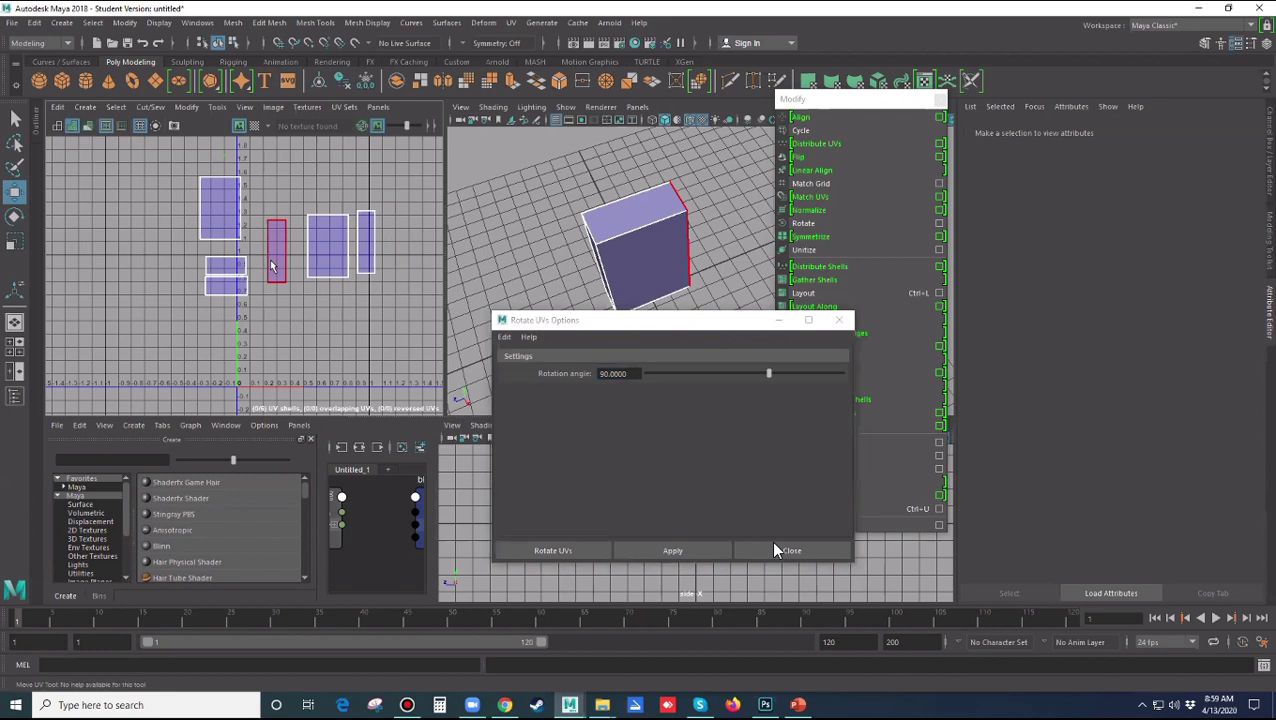
pyautogui.click(272, 263)
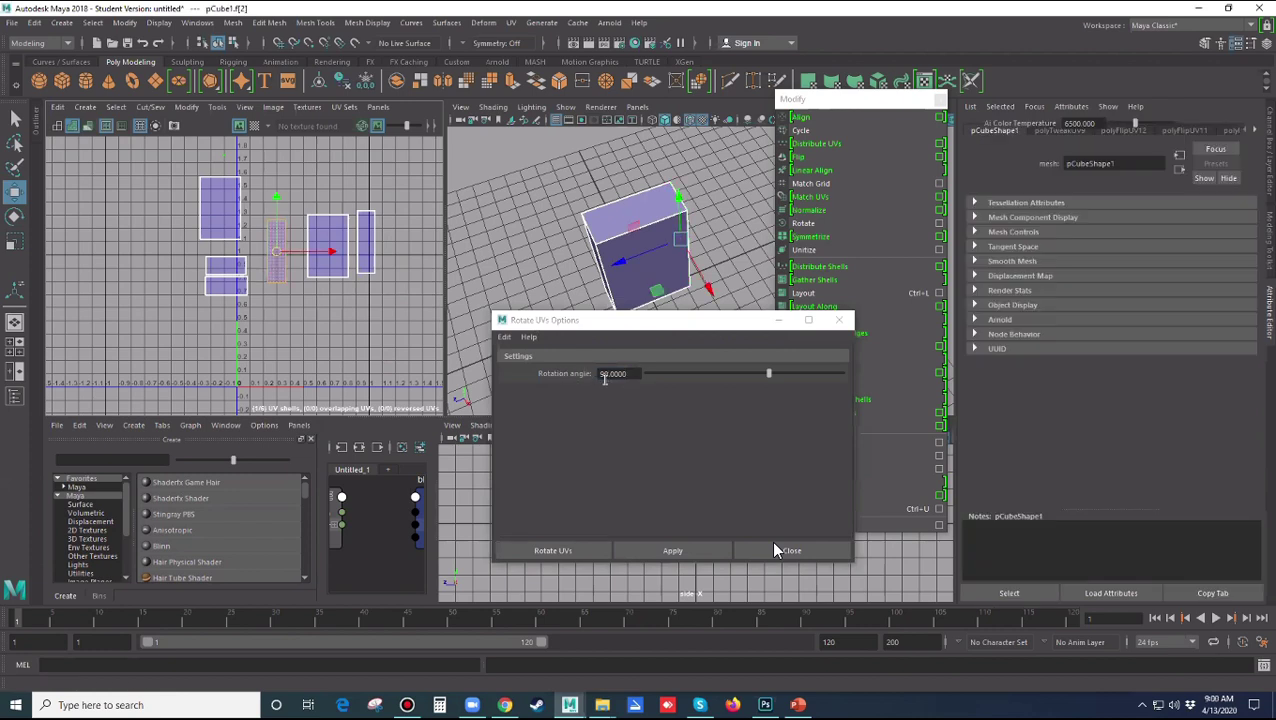
pyautogui.click(657, 551)
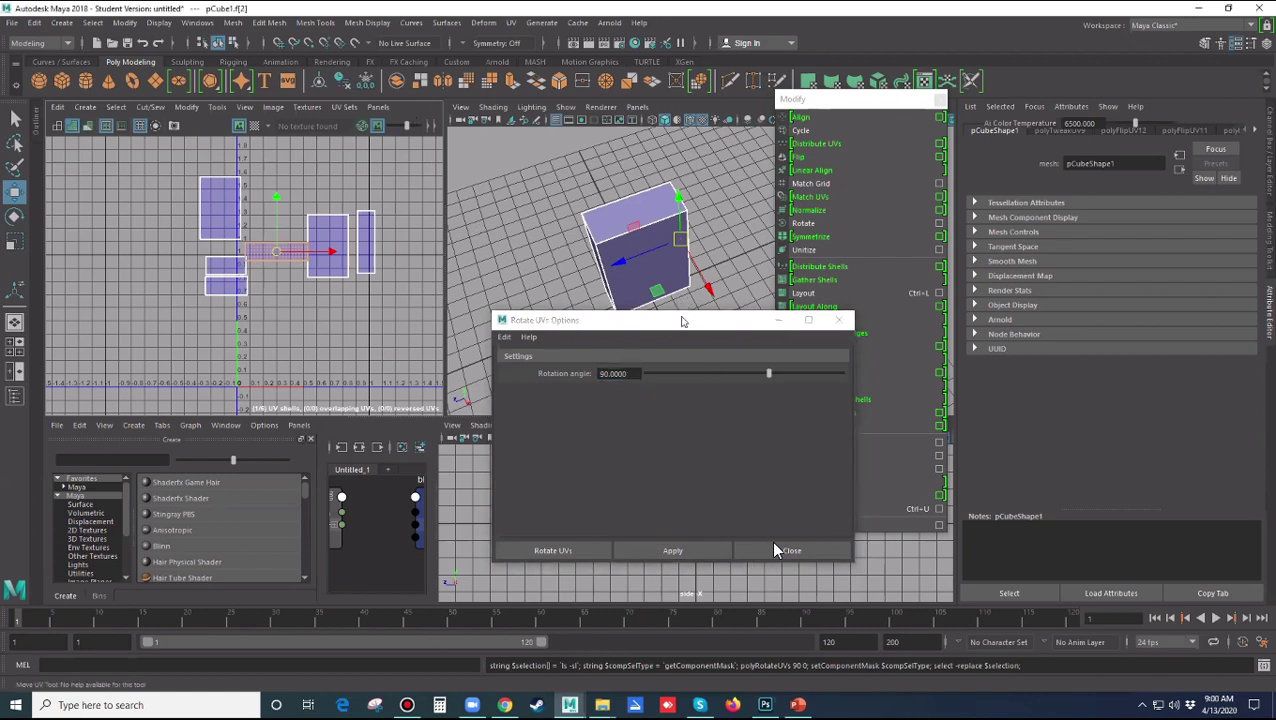
pyautogui.moveTo(681, 322); pyautogui.dragTo(783, 335)
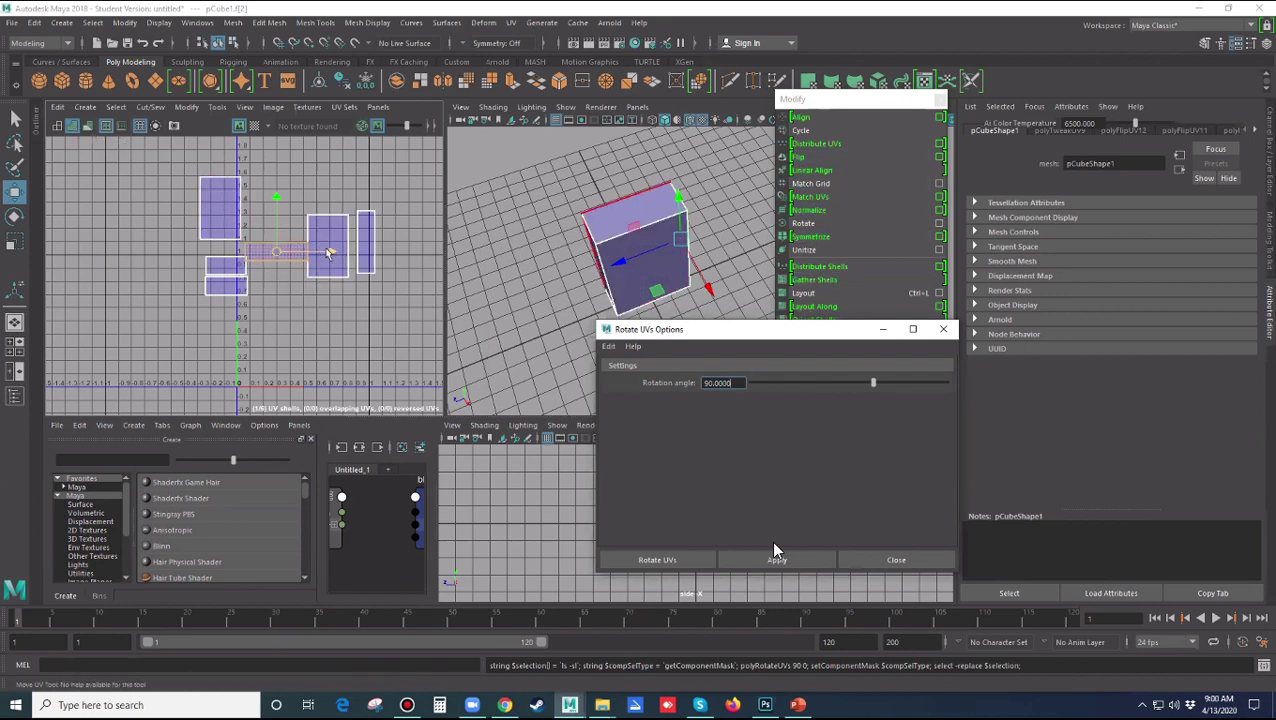
pyautogui.click(311, 320)
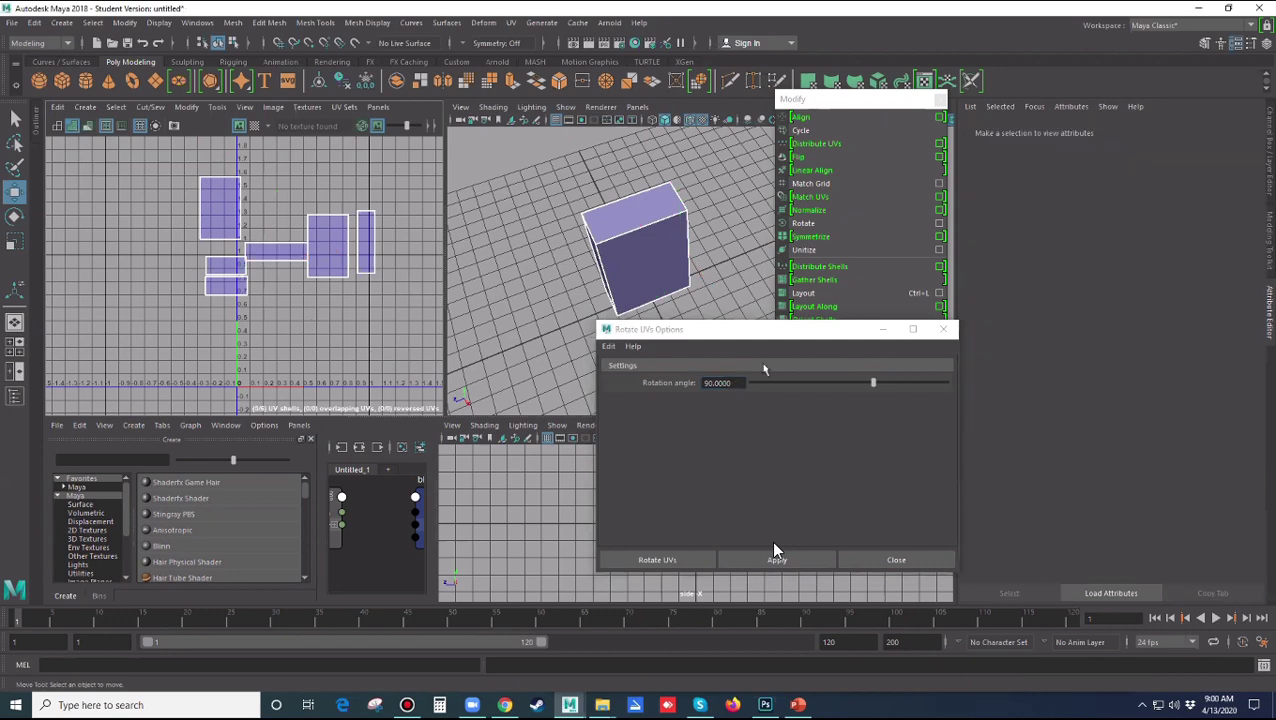
pyautogui.moveTo(757, 335); pyautogui.dragTo(975, 406)
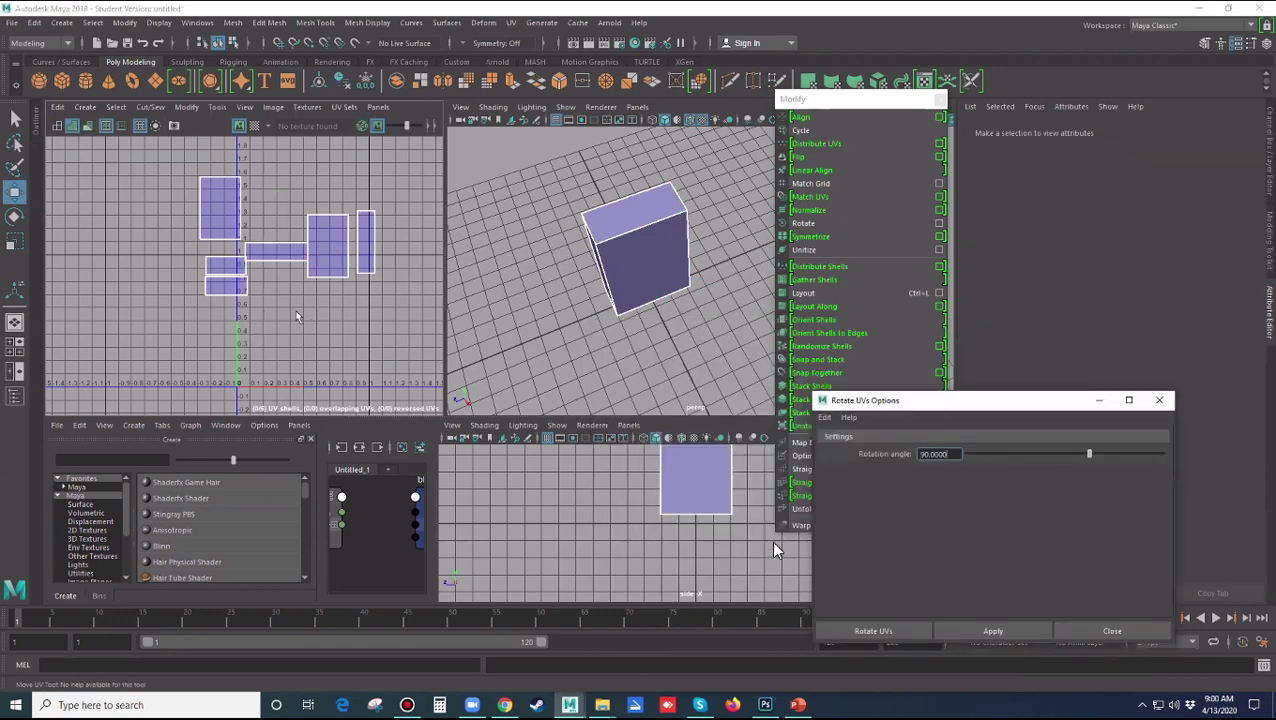
# Step: Select the leftmost large UV shell and examine its matching face on the box up close
pyautogui.scroll(4, 296, 316)
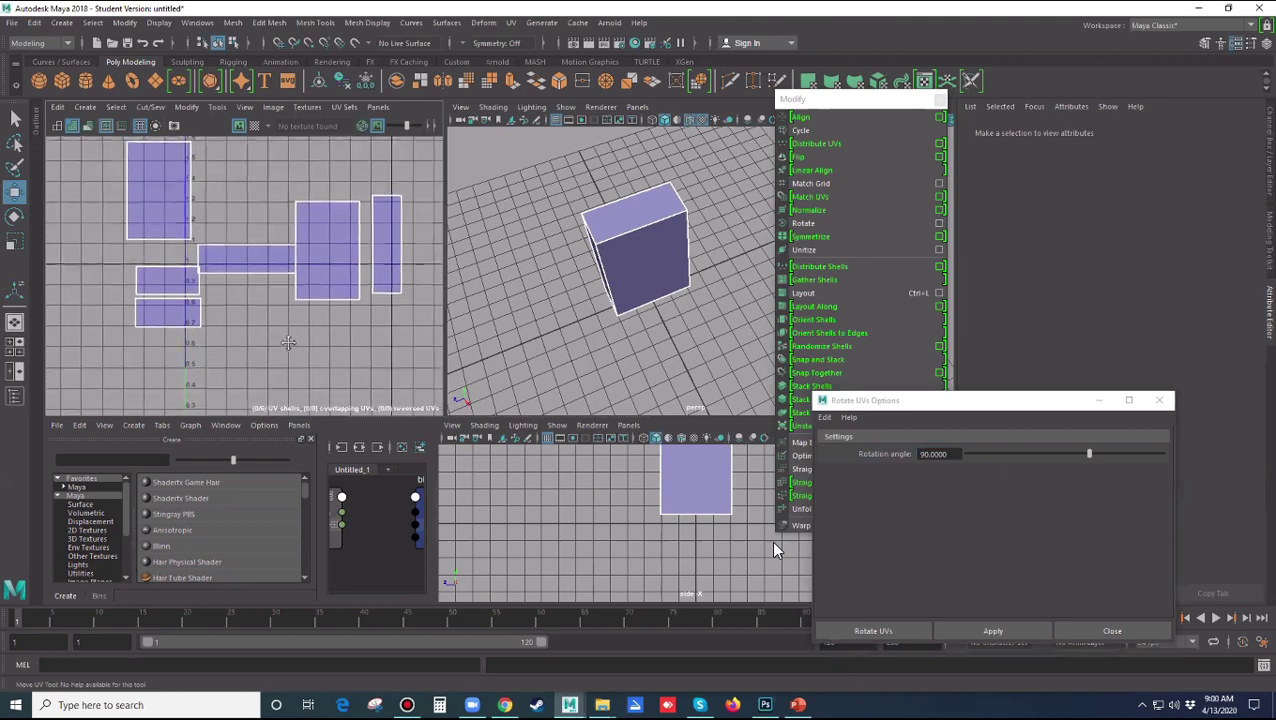
pyautogui.click(168, 200)
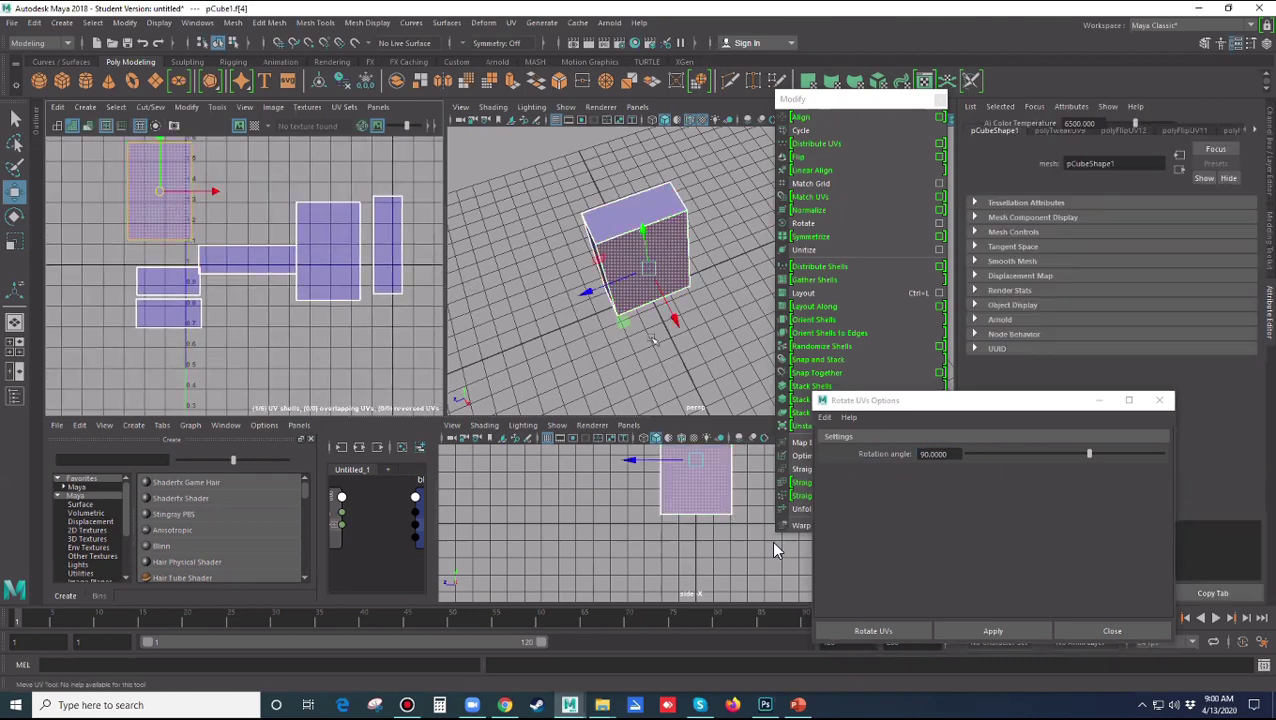
pyautogui.keyDown('alt'); pyautogui.moveTo(628, 352); pyautogui.dragTo(545, 330); pyautogui.keyUp('alt')
pyautogui.keyDown('alt'); pyautogui.moveTo(590, 338); pyautogui.dragTo(682, 343, button='right'); pyautogui.keyUp('alt')
pyautogui.keyDown('alt'); pyautogui.moveTo(682, 343); pyautogui.dragTo(628, 382, button='middle'); pyautogui.keyUp('alt')
pyautogui.keyDown('alt'); pyautogui.moveTo(629, 382); pyautogui.dragTo(599, 342); pyautogui.keyUp('alt')
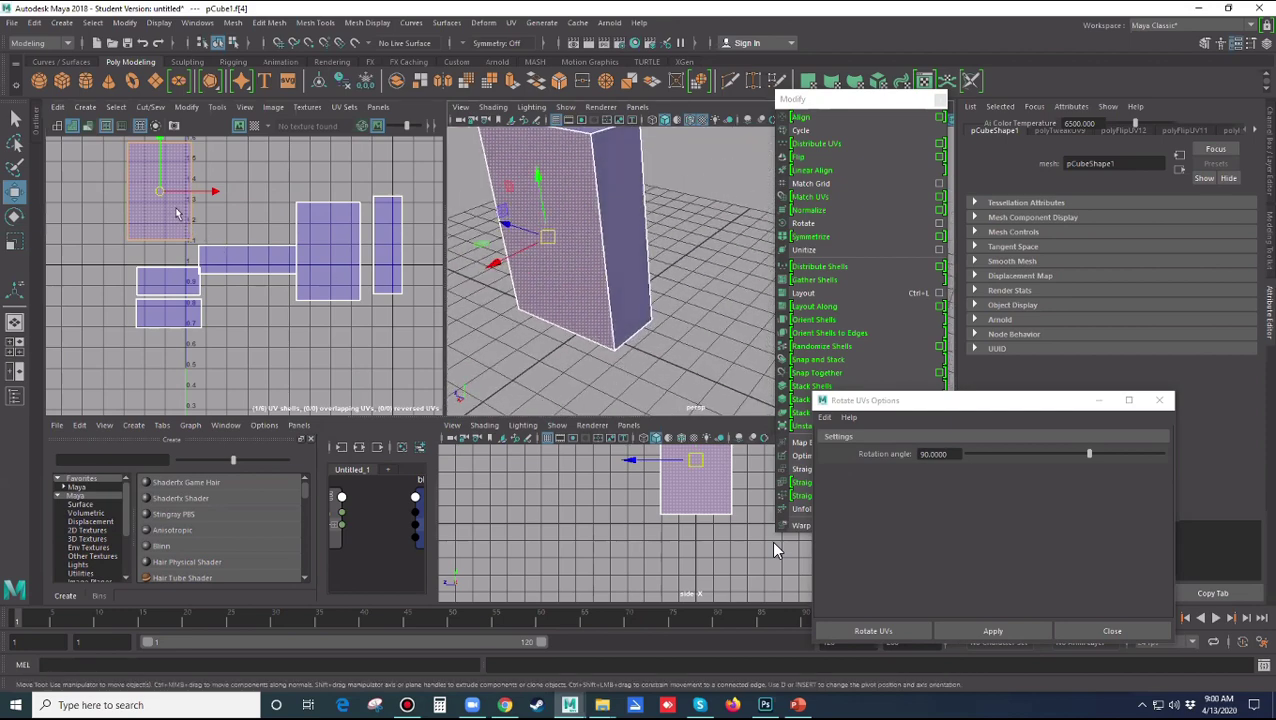
# Step: Clear the shell selection and locate the box face that matches the narrow UV shell between the large shells
pyautogui.click(573, 252)
pyautogui.moveTo(181, 221); pyautogui.dragTo(177, 214, button='right')
pyautogui.click(238, 196)
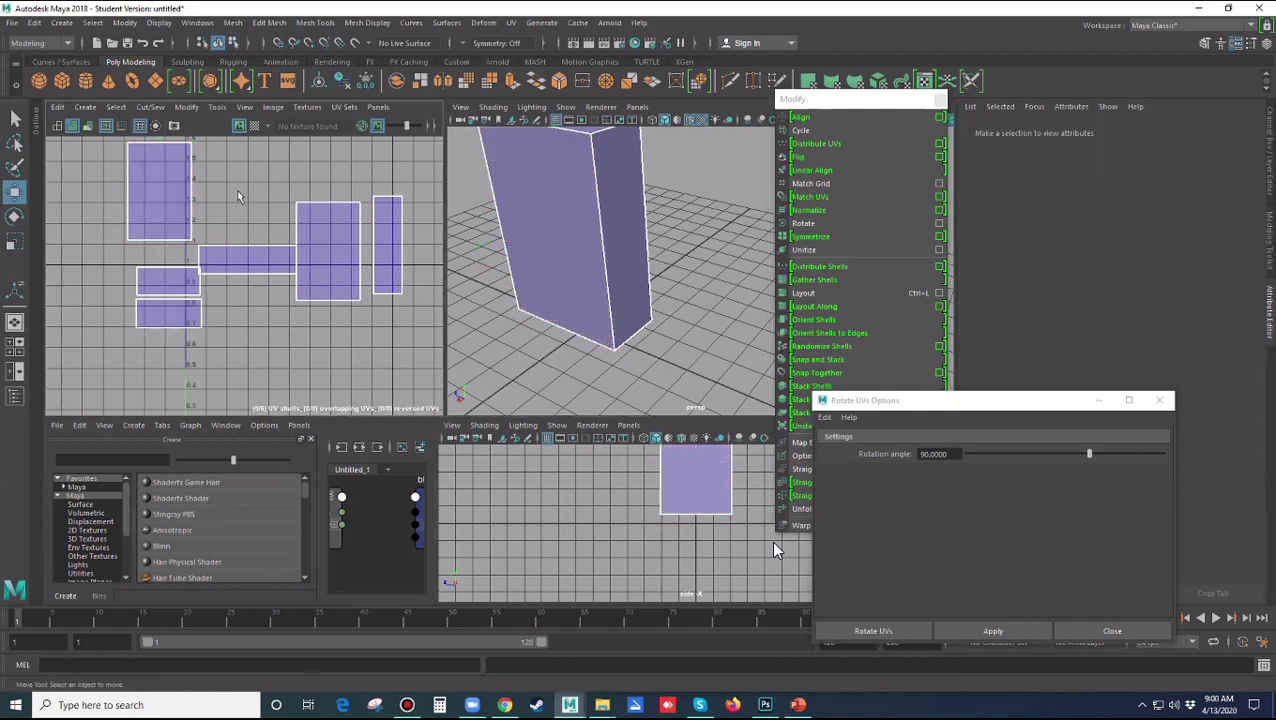
pyautogui.click(107, 128)
pyautogui.click(107, 128)
pyautogui.click(107, 128)
pyautogui.click(108, 128)
pyautogui.click(242, 256)
pyautogui.scroll(-2, 245, 255)
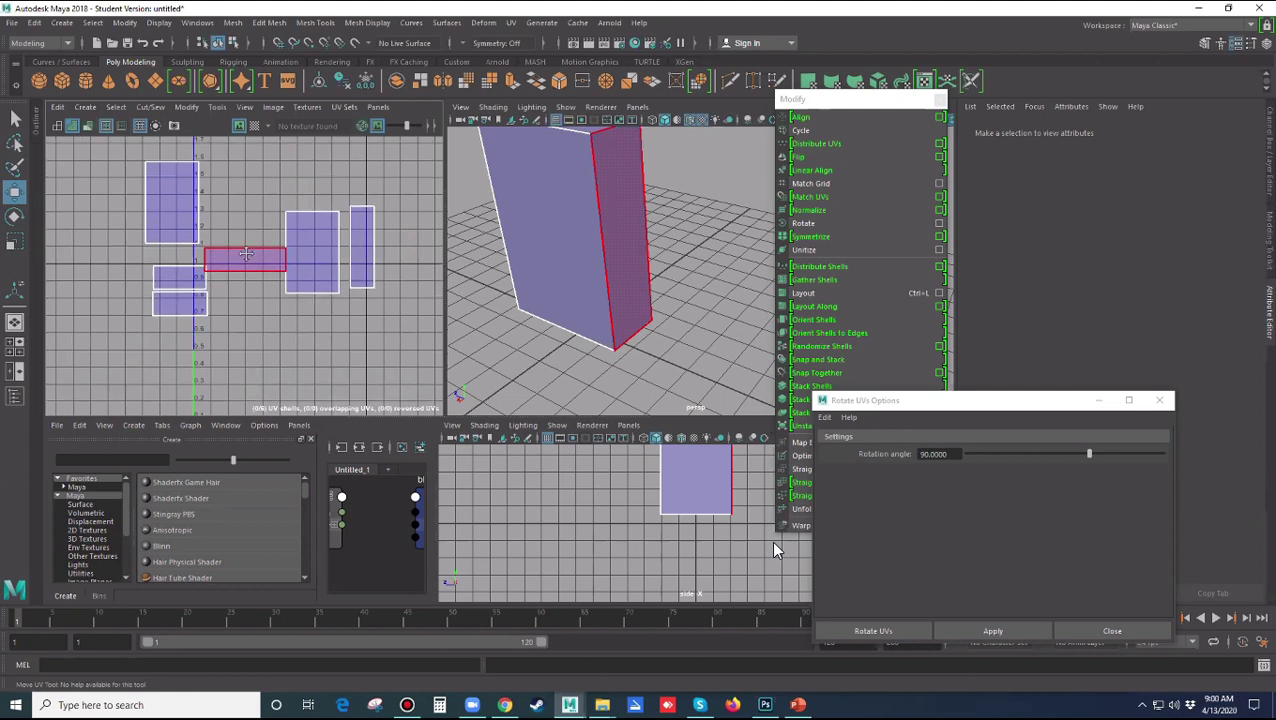
# Step: Examine in edge mode which edge the leftmost large UV shell shares with the narrow shell
pyautogui.keyDown('alt'); pyautogui.moveTo(245, 255); pyautogui.dragTo(270, 304, button='middle'); pyautogui.keyUp('alt')
pyautogui.click(220, 262)
pyautogui.moveTo(218, 261); pyautogui.dragTo(222, 232, button='right')
pyautogui.click(222, 234)
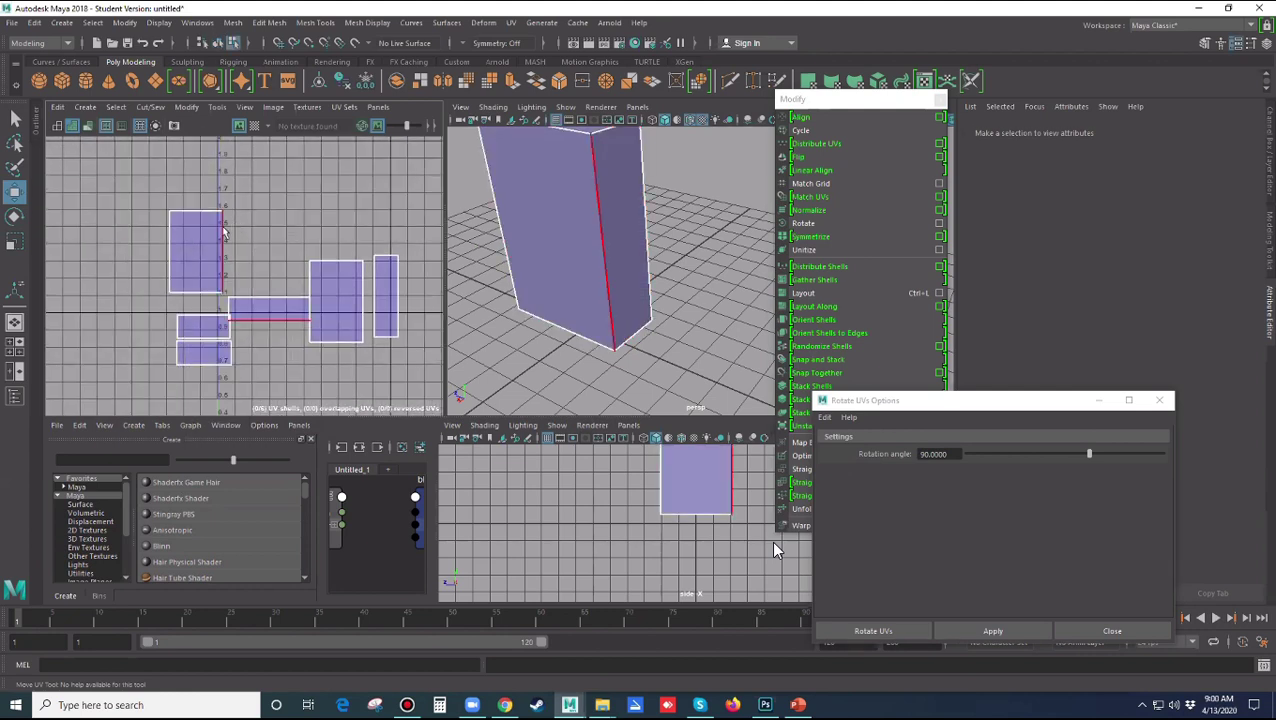
pyautogui.click(232, 233)
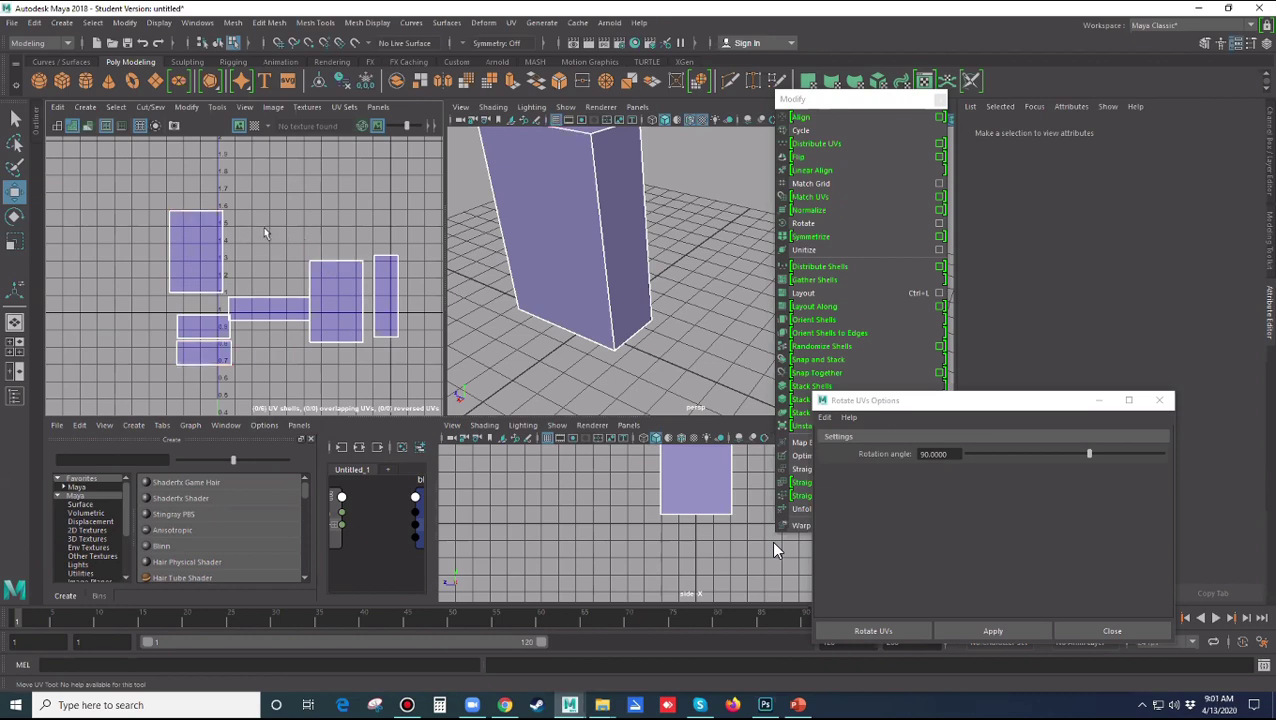
pyautogui.keyDown('alt'); pyautogui.moveTo(270, 255); pyautogui.dragTo(268, 257, button='middle'); pyautogui.keyUp('alt')
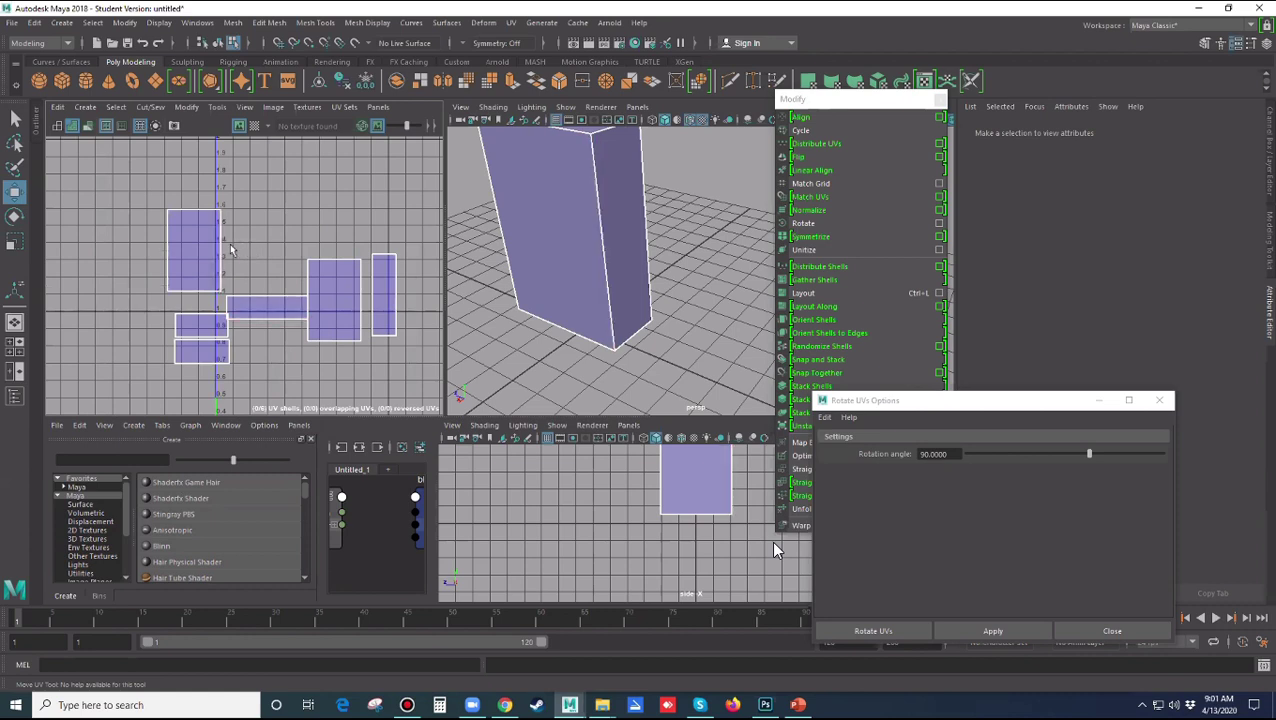
pyautogui.click(224, 250)
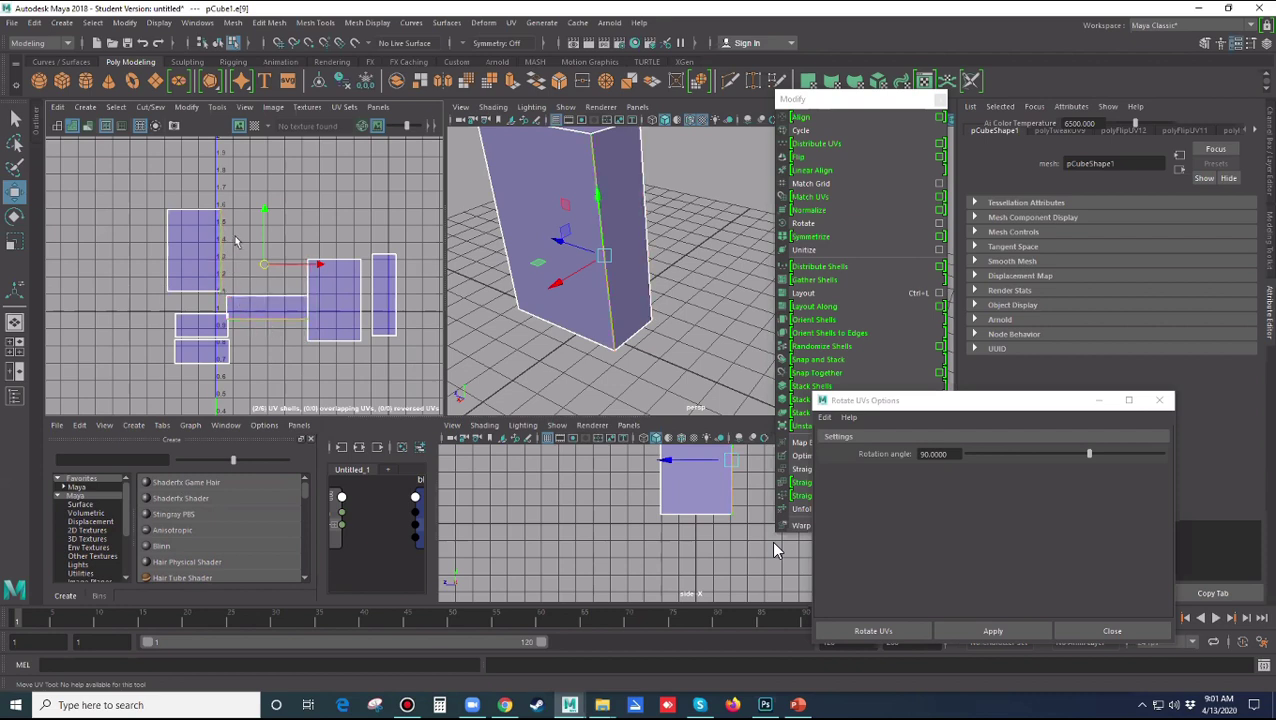
pyautogui.click(278, 320)
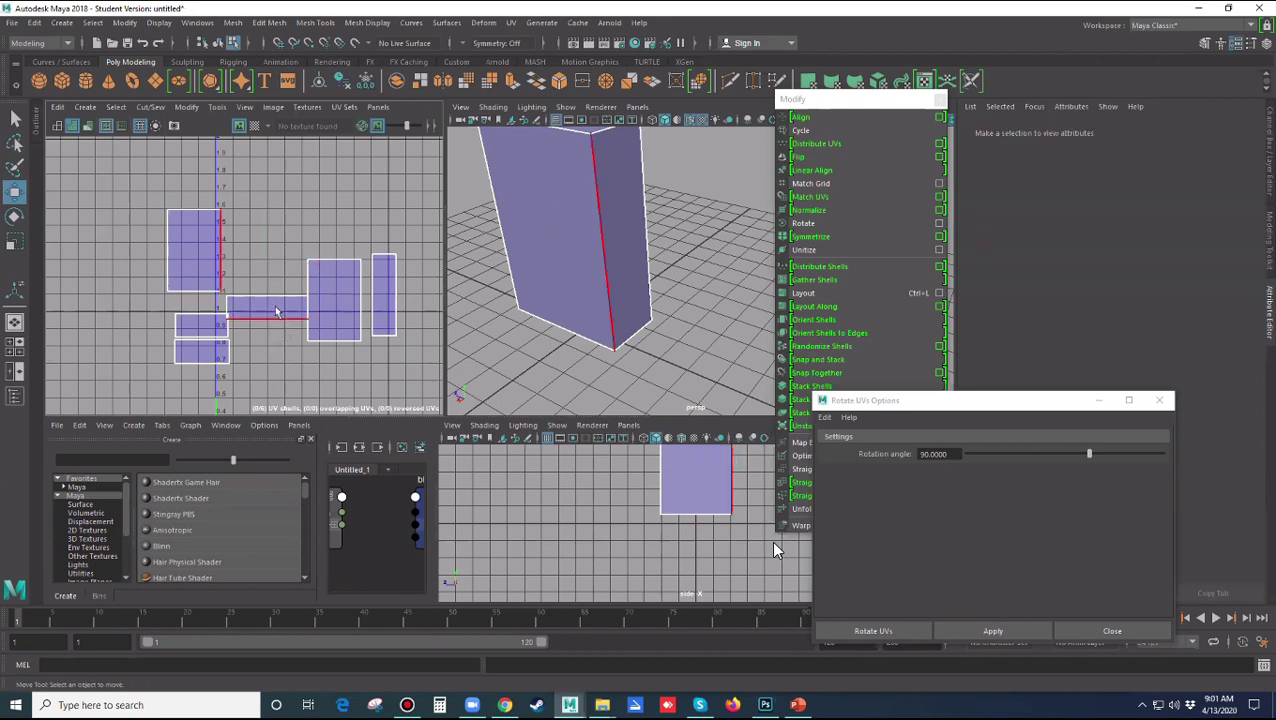
# Step: Select the narrow UV shell's face and move it to the open area beside the leftmost large shell
pyautogui.rightClick(277, 312)
pyautogui.click(277, 346)
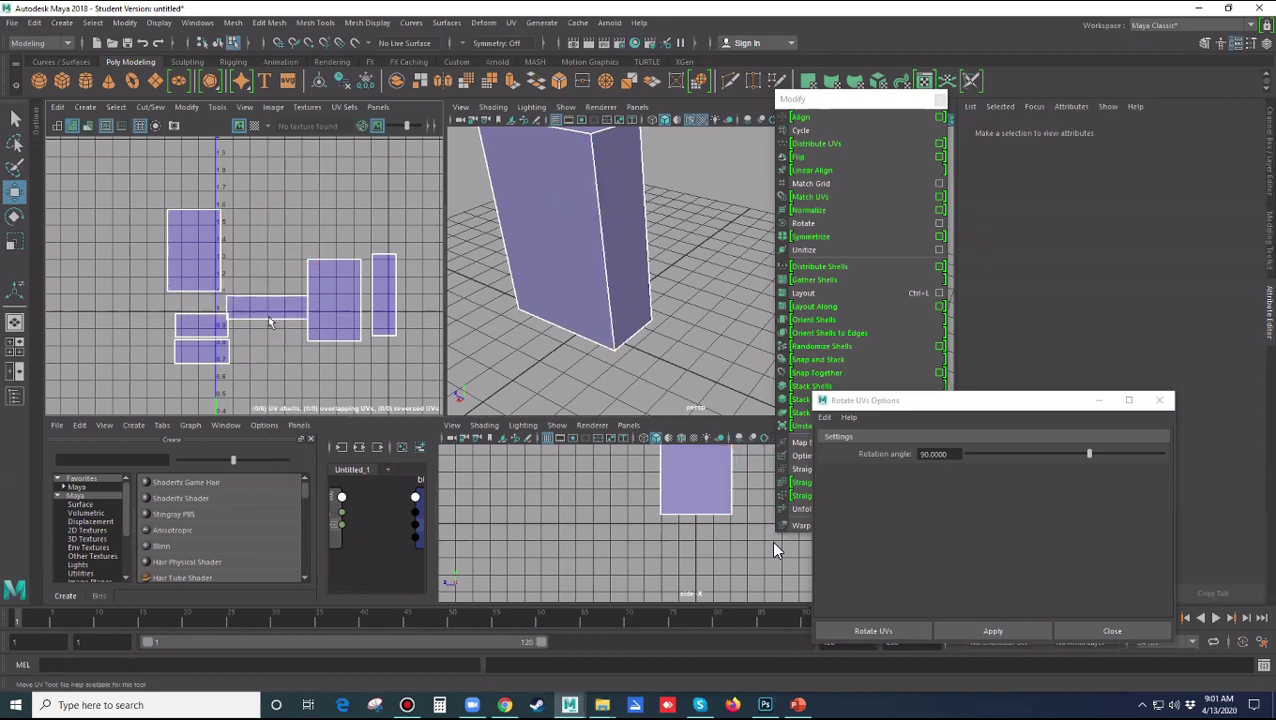
pyautogui.click(271, 318)
pyautogui.moveTo(270, 313); pyautogui.dragTo(210, 308)
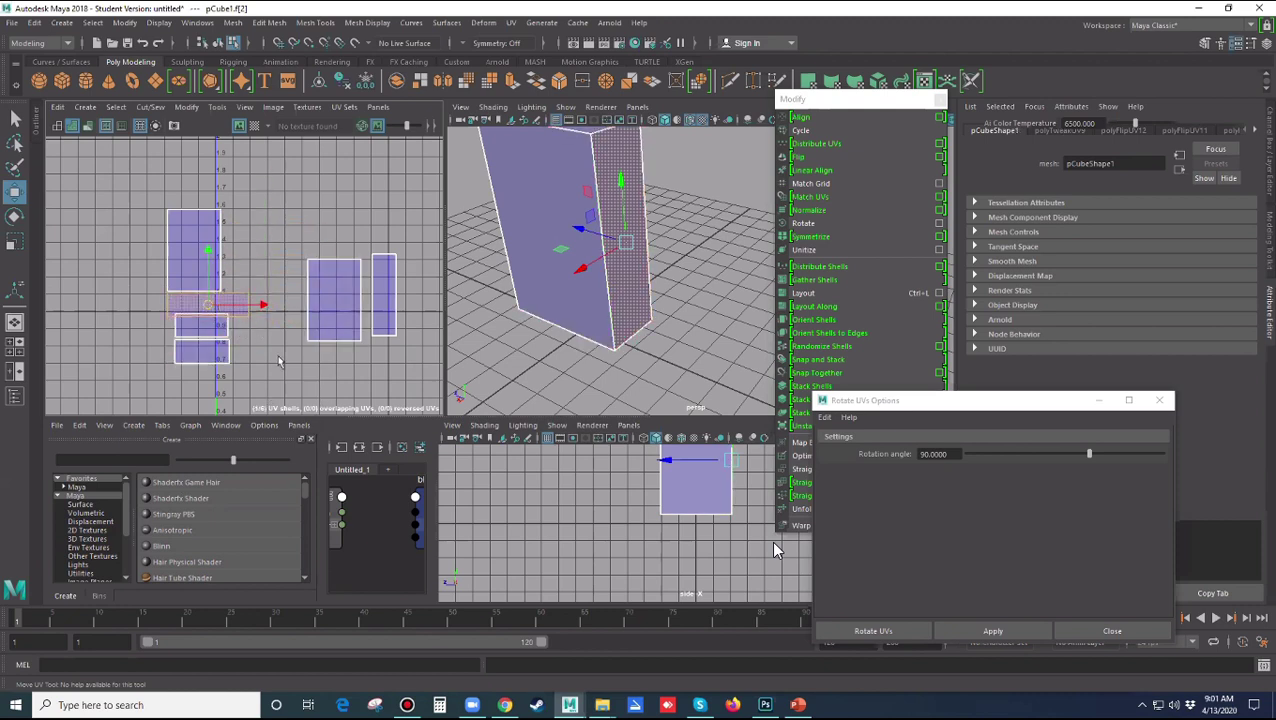
pyautogui.moveTo(209, 305); pyautogui.dragTo(277, 235)
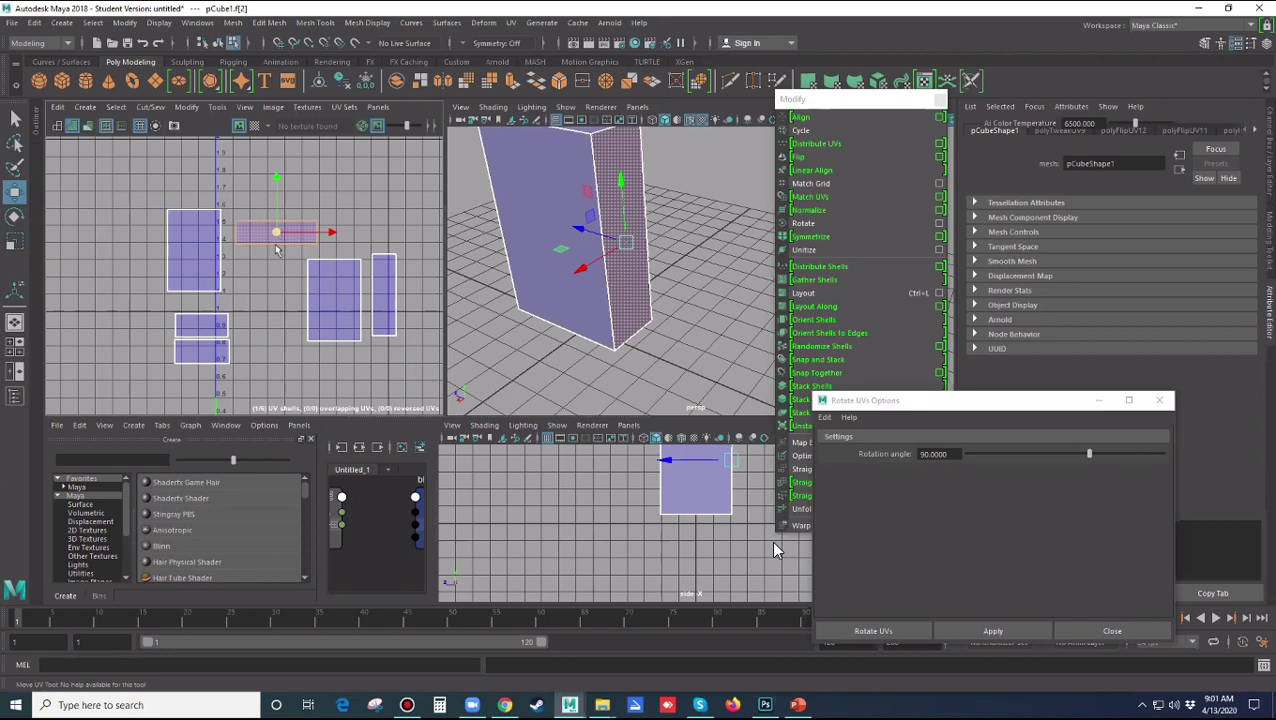
pyautogui.click(270, 262)
pyautogui.click(268, 240)
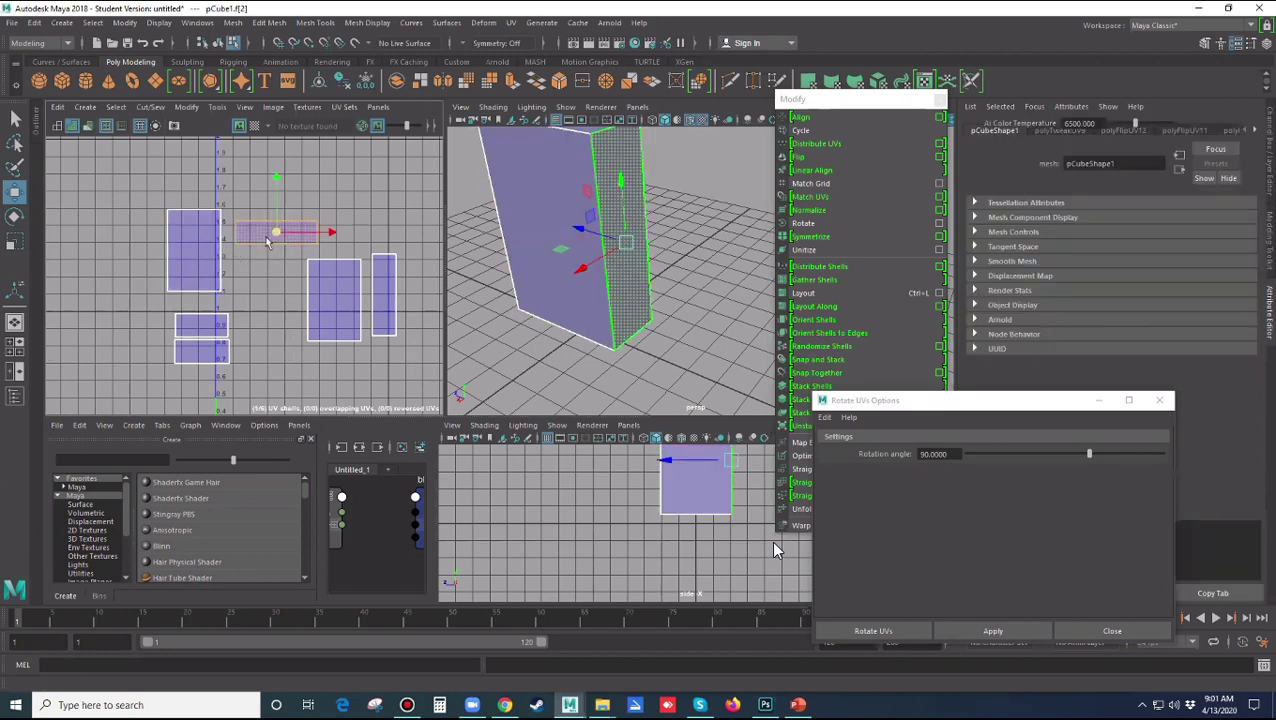
# Step: Rotate the narrow UV shell by 90 degrees and check where the edge it shares with the large shell lies
pyautogui.press('e')
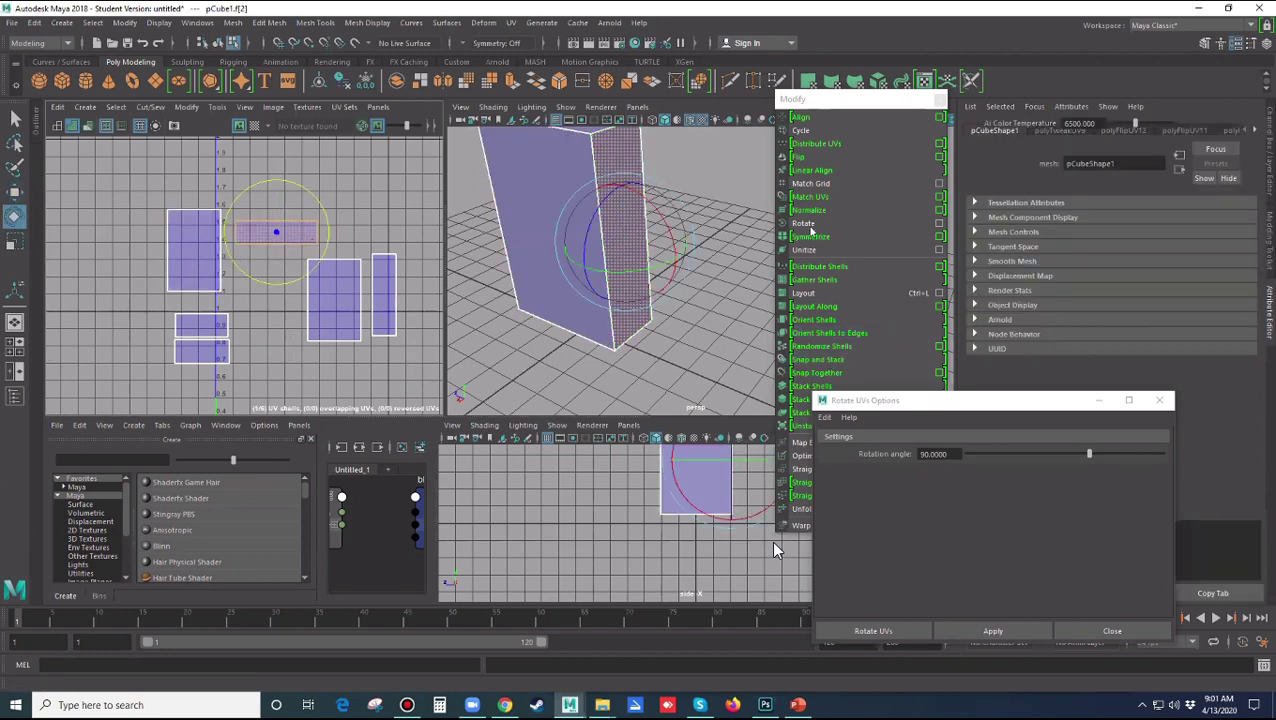
pyautogui.click(993, 631)
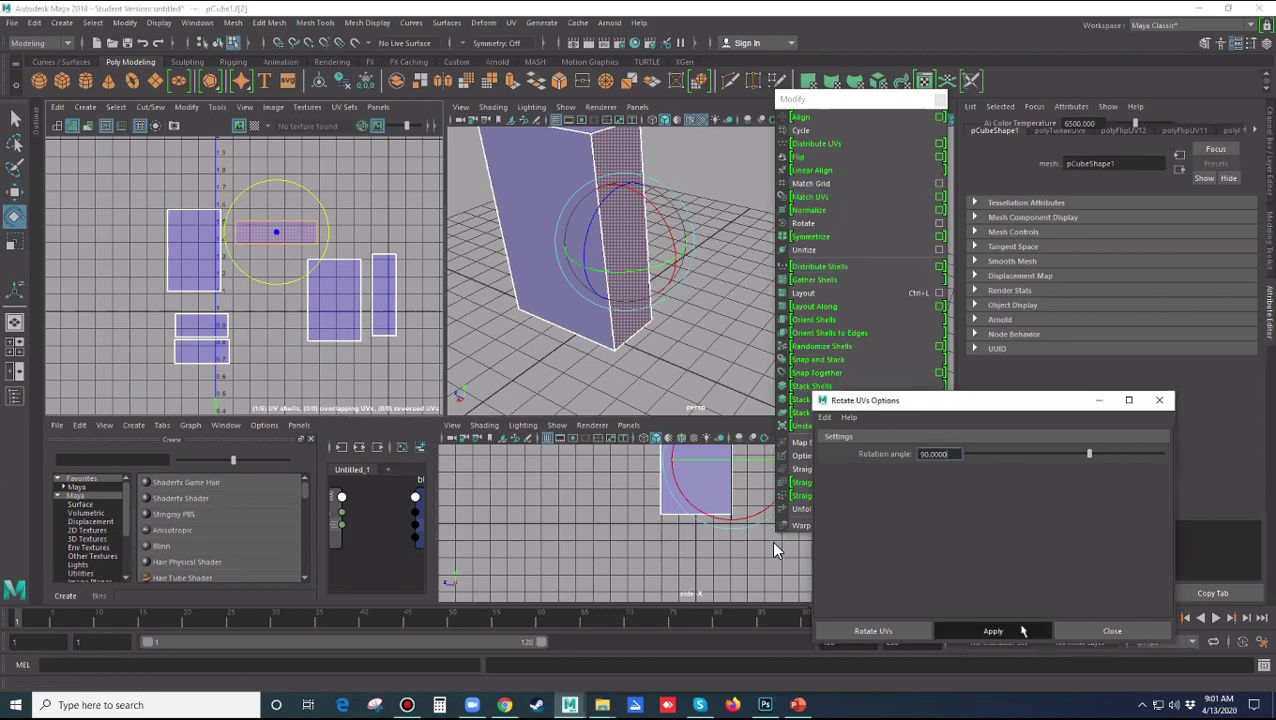
pyautogui.click(245, 300)
pyautogui.moveTo(212, 258); pyautogui.dragTo(205, 212, button='right')
pyautogui.click(288, 235)
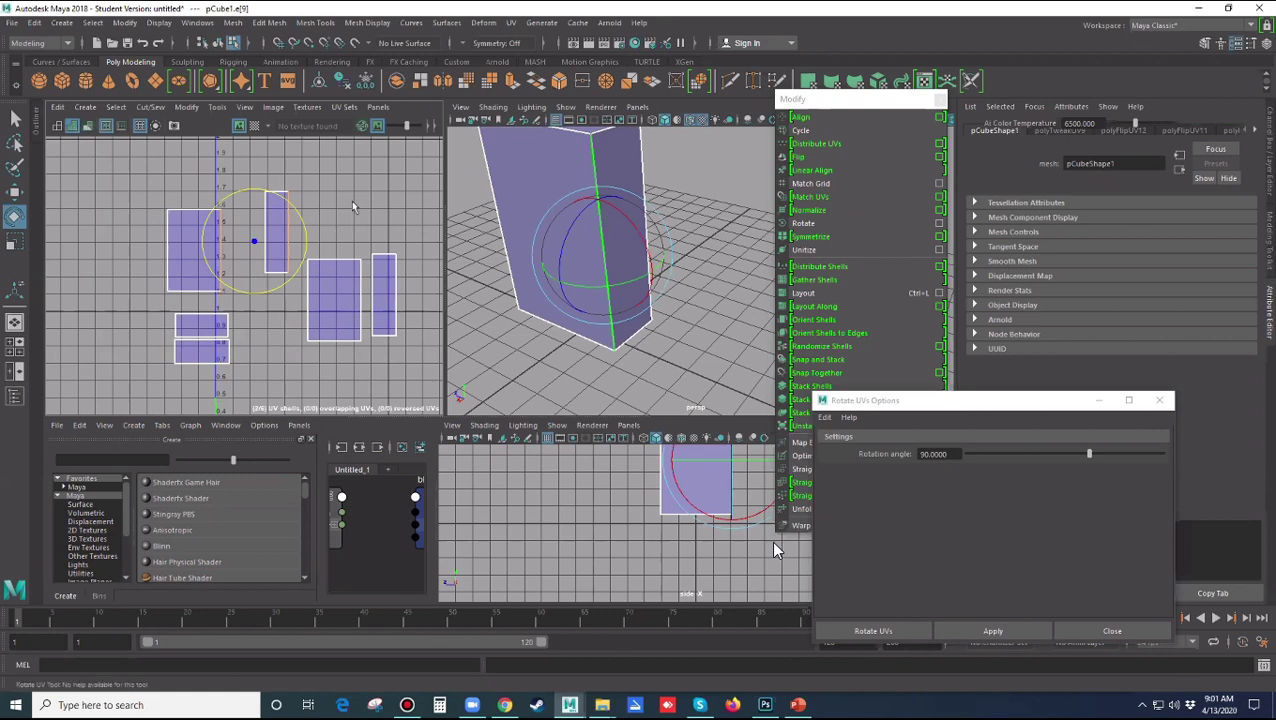
# Step: Rotate the narrow UV shell further in 90-degree steps until its shared edge faces the leftmost large shell
pyautogui.click(352, 204)
pyautogui.moveTo(280, 252); pyautogui.dragTo(280, 250, button='right')
pyautogui.click(280, 250)
pyautogui.click(993, 633)
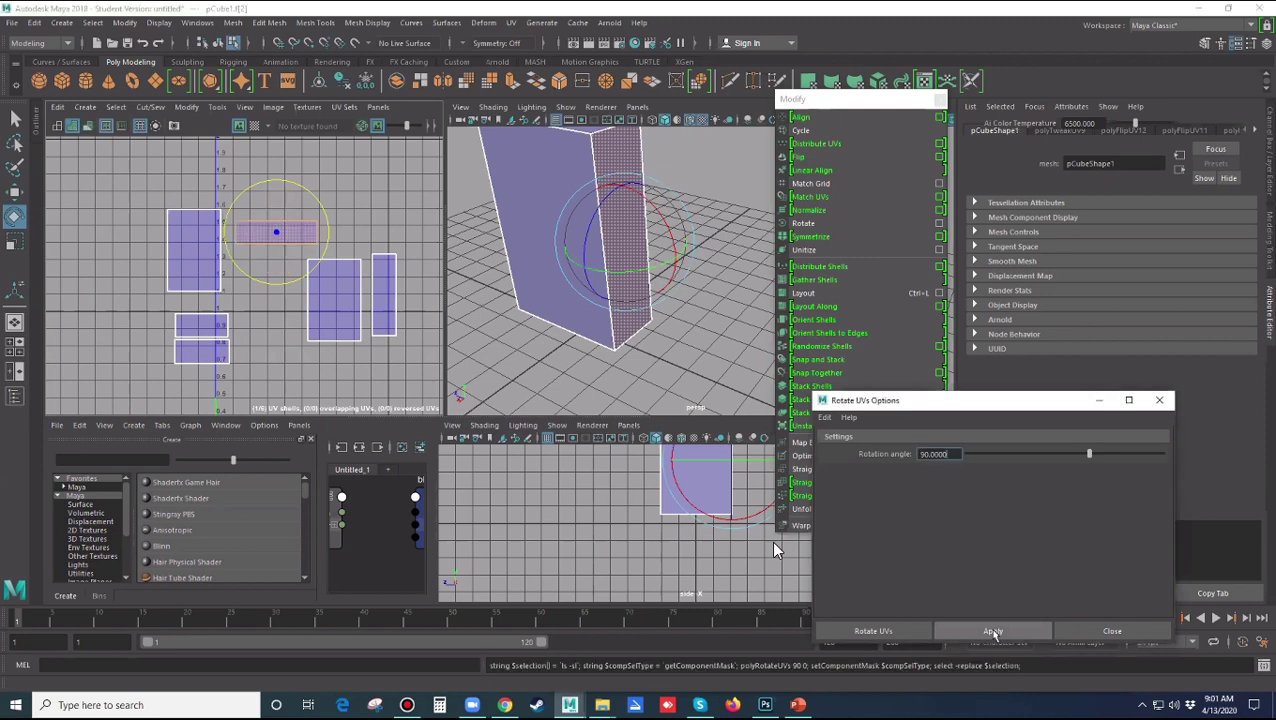
pyautogui.click(215, 265)
pyautogui.rightClick(222, 260)
pyautogui.moveTo(220, 240); pyautogui.dragTo(224, 204, button='right')
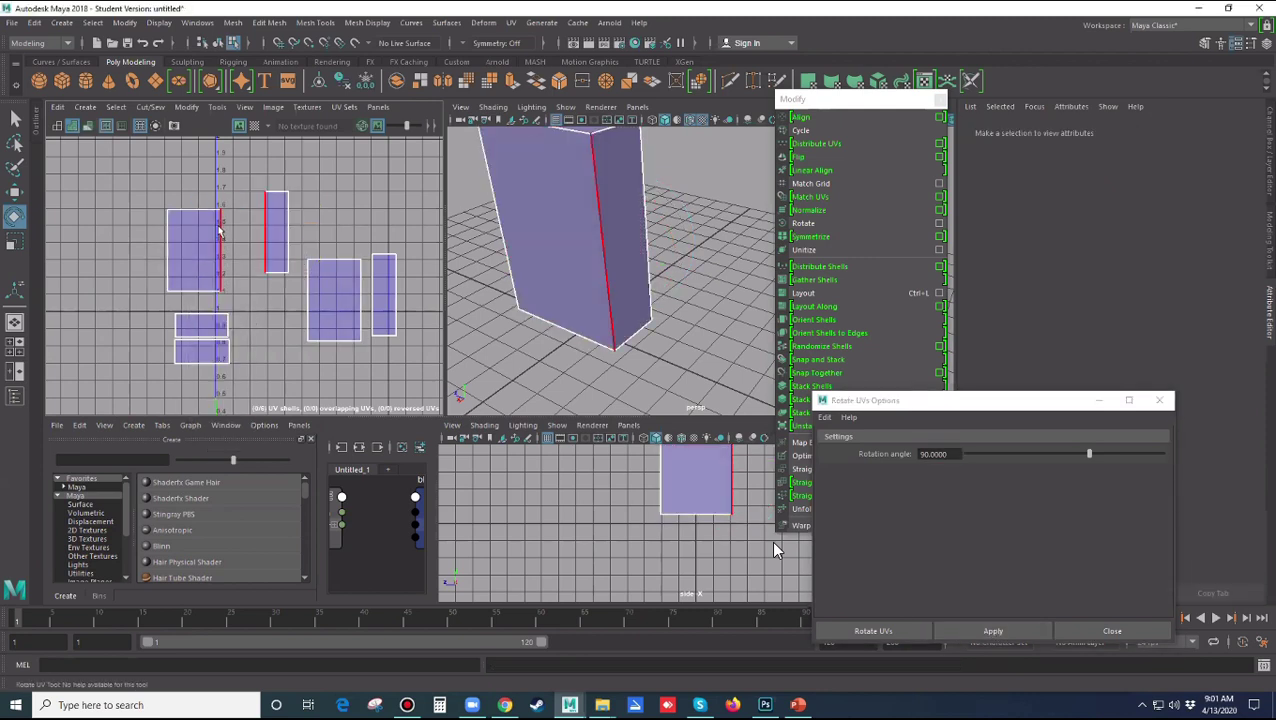
pyautogui.click(267, 242)
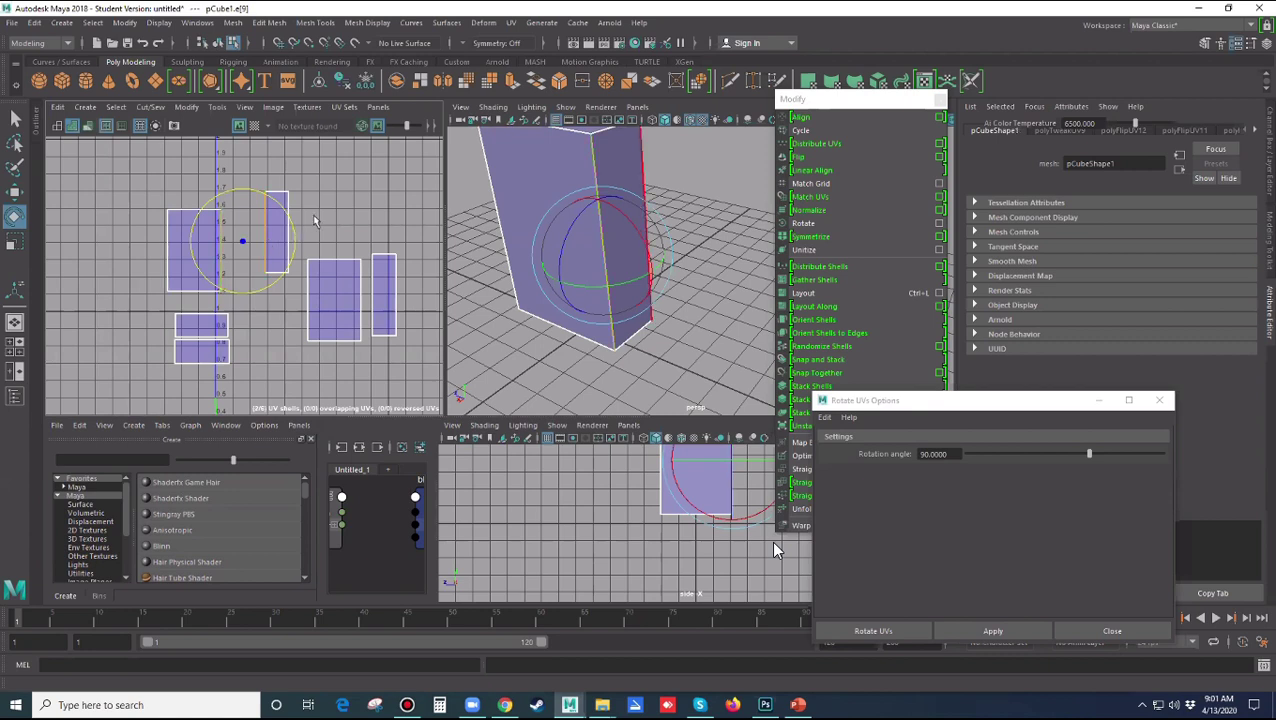
# Step: Move the upright narrow UV shell against the matching edge of the leftmost large shell
pyautogui.click(311, 217)
pyautogui.moveTo(278, 230); pyautogui.dragTo(277, 246, button='right')
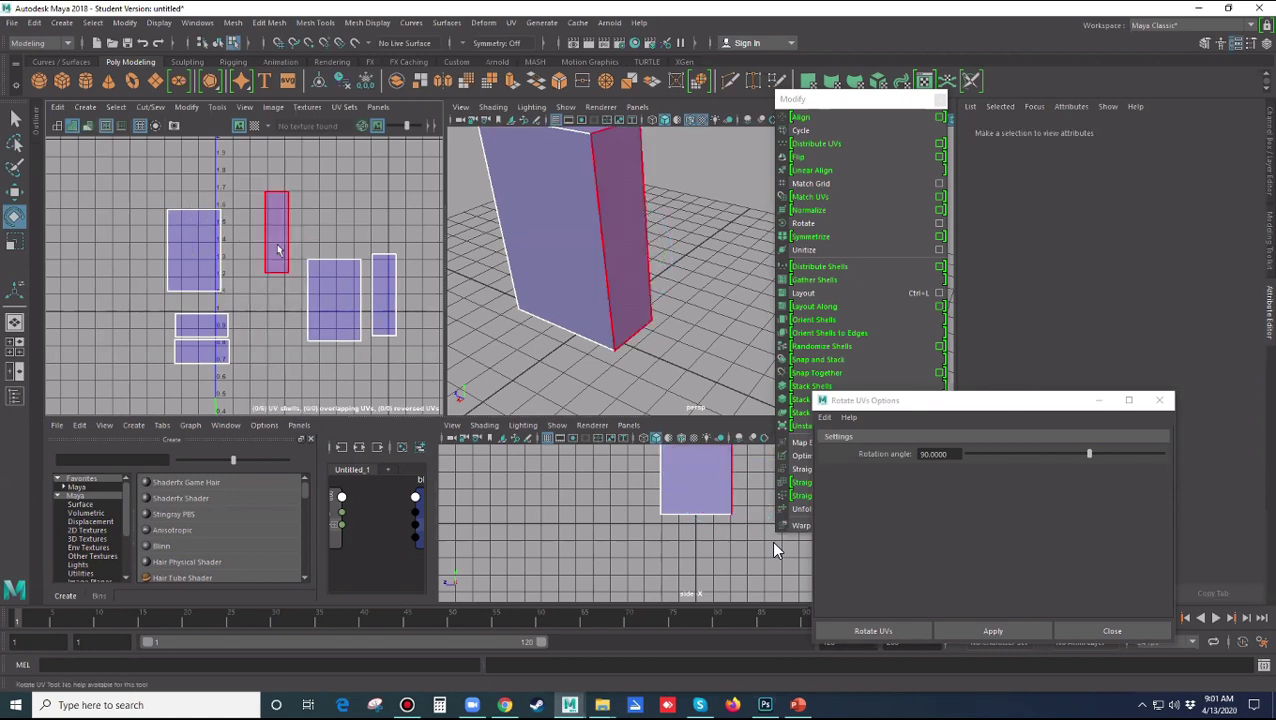
pyautogui.click(279, 245)
pyautogui.press('w')
pyautogui.moveTo(278, 235); pyautogui.dragTo(235, 253)
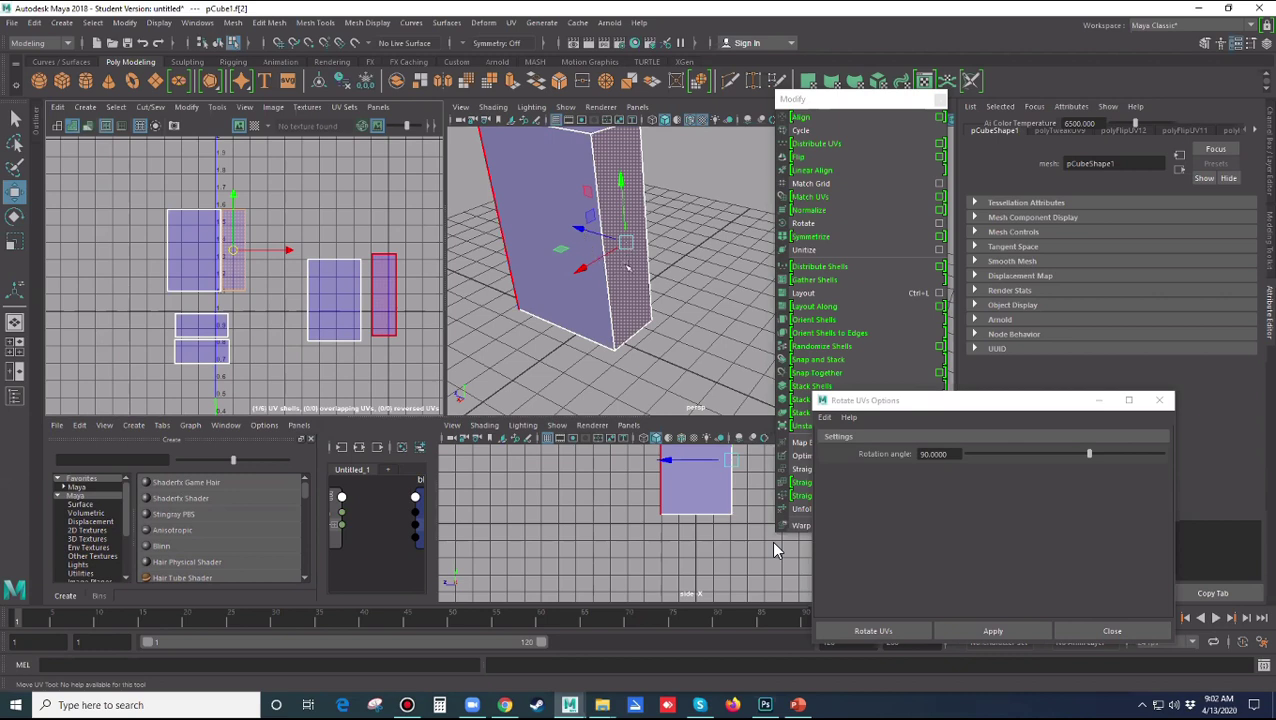
pyautogui.scroll(5, 238, 249)
pyautogui.scroll(-2, 238, 249)
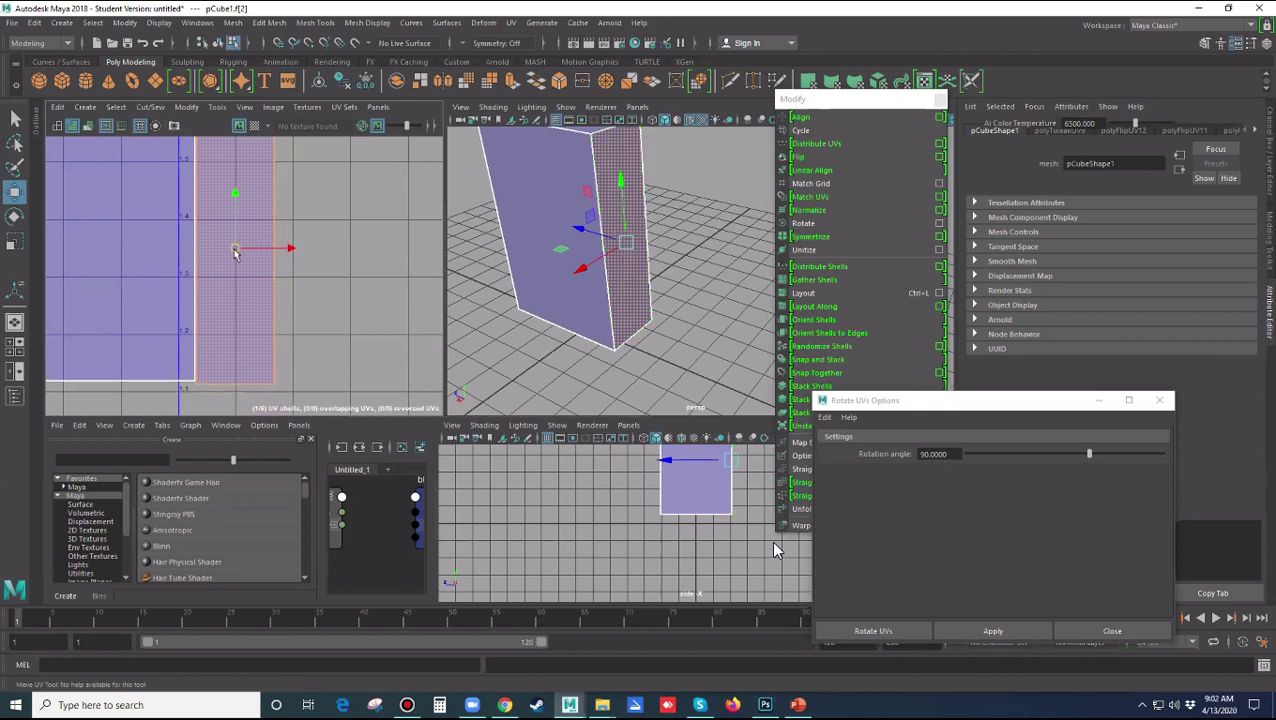
pyautogui.moveTo(235, 248); pyautogui.dragTo(234, 246)
pyautogui.scroll(-2, 233, 249)
# Step: Reposition the narrow UV shell so that a small gap separates it from the leftmost large shell
pyautogui.click(155, 240)
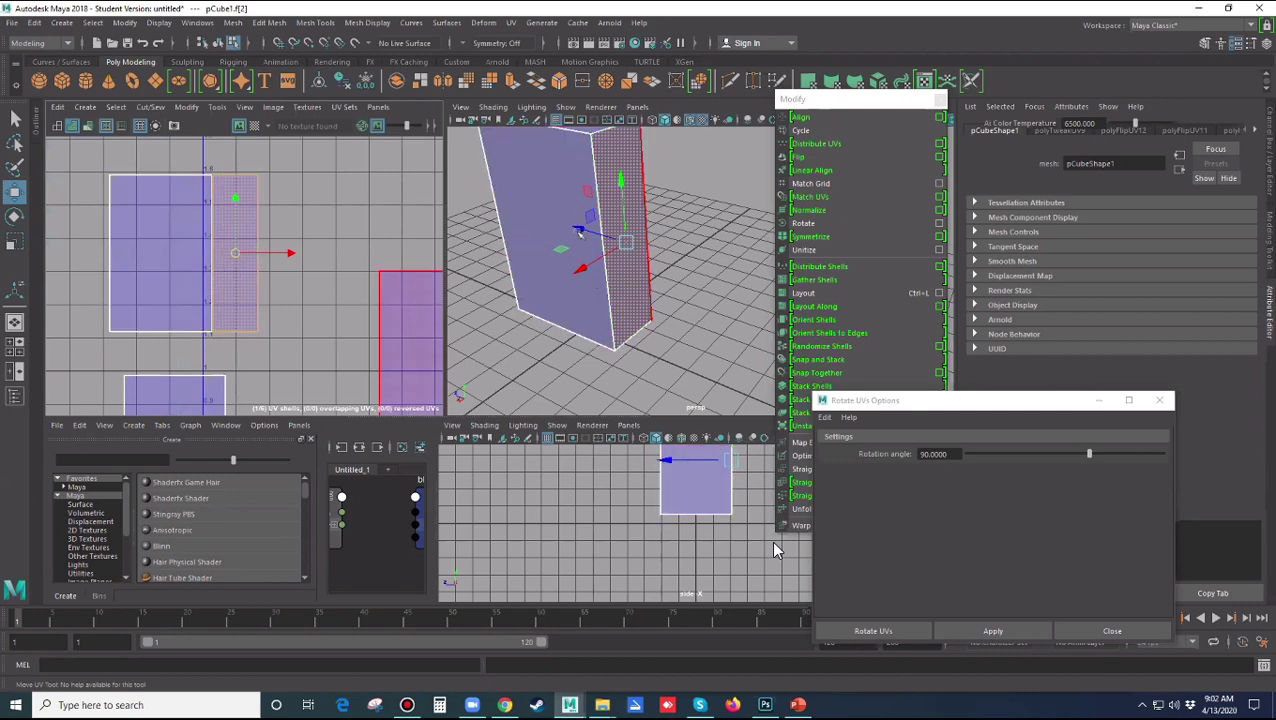
pyautogui.scroll(3, 238, 256)
pyautogui.scroll(-2, 249, 276)
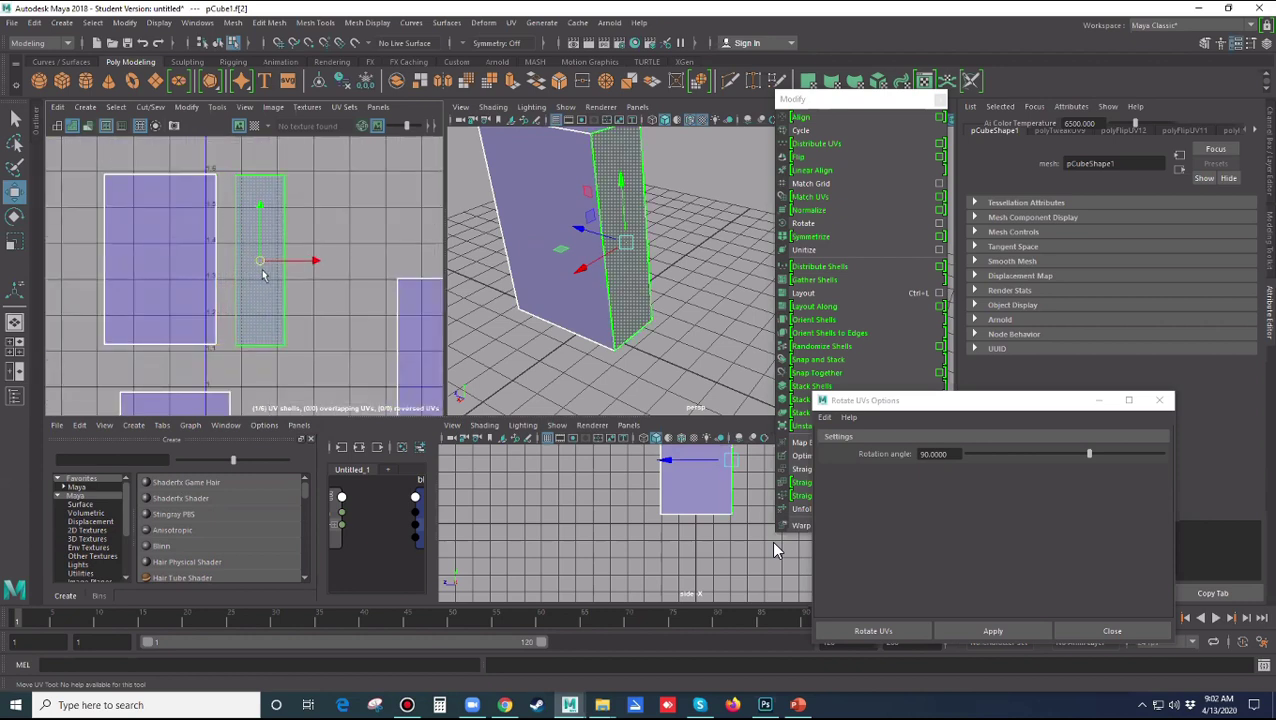
pyautogui.scroll(3, 305, 279)
pyautogui.moveTo(288, 262); pyautogui.dragTo(268, 263)
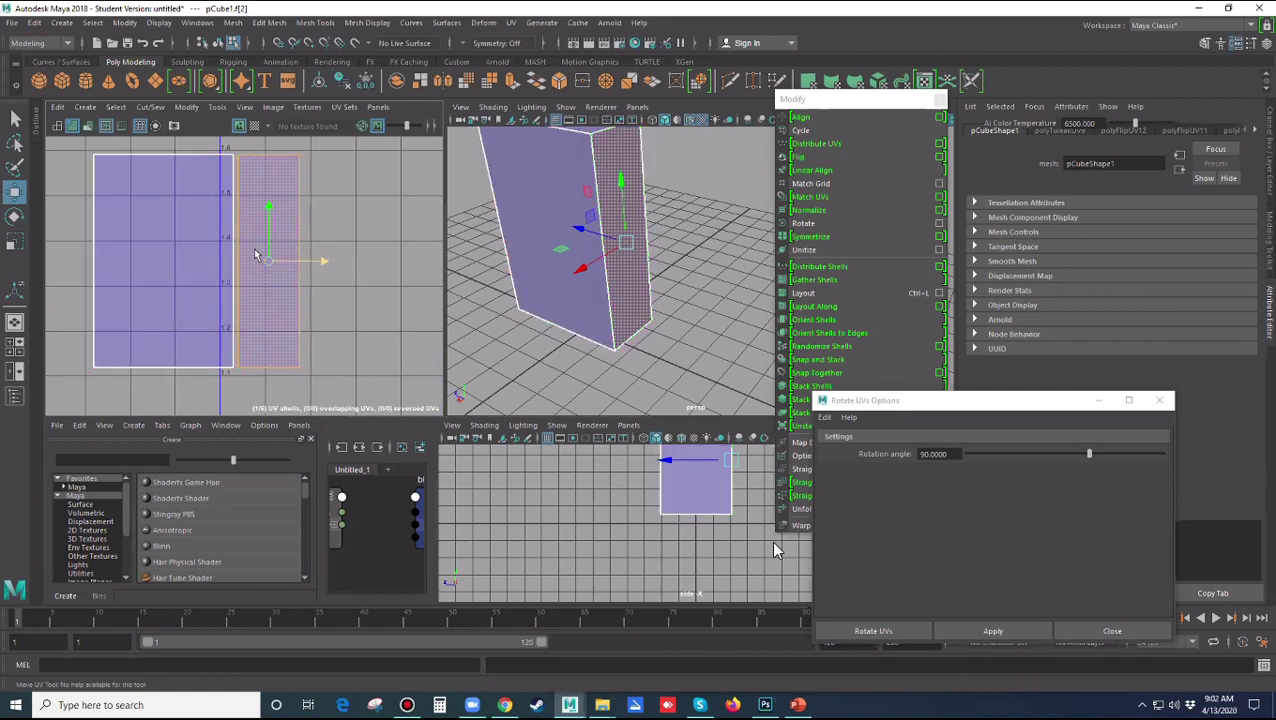
# Step: Select the edge shared by the two adjoining shells and keep the Cut/Sew commands open in a floating window
pyautogui.rightClick(256, 256)
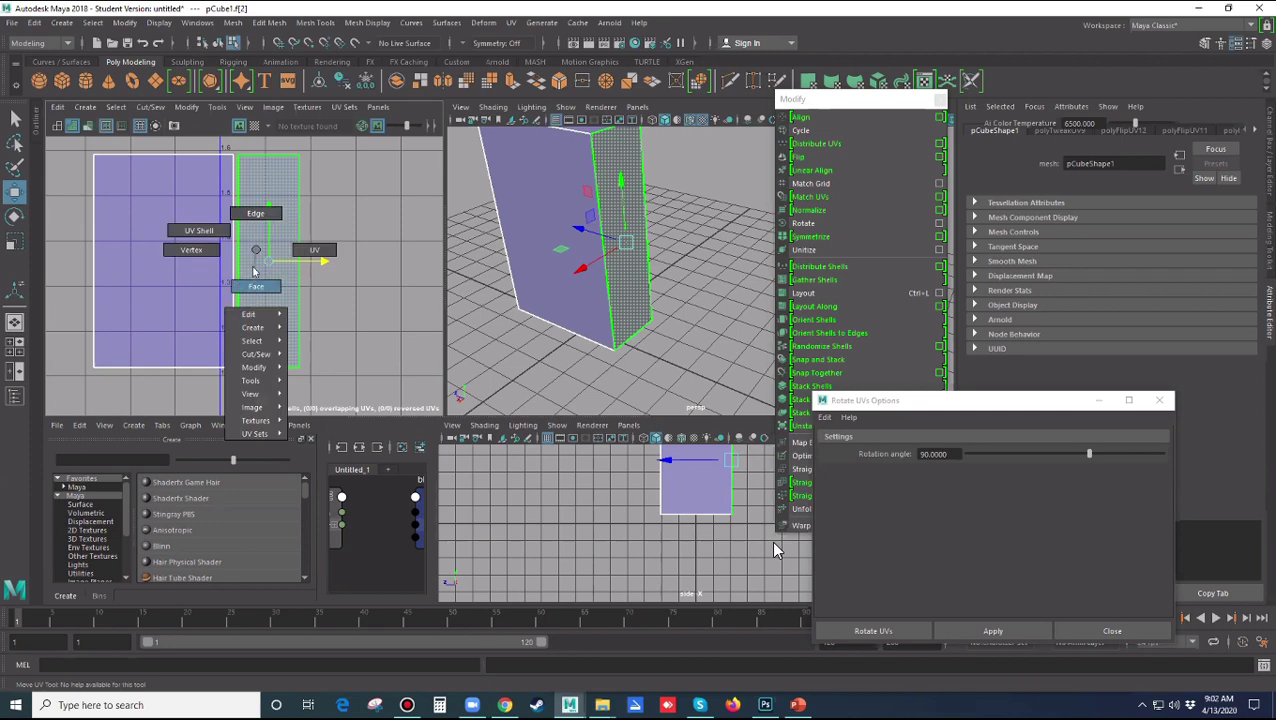
pyautogui.click(254, 214)
pyautogui.click(233, 231)
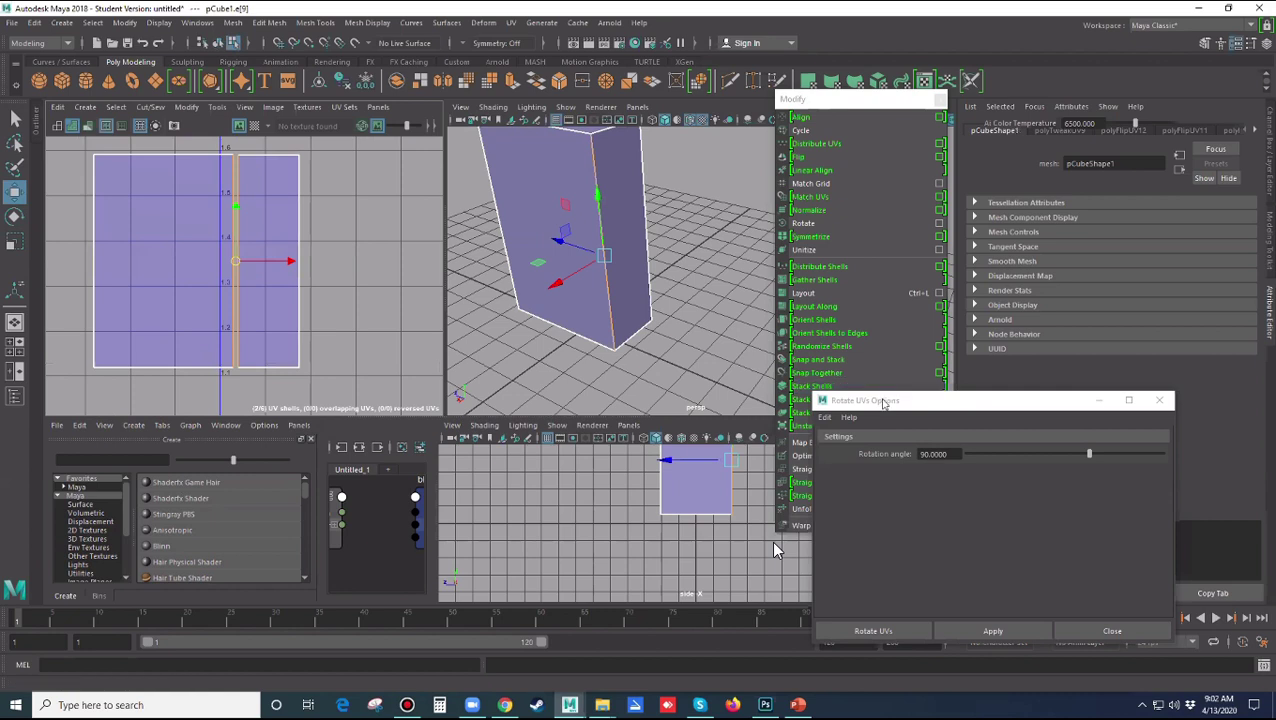
pyautogui.click(153, 112)
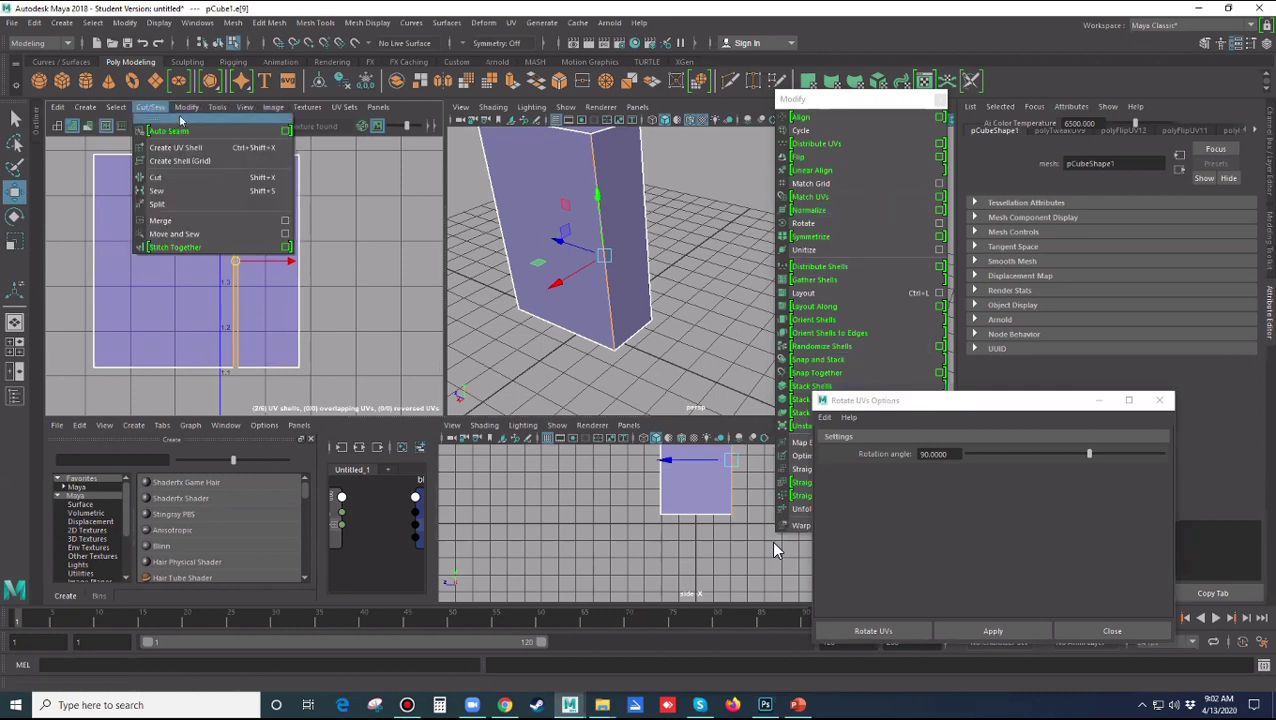
pyautogui.click(181, 119)
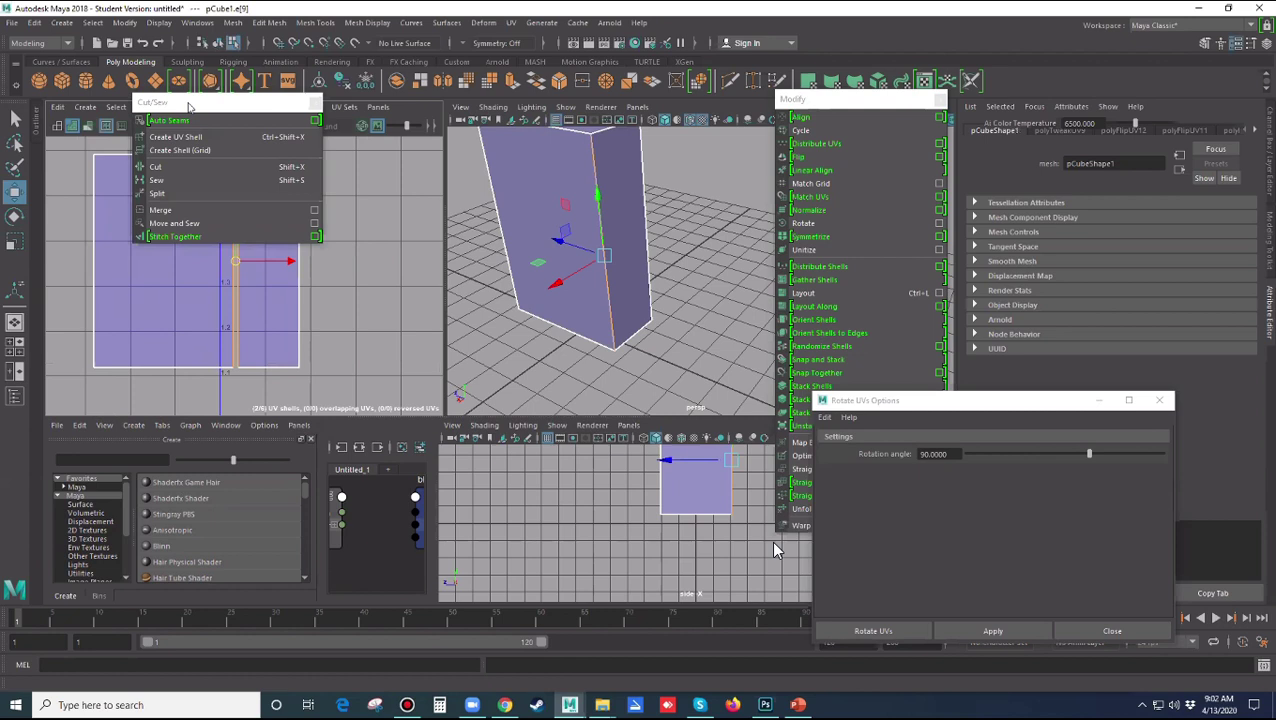
pyautogui.moveTo(189, 106); pyautogui.dragTo(523, 360)
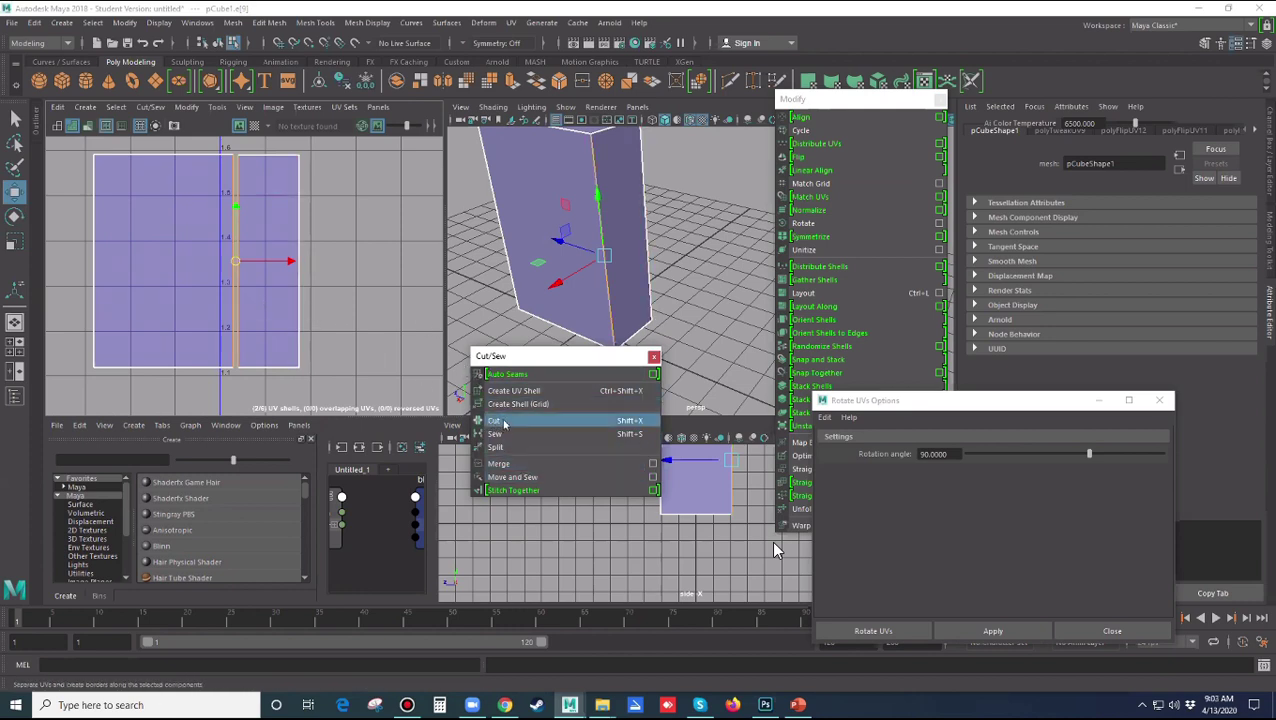
# Step: Try to sew the shared edge of the two adjoining UV shells
pyautogui.click(366, 306)
pyautogui.click(240, 280)
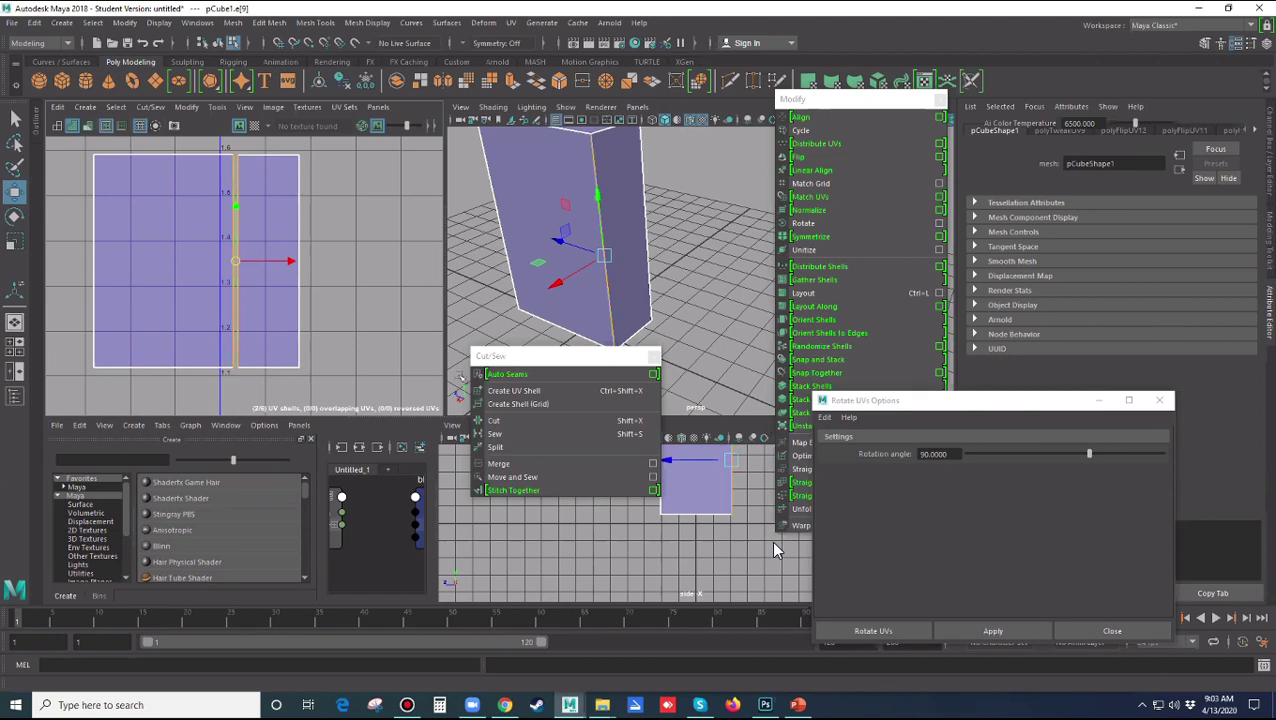
pyautogui.click(497, 434)
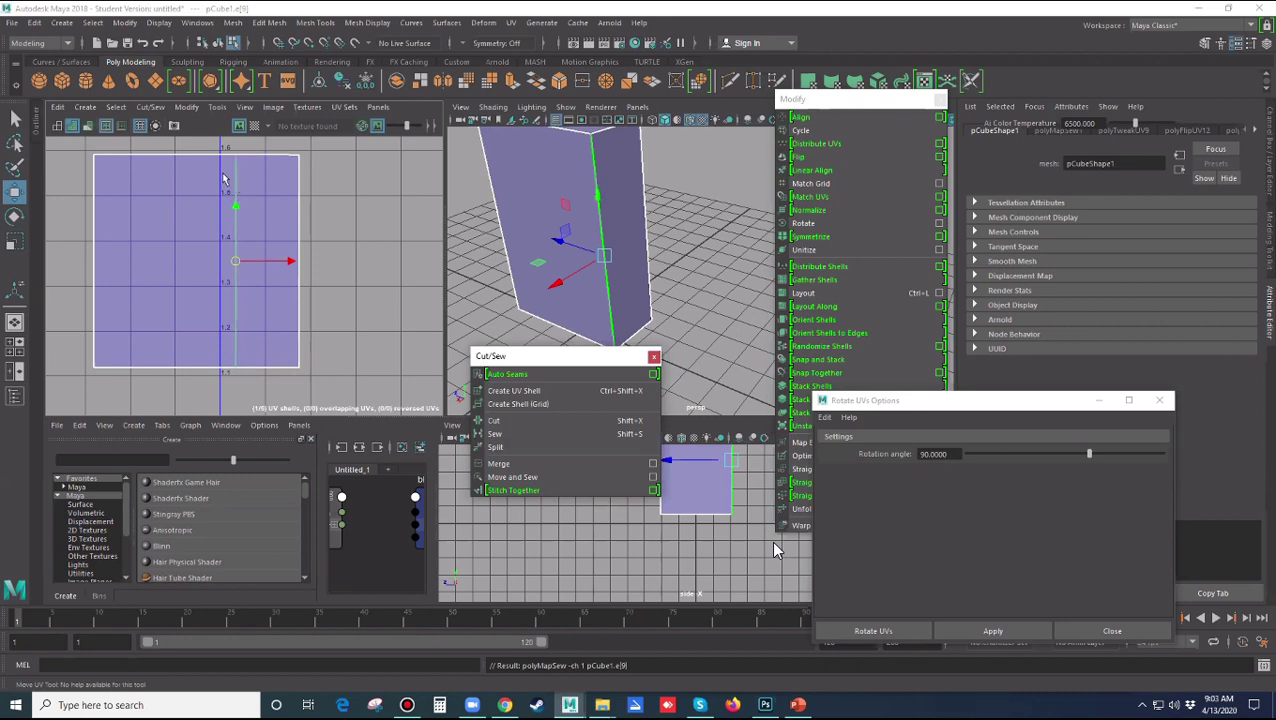
# Step: Select the narrow UV shell's face and move it well away from the leftmost large shell
pyautogui.moveTo(268, 215); pyautogui.dragTo(269, 258, button='right')
pyautogui.click(269, 258)
pyautogui.moveTo(269, 258); pyautogui.dragTo(374, 256)
# Step: Sew the shared edge with the two shells set apart, then undo the sewing
pyautogui.moveTo(230, 238); pyautogui.dragTo(232, 206, button='right')
pyautogui.click(232, 214)
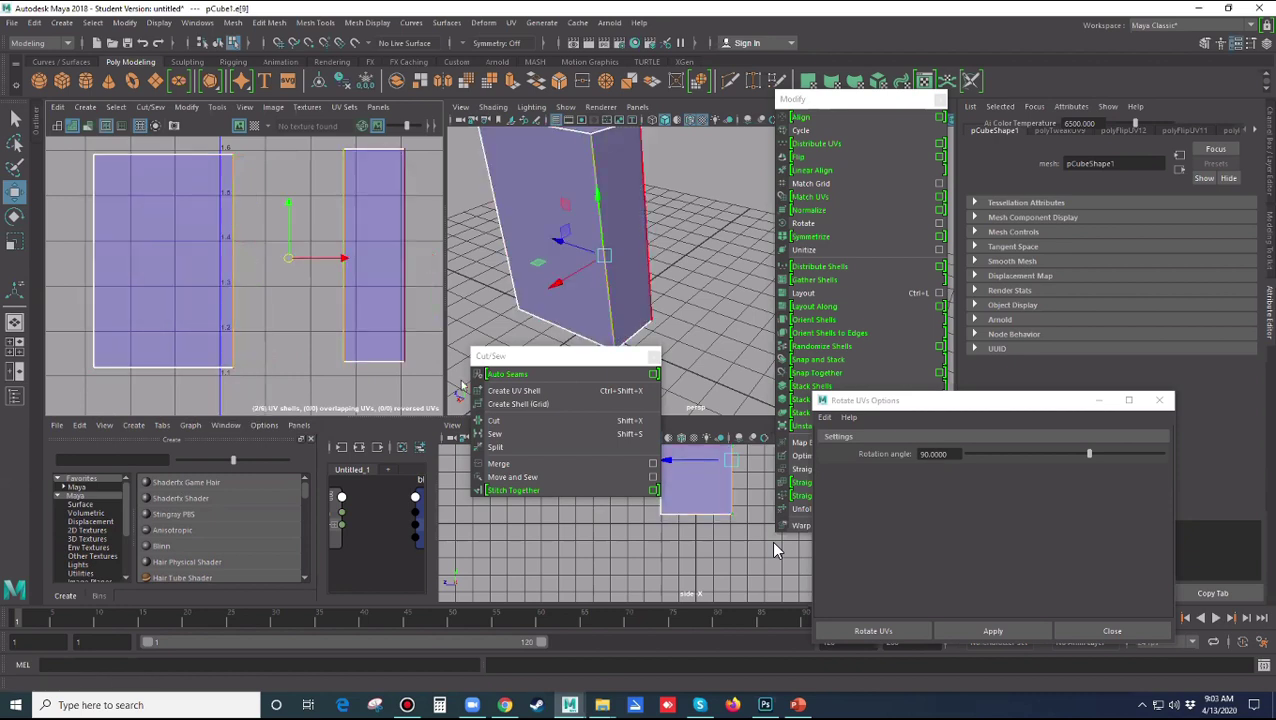
pyautogui.click(506, 434)
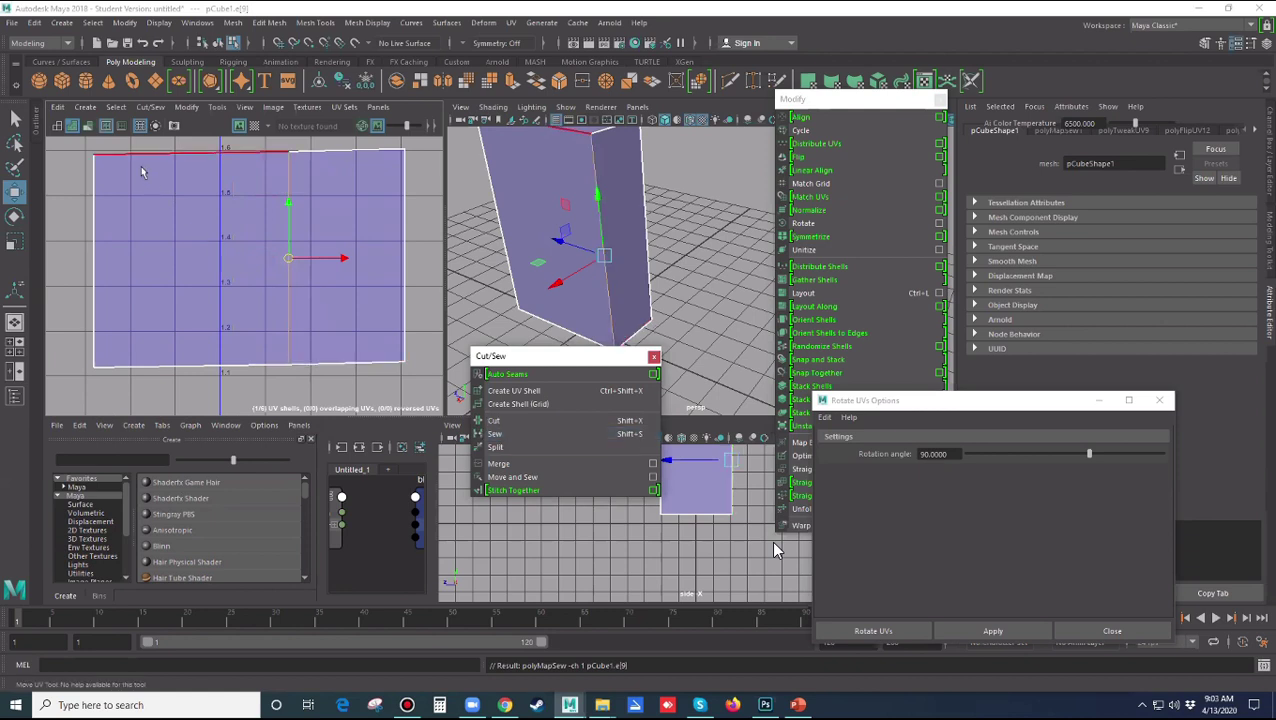
pyautogui.hotkey('ctrl', 'z')
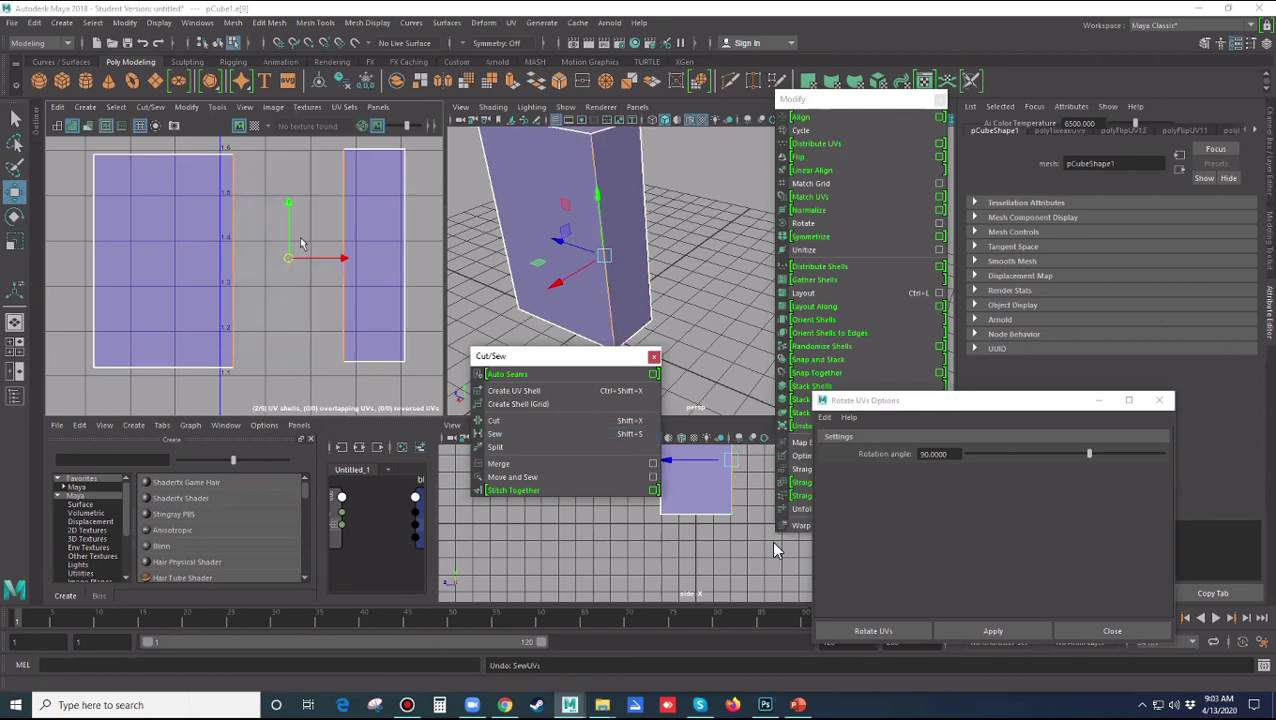
# Step: Join the large shell and the narrow shell beside it by applying Move and Sew to their shared edge
pyautogui.click(243, 307)
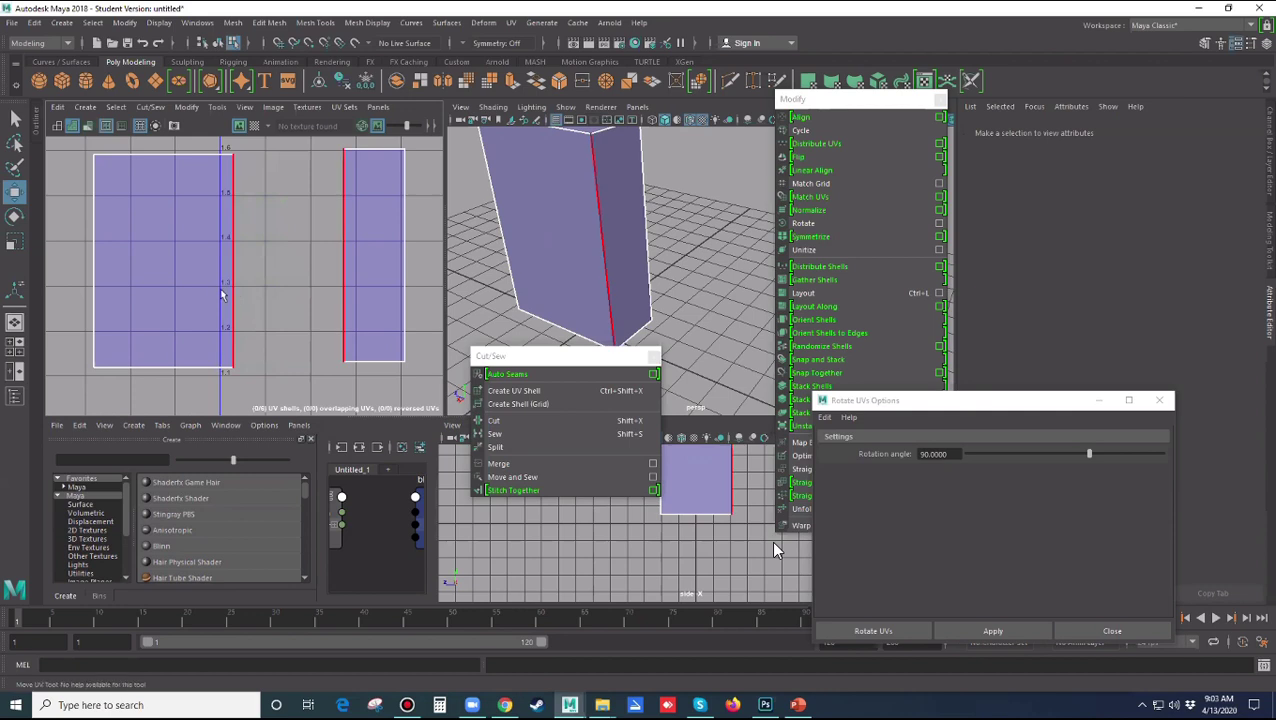
pyautogui.click(225, 295)
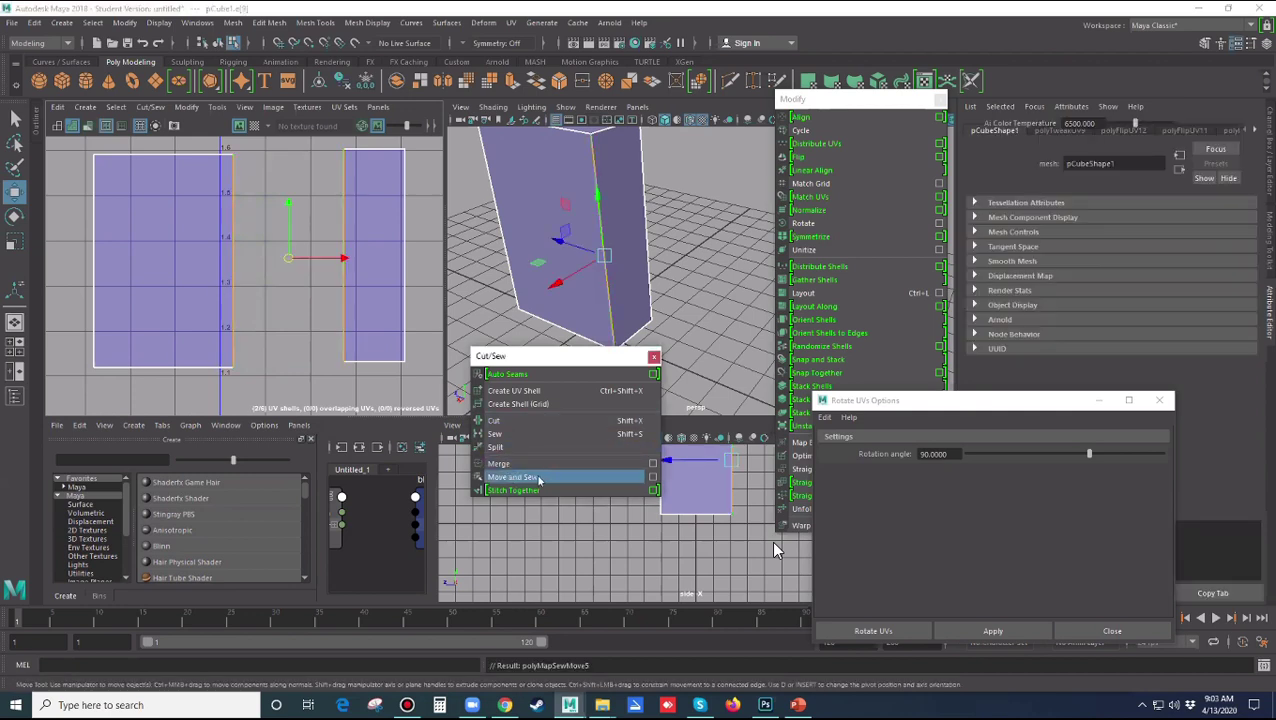
pyautogui.click(539, 478)
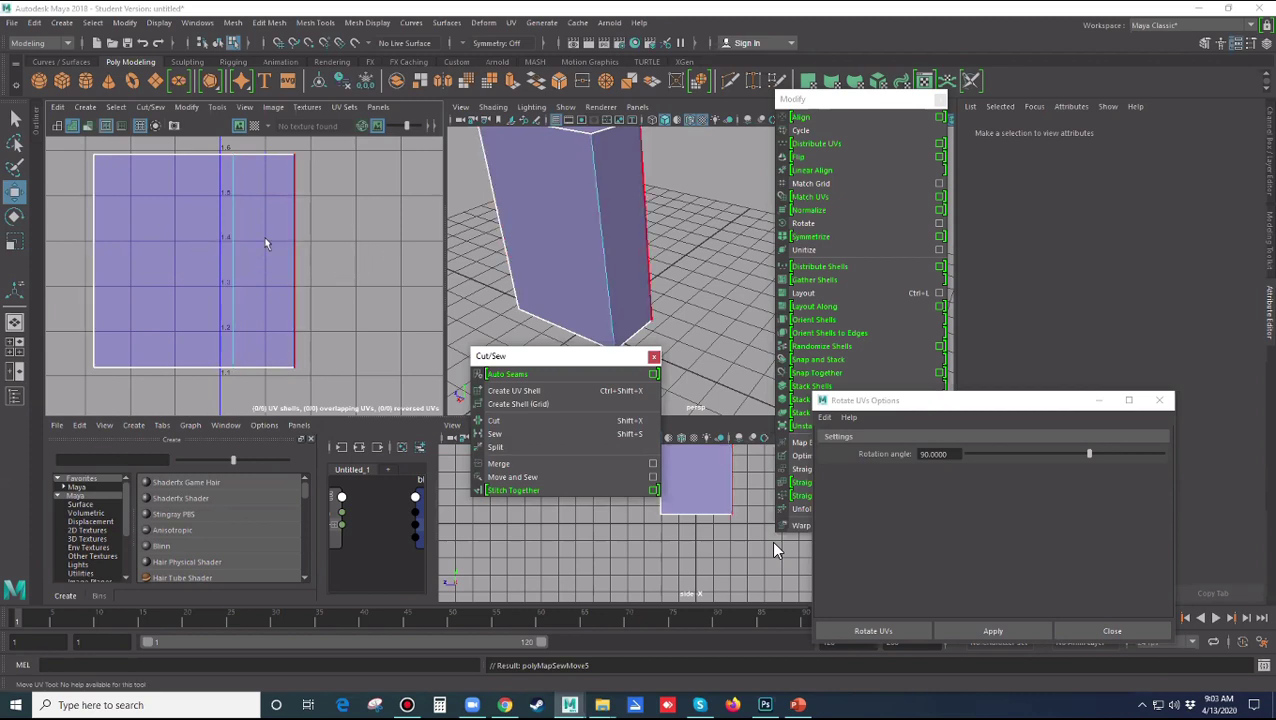
pyautogui.scroll(-1, 246, 295)
pyautogui.scroll(-1, 246, 295)
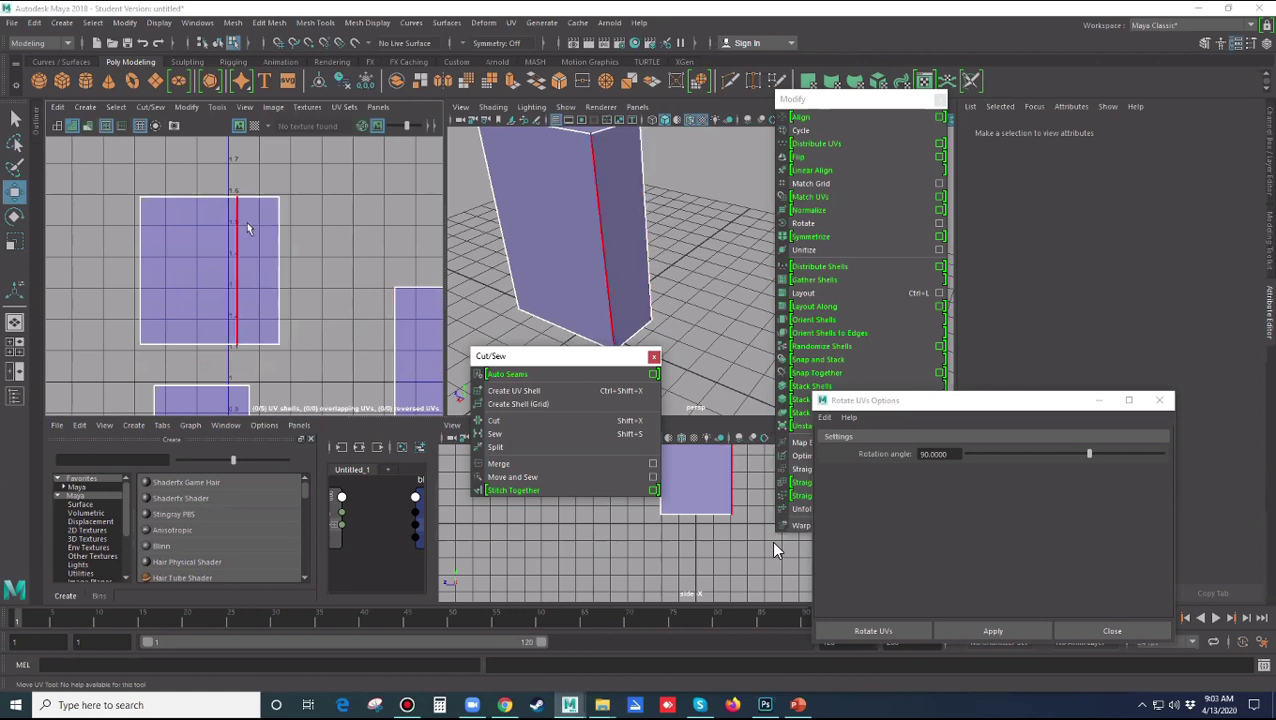
pyautogui.click(248, 228)
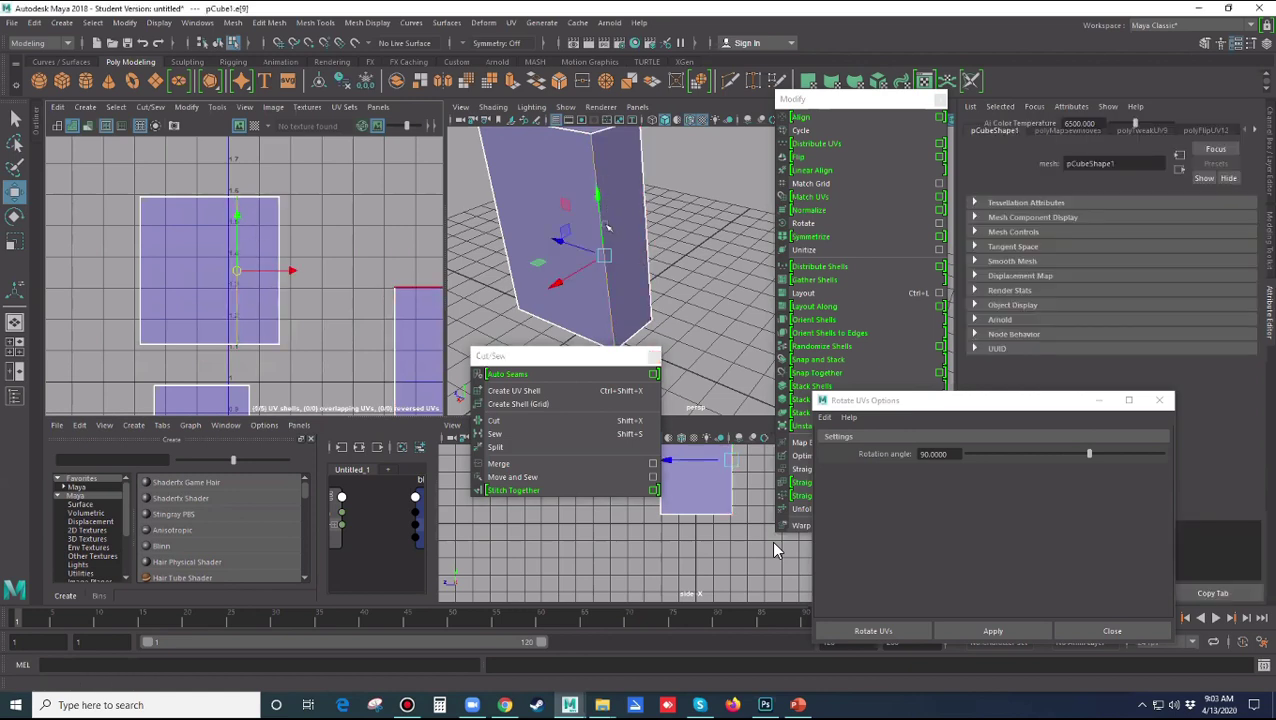
pyautogui.click(338, 250)
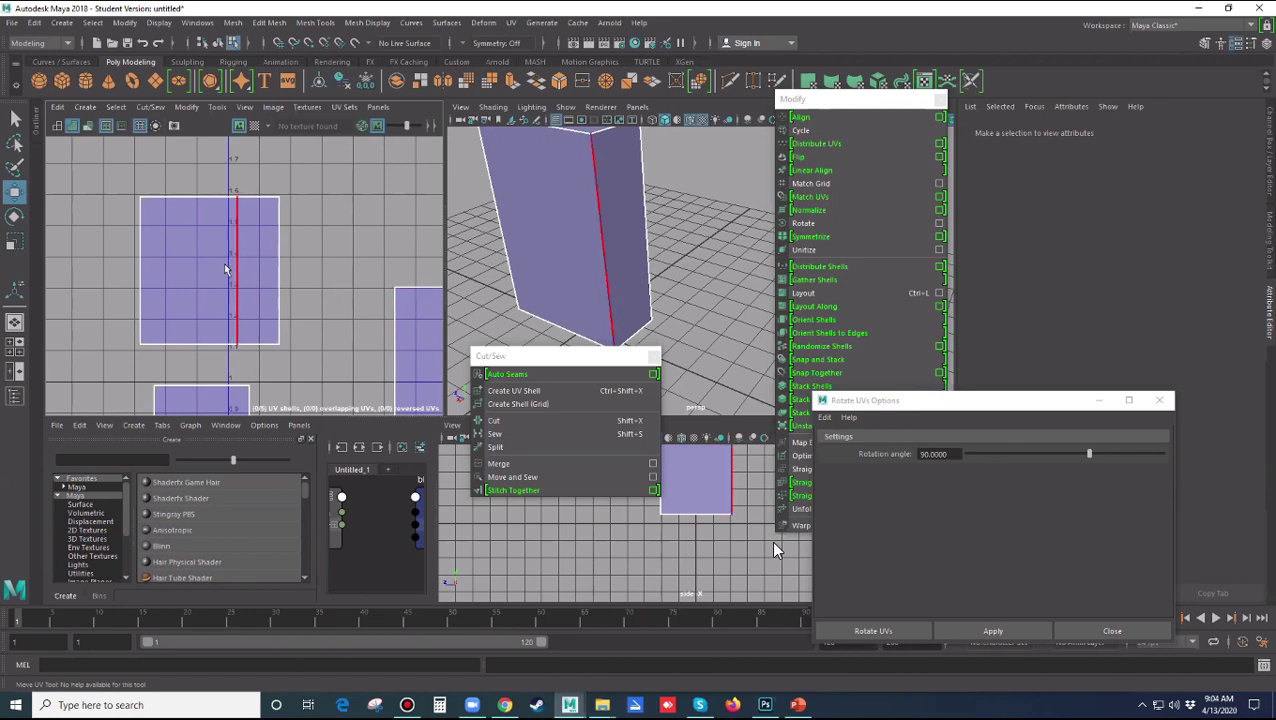
# Step: Try moving the narrow face of the joined shell in face selection mode, then undo the move
pyautogui.click(278, 268)
pyautogui.rightClick(265, 267)
pyautogui.moveTo(265, 267); pyautogui.dragTo(266, 300, button='right')
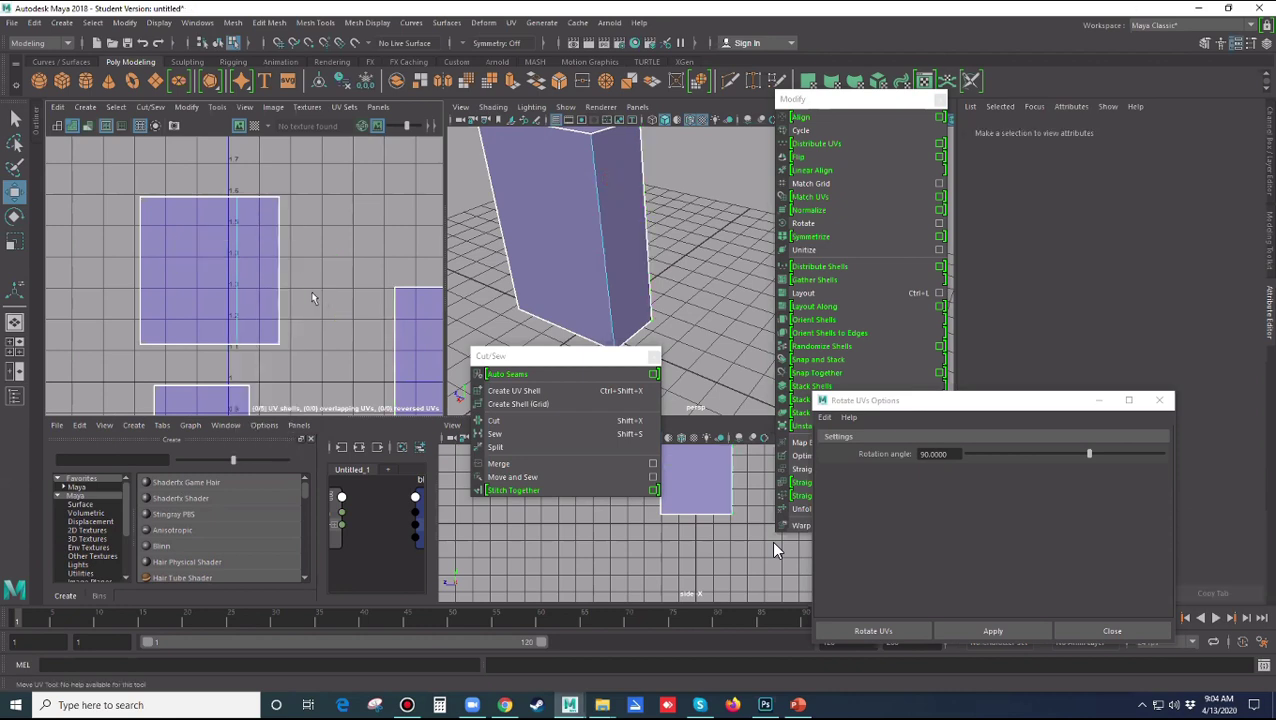
pyautogui.click(272, 277)
pyautogui.moveTo(264, 274)
pyautogui.mouseDown()
pyautogui.moveTo(308, 271)
pyautogui.moveTo(277, 232)
pyautogui.moveTo(304, 238)
pyautogui.moveTo(287, 269)
pyautogui.moveTo(259, 271)
pyautogui.mouseUp()
pyautogui.hotkey('ctrl', 'z')
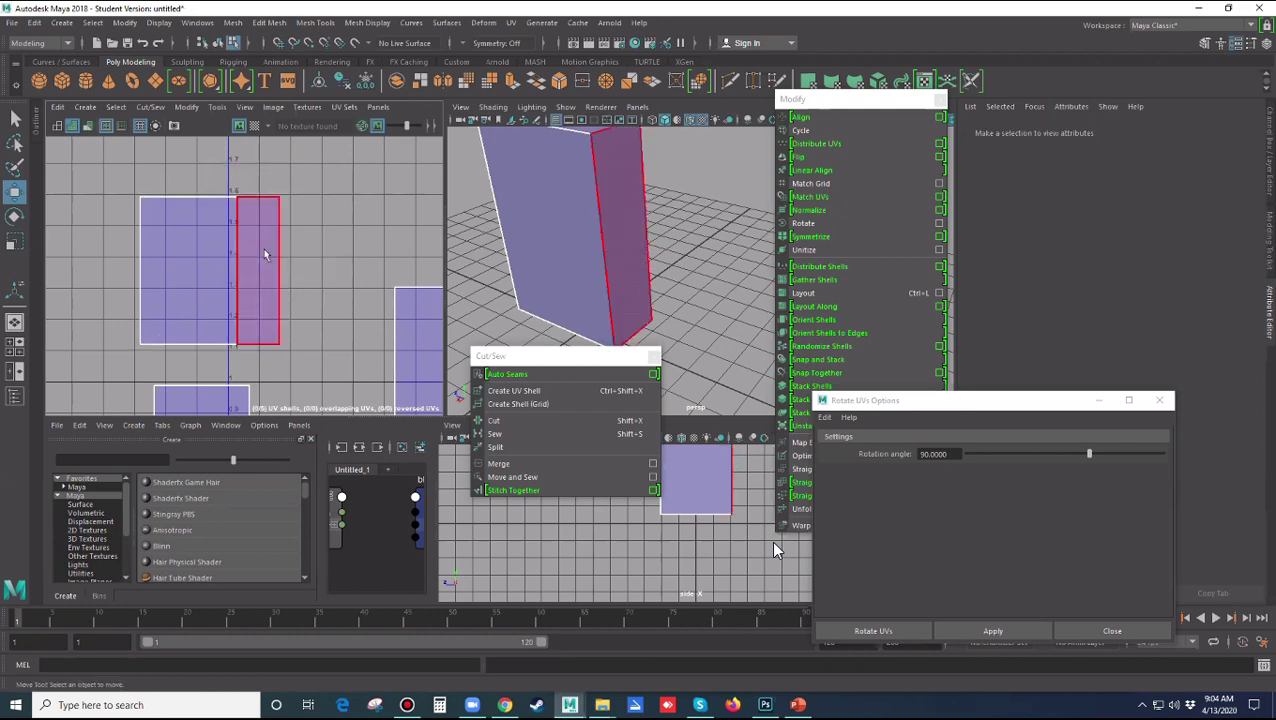
# Step: Cut the edge between the large and narrow faces and move the narrow shell away from the large one
pyautogui.click(494, 424)
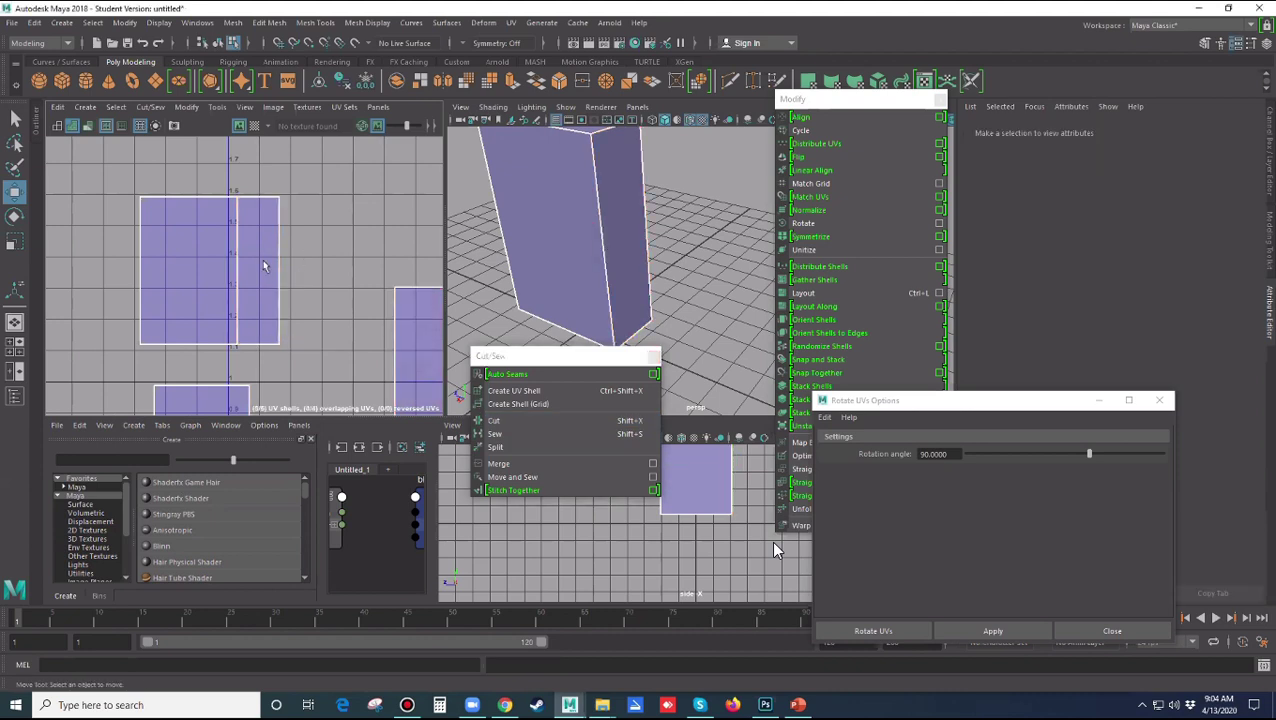
pyautogui.moveTo(258, 271); pyautogui.dragTo(304, 273)
pyautogui.click(330, 350)
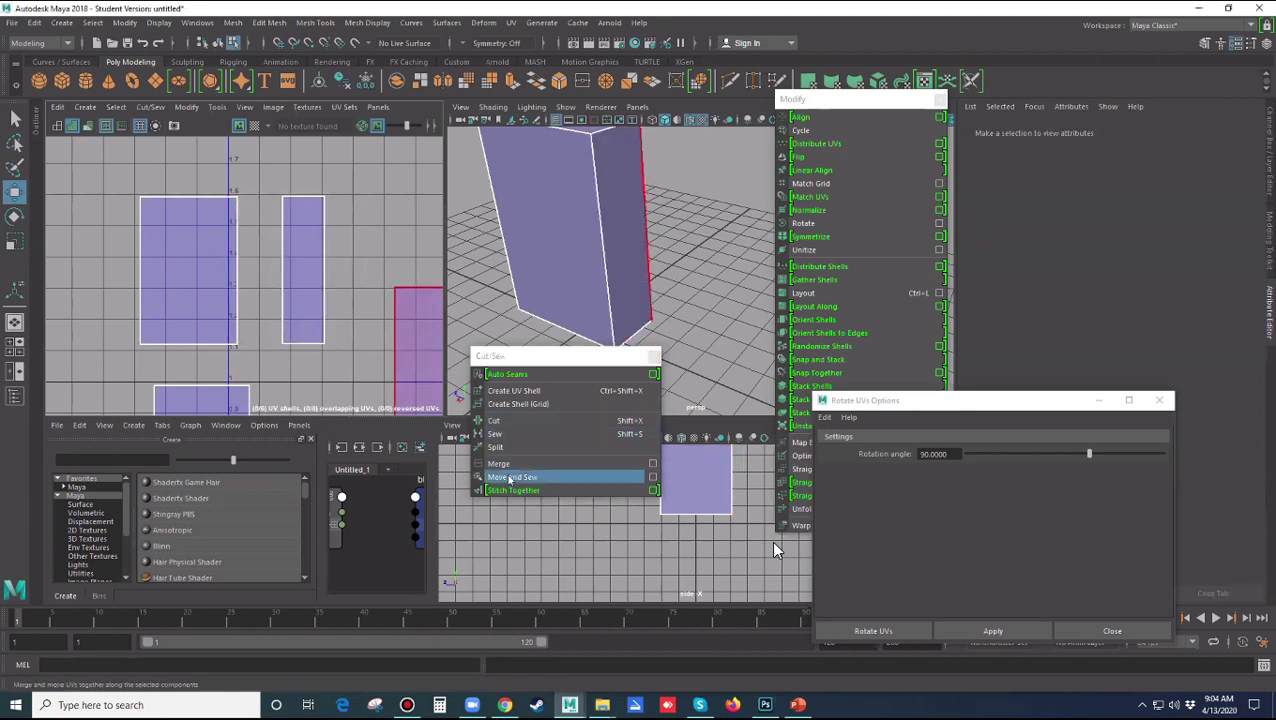
# Step: Select the shared edge of the large and narrow shells and rejoin them with Move and Sew
pyautogui.click(312, 274)
pyautogui.moveTo(305, 259); pyautogui.dragTo(307, 221, button='right')
pyautogui.click(236, 237)
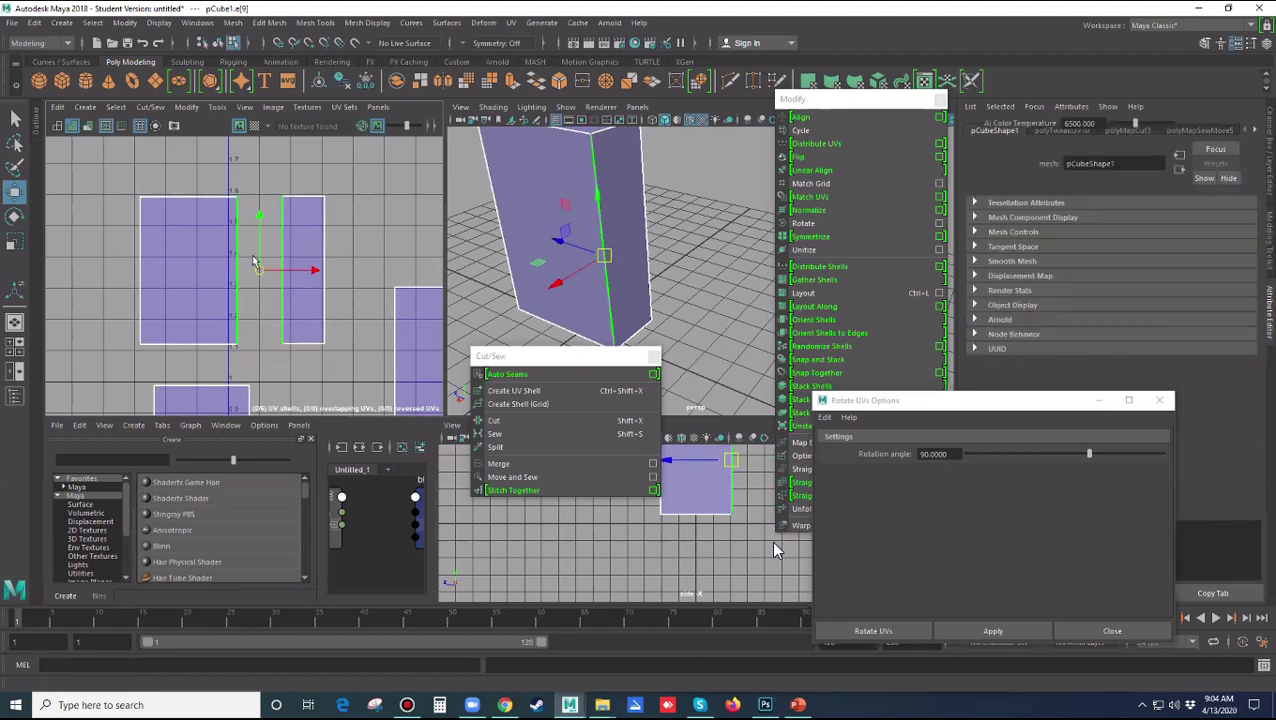
pyautogui.click(507, 477)
# Step: Select the outer edge of the joined narrow face and attach the second large shell with Move and Sew
pyautogui.scroll(-3, 336, 302)
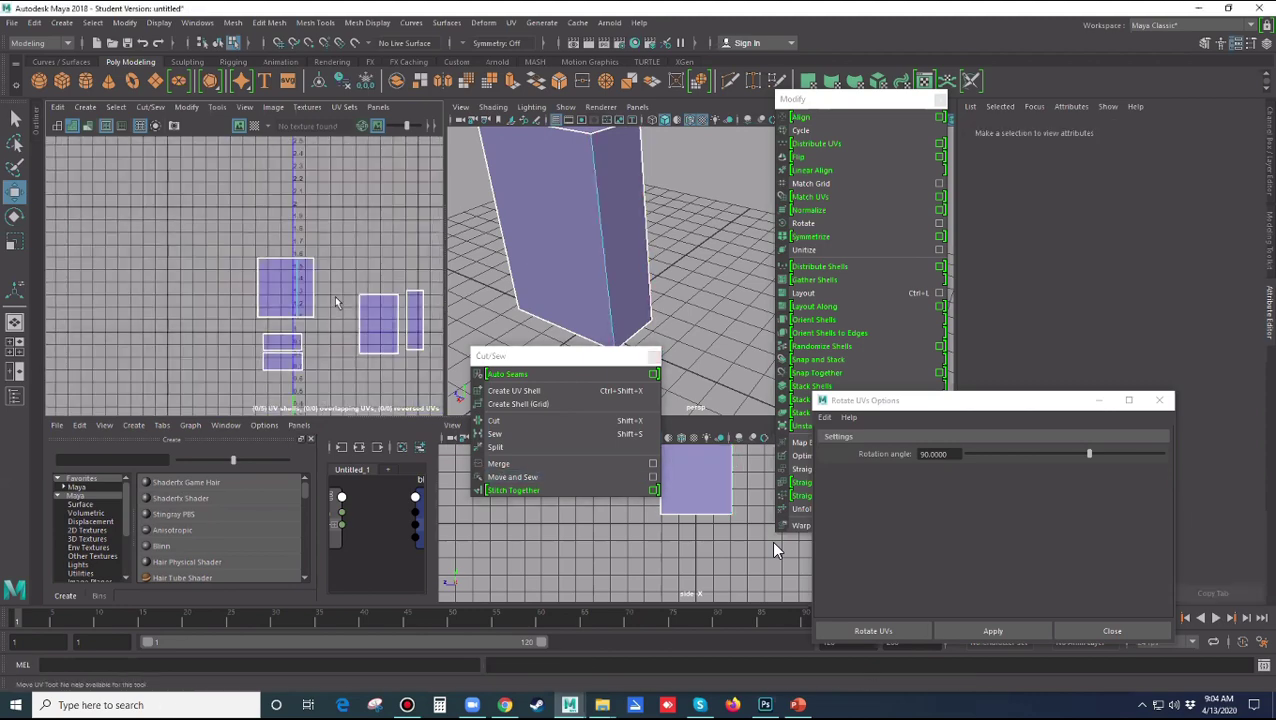
pyautogui.keyDown('alt'); pyautogui.moveTo(337, 302); pyautogui.dragTo(265, 243, button='middle'); pyautogui.keyUp('alt')
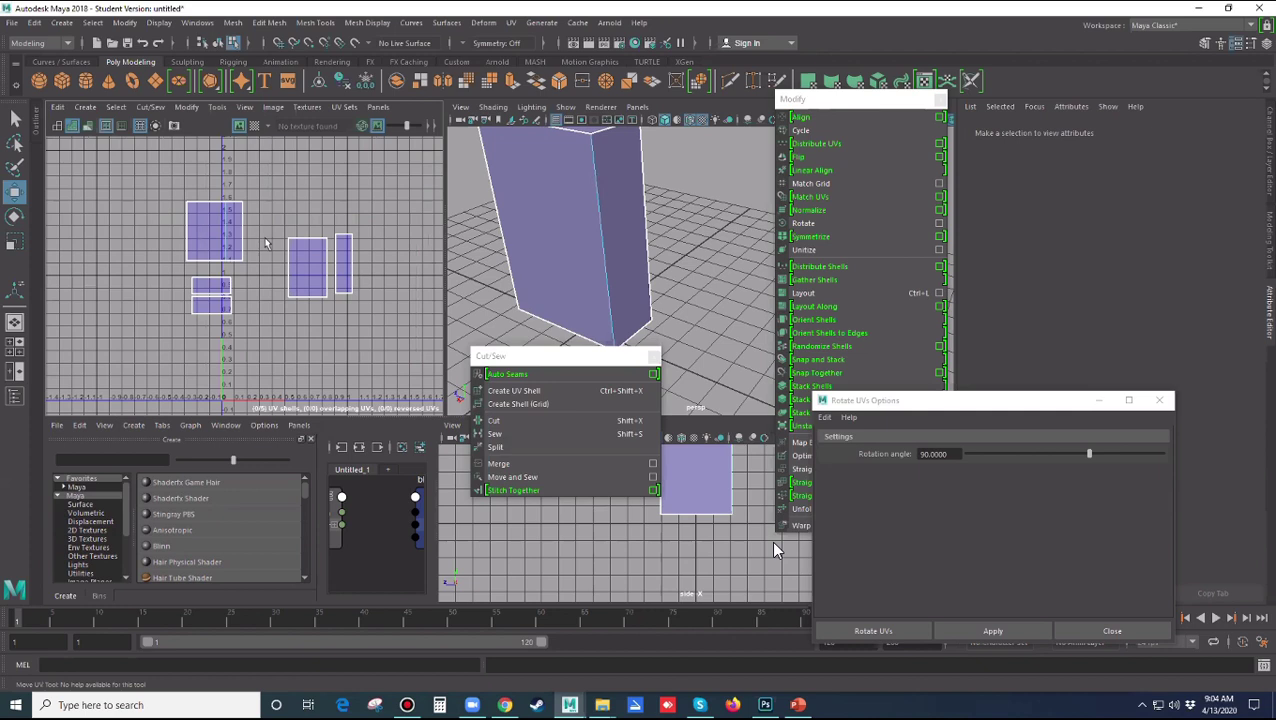
pyautogui.click(289, 262)
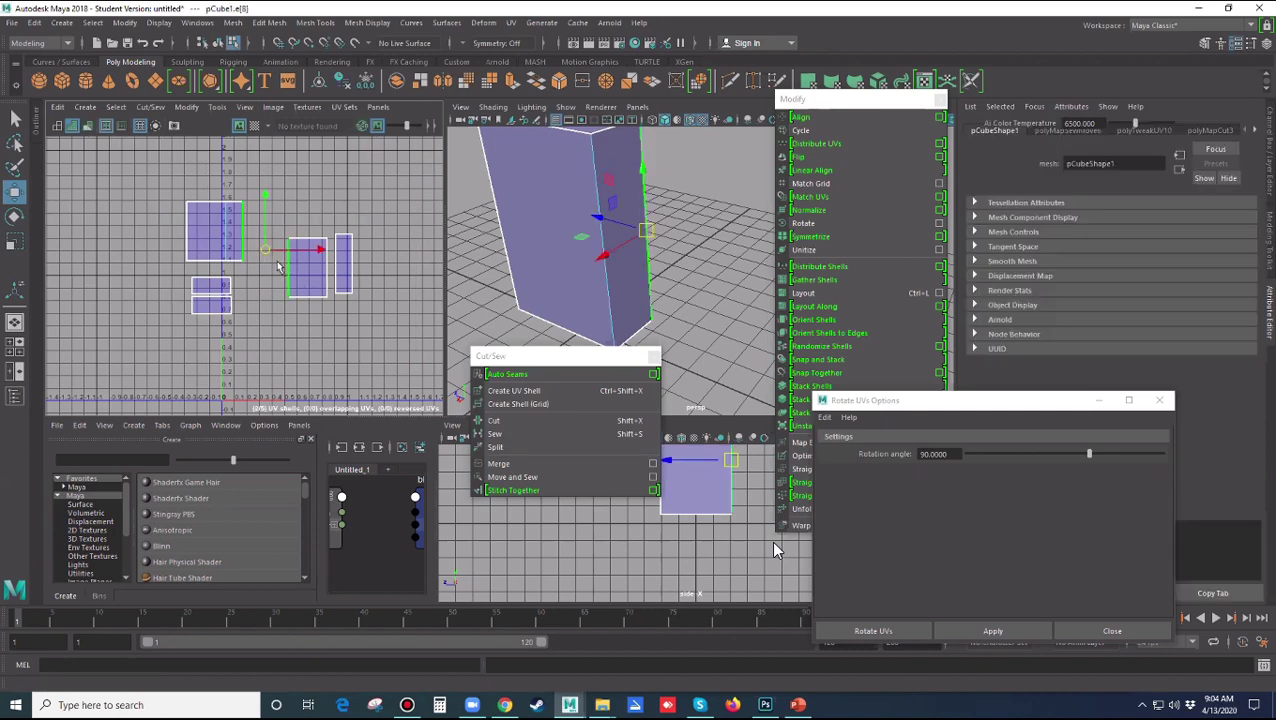
pyautogui.click(278, 266)
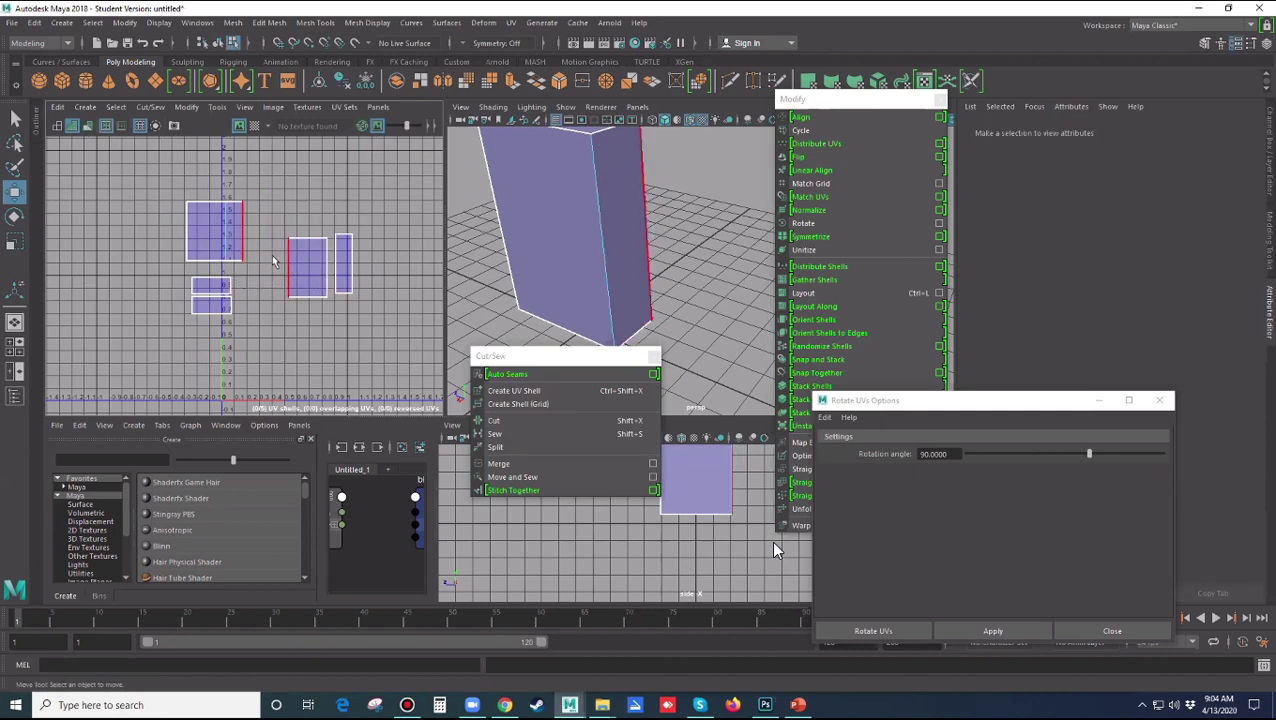
pyautogui.keyDown('alt'); pyautogui.moveTo(274, 262); pyautogui.dragTo(258, 320, button='middle'); pyautogui.keyUp('alt')
pyautogui.press('f')
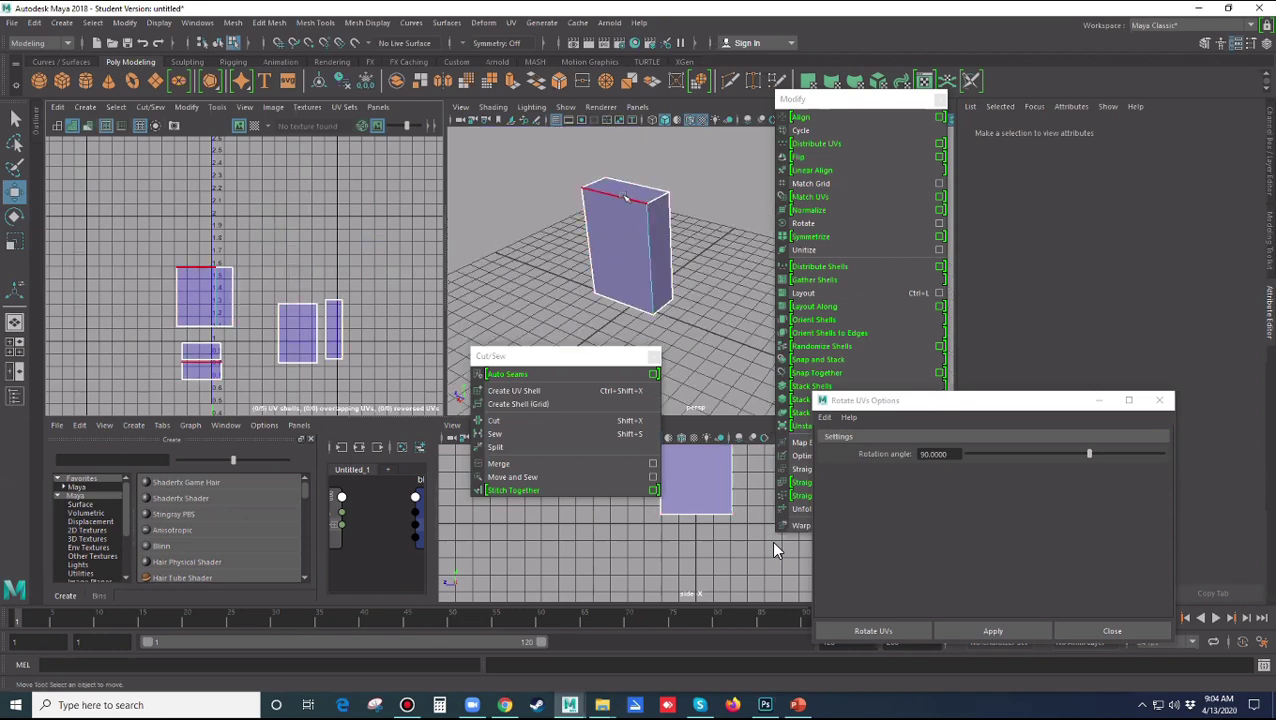
pyautogui.scroll(2, 300, 324)
pyautogui.rightClick(279, 324)
pyautogui.click(226, 318)
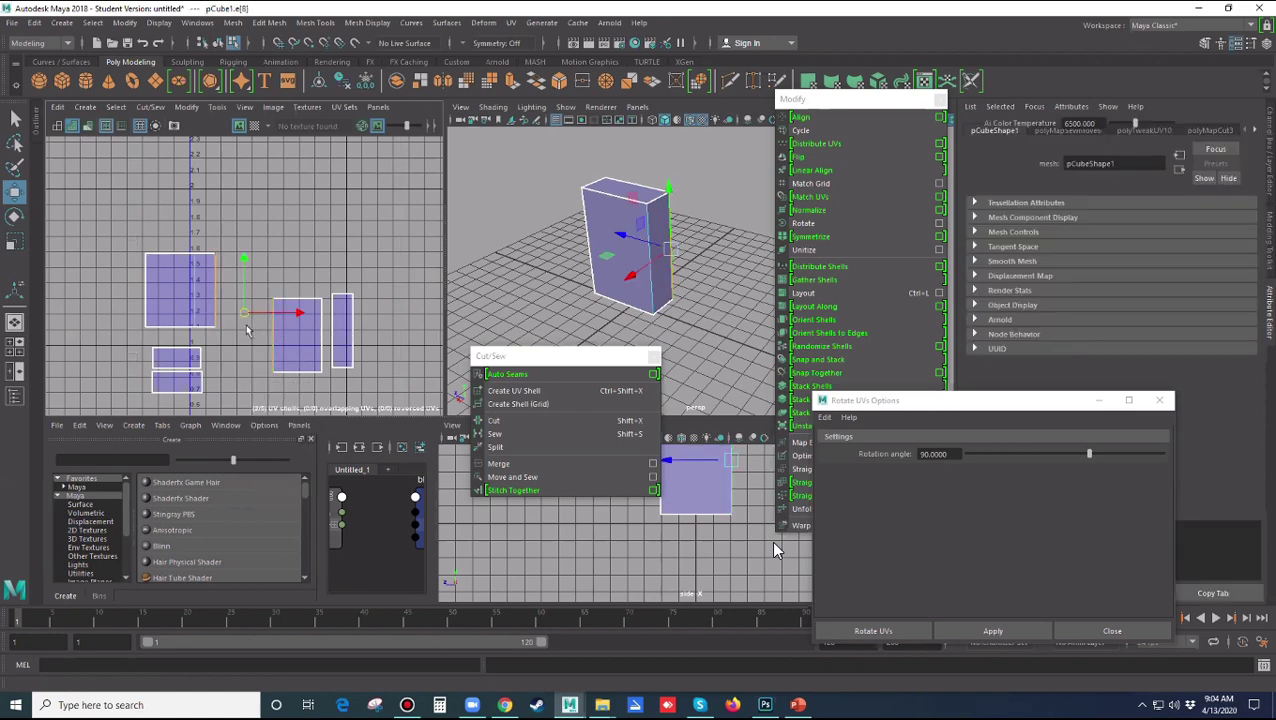
pyautogui.click(248, 330)
pyautogui.click(256, 335)
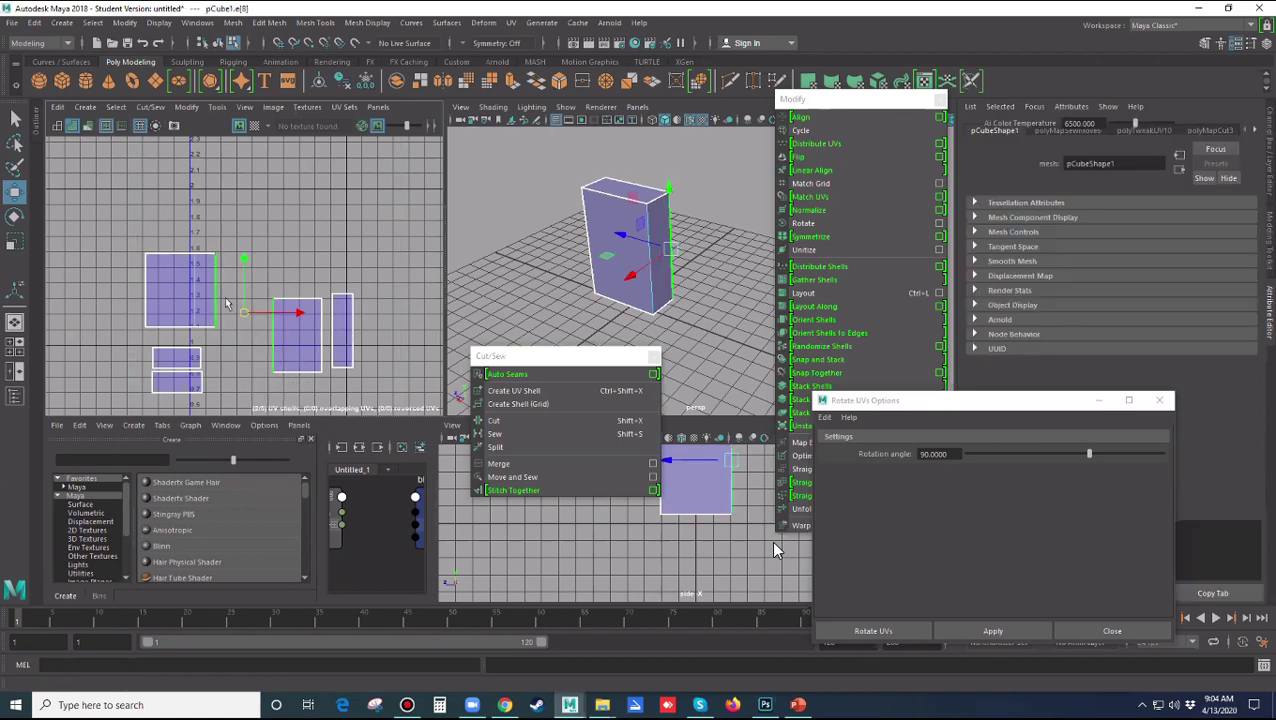
pyautogui.click(513, 477)
# Step: Try Move and Sew on the edge between the first large face and the small shell directly below it, then undo the sewing
pyautogui.click(176, 340)
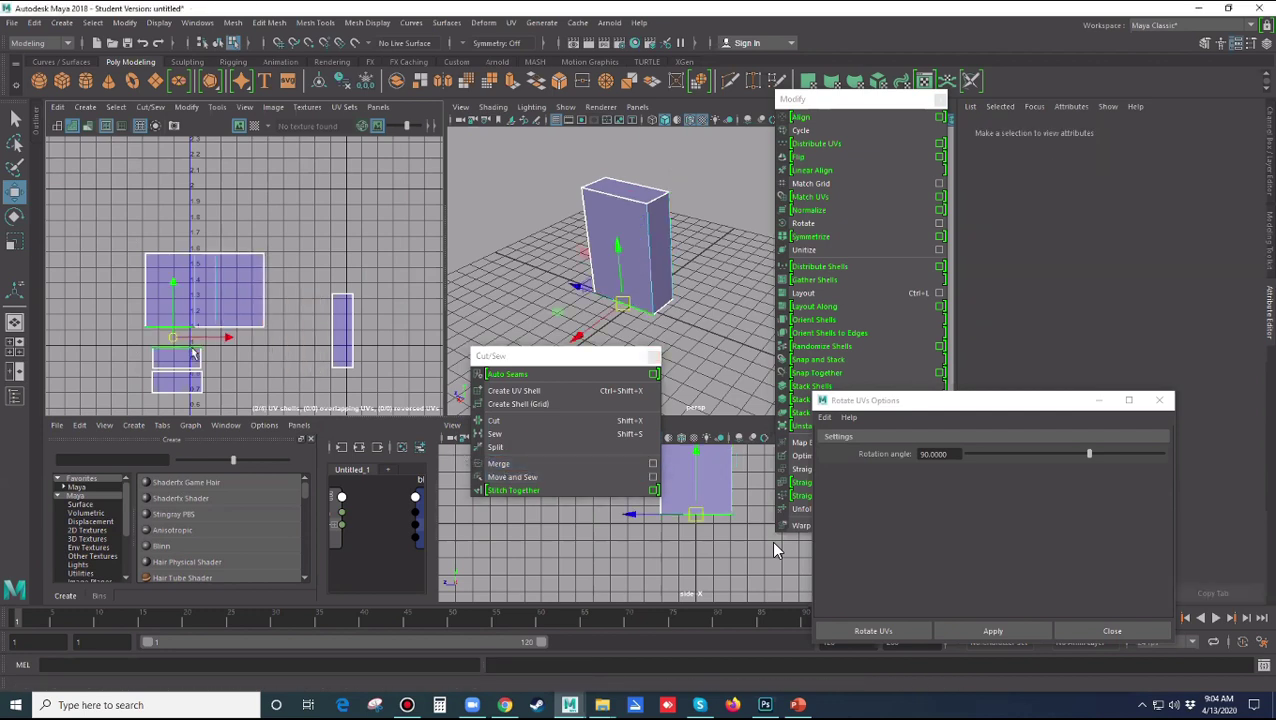
pyautogui.click(518, 479)
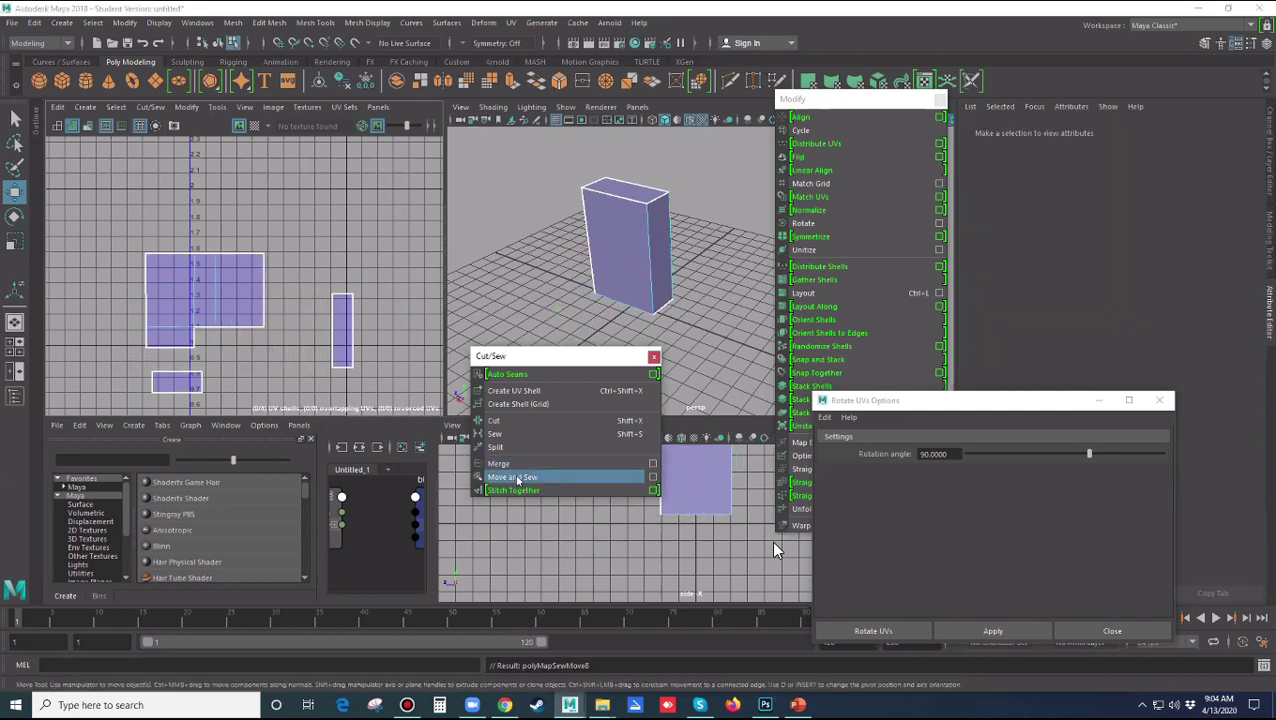
pyautogui.click(216, 362)
pyautogui.scroll(5, 216, 356)
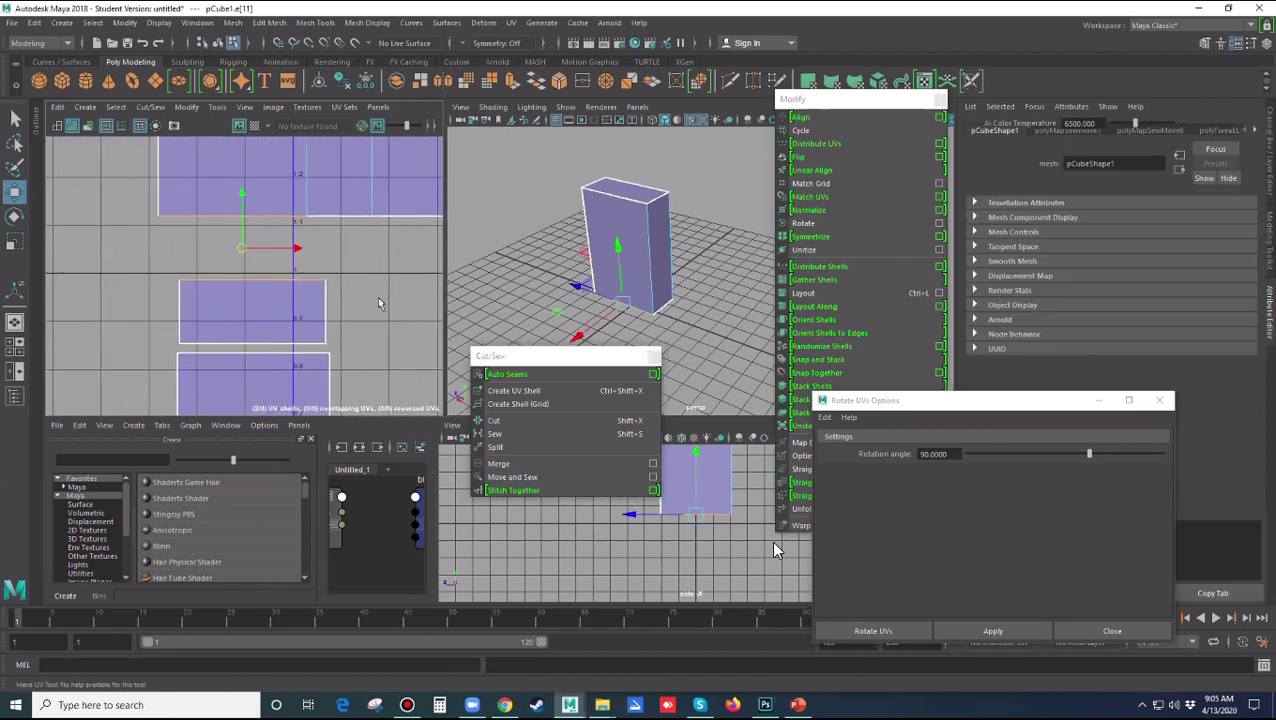
pyautogui.scroll(-2, 377, 302)
pyautogui.scroll(-3, 313, 336)
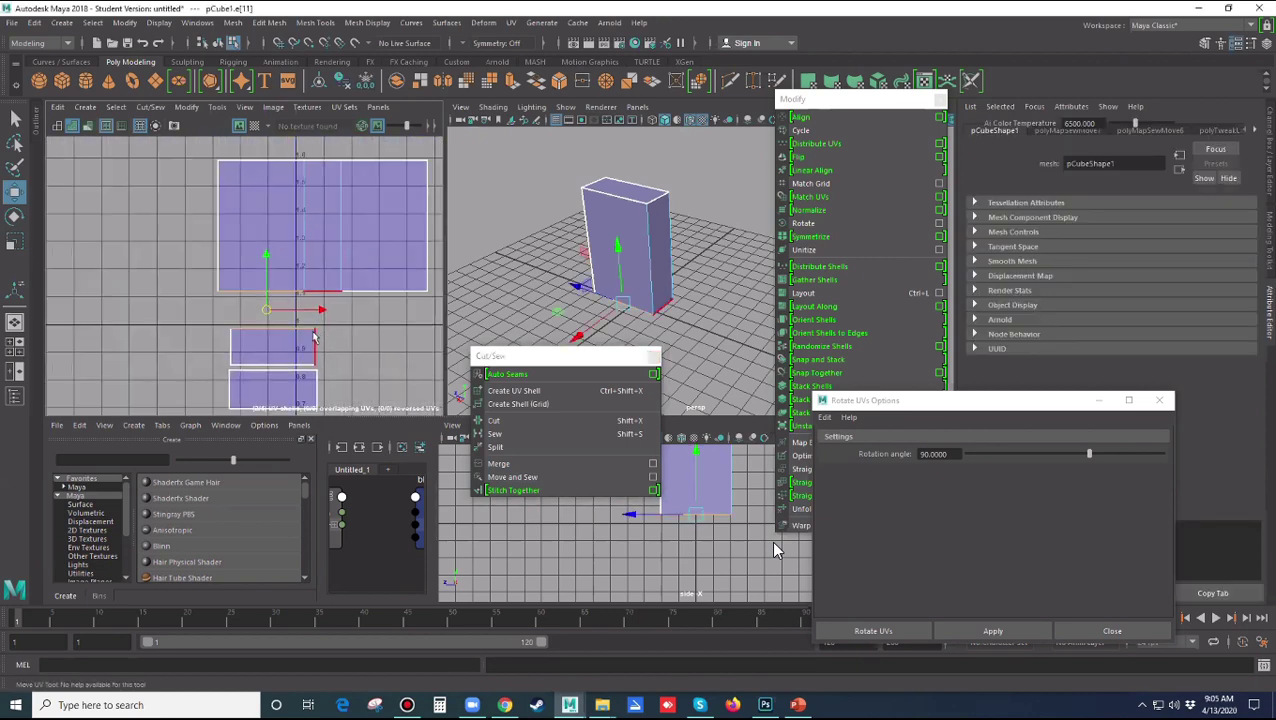
pyautogui.click(506, 477)
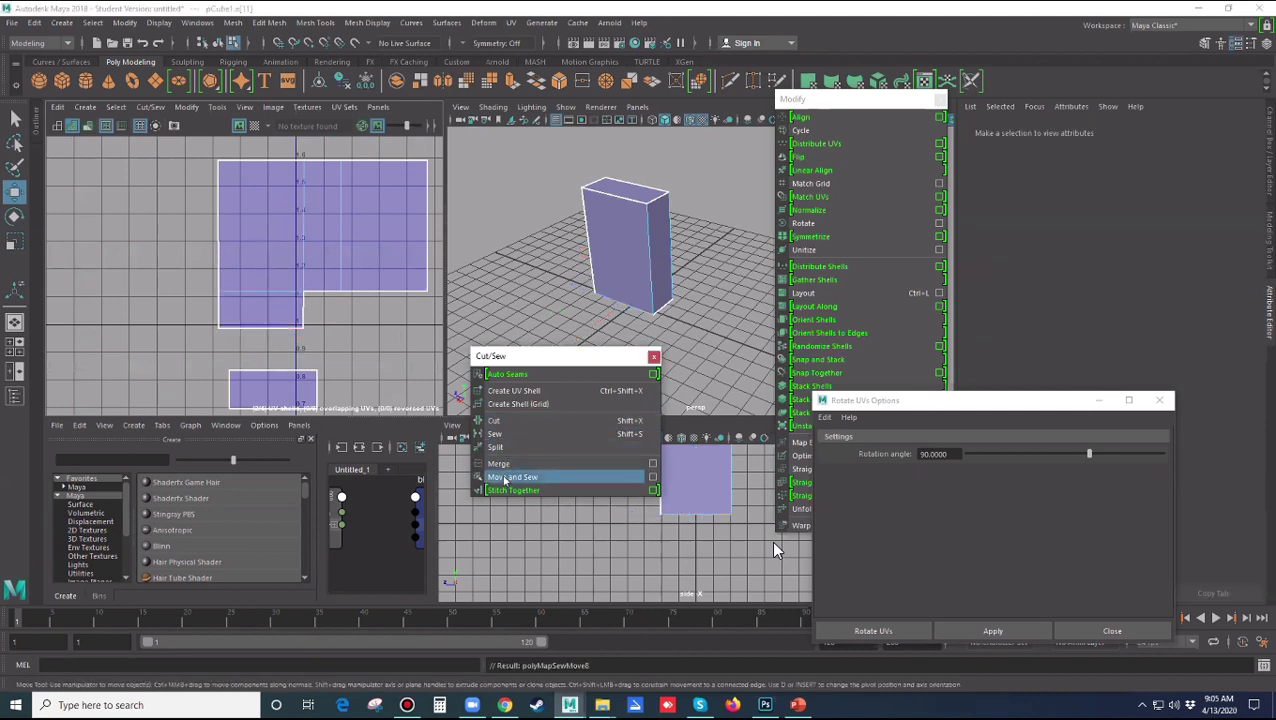
pyautogui.click(256, 293)
pyautogui.click(275, 293)
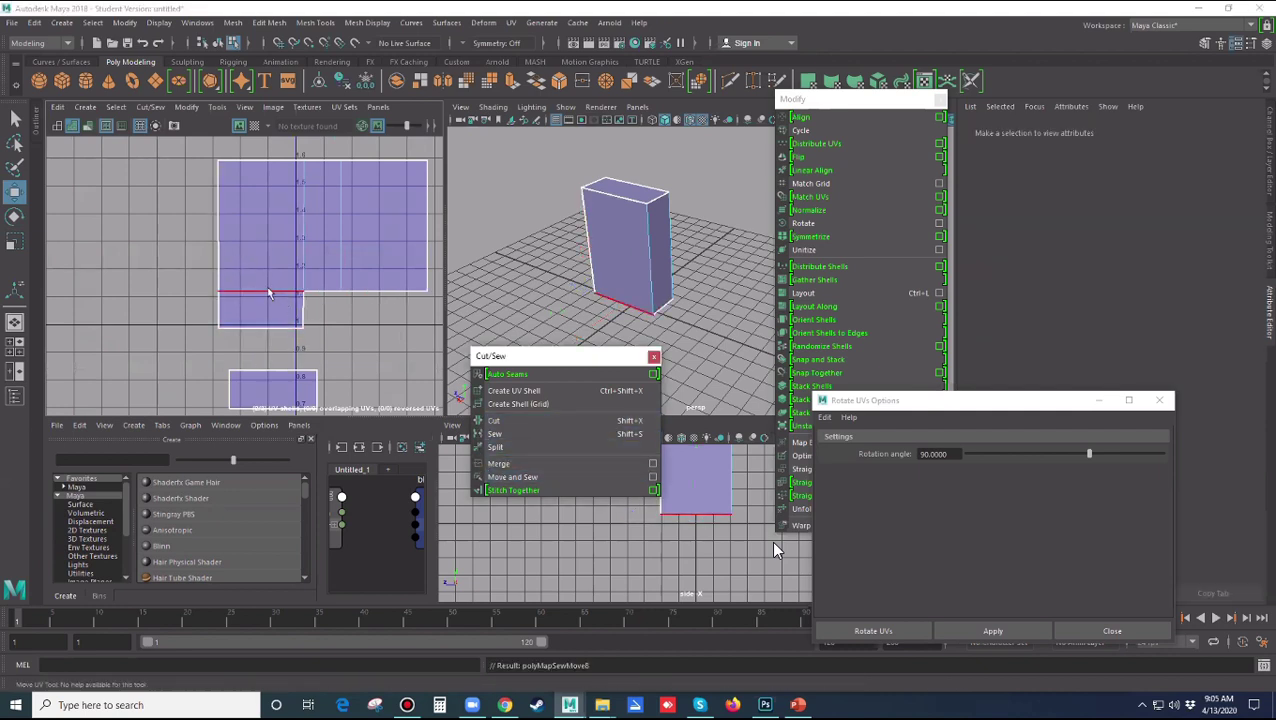
pyautogui.hotkey('ctrl', 'z')
pyautogui.click(357, 340)
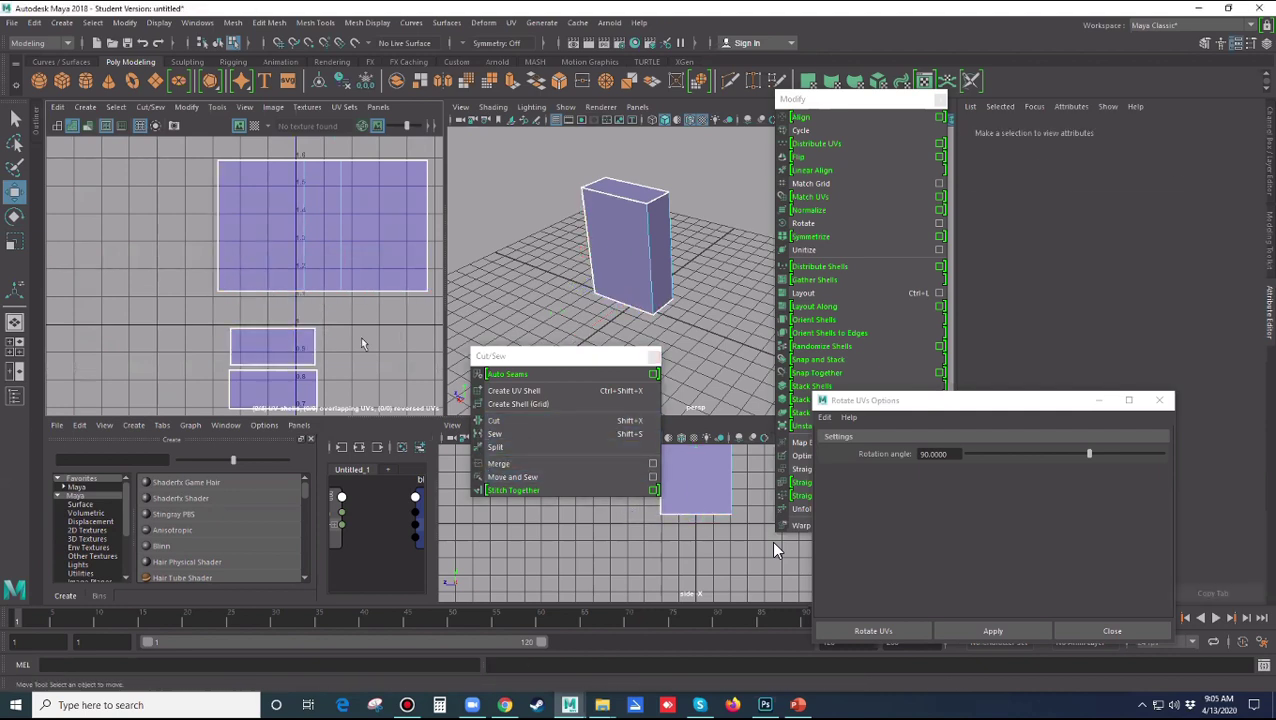
# Step: Select the upper small shell's face and move it directly beneath the first large face, with their left sides lined up
pyautogui.scroll(2, 357, 340)
pyautogui.moveTo(272, 335); pyautogui.dragTo(272, 368, button='right')
pyautogui.click(263, 356)
pyautogui.moveTo(252, 349); pyautogui.dragTo(237, 306)
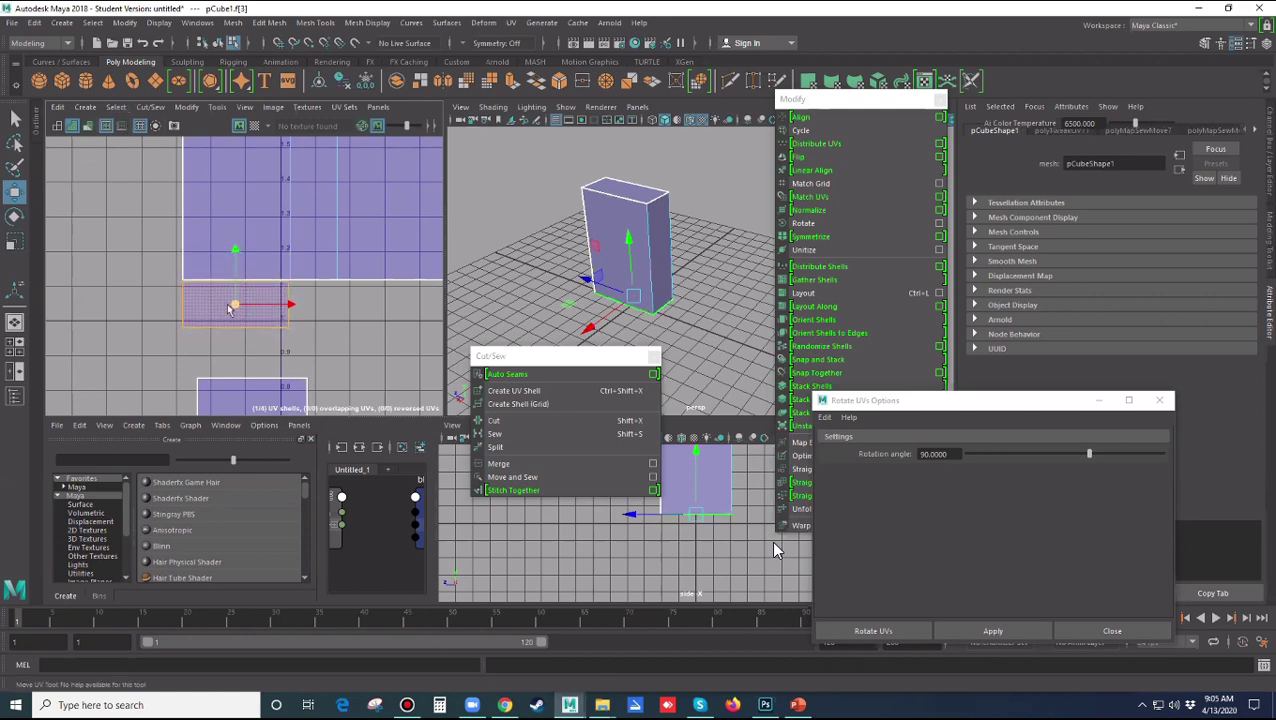
pyautogui.moveTo(208, 289); pyautogui.dragTo(255, 290, button='right')
pyautogui.click(190, 108)
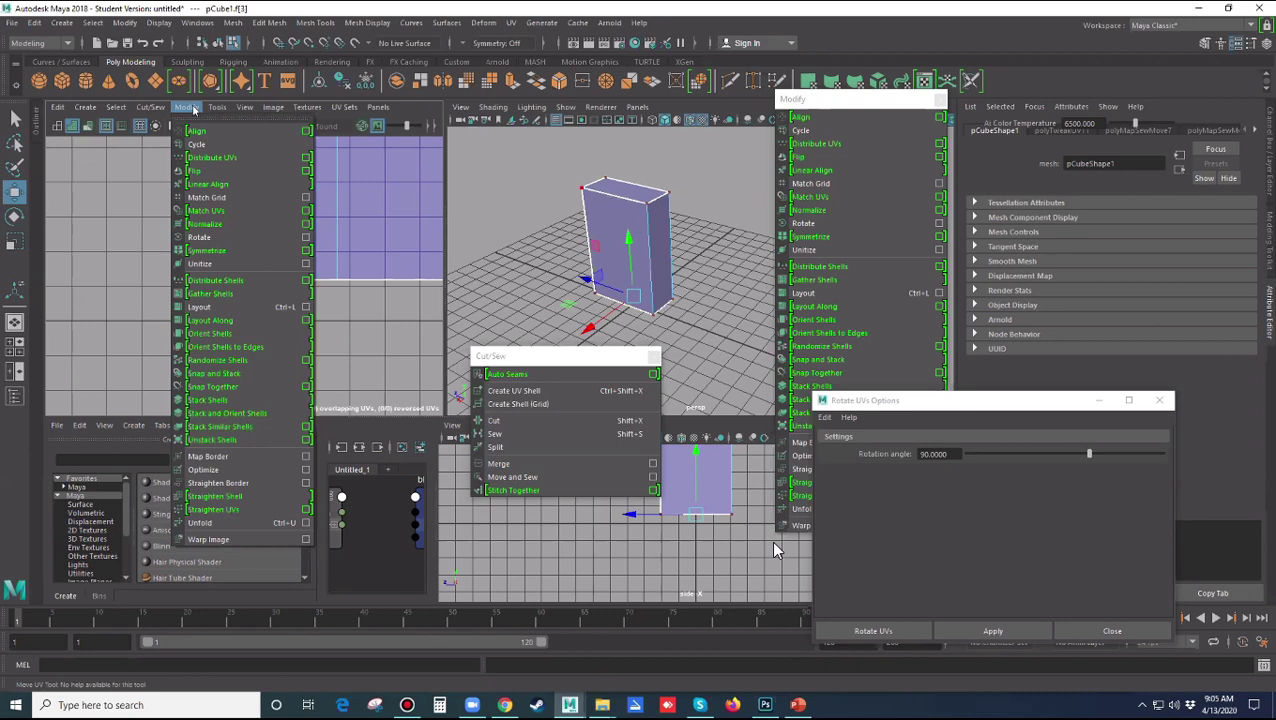
pyautogui.moveTo(222, 112)
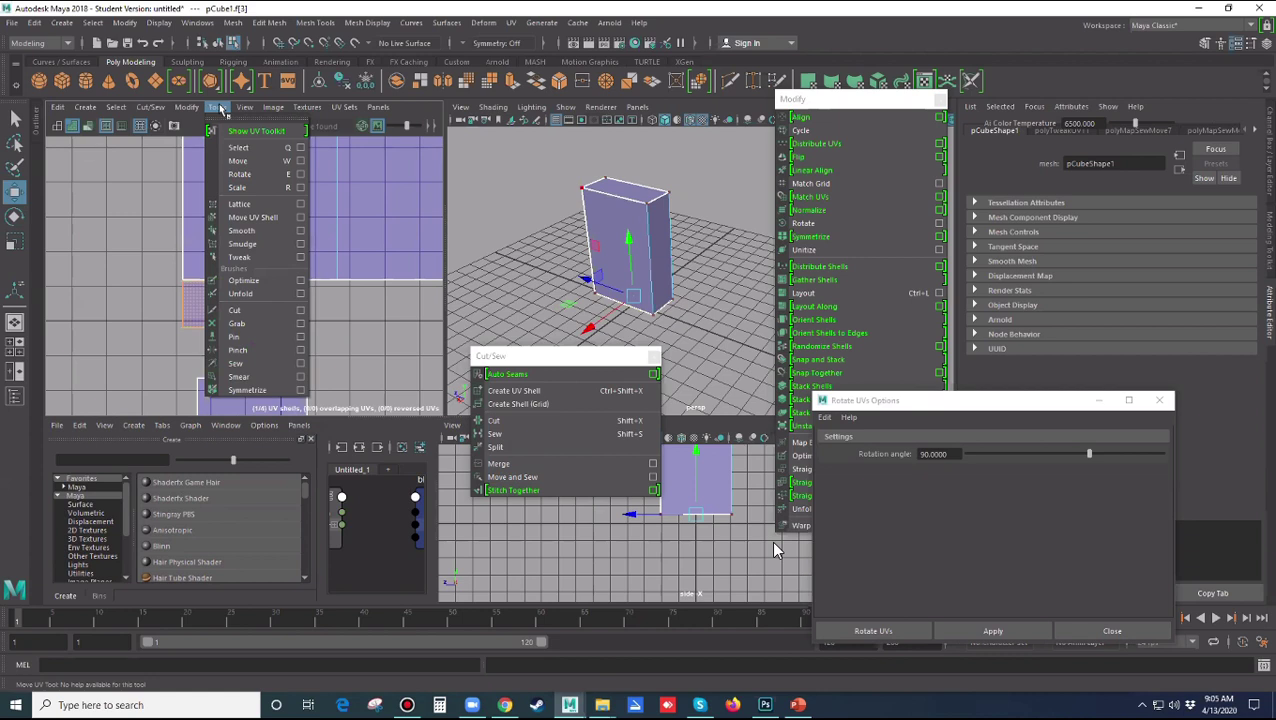
pyautogui.click(706, 109)
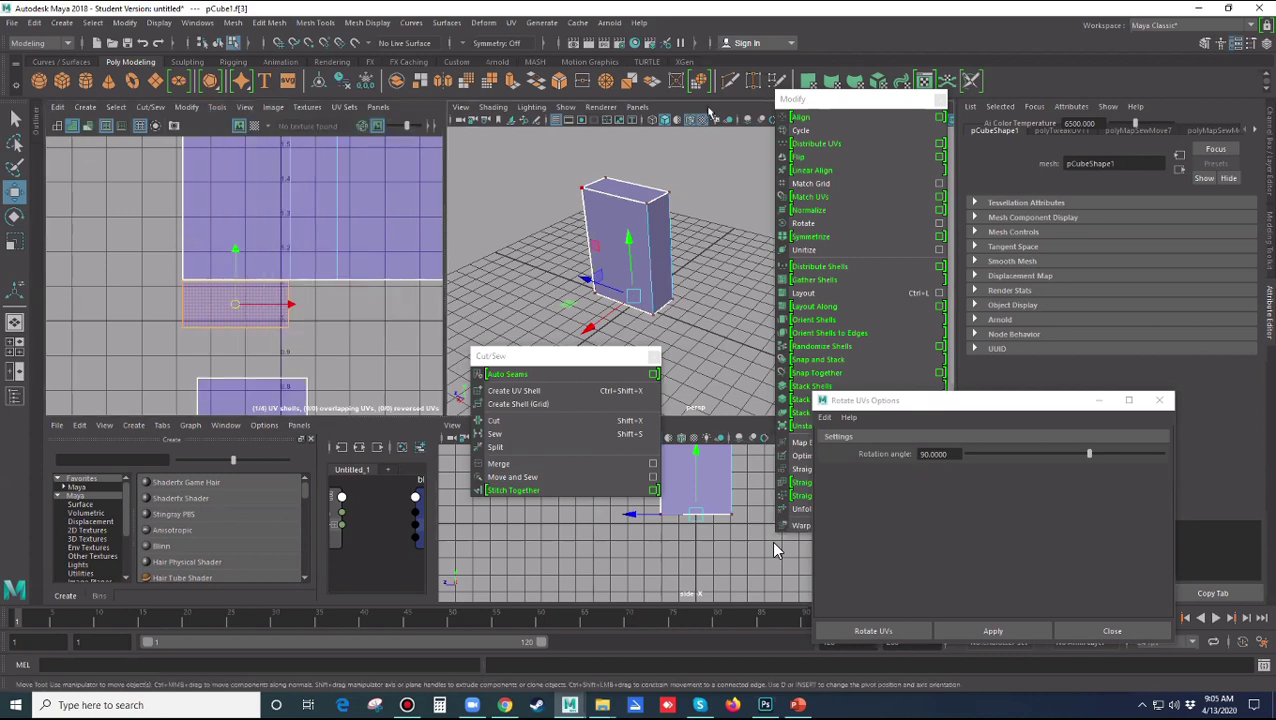
# Step: Nudge the small shell's face sideways so its left side lines up exactly with the large face above
pyautogui.scroll(2, 252, 289)
pyautogui.keyDown('alt'); pyautogui.moveTo(208, 333); pyautogui.dragTo(287, 324); pyautogui.keyUp('alt')
pyautogui.scroll(2, 287, 325)
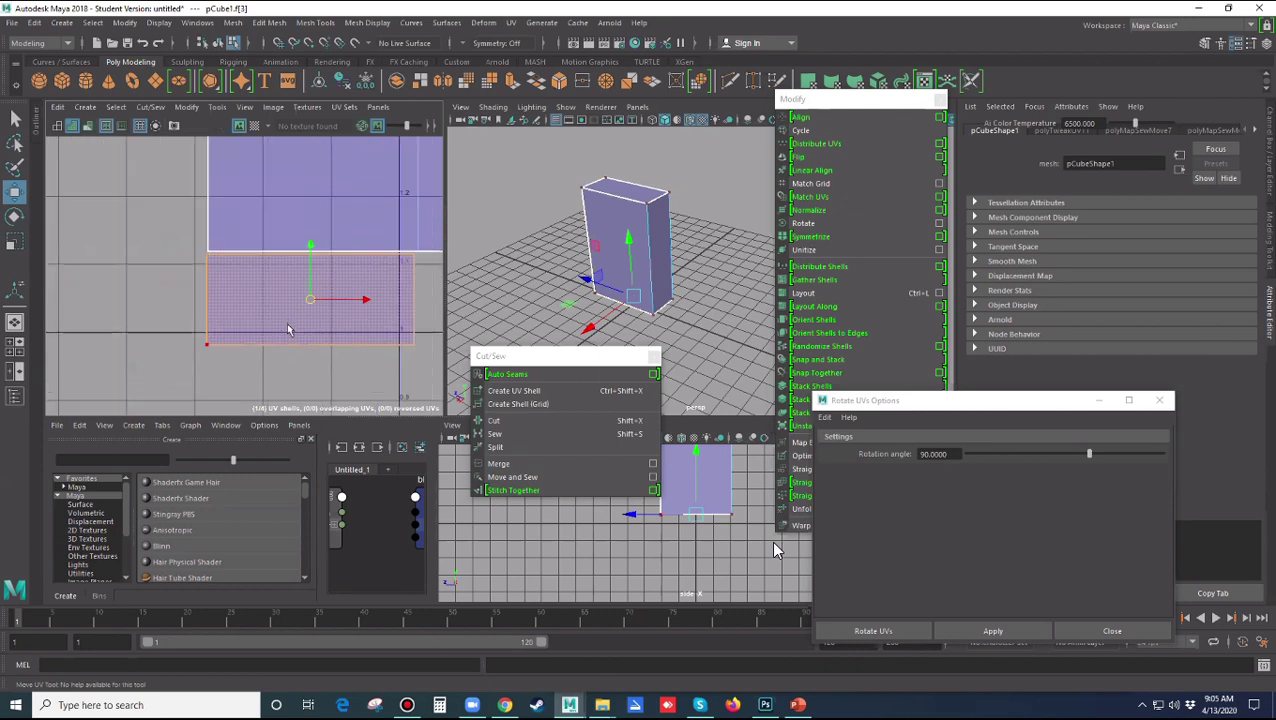
pyautogui.click(307, 350)
pyautogui.scroll(-2, 312, 346)
pyautogui.keyDown('alt'); pyautogui.moveTo(325, 331); pyautogui.dragTo(253, 347, button='middle'); pyautogui.keyUp('alt')
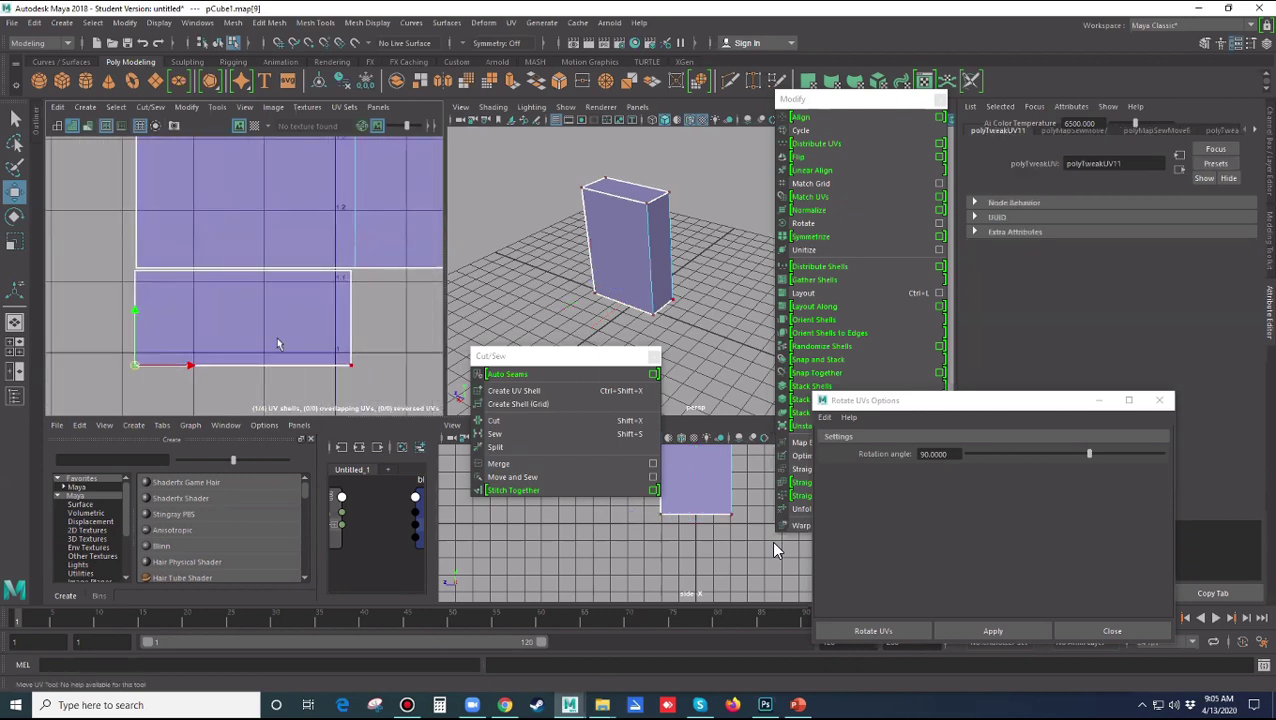
pyautogui.moveTo(265, 336); pyautogui.dragTo(262, 364, button='right')
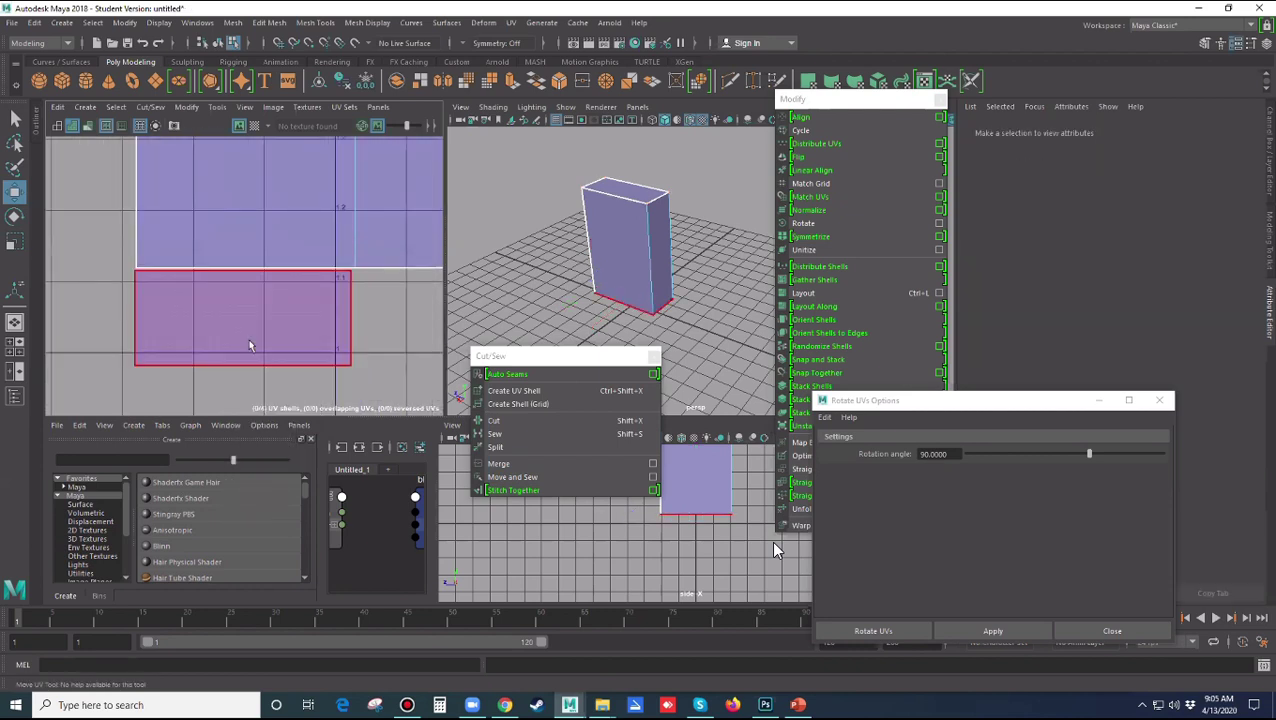
pyautogui.click(250, 345)
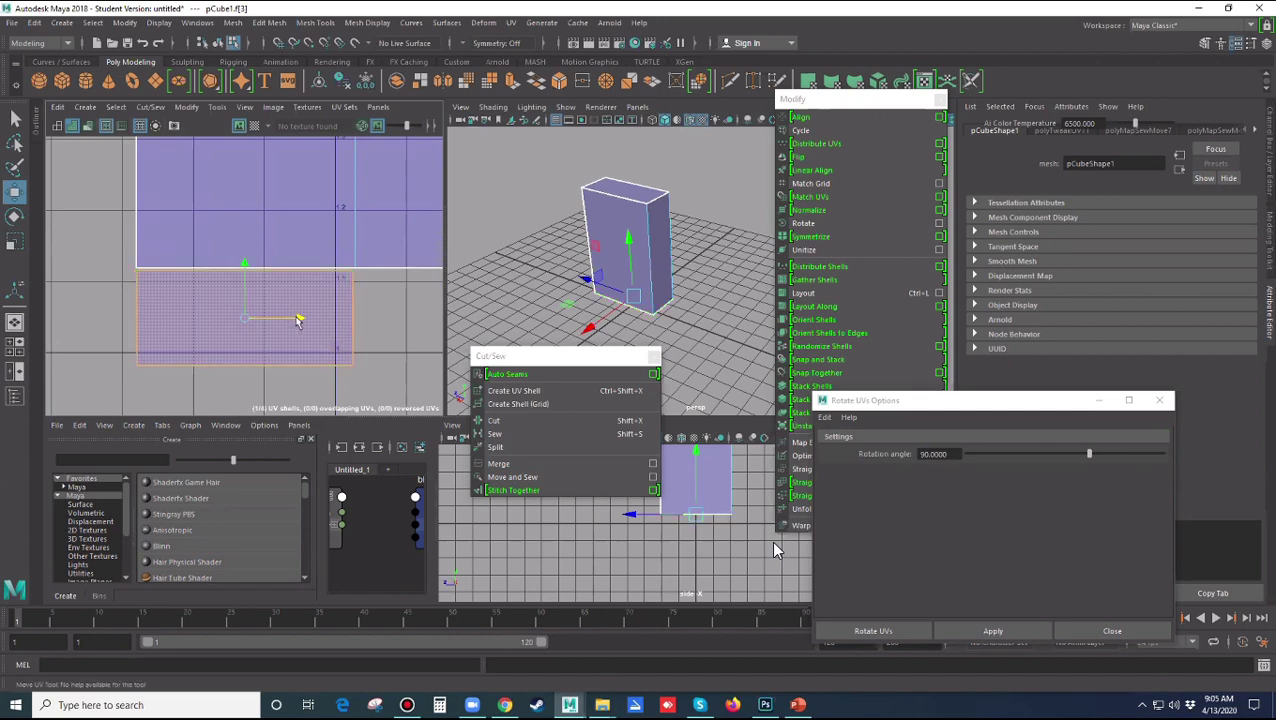
# Step: Move the small shell's two right corner UVs outward so its width matches the large face above
pyautogui.moveTo(346, 326); pyautogui.dragTo(375, 323, button='right')
pyautogui.click(351, 272)
pyautogui.keyDown('shift'); pyautogui.click(351, 363); pyautogui.keyUp('shift')
pyautogui.moveTo(405, 320); pyautogui.dragTo(409, 321)
pyautogui.click(388, 356)
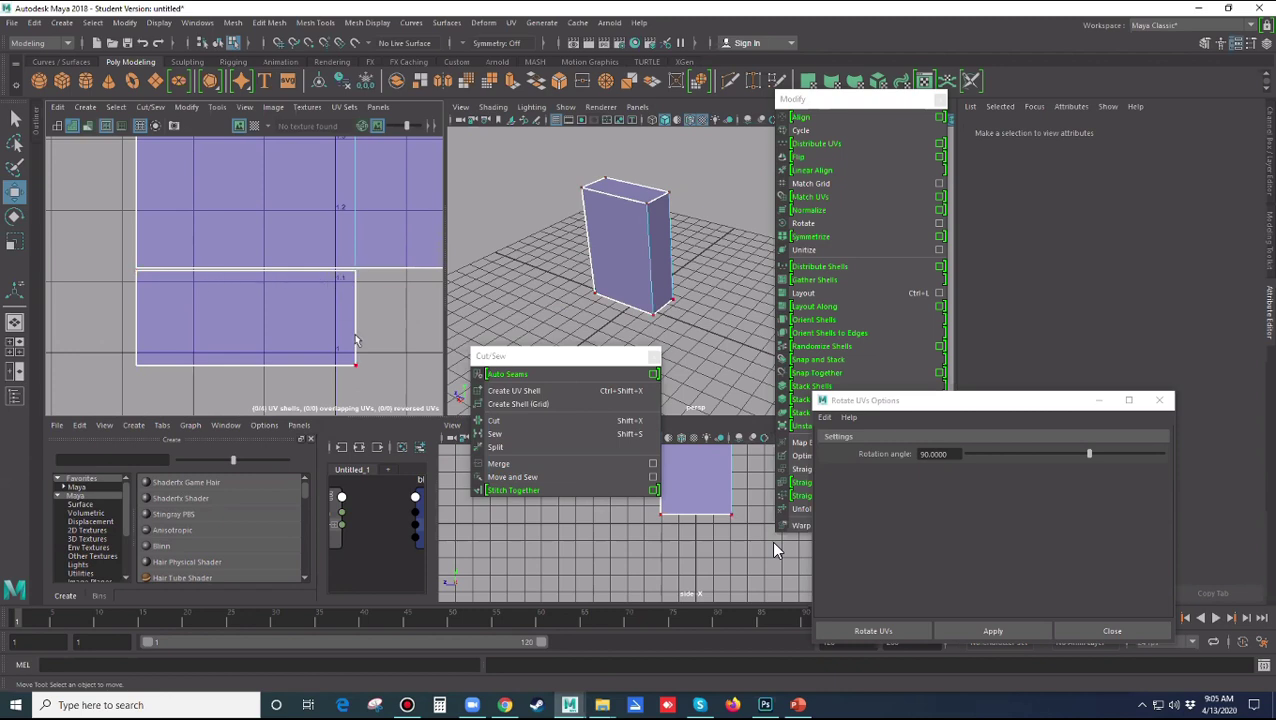
# Step: Select the edge shared by the small shell and the large face above and join them with Move and Sew
pyautogui.scroll(-4, 359, 345)
pyautogui.moveTo(321, 300); pyautogui.dragTo(321, 288, button='right')
pyautogui.click(323, 301)
pyautogui.click(512, 477)
# Step: Try to join the detached small shell to the large face along its upper edge with Move and Sew, and undo it
pyautogui.keyDown('alt'); pyautogui.moveTo(391, 367); pyautogui.dragTo(256, 290, button='middle'); pyautogui.keyUp('alt')
pyautogui.click(228, 340)
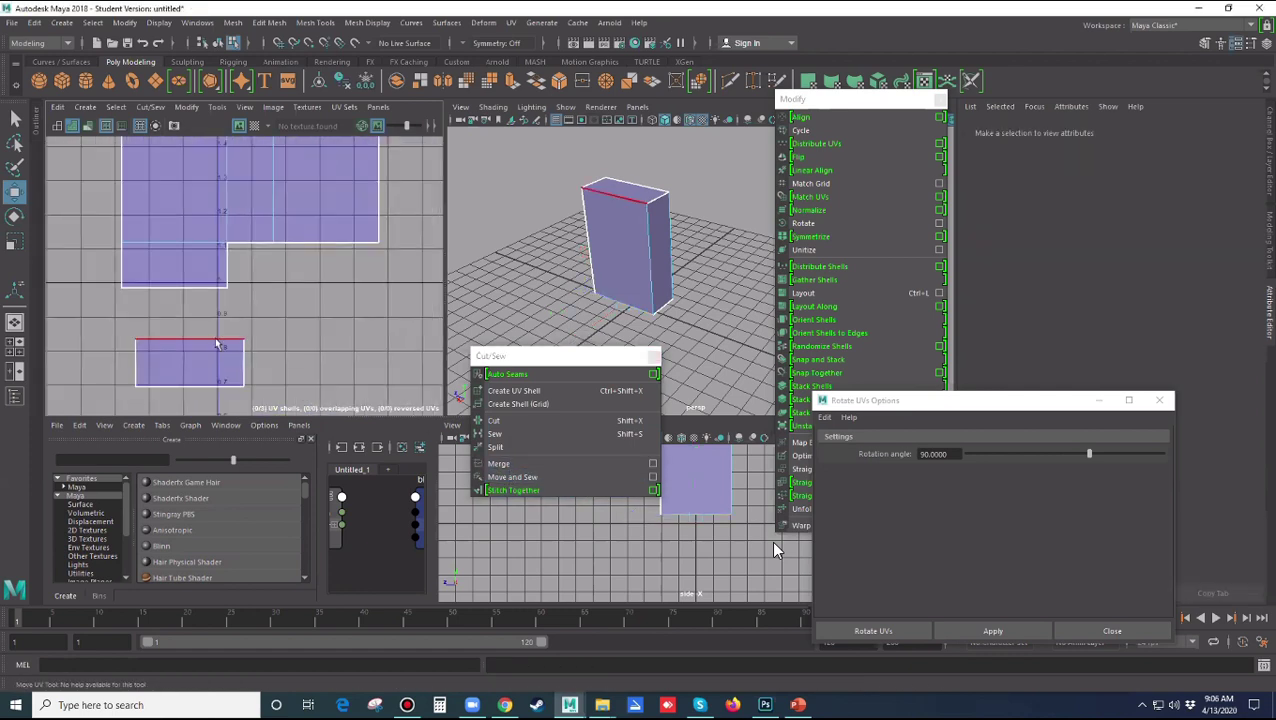
pyautogui.scroll(-3, 238, 323)
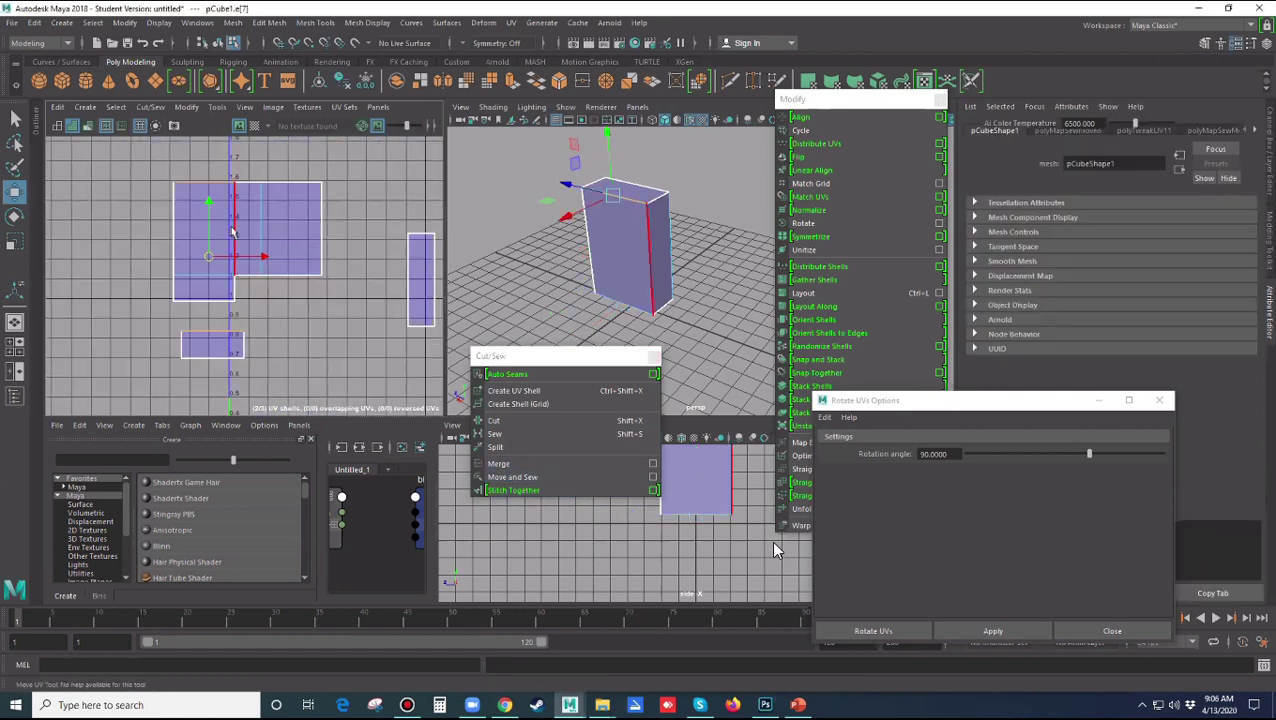
pyautogui.click(505, 477)
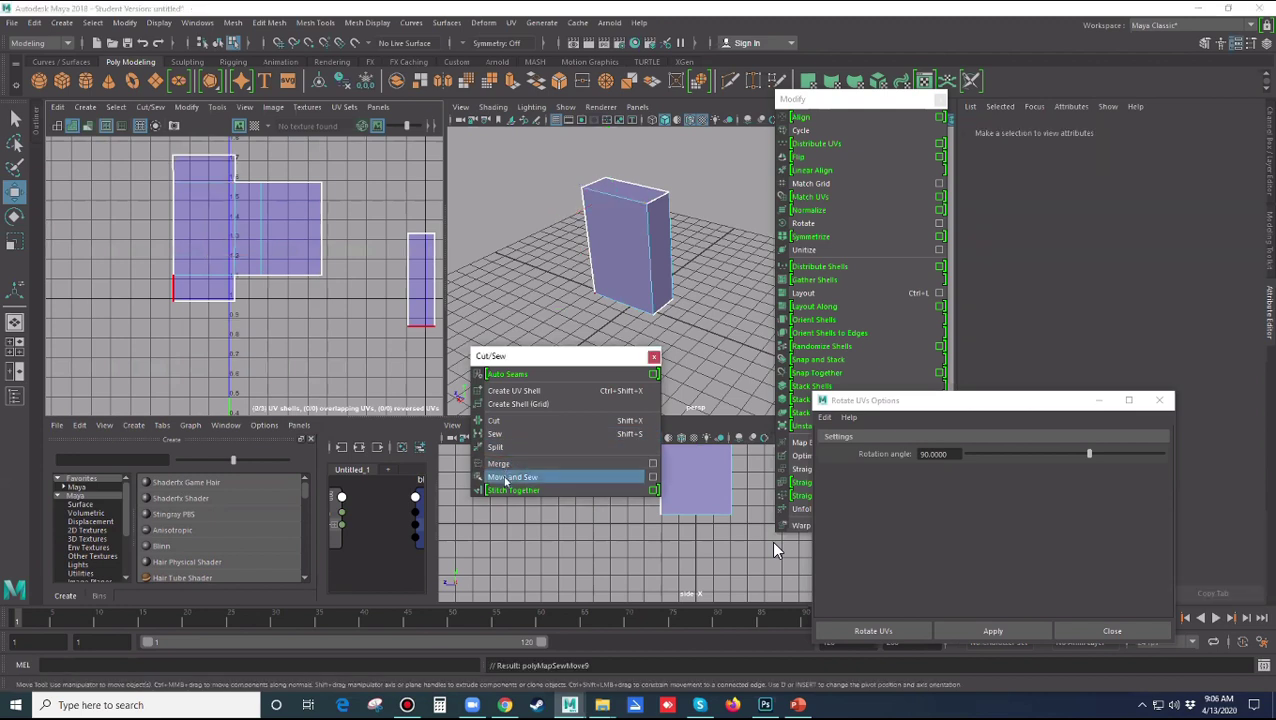
pyautogui.hotkey('ctrl', 'z')
# Step: Select the detached small shell's face and move it directly above the first large face, with their left sides lined up
pyautogui.moveTo(226, 347); pyautogui.dragTo(226, 372, button='right')
pyautogui.click(216, 347)
pyautogui.moveTo(214, 345); pyautogui.dragTo(205, 168)
pyautogui.scroll(5, 194, 176)
pyautogui.keyDown('alt'); pyautogui.moveTo(190, 173); pyautogui.dragTo(216, 345, button='middle'); pyautogui.keyUp('alt')
pyautogui.scroll(4, 216, 345)
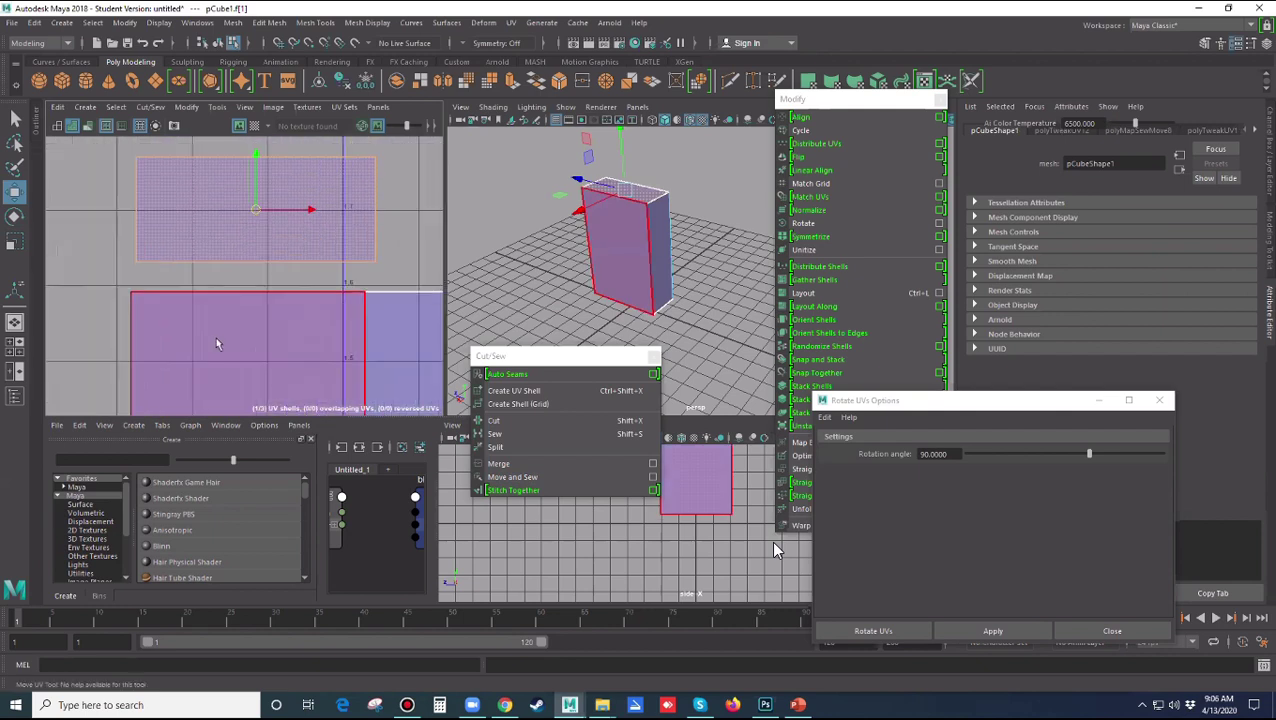
pyautogui.moveTo(261, 220); pyautogui.dragTo(253, 239)
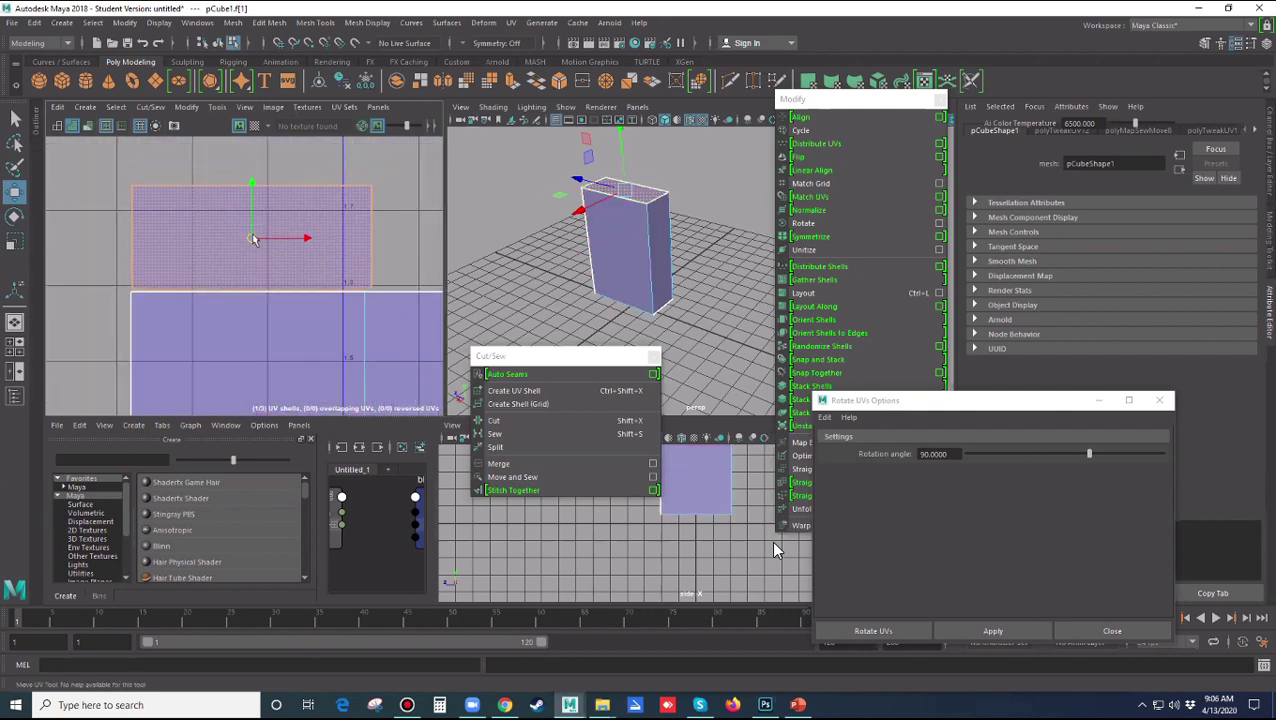
# Step: Move the upper small shell's two right corner UVs inward so its width matches the large face below
pyautogui.rightClick(355, 252)
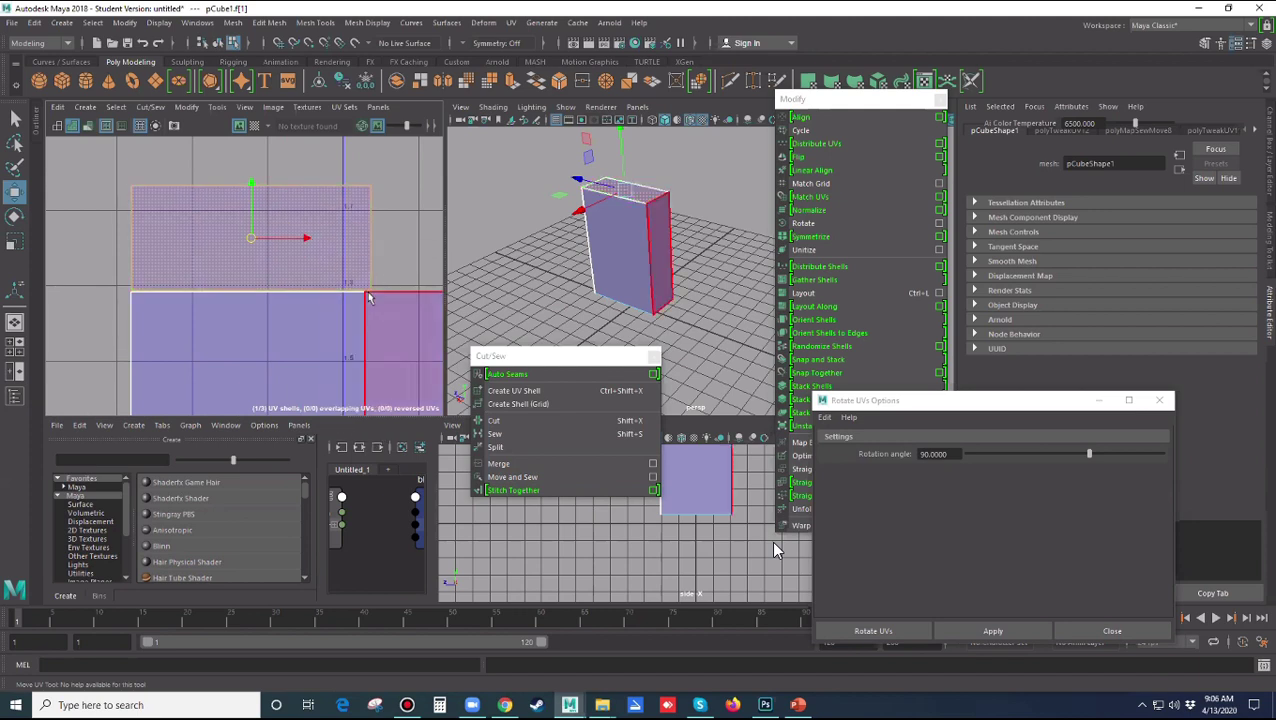
pyautogui.rightClick(366, 196)
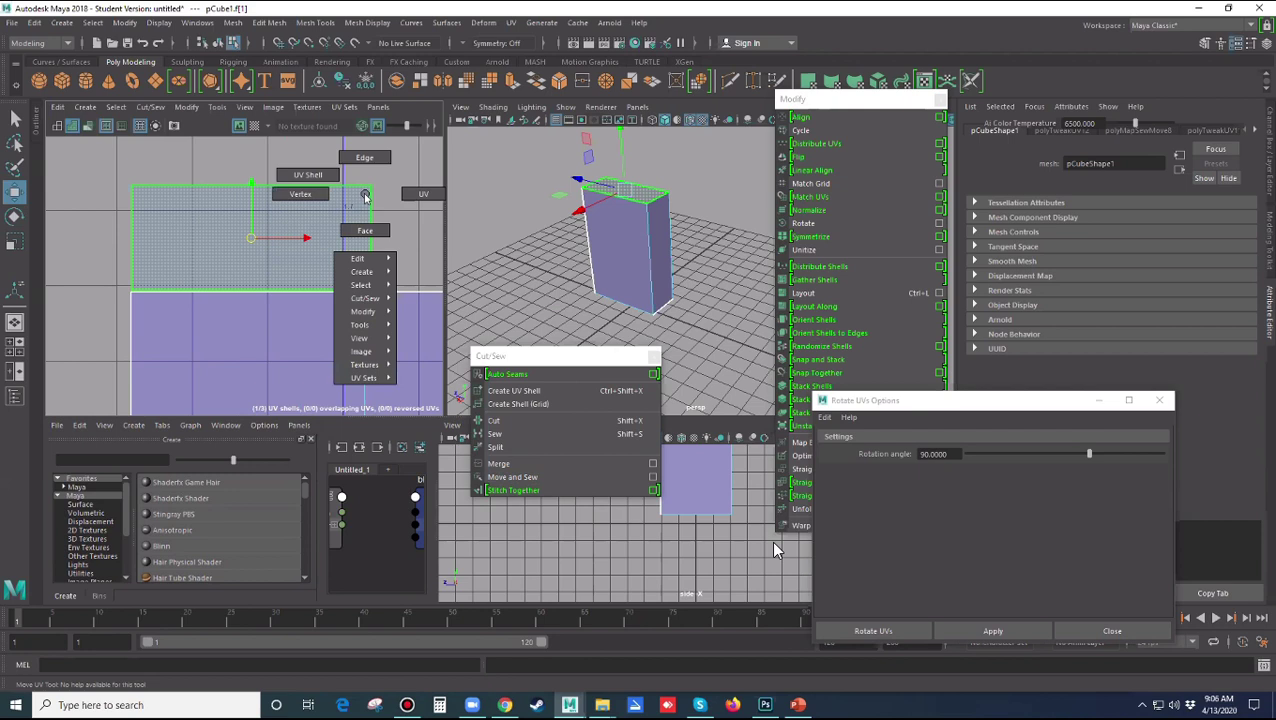
pyautogui.click(364, 231)
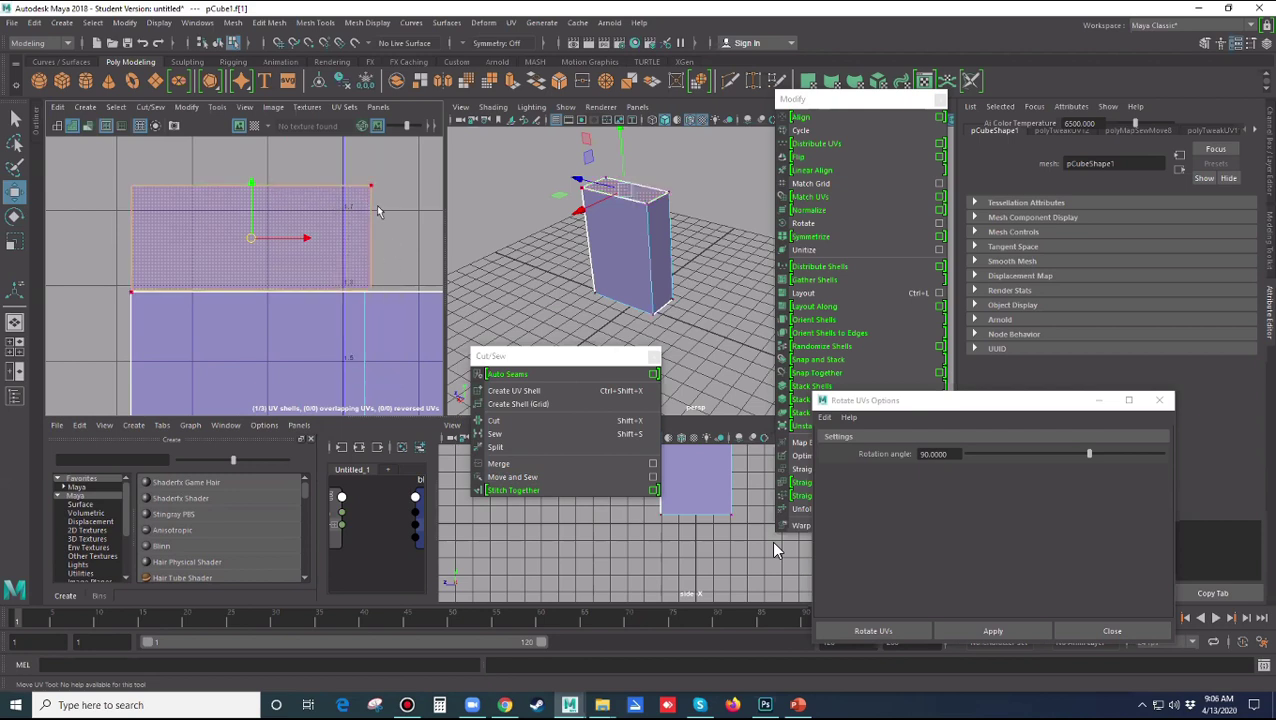
pyautogui.rightClick(356, 199)
pyautogui.click(417, 207)
pyautogui.click(372, 202)
pyautogui.click(366, 294)
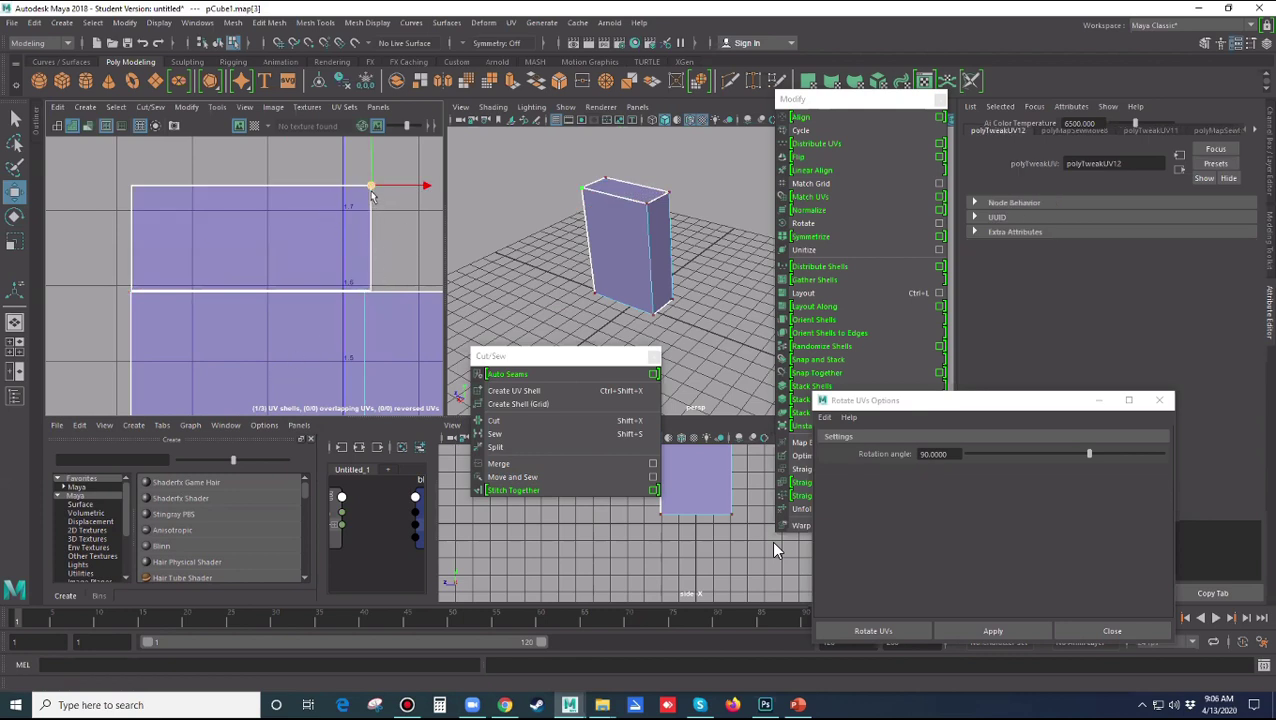
pyautogui.keyDown('shift'); pyautogui.click(372, 292); pyautogui.keyUp('shift')
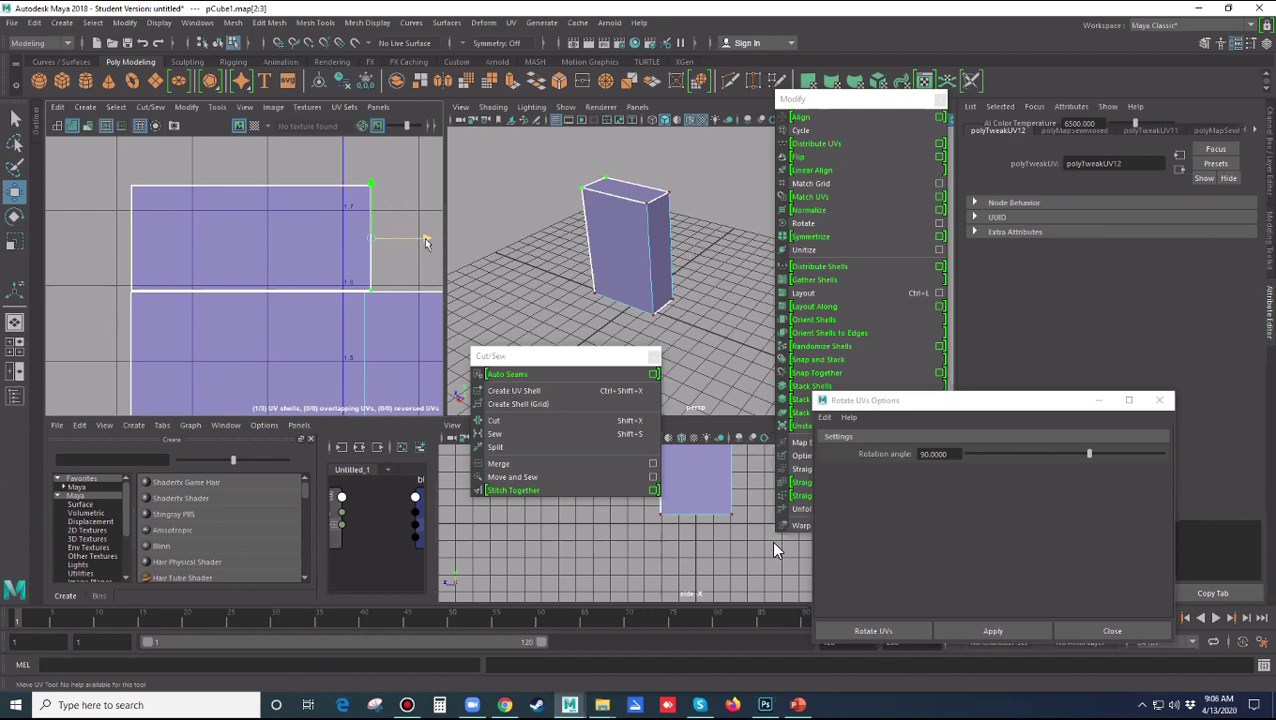
pyautogui.moveTo(350, 207); pyautogui.dragTo(405, 210, button='right')
pyautogui.moveTo(423, 241); pyautogui.dragTo(419, 242)
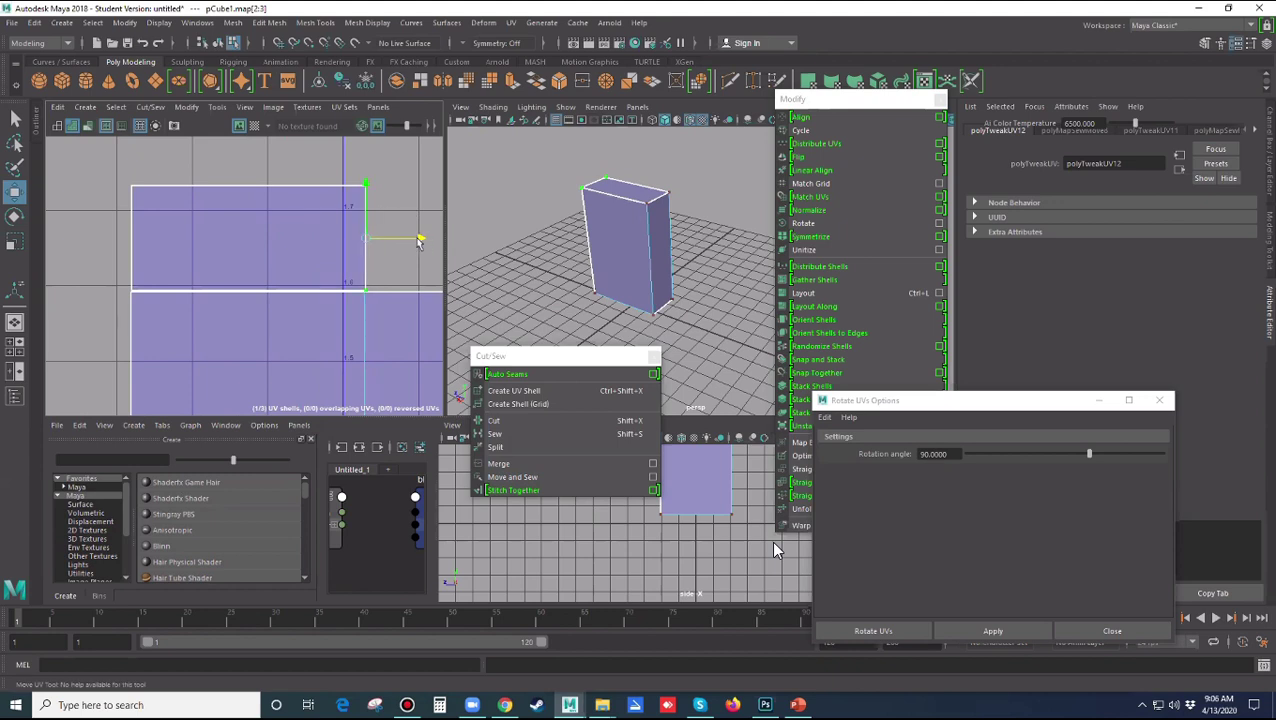
# Step: Select the upper small shell's face and rotate it by 90 degrees twice so its matching edge faces the large face
pyautogui.moveTo(286, 257)
pyautogui.mouseDown(button='right')
pyautogui.moveTo(285, 292)
pyautogui.moveTo(293, 238)
pyautogui.mouseUp(button='right')
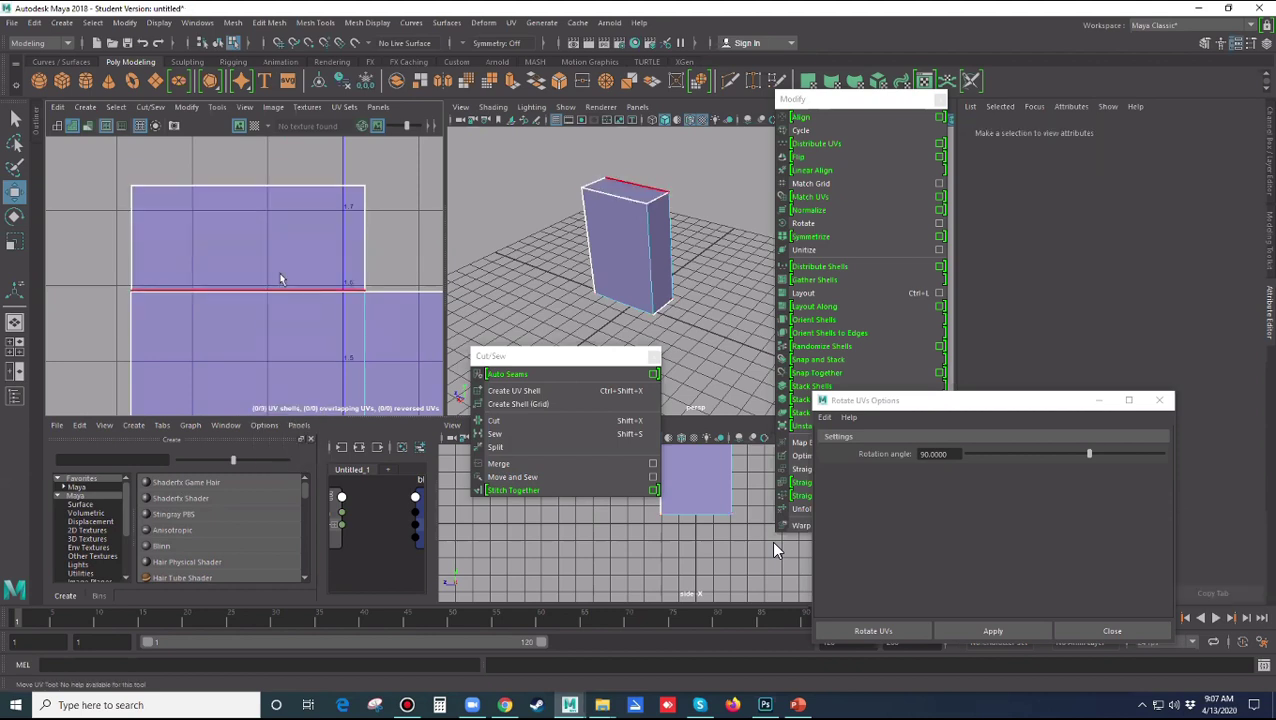
pyautogui.click(293, 200)
pyautogui.moveTo(305, 233); pyautogui.dragTo(301, 268, button='right')
pyautogui.click(322, 242)
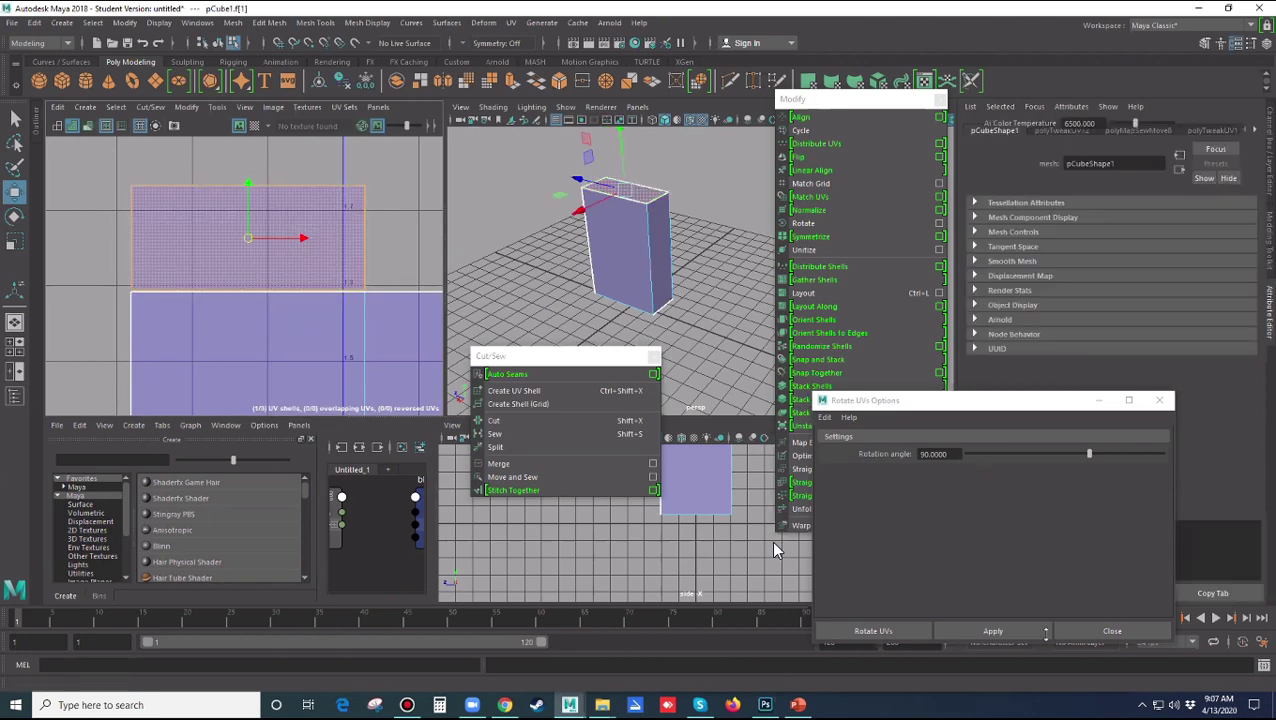
pyautogui.click(1026, 631)
pyautogui.click(1026, 631)
# Step: Select the edge between the upper small shell and the large face below and join them with Move and Sew
pyautogui.moveTo(278, 268); pyautogui.dragTo(276, 230, button='right')
pyautogui.click(278, 291)
pyautogui.hotkey('ctrl', 'z')
pyautogui.click(393, 252)
pyautogui.click(357, 292)
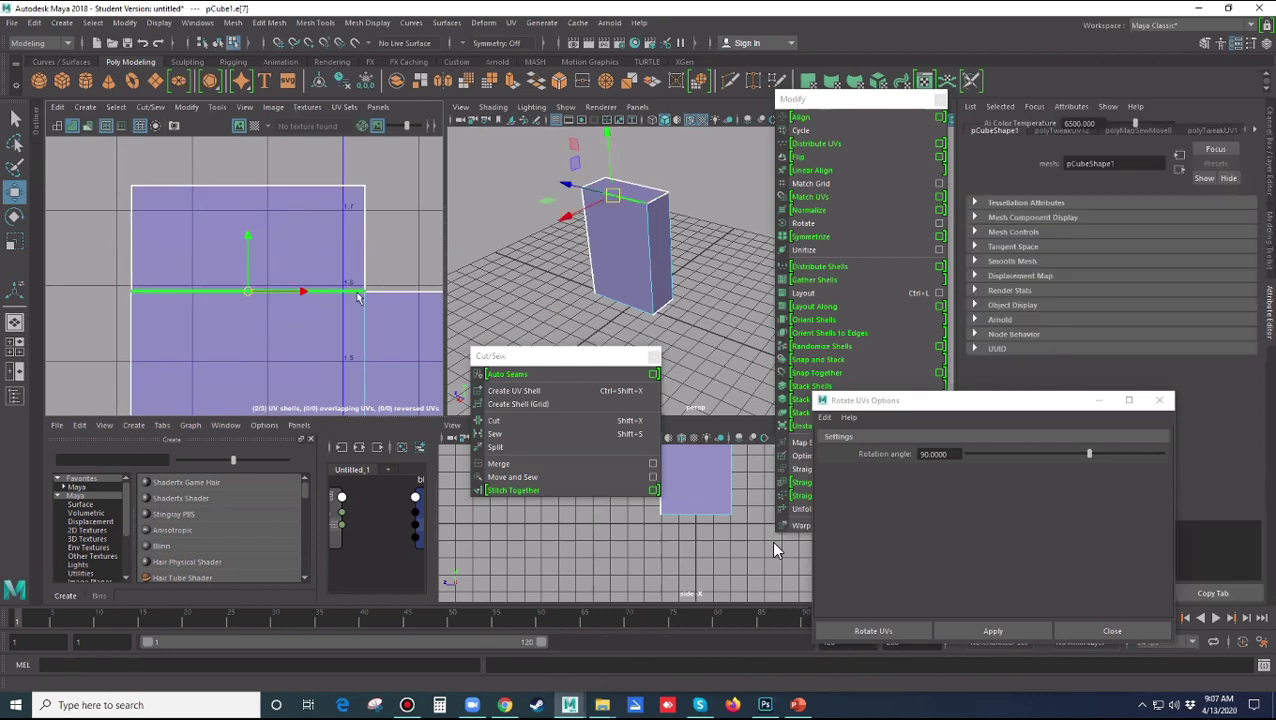
pyautogui.click(512, 477)
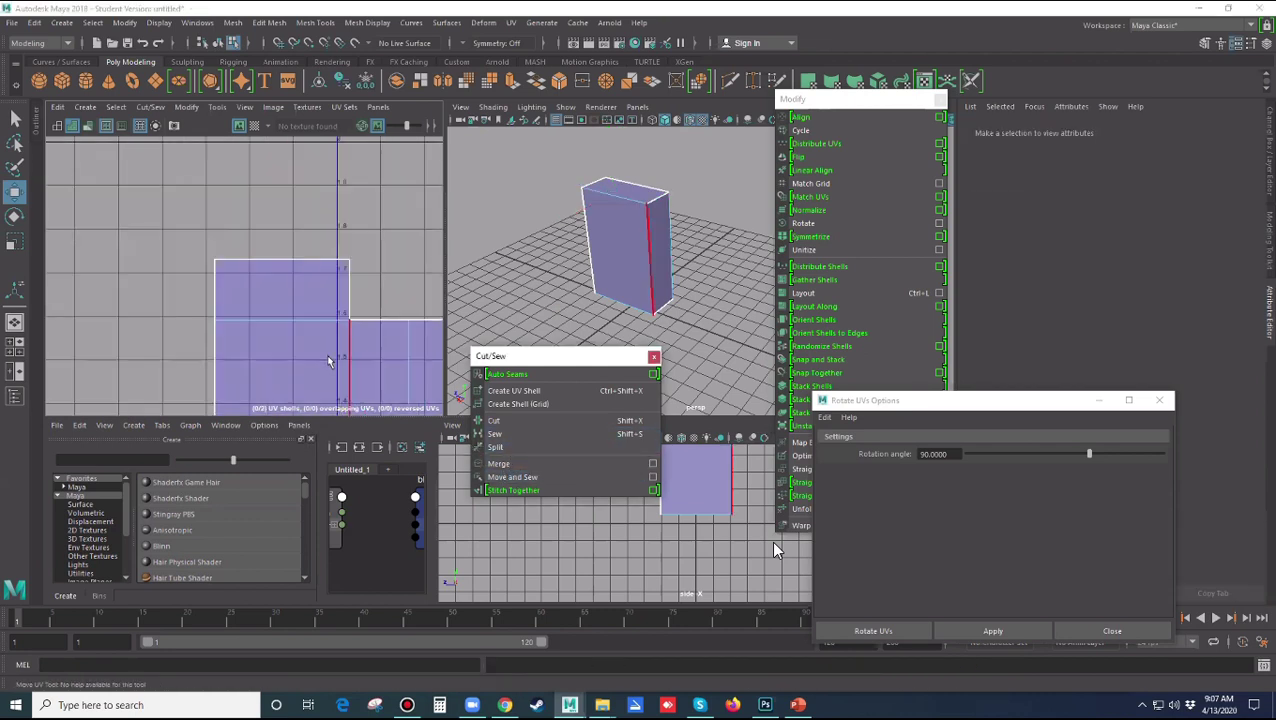
# Step: Select the left edge of the remaining narrow shell and join it to the second large face with Move and Sew
pyautogui.scroll(-4, 328, 361)
pyautogui.keyDown('alt'); pyautogui.moveTo(343, 359); pyautogui.dragTo(215, 237, button='middle'); pyautogui.keyUp('alt')
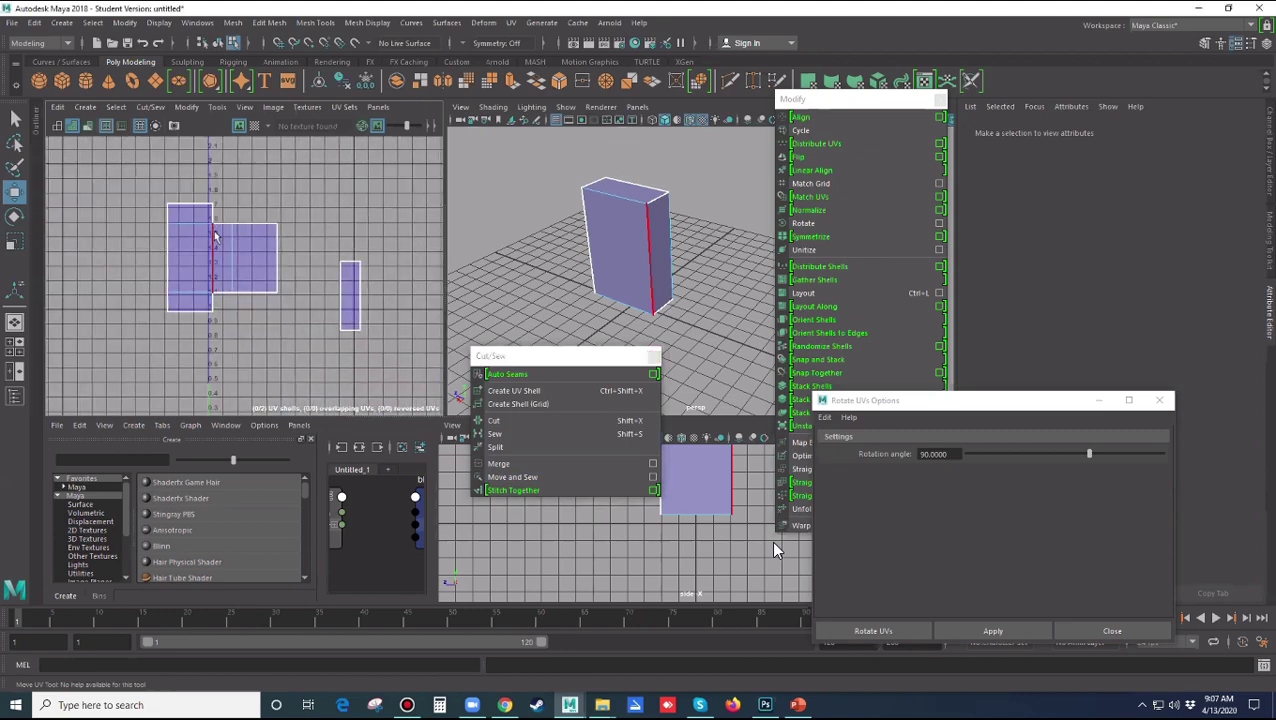
pyautogui.click(341, 285)
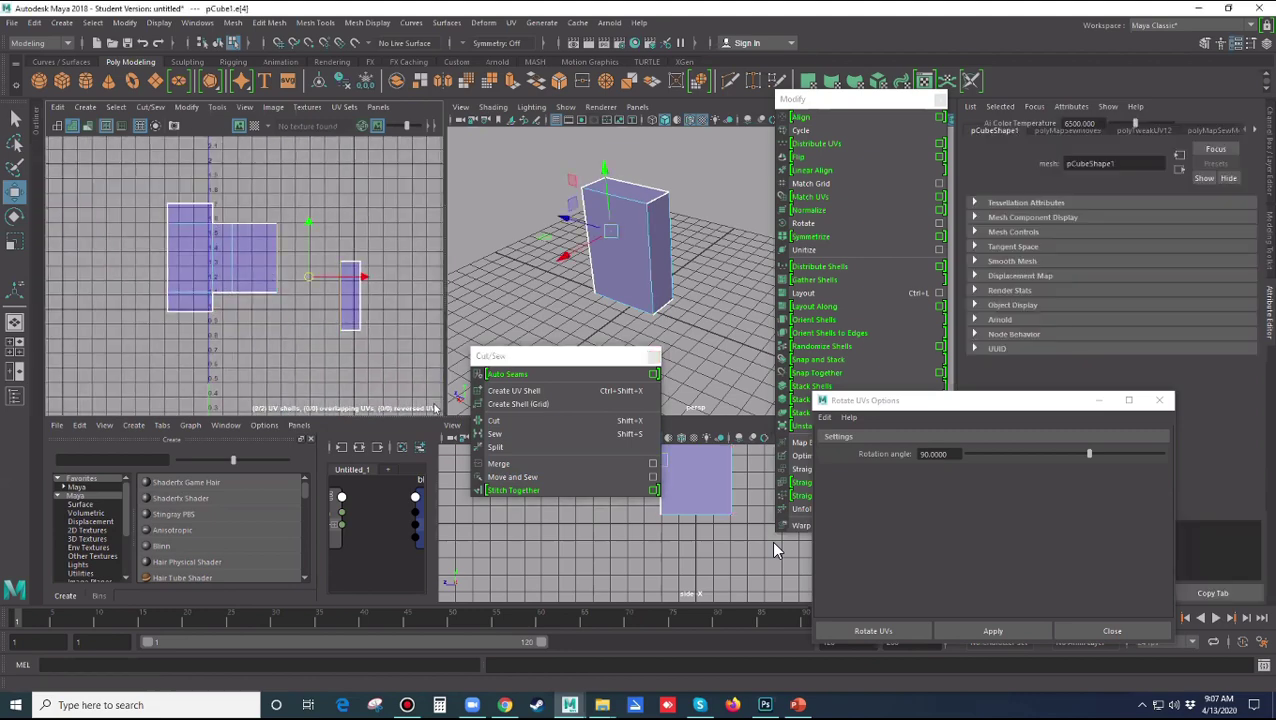
pyautogui.click(530, 478)
# Step: Try moving the second large face out of the joined layout, undo the move, and clear the selection
pyautogui.rightClick(230, 268)
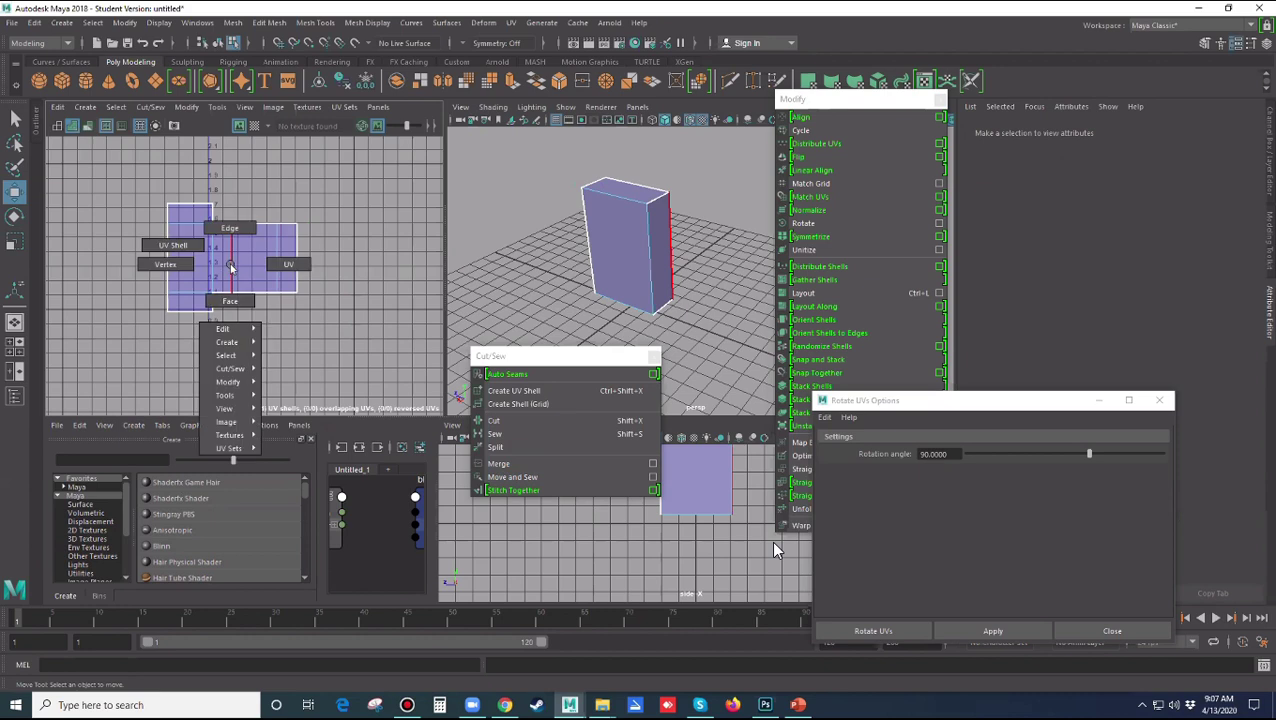
pyautogui.moveTo(260, 257); pyautogui.dragTo(247, 287, button='right')
pyautogui.click(251, 282)
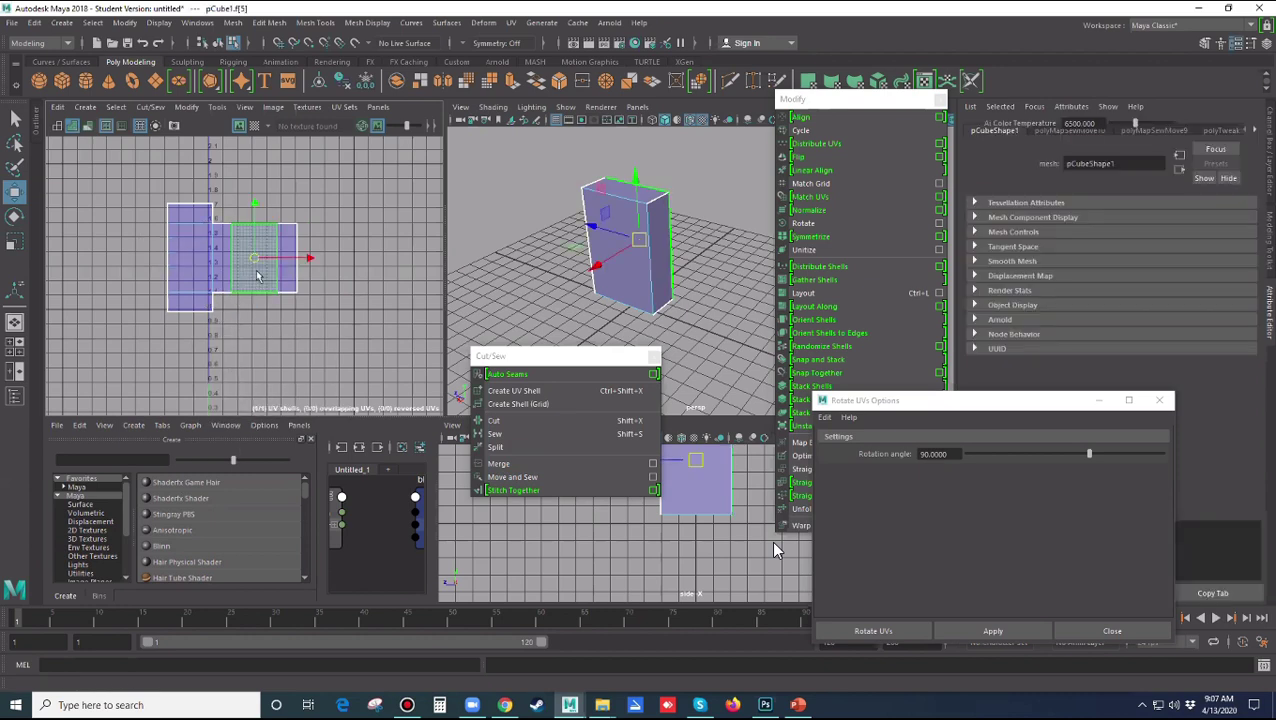
pyautogui.moveTo(251, 282); pyautogui.dragTo(268, 327)
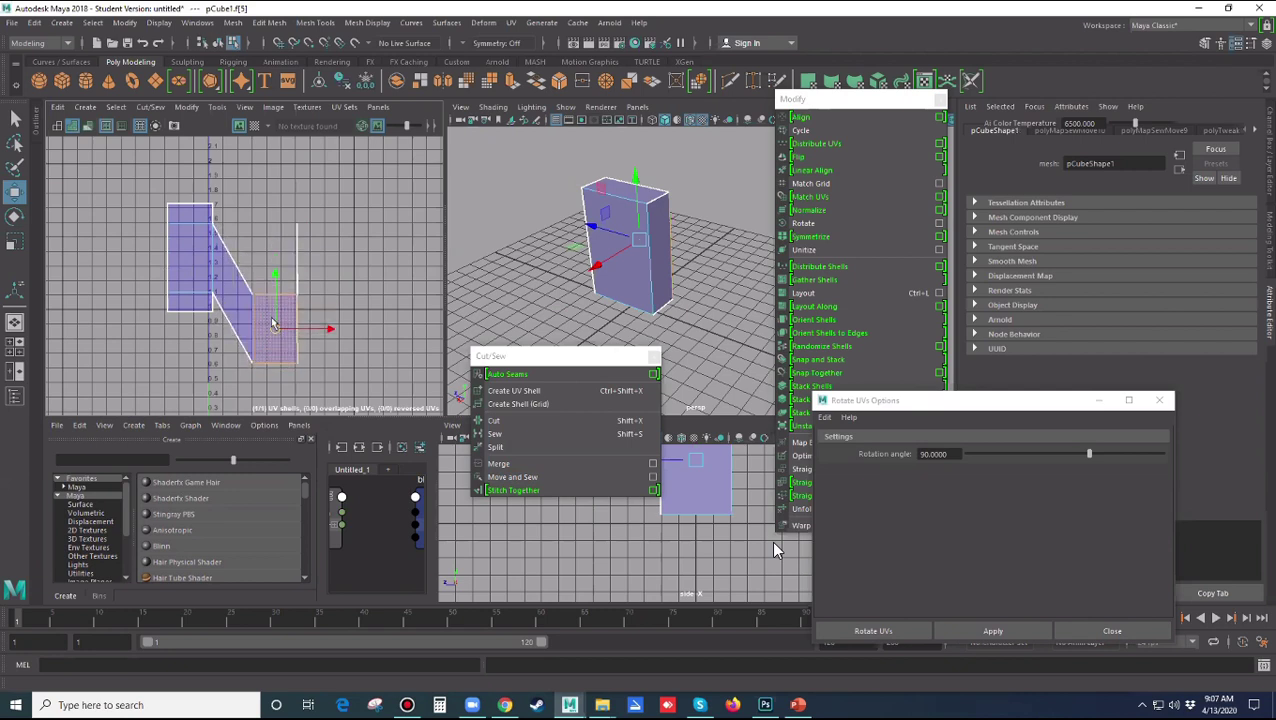
pyautogui.hotkey('ctrl', 'z')
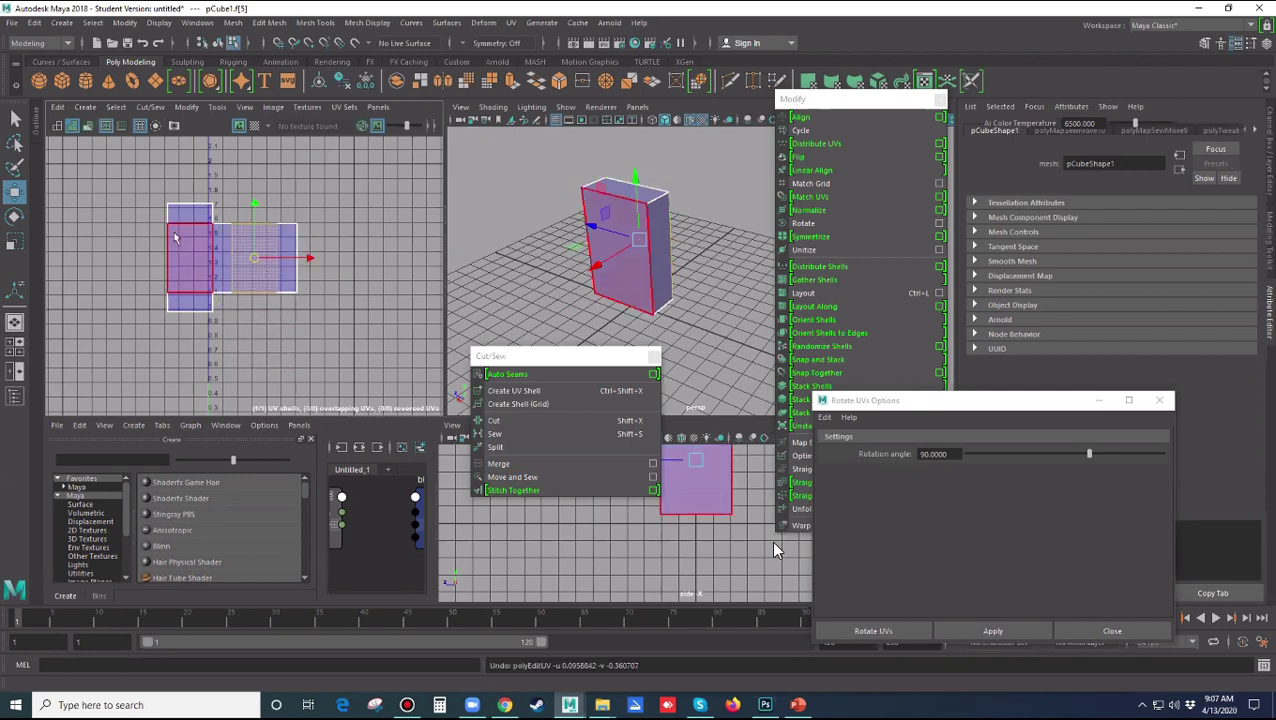
pyautogui.click(149, 182)
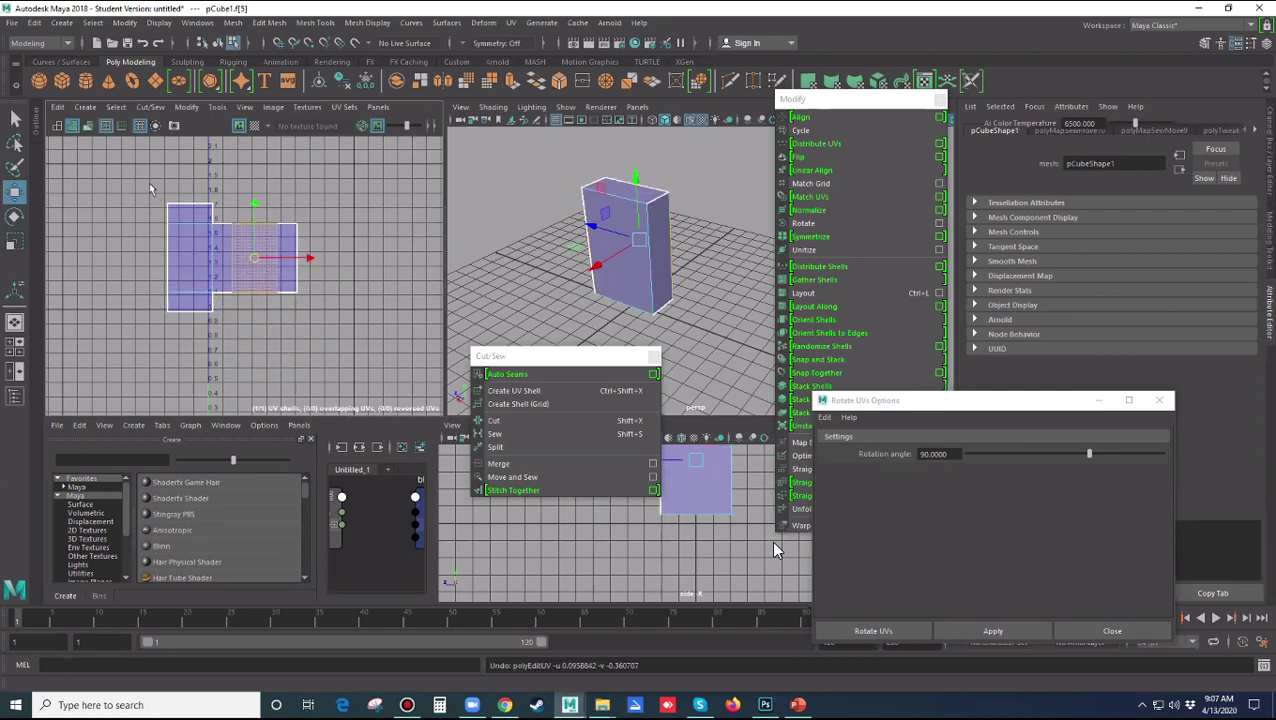
pyautogui.click(338, 347)
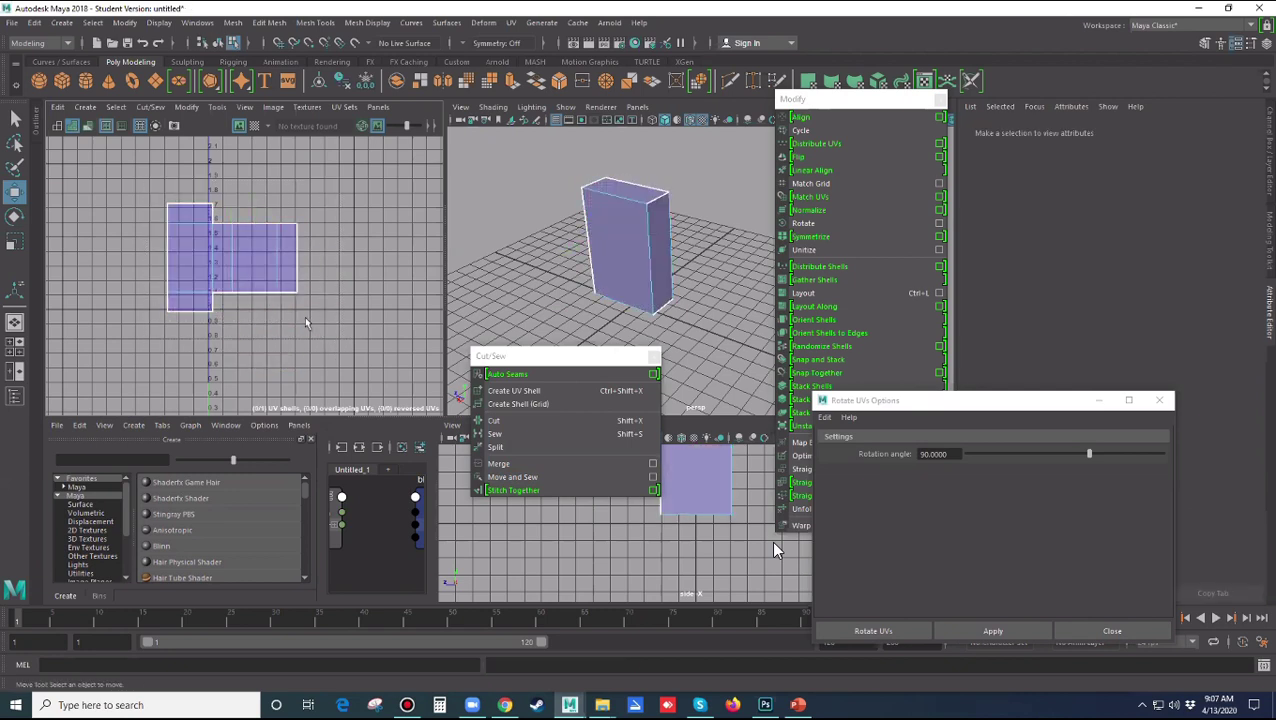
# Step: Select all faces of the joined UV shell and move it into the 0 to 1 UV square near the origin
pyautogui.click(256, 271)
pyautogui.moveTo(231, 262); pyautogui.dragTo(280, 309)
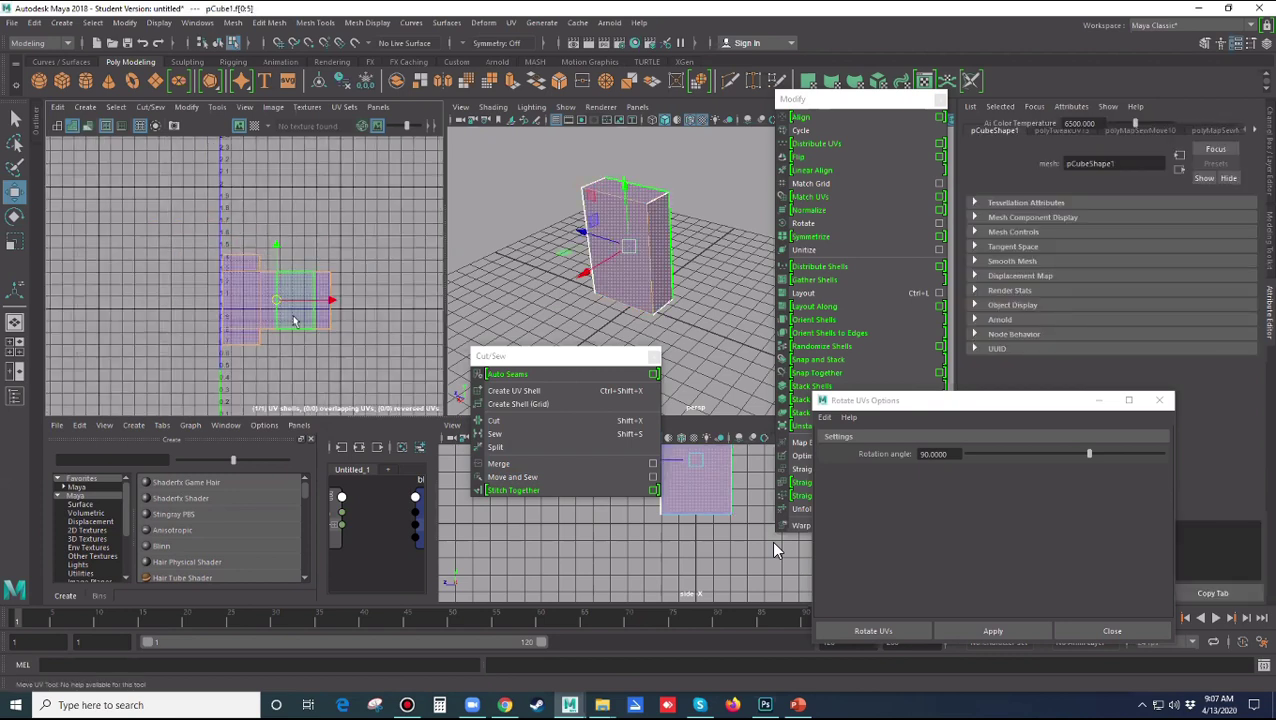
pyautogui.moveTo(277, 302); pyautogui.dragTo(336, 302)
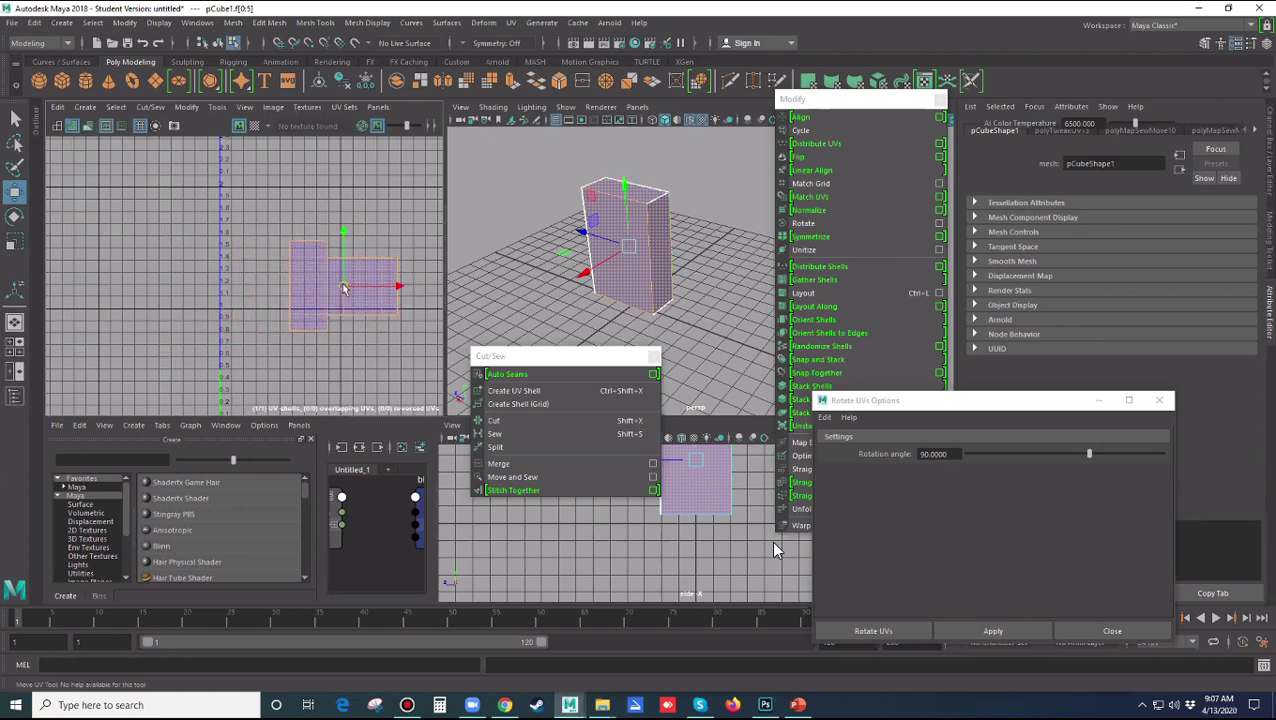
pyautogui.keyDown('alt'); pyautogui.moveTo(313, 365); pyautogui.dragTo(270, 281, button='middle'); pyautogui.keyUp('alt')
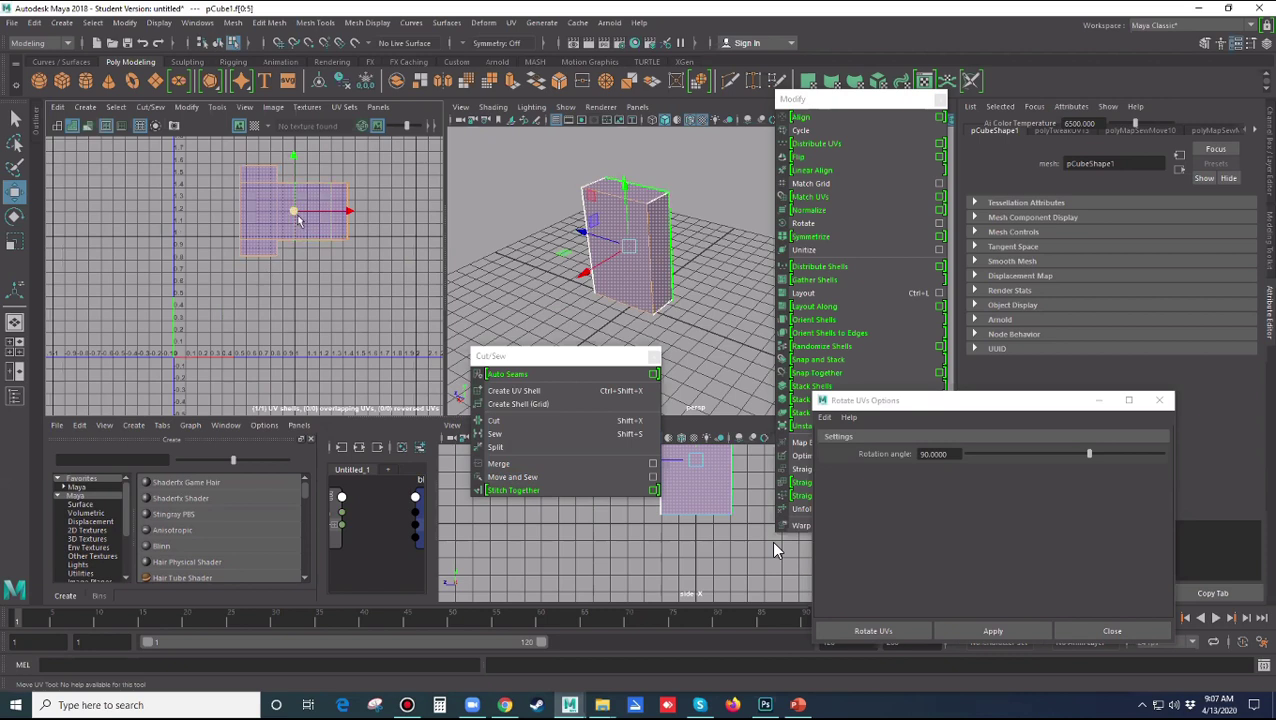
pyautogui.moveTo(295, 215); pyautogui.dragTo(233, 318)
pyautogui.scroll(2, 240, 310)
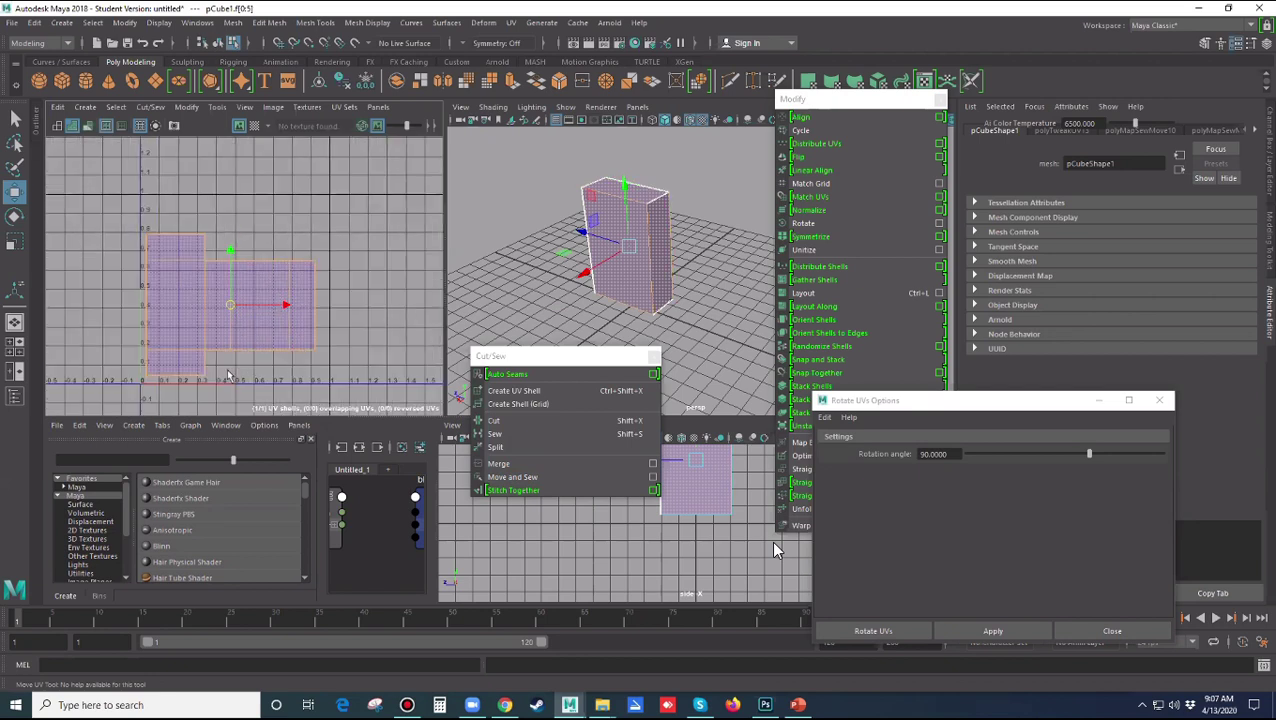
# Step: Scale the whole UV shell up uniformly and reposition its lower left corner near the UV origin
pyautogui.press('r')
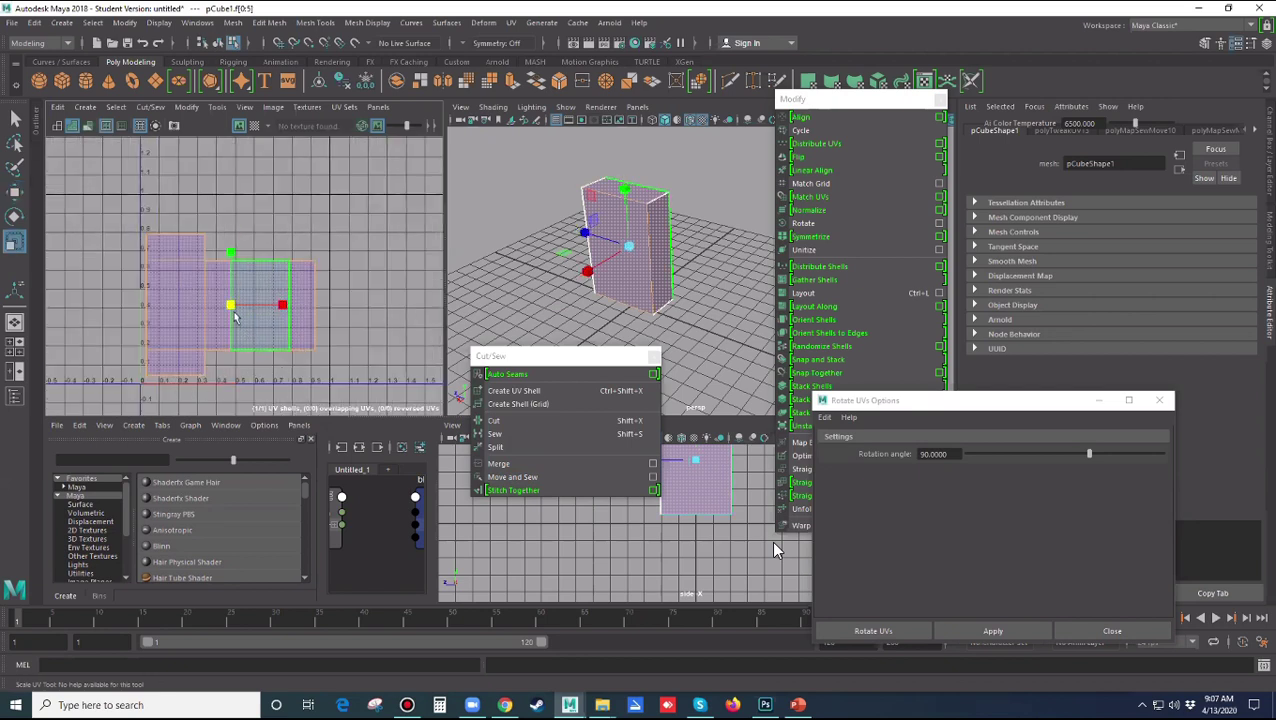
pyautogui.moveTo(232, 314)
pyautogui.mouseDown()
pyautogui.moveTo(240, 290)
pyautogui.moveTo(249, 296)
pyautogui.mouseUp()
pyautogui.press('w')
pyautogui.press('r')
pyautogui.press('w')
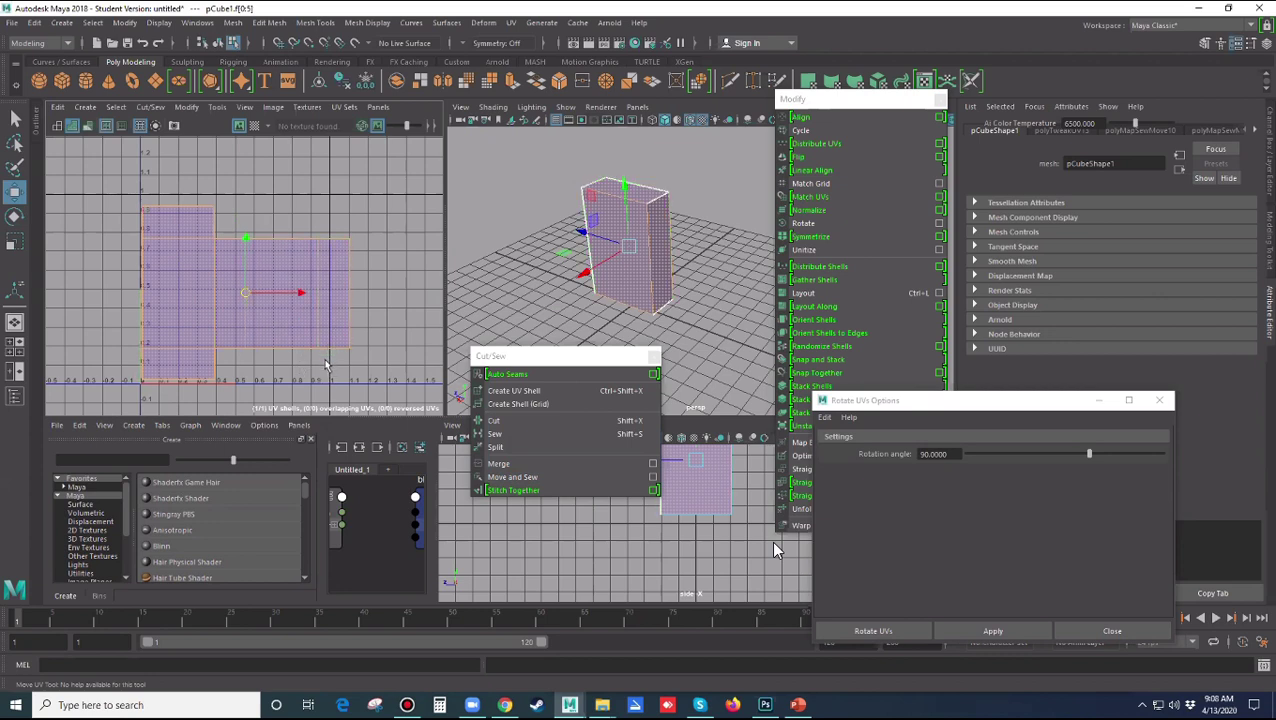
# Step: Scale the UV shell down slightly and place it so it fits inside the 0 to 1 square, then clear the selection
pyautogui.press('r')
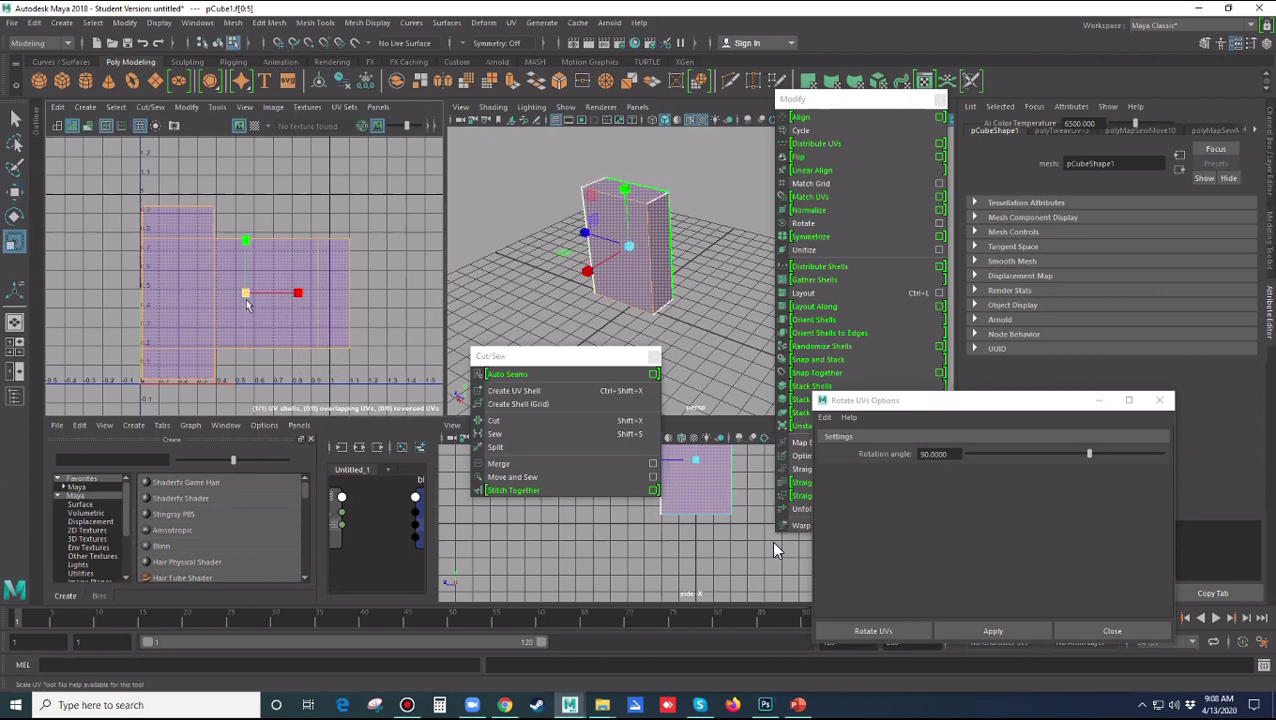
pyautogui.moveTo(245, 296)
pyautogui.mouseDown()
pyautogui.moveTo(228, 297)
pyautogui.moveTo(238, 302)
pyautogui.mouseUp()
pyautogui.press('w')
pyautogui.press('r')
pyautogui.press('w')
pyautogui.press('r')
pyautogui.press('w')
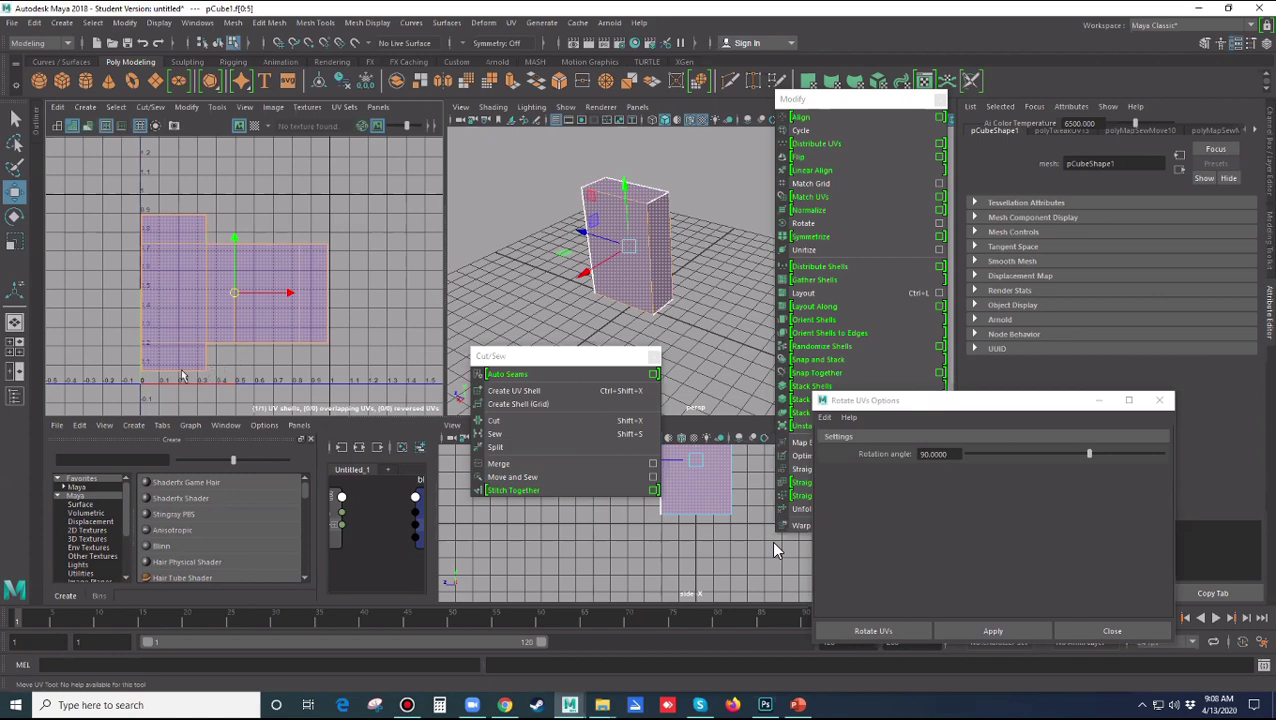
pyautogui.click(362, 345)
pyautogui.scroll(-1, 362, 345)
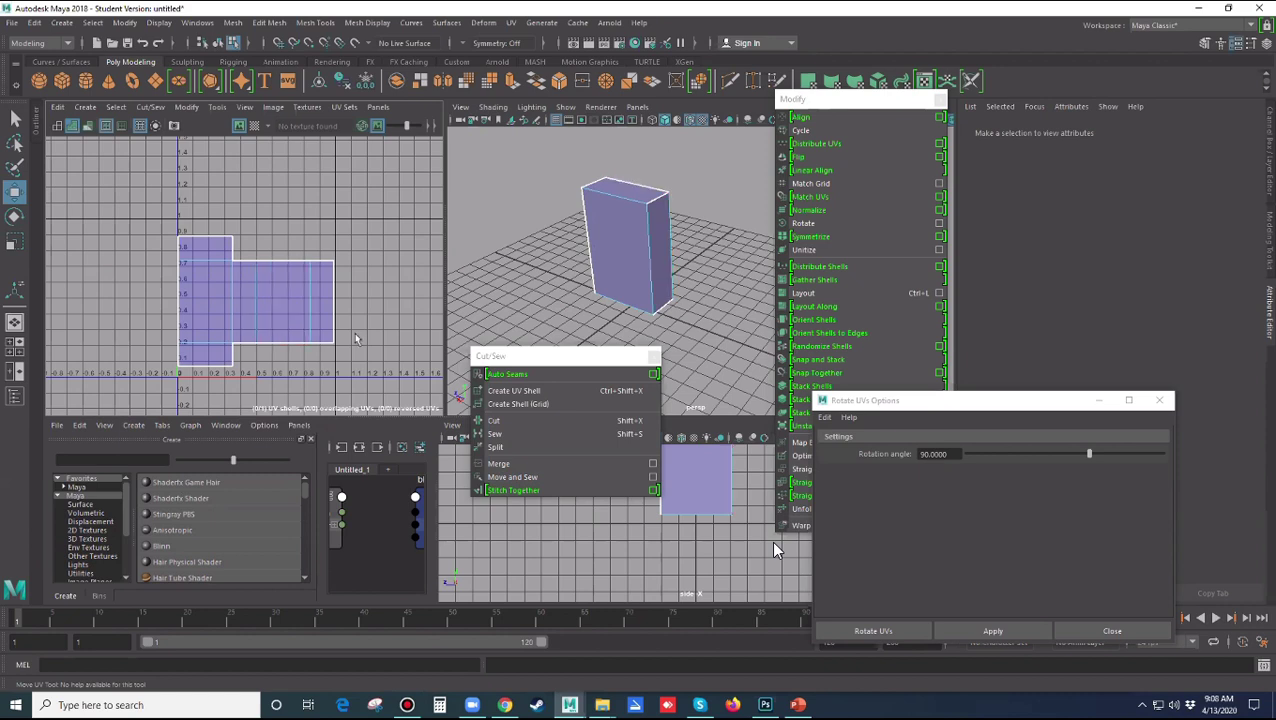
# Step: Enlarge the Hypershade panel by shrinking the views above it, and set that panel to show the Hypershade
pyautogui.click(322, 313)
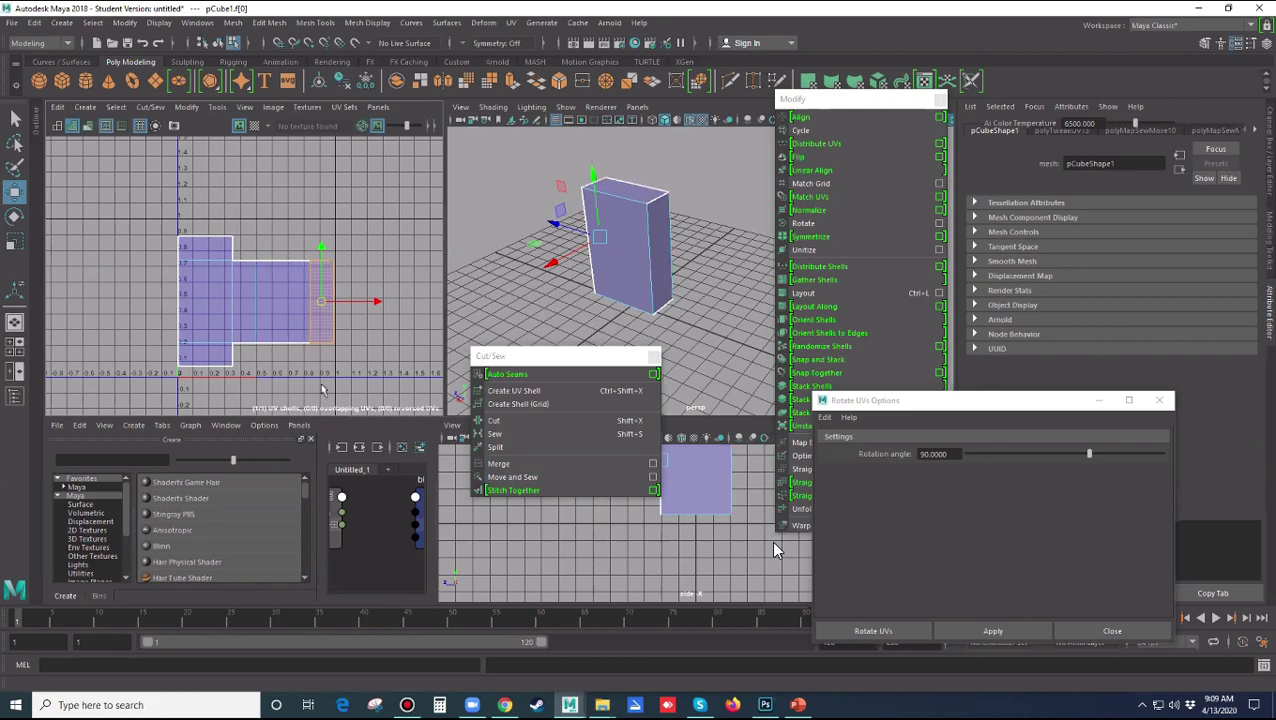
pyautogui.moveTo(335, 412); pyautogui.dragTo(345, 342)
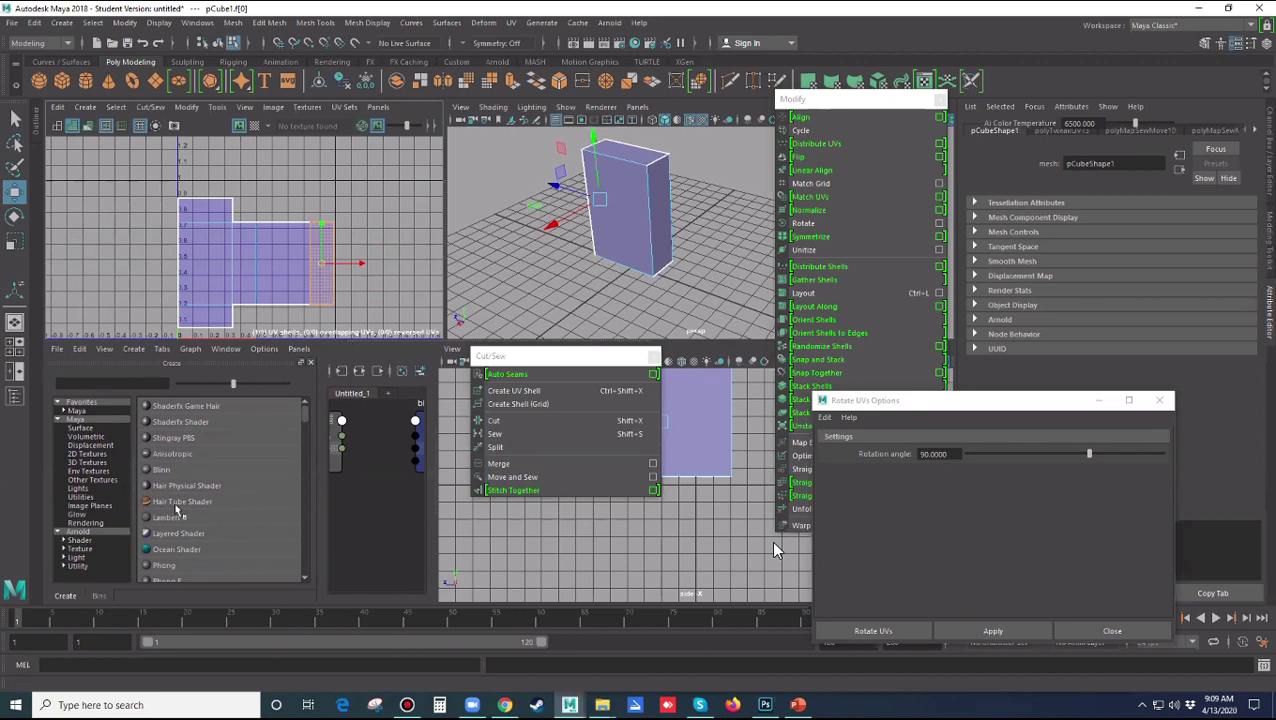
pyautogui.click(299, 349)
pyautogui.moveTo(311, 418)
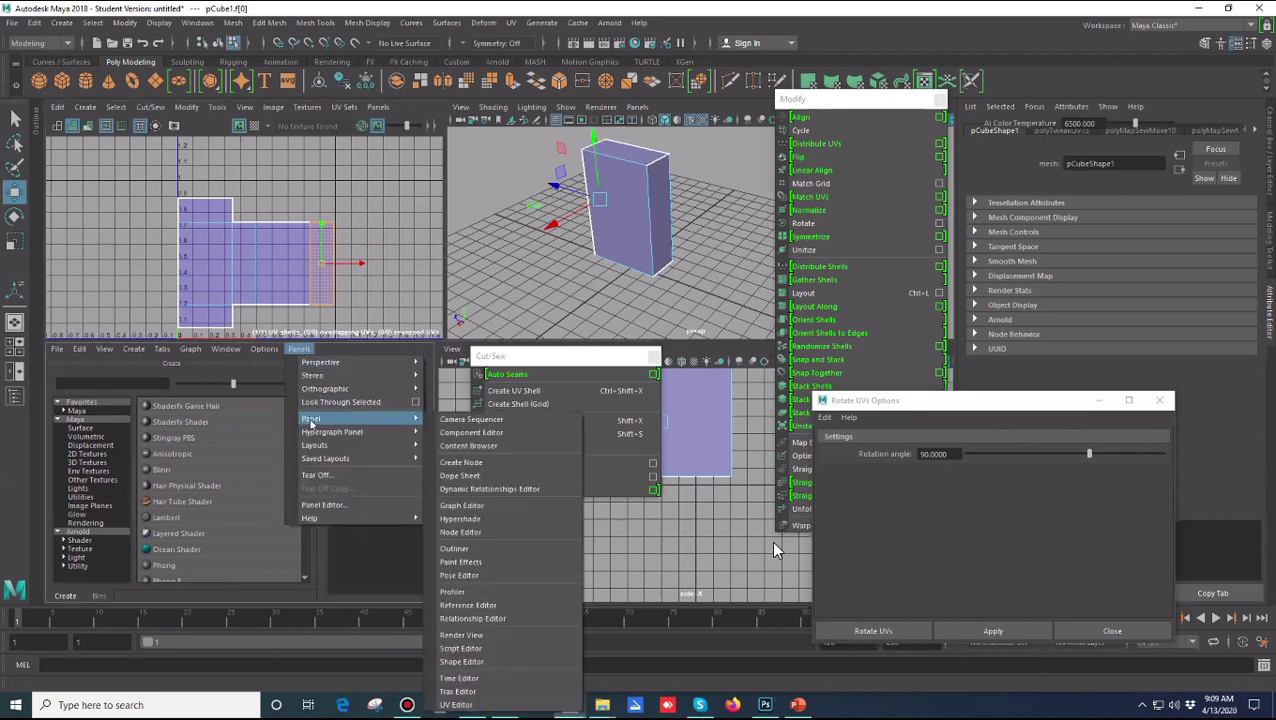
pyautogui.click(460, 518)
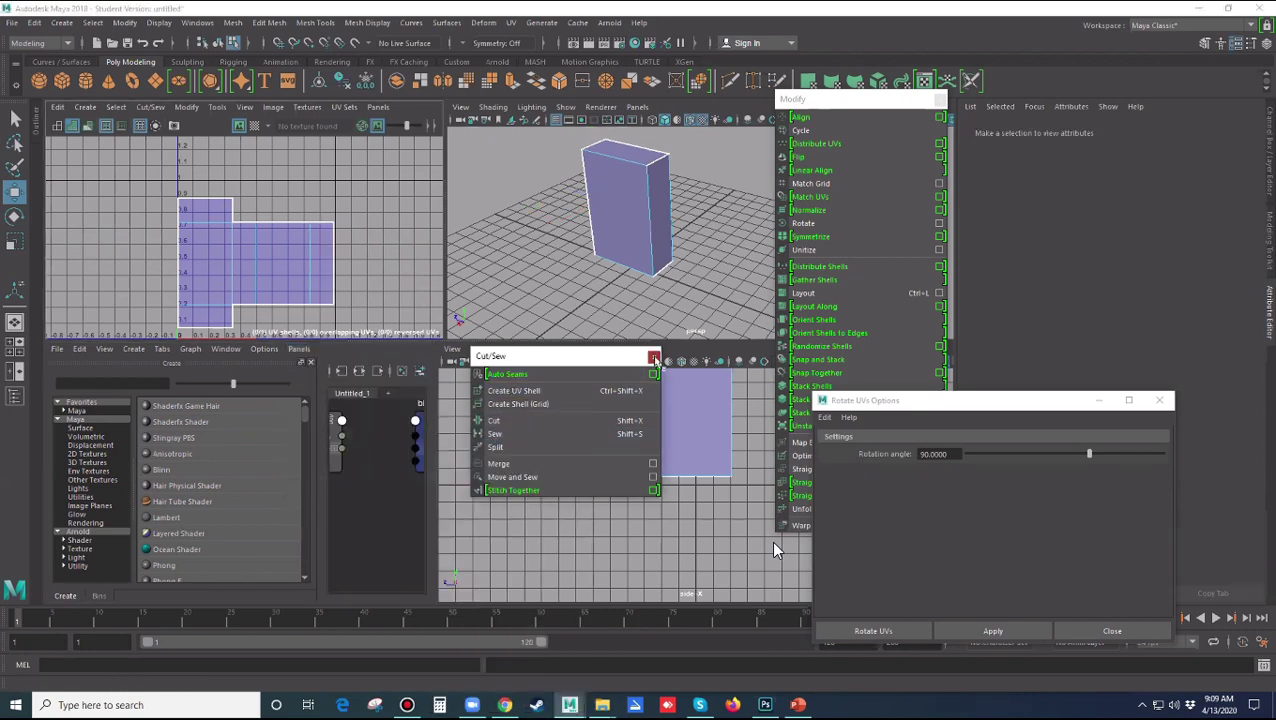
# Step: Close the floating Cut/Sew menu and open the Hypershade's material Browser
pyautogui.click(653, 357)
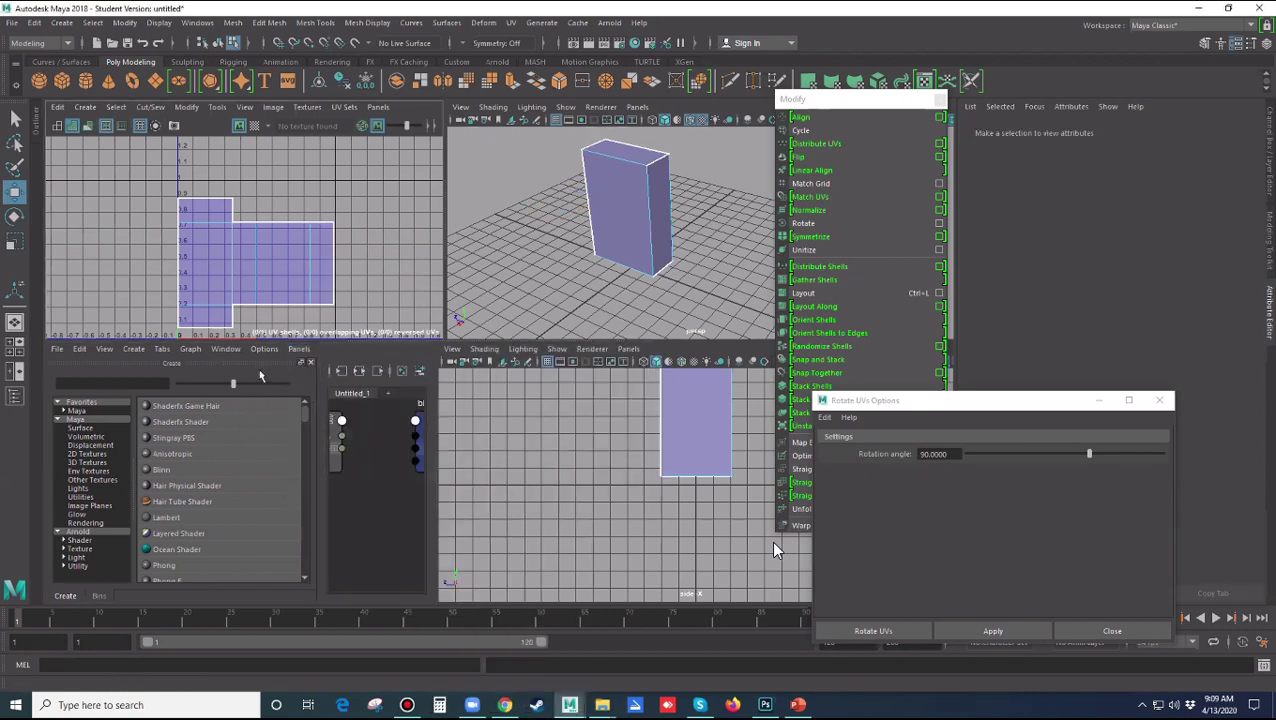
pyautogui.click(225, 348)
pyautogui.click(245, 375)
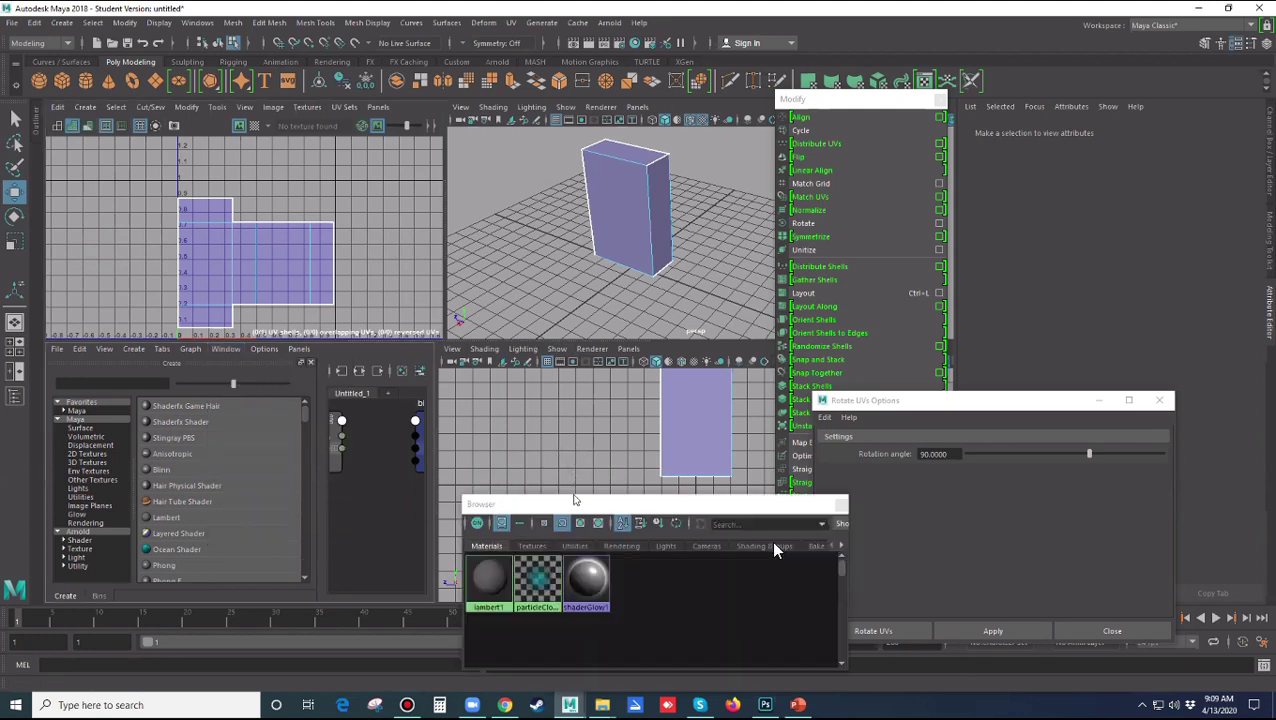
# Step: Create a Blinn material and rename it blinn_Temp
pyautogui.click(161, 471)
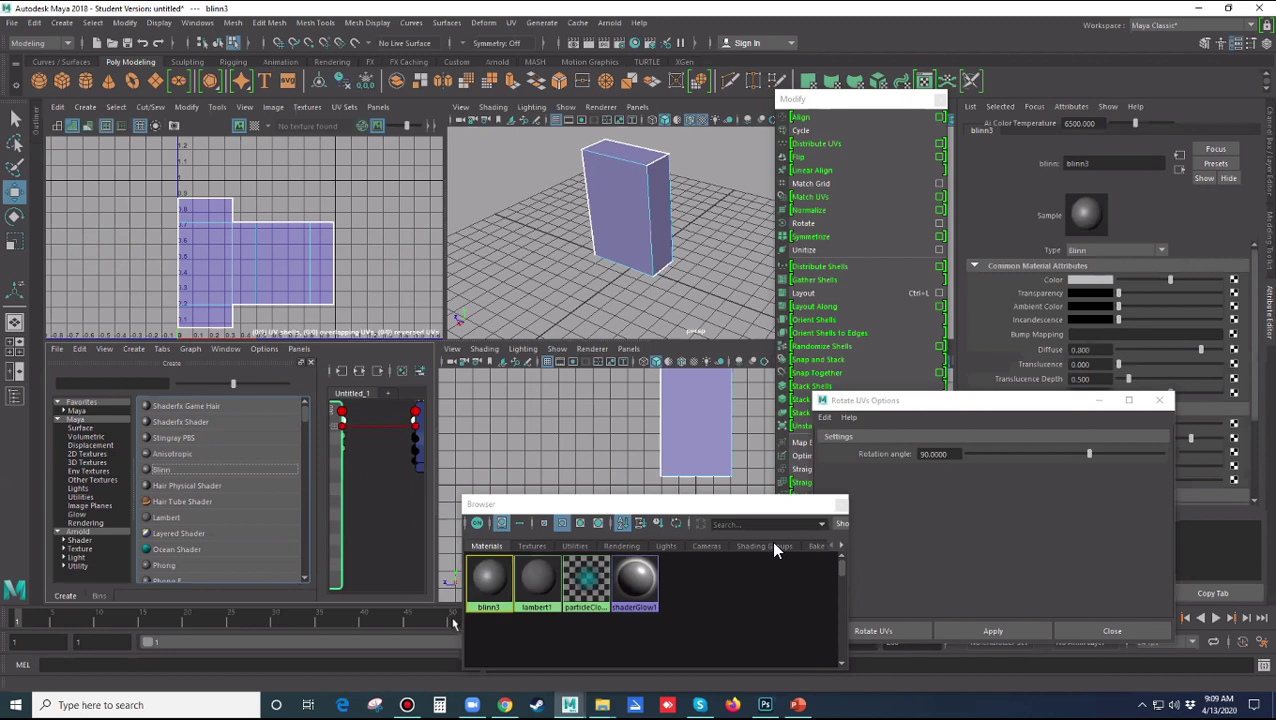
pyautogui.moveTo(533, 505); pyautogui.dragTo(484, 426)
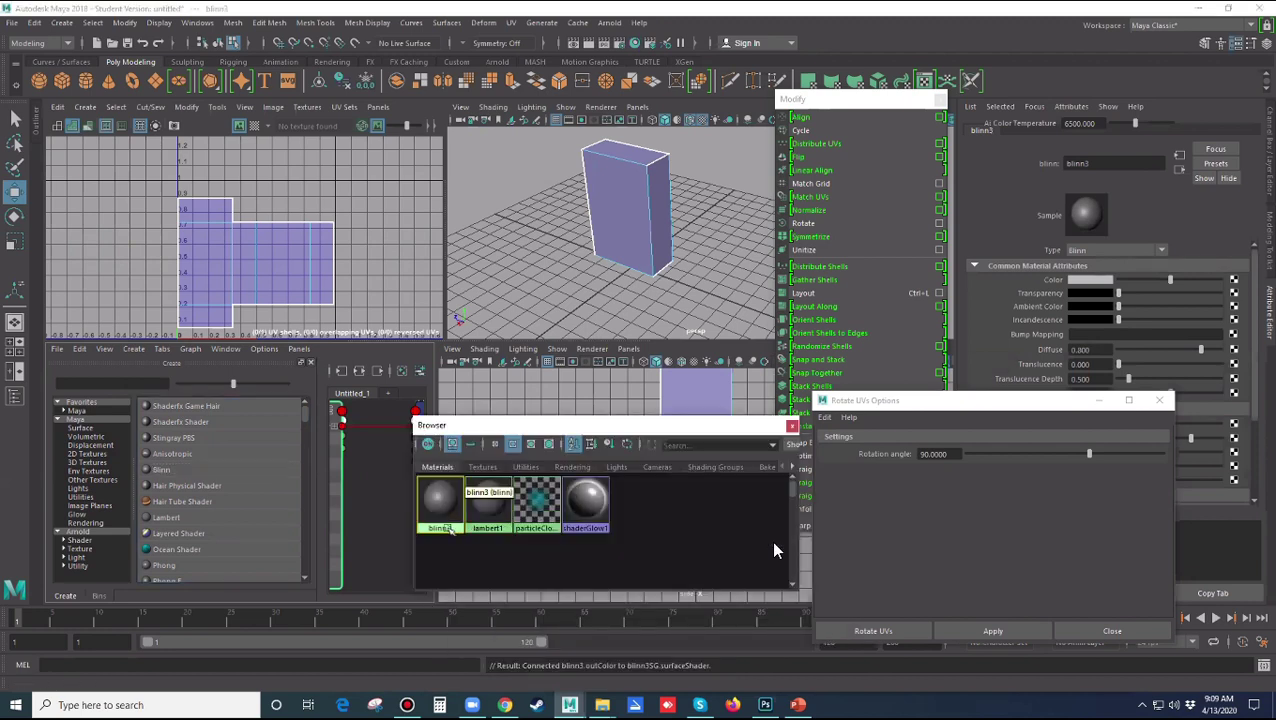
pyautogui.doubleClick(1094, 164)
pyautogui.click(1100, 167)
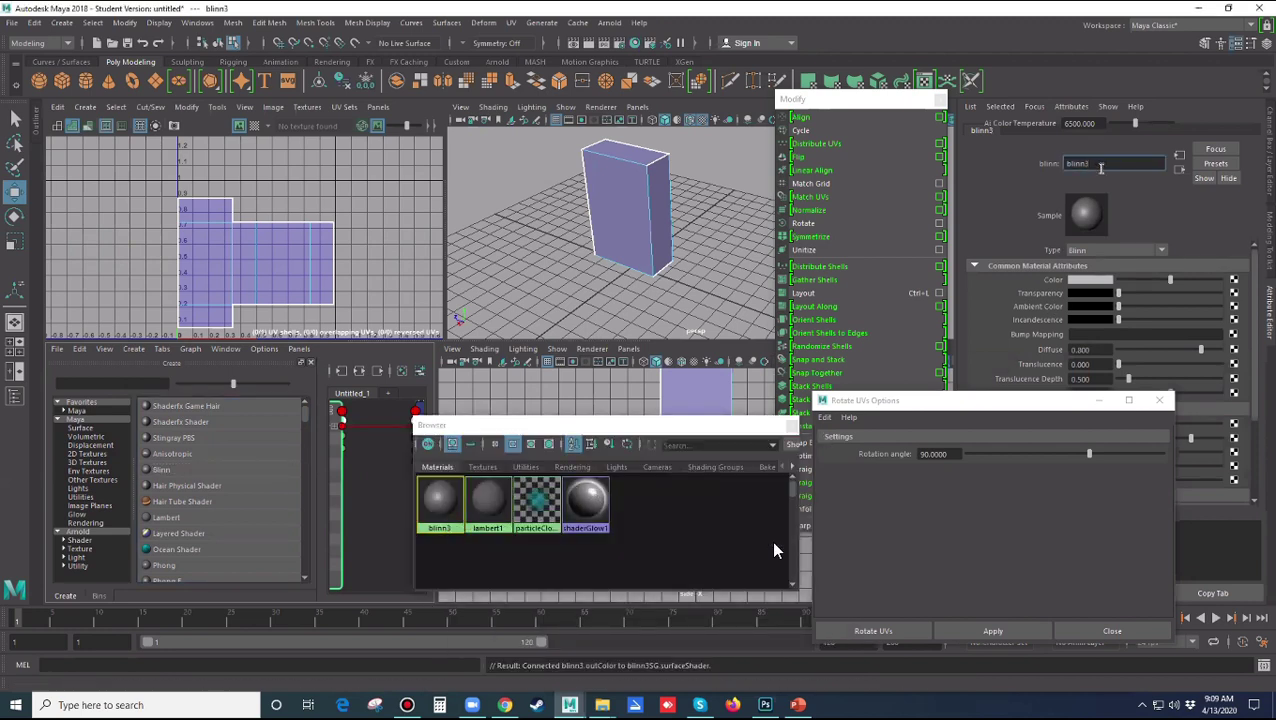
pyautogui.write('_Temp')
pyautogui.press('Return')
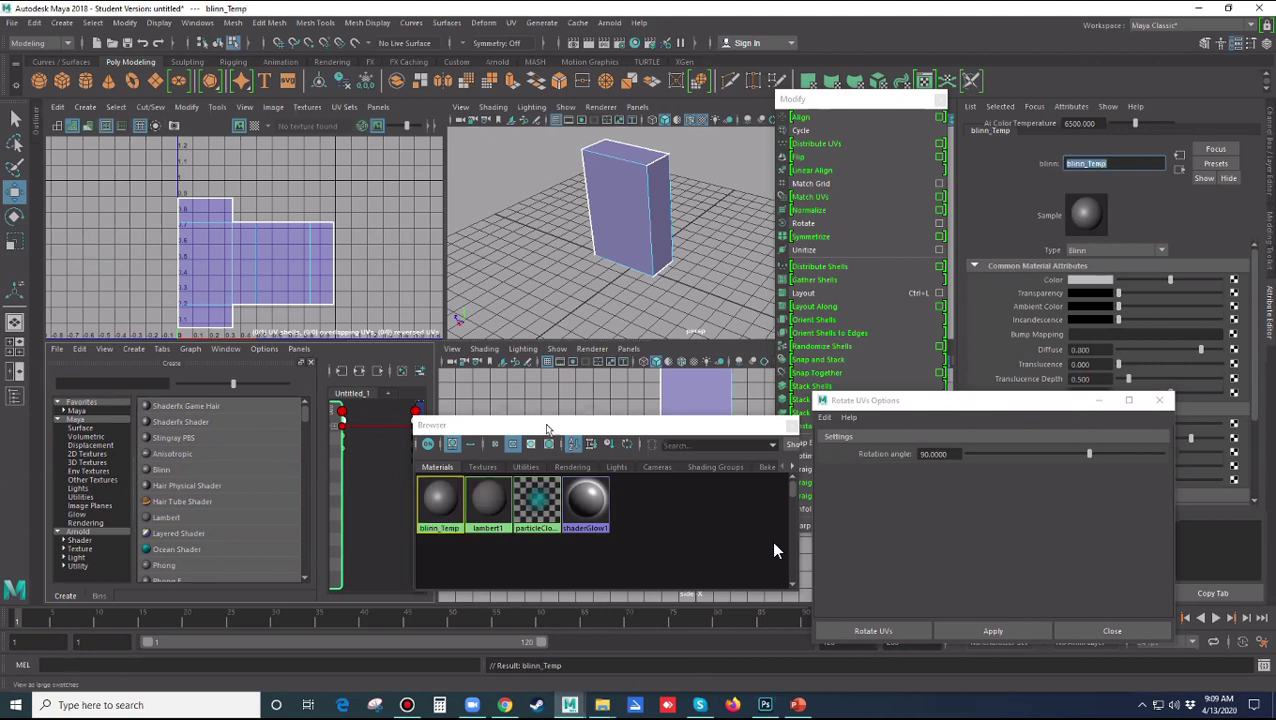
# Step: Map a Checker texture to the Color of blinn_Temp and inspect its Repeat UV fields
pyautogui.click(438, 498)
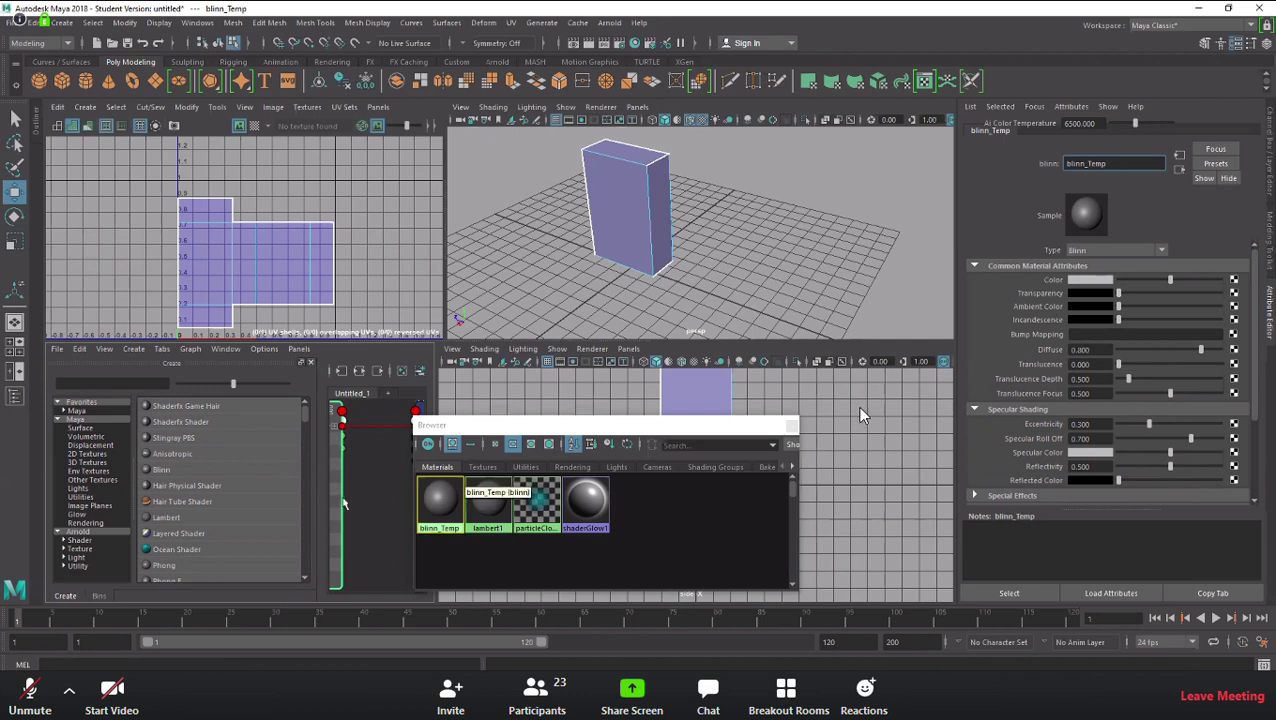
pyautogui.click(440, 496)
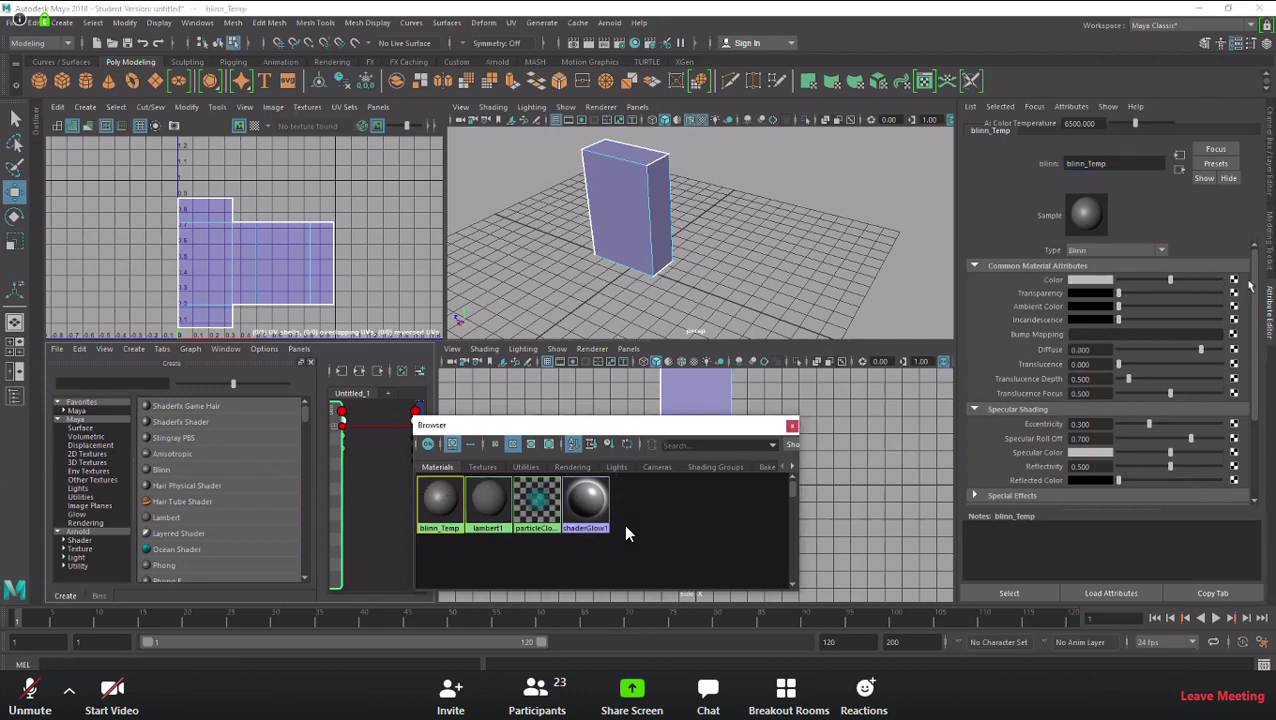
pyautogui.click(1234, 280)
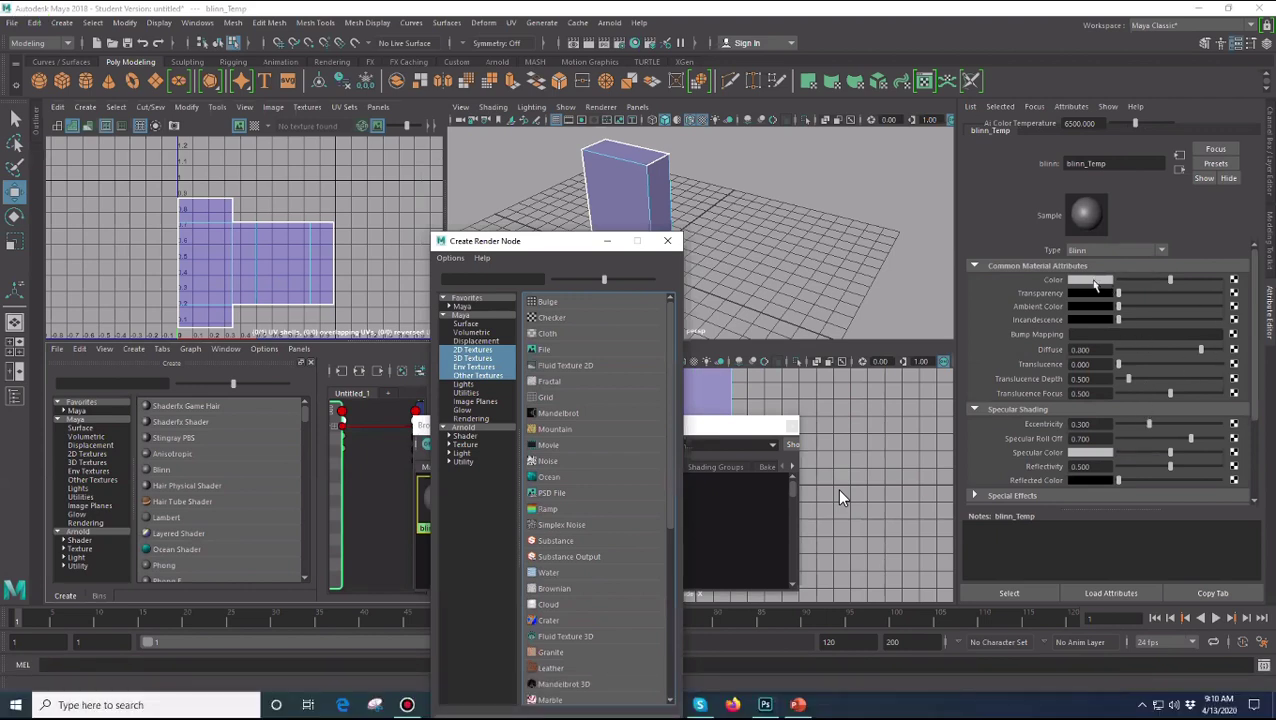
pyautogui.click(549, 317)
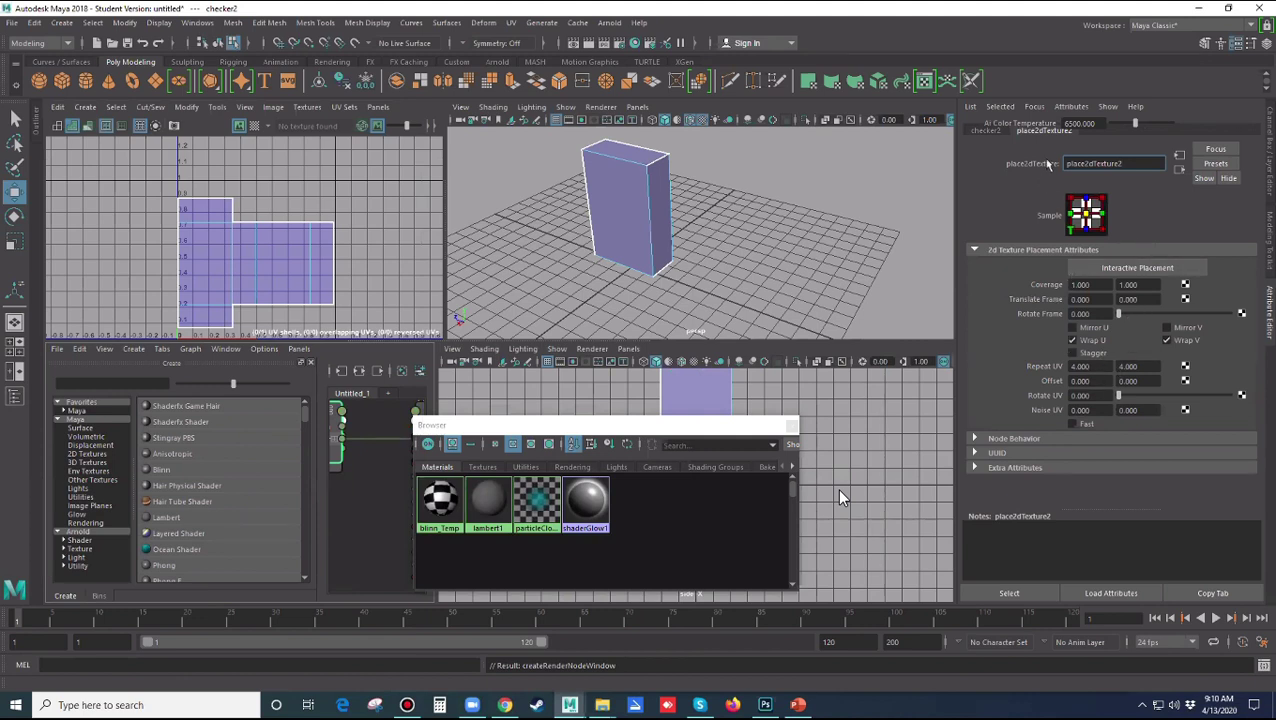
pyautogui.click(1085, 366)
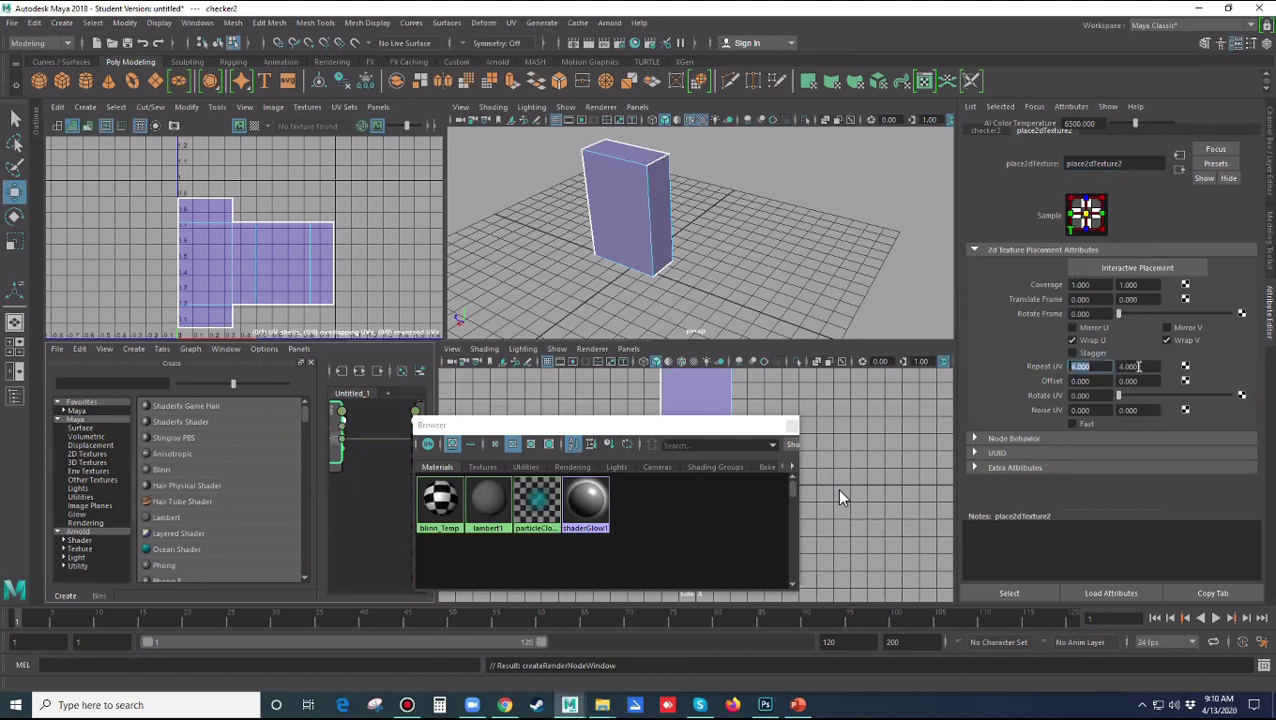
pyautogui.click(1132, 366)
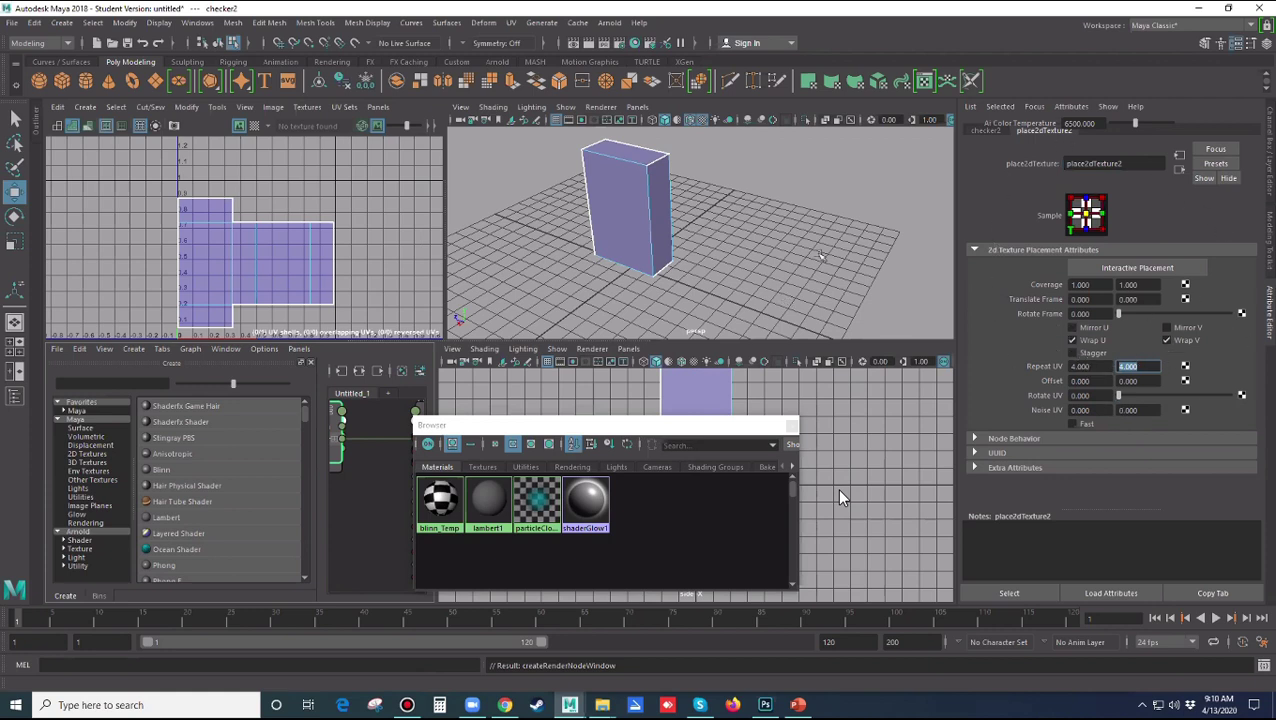
# Step: Switch the box to object mode, select it and assign the blinn_Temp material to it
pyautogui.click(820, 256)
pyautogui.moveTo(655, 199); pyautogui.dragTo(706, 184, button='right')
pyautogui.click(720, 206)
pyautogui.click(638, 201)
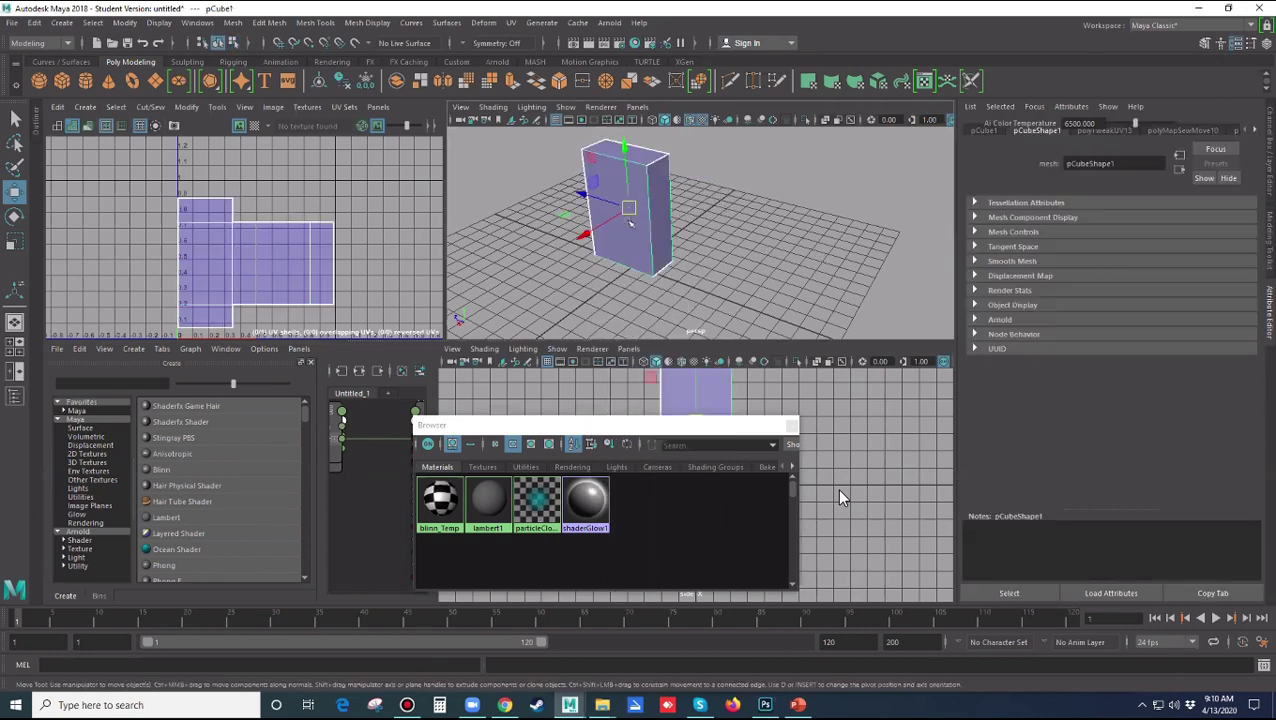
pyautogui.click(442, 491)
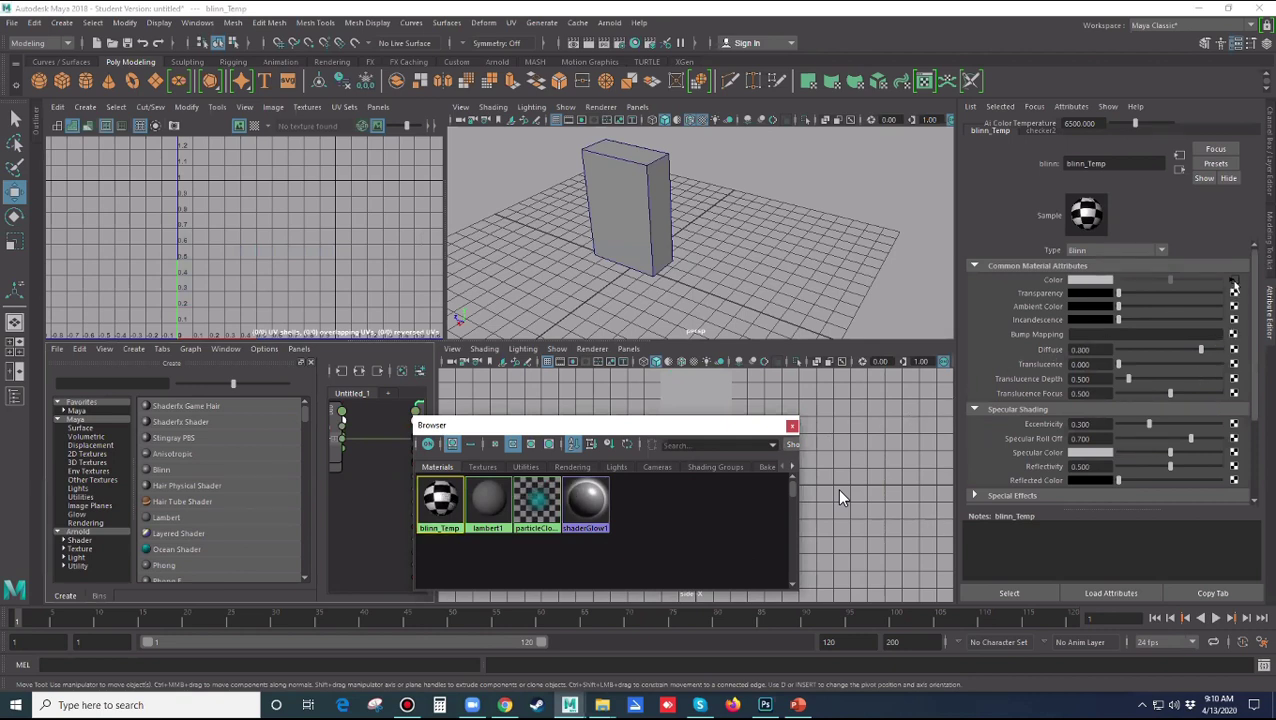
pyautogui.click(1235, 282)
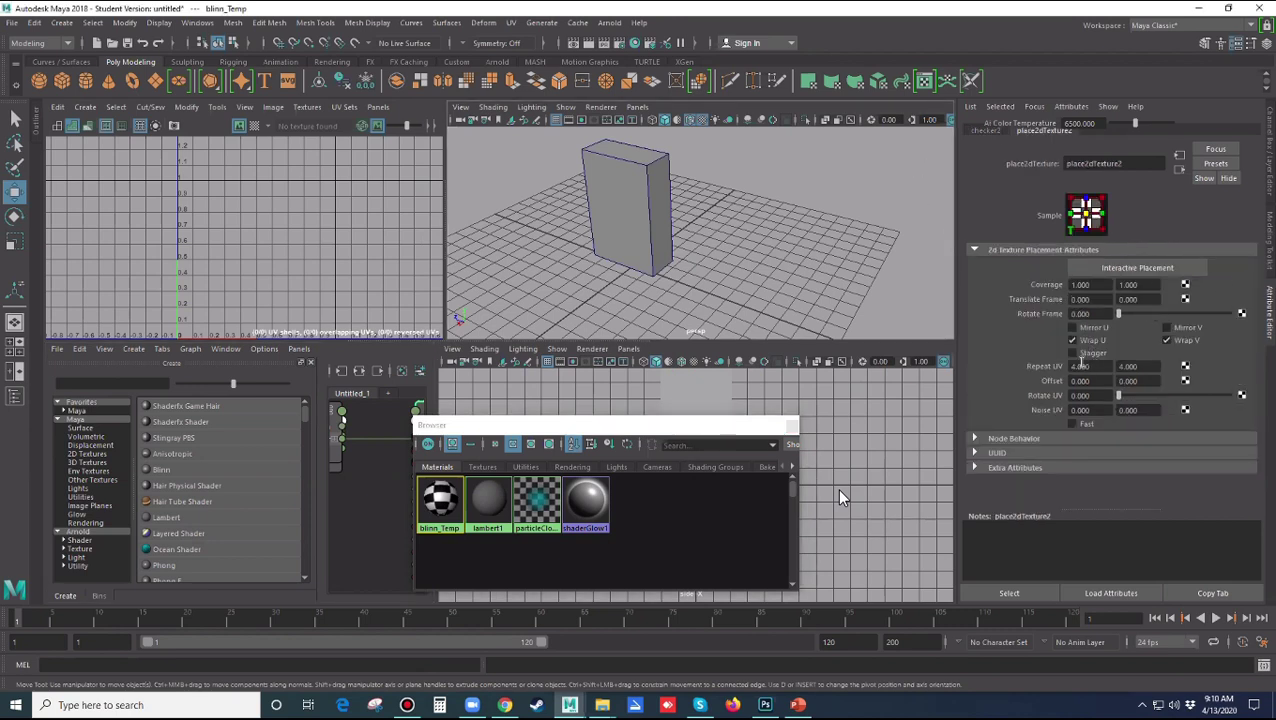
pyautogui.click(834, 253)
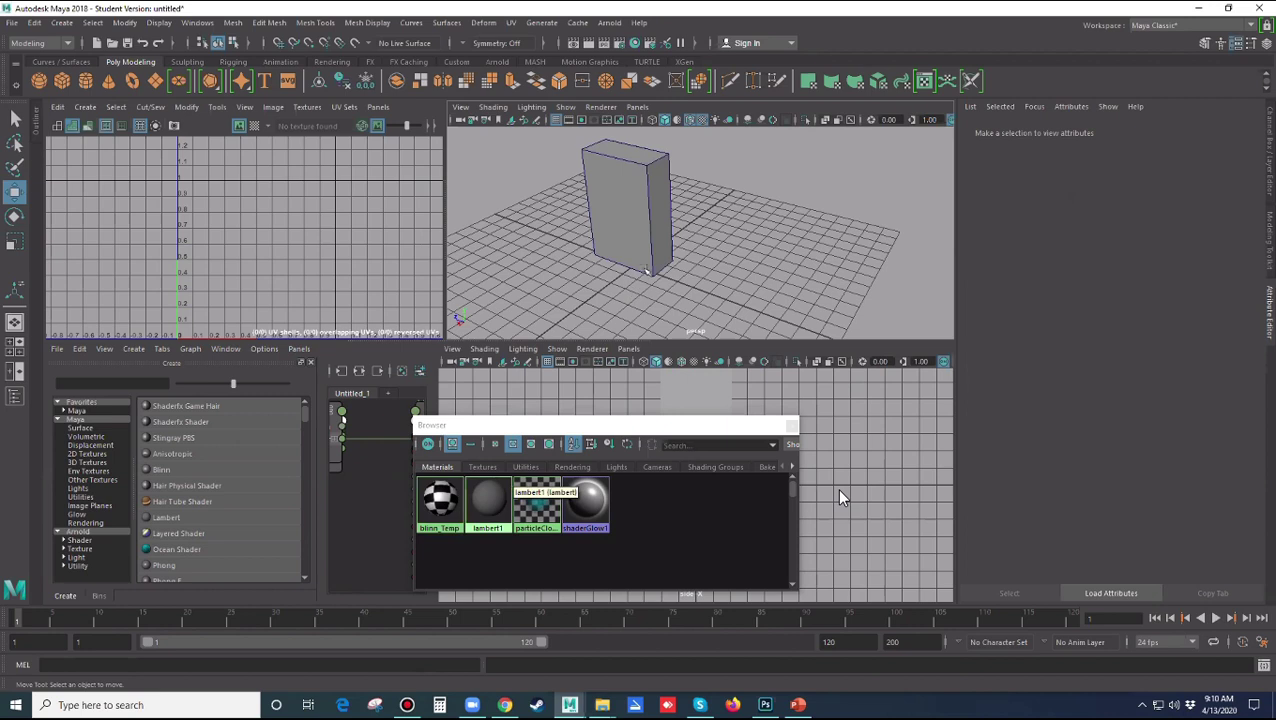
pyautogui.click(625, 210)
pyautogui.moveTo(443, 497); pyautogui.dragTo(455, 463, button='right')
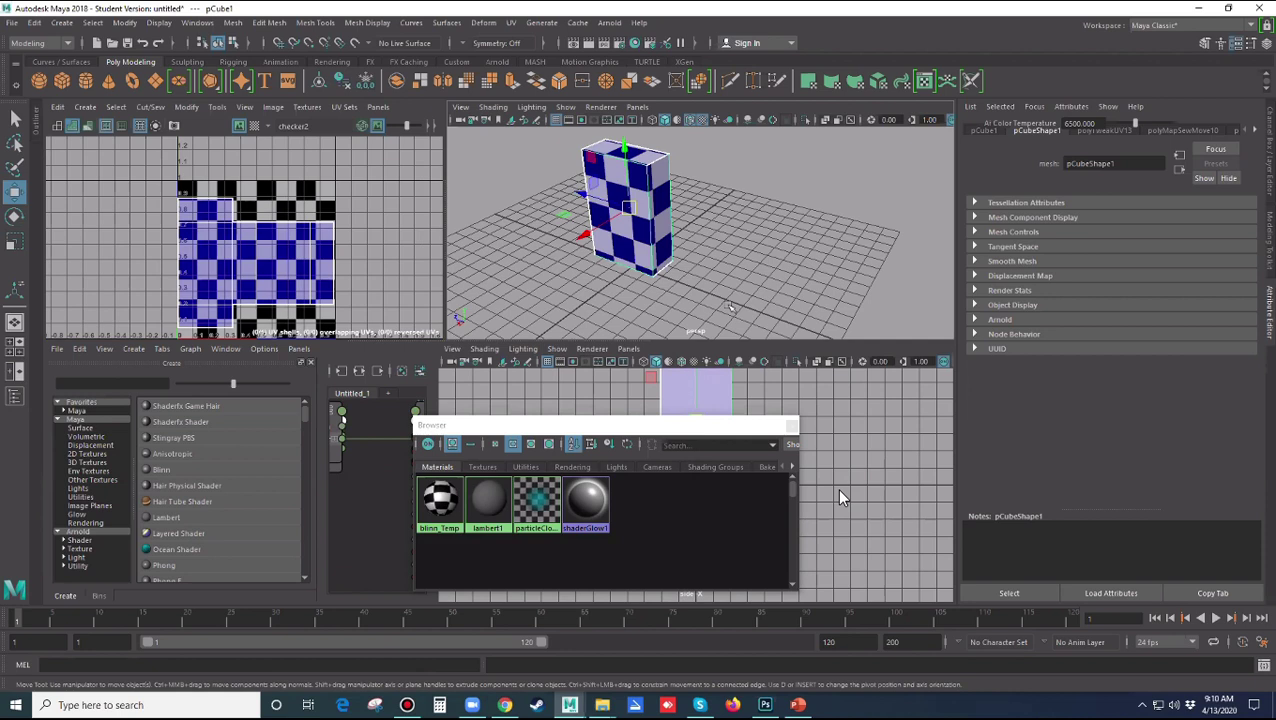
# Step: Compare the box in shaded and textured display, ending in textured display
pyautogui.press('5')
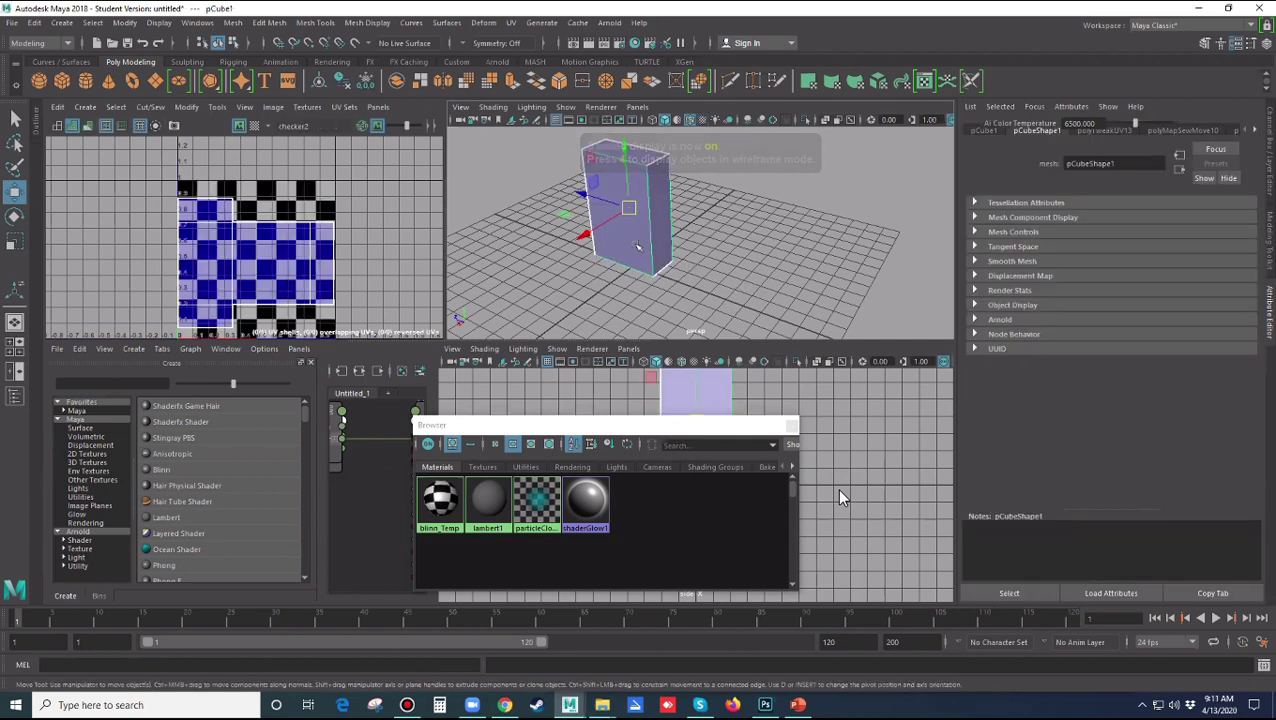
pyautogui.press('6')
pyautogui.press('5')
pyautogui.press('6')
pyautogui.press('5')
pyautogui.press('6')
pyautogui.click(634, 279)
pyautogui.click(632, 233)
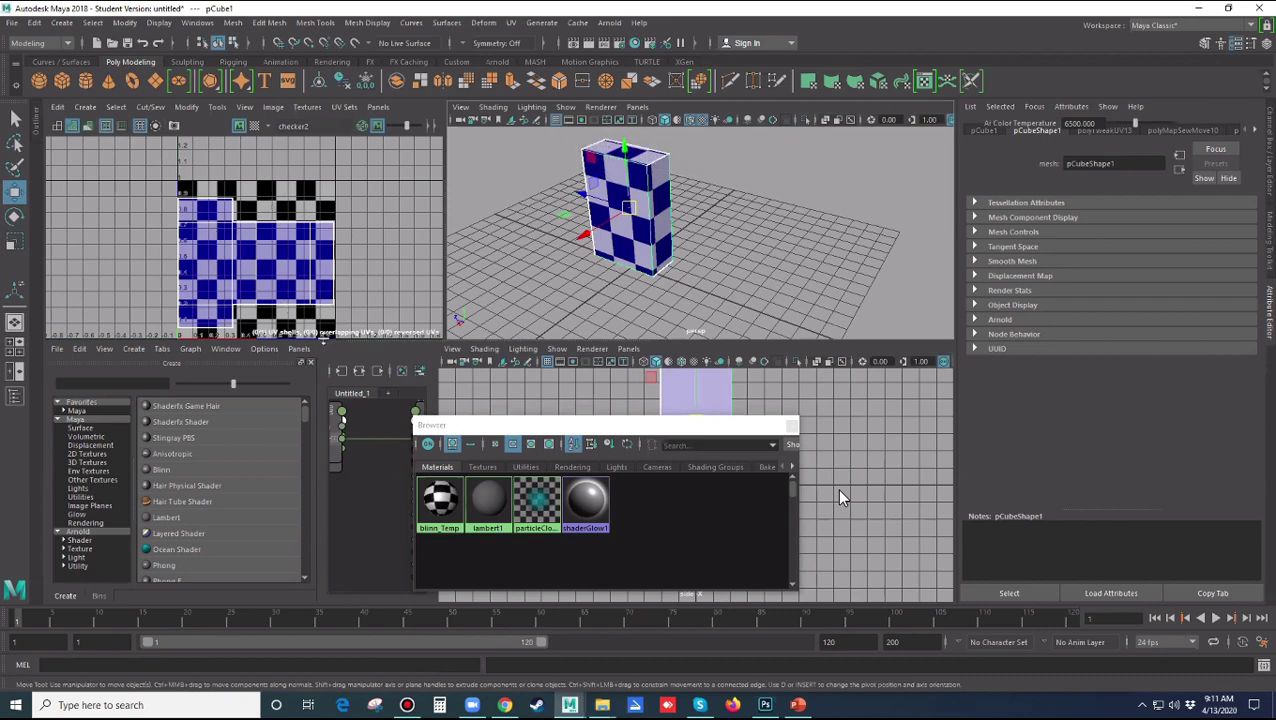
# Step: Enlarge the UV Editor panel and toggle its background texture image off and on, leaving it shown
pyautogui.moveTo(320, 343); pyautogui.dragTo(320, 417)
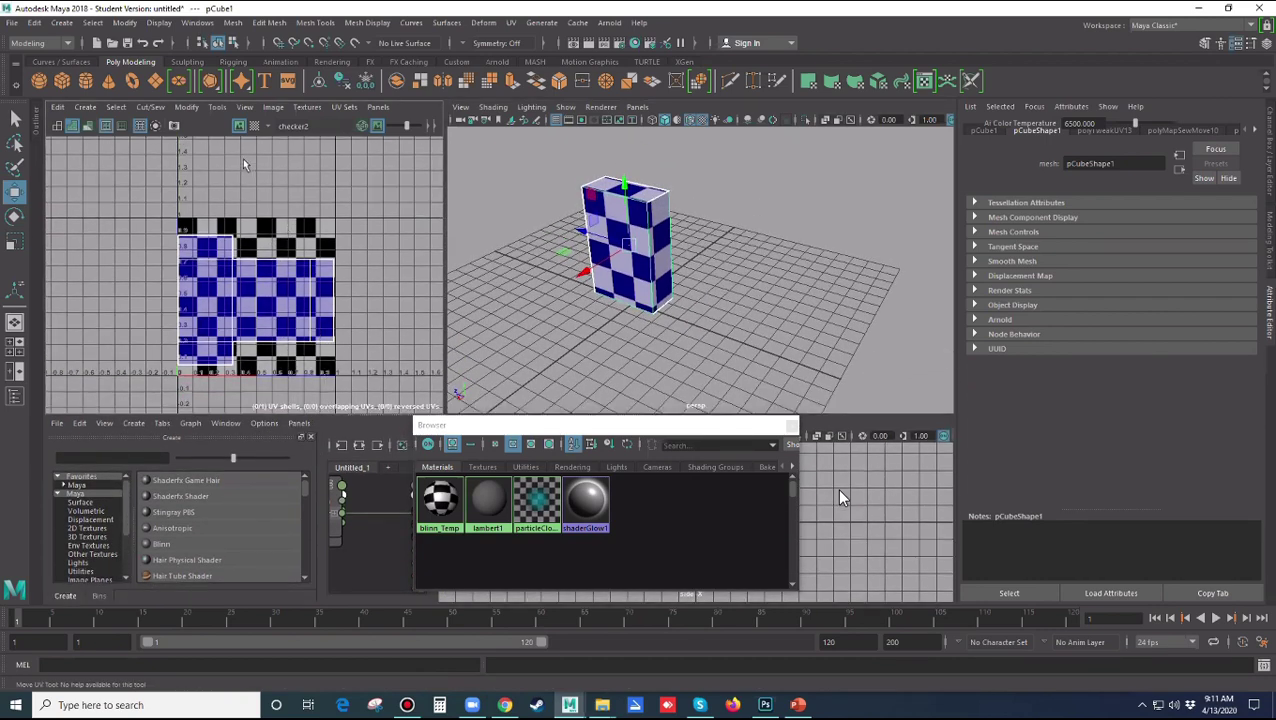
pyautogui.click(238, 127)
pyautogui.click(238, 127)
pyautogui.click(238, 127)
pyautogui.click(238, 127)
pyautogui.click(238, 127)
pyautogui.click(238, 127)
# Step: Toggle the UV Editor's image dimming, leave it on and darken the displayed checker image
pyautogui.click(379, 131)
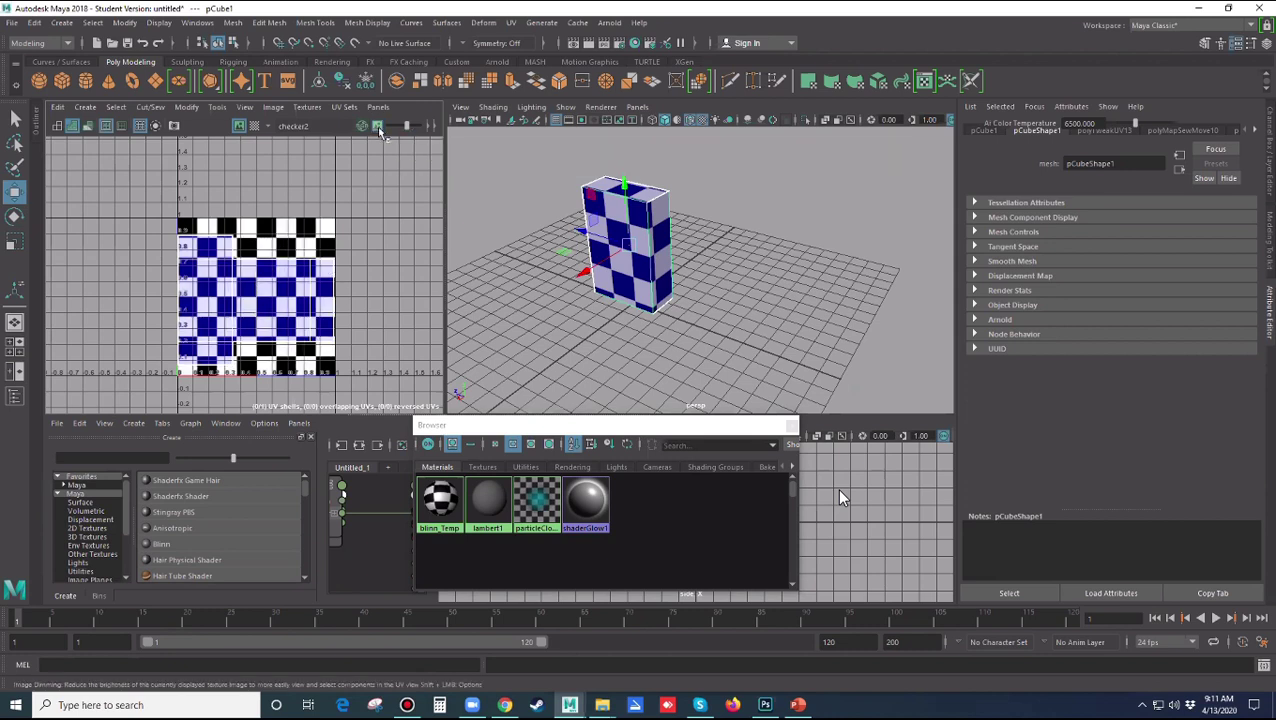
pyautogui.click(377, 127)
pyautogui.doubleClick(377, 127)
pyautogui.click(377, 127)
pyautogui.click(377, 127)
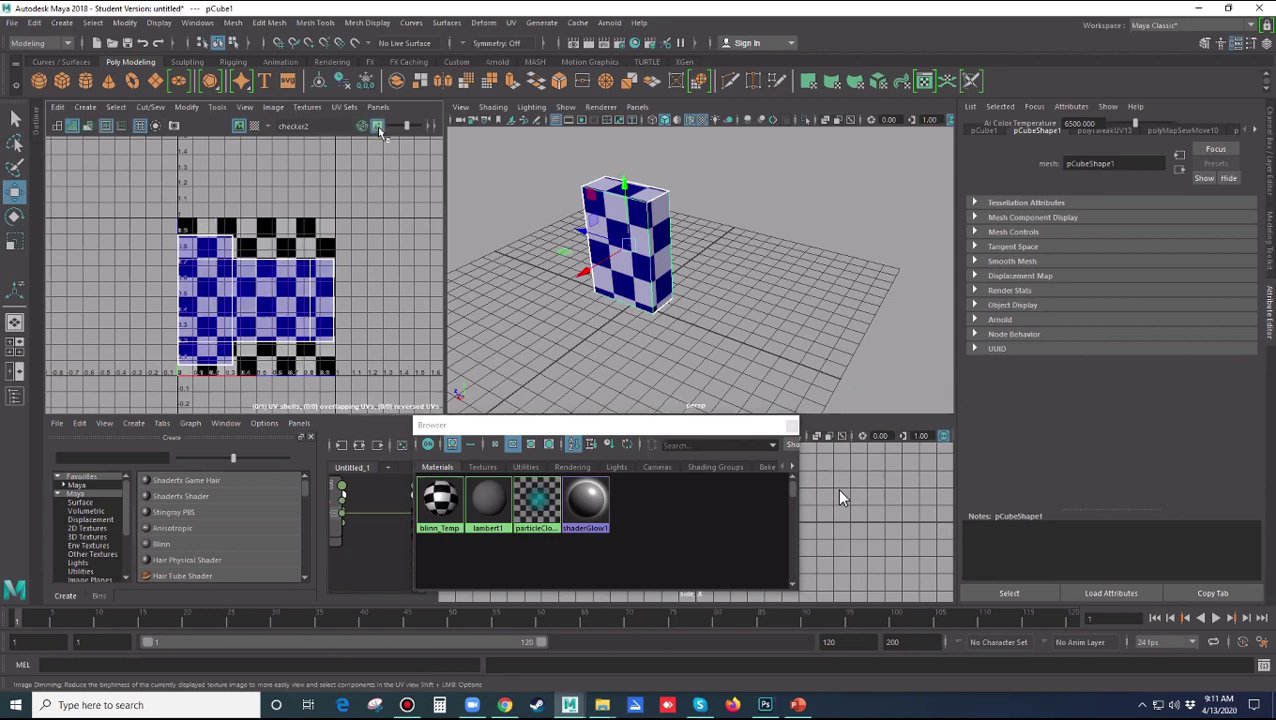
pyautogui.click(378, 128)
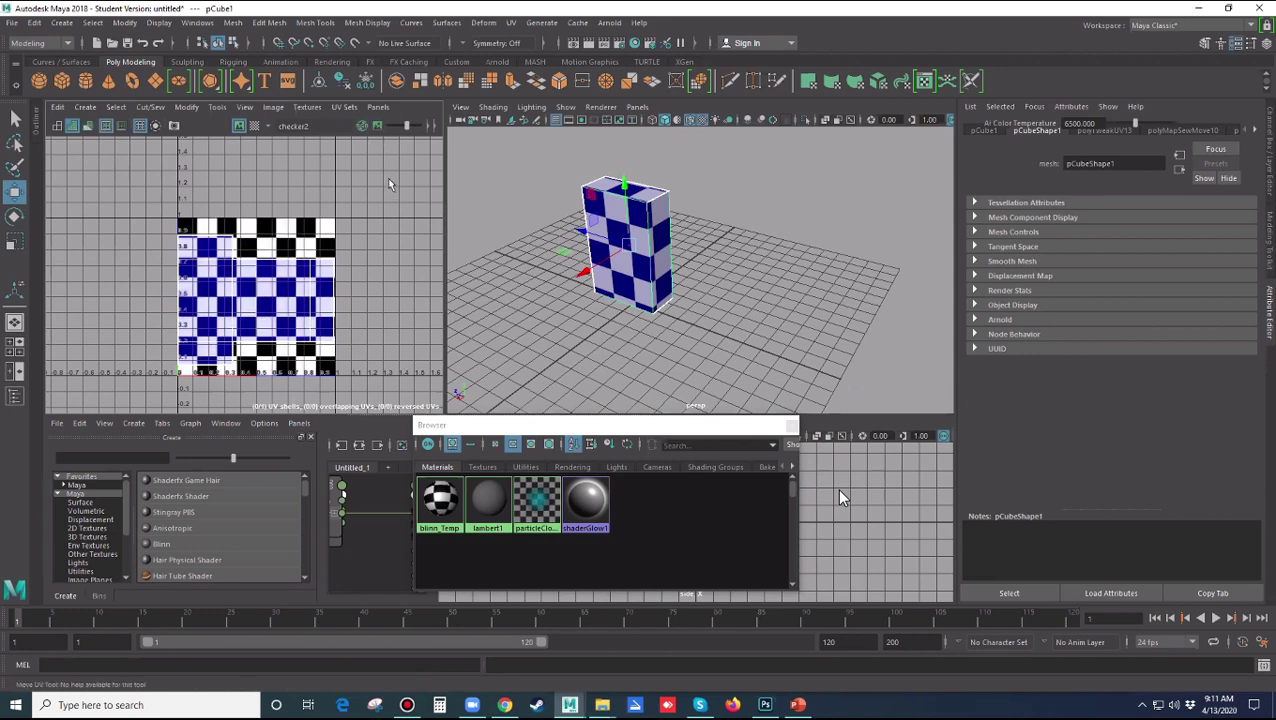
pyautogui.click(378, 127)
pyautogui.moveTo(406, 126); pyautogui.dragTo(417, 134)
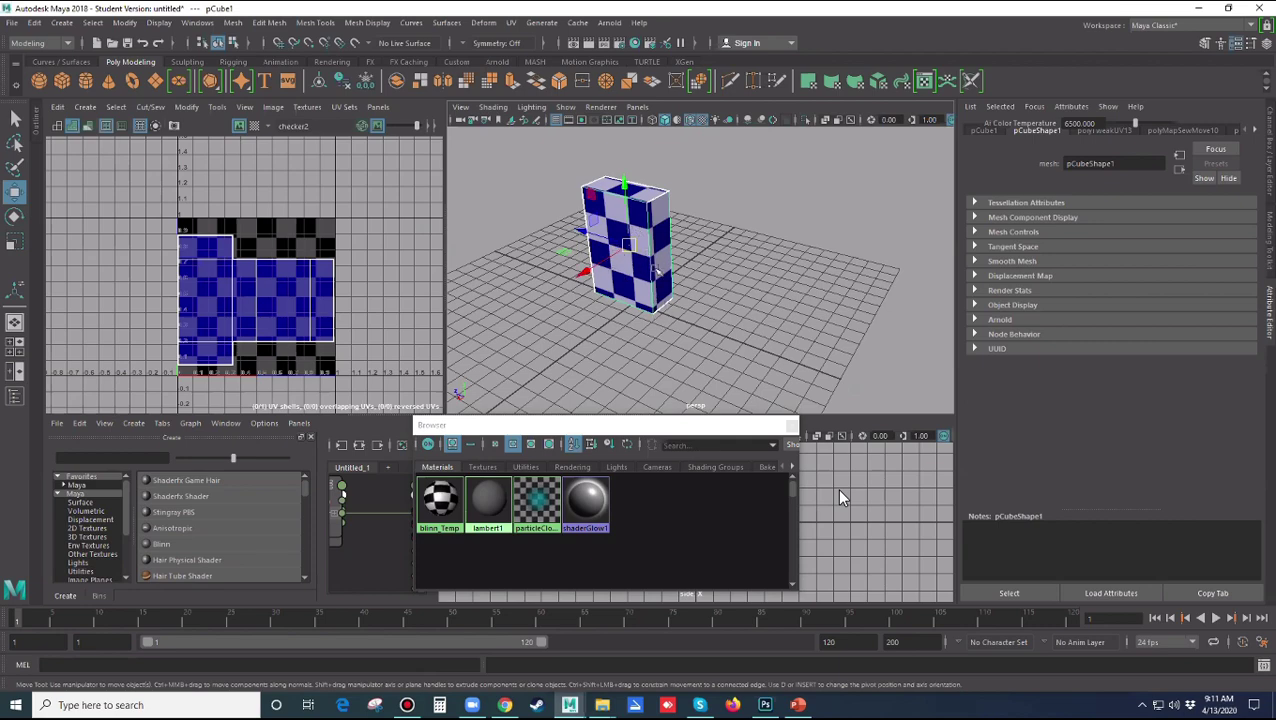
# Step: Open the placement attributes of blinn_Temp's checker texture and set Repeat UV to 10 by 10
pyautogui.keyDown('alt'); pyautogui.moveTo(724, 297); pyautogui.dragTo(684, 346); pyautogui.keyUp('alt')
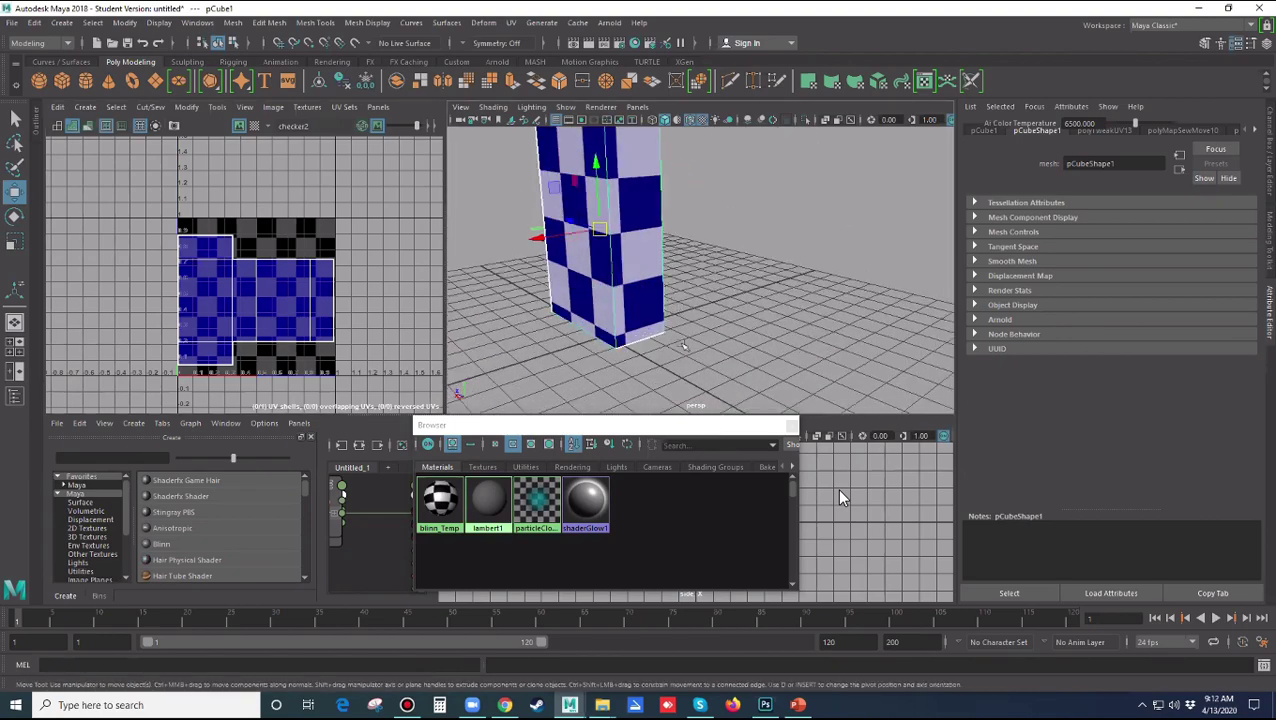
pyautogui.click(445, 502)
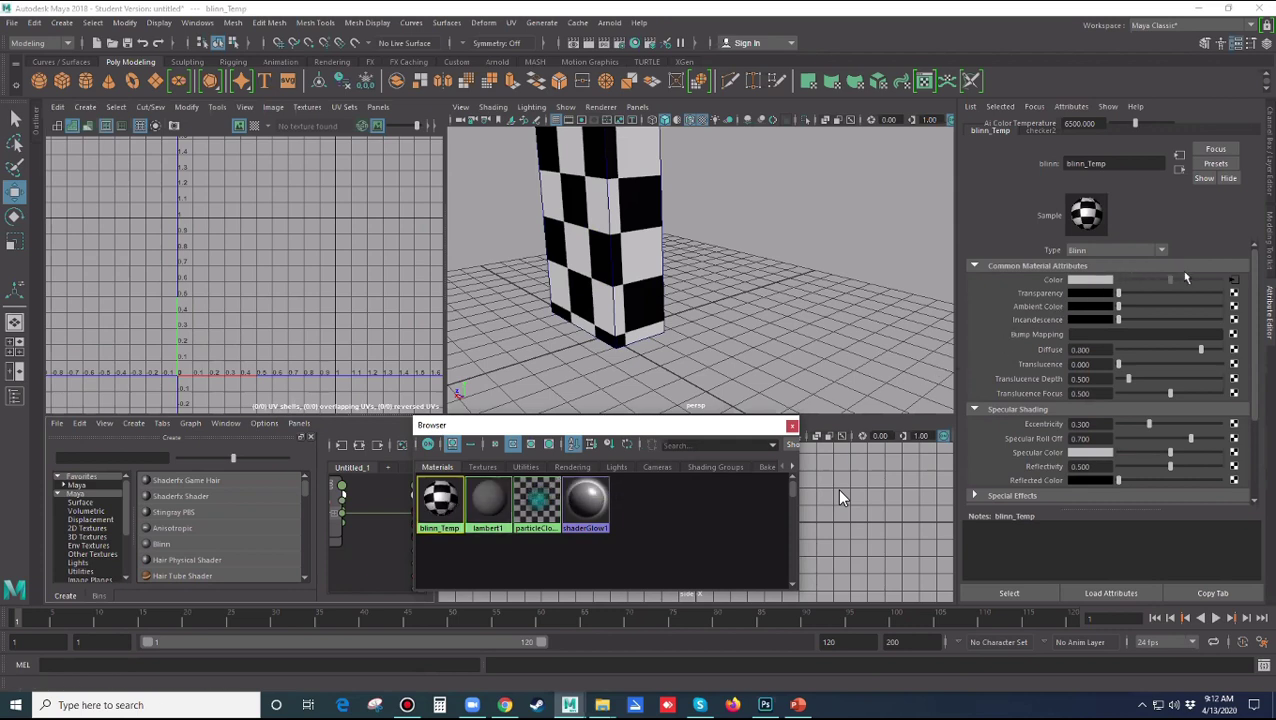
pyautogui.click(1235, 281)
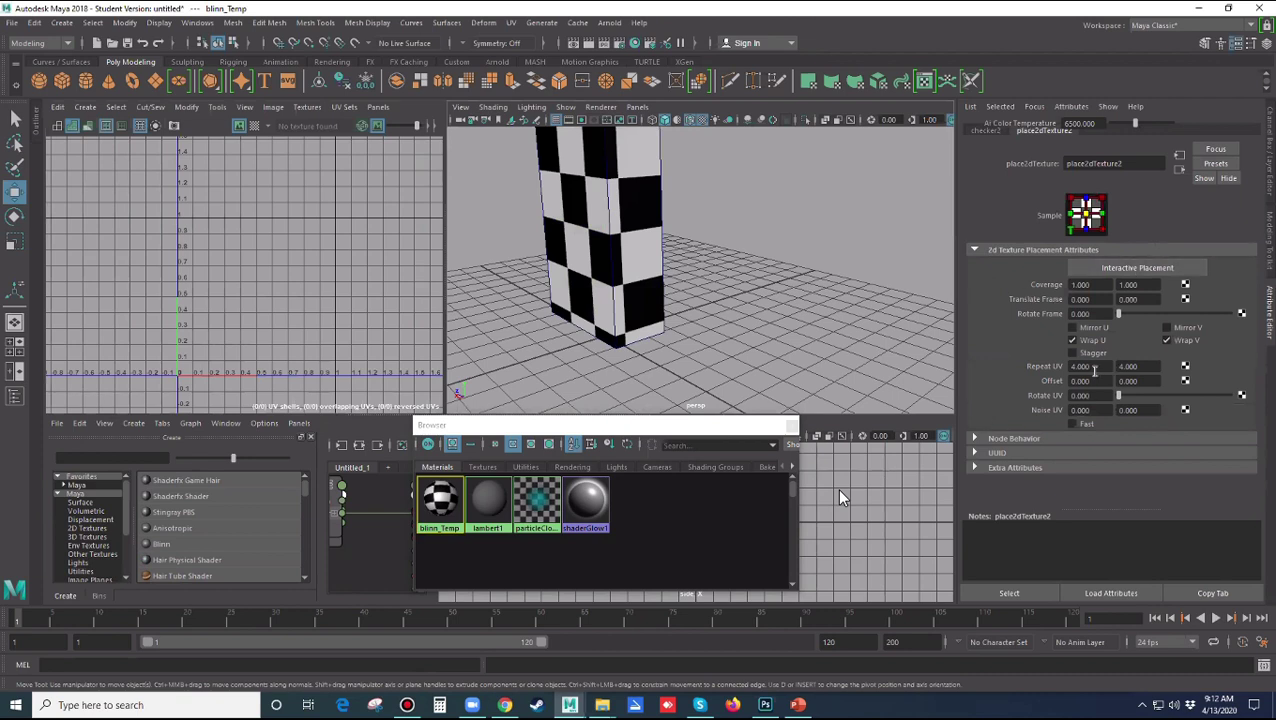
pyautogui.moveTo(1090, 367); pyautogui.dragTo(1062, 369)
pyautogui.press('Tab')
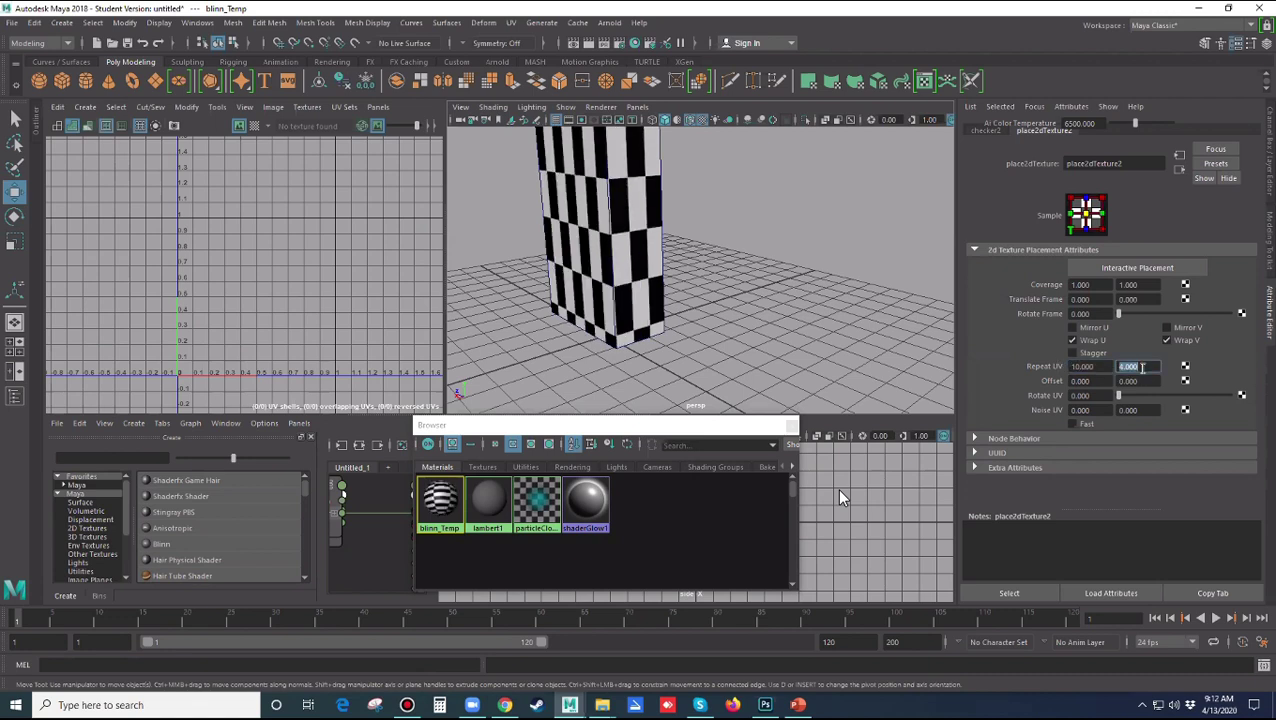
pyautogui.write('10')
pyautogui.press('Return')
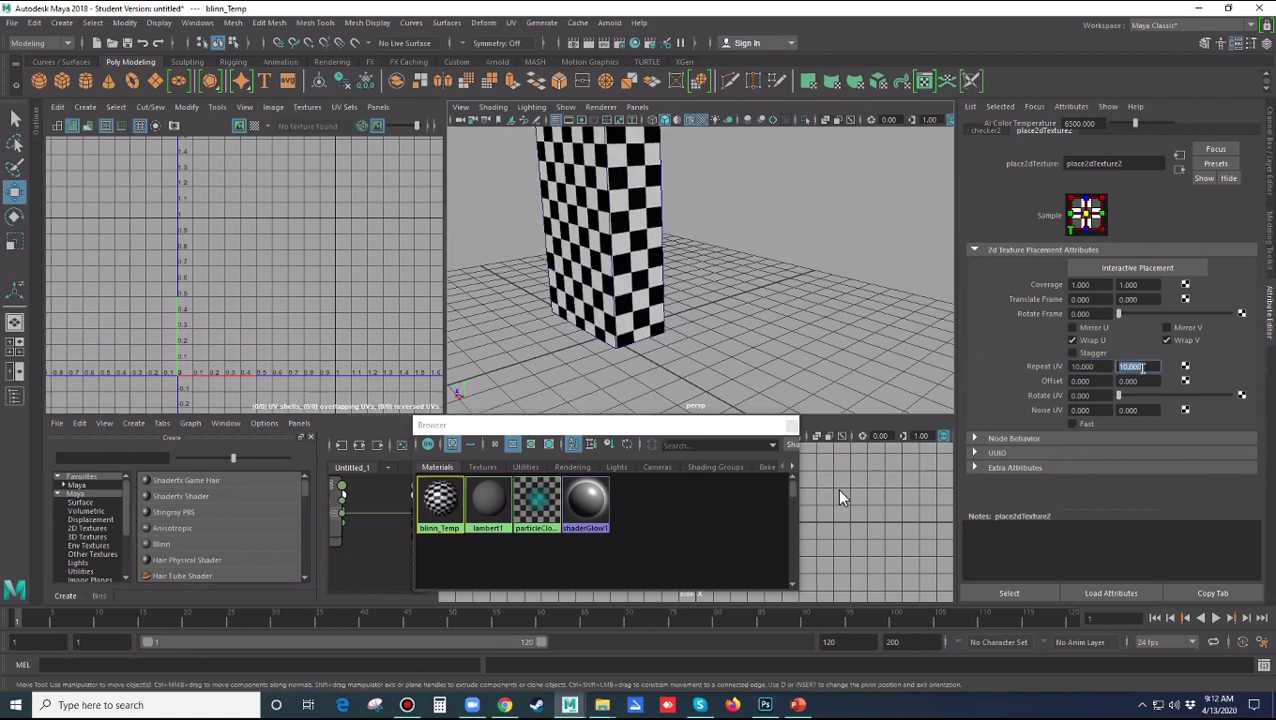
# Step: Set the checker texture's Repeat UV to 15 by 15 and view the pattern on the box
pyautogui.moveTo(1071, 367); pyautogui.dragTo(1145, 367)
pyautogui.keyDown('alt'); pyautogui.moveTo(642, 240); pyautogui.dragTo(675, 300, button='middle'); pyautogui.keyUp('alt')
pyautogui.keyDown('alt'); pyautogui.moveTo(675, 300); pyautogui.dragTo(698, 342); pyautogui.keyUp('alt')
pyautogui.moveTo(1106, 367); pyautogui.dragTo(1049, 365)
pyautogui.write('15')
pyautogui.doubleClick(1156, 370)
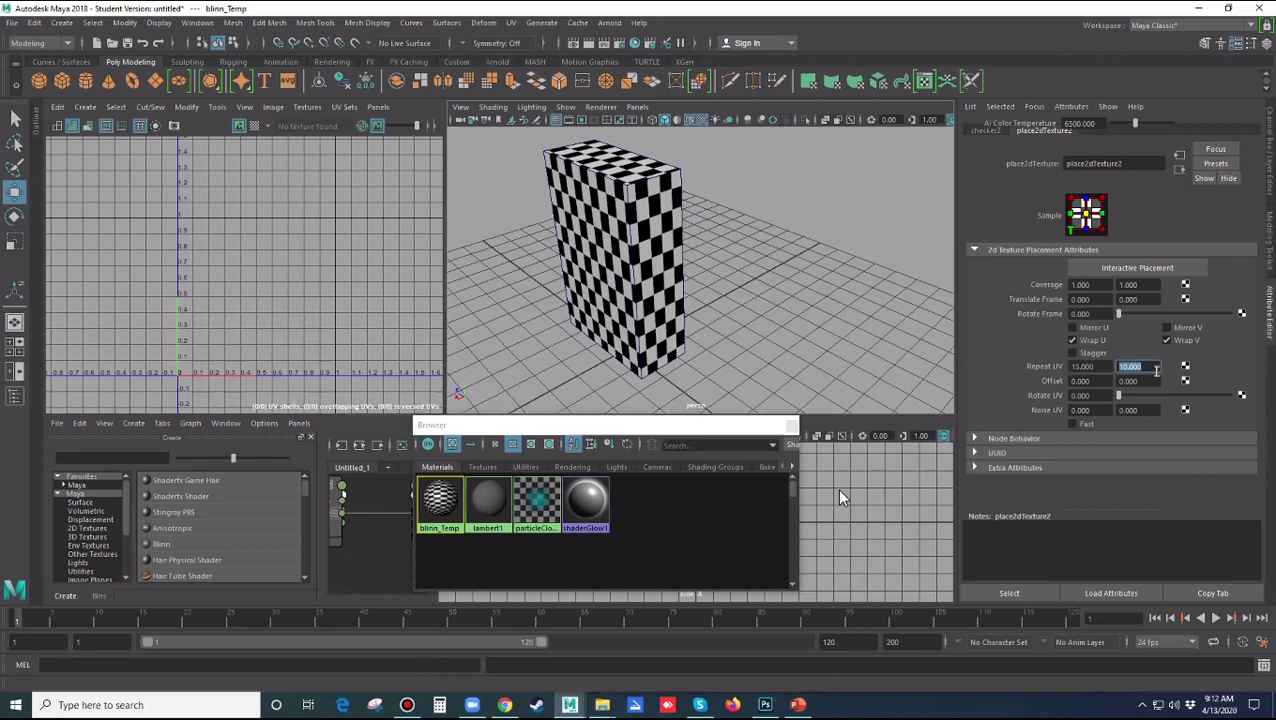
pyautogui.write('15')
pyautogui.press('Return')
pyautogui.keyDown('alt'); pyautogui.moveTo(731, 276); pyautogui.dragTo(658, 249); pyautogui.keyUp('alt')
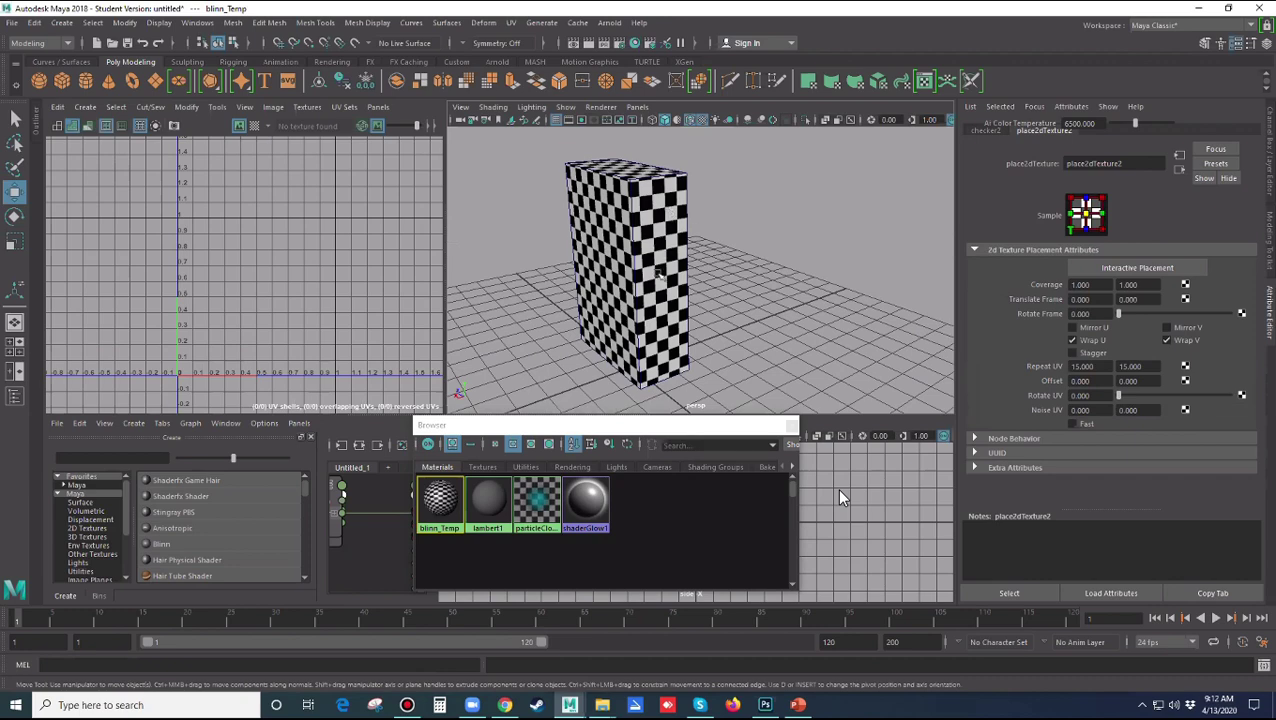
# Step: Select the narrow face at the free outer end of the box's UV strip and cut its UVs
pyautogui.keyDown('alt'); pyautogui.moveTo(723, 333); pyautogui.dragTo(793, 293); pyautogui.keyUp('alt')
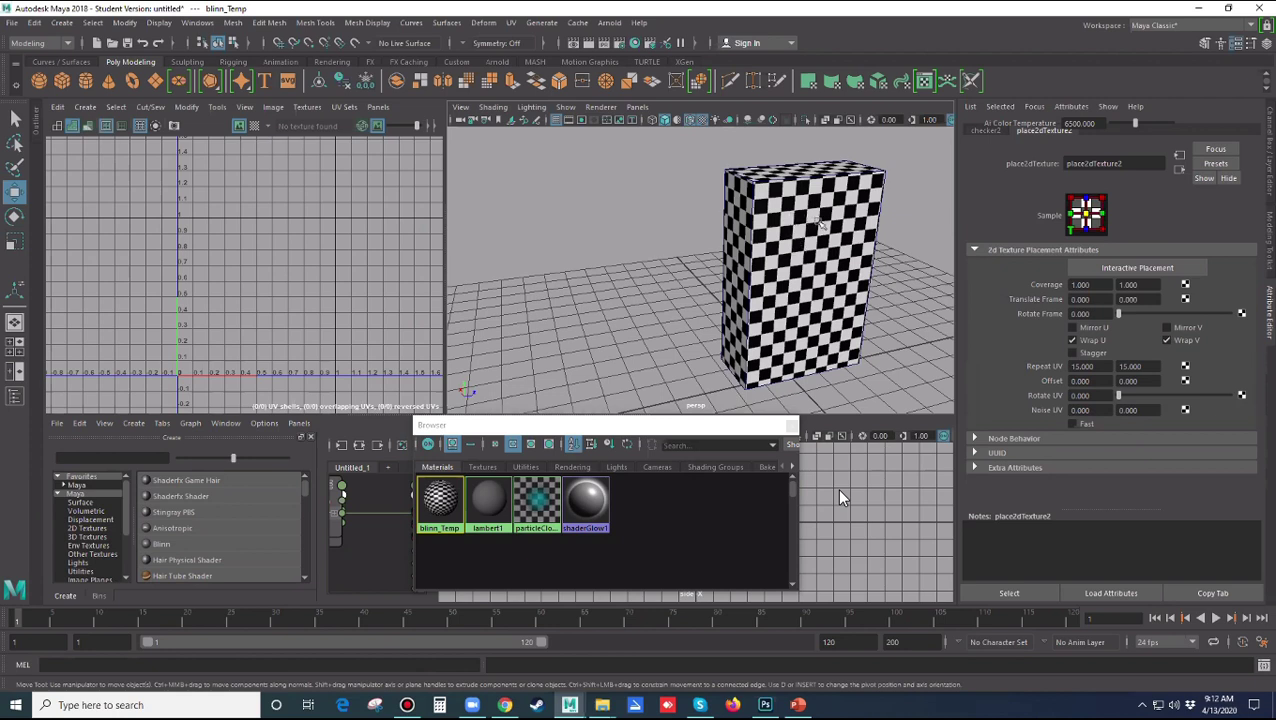
pyautogui.click(800, 296)
pyautogui.moveTo(291, 289); pyautogui.dragTo(300, 330, button='right')
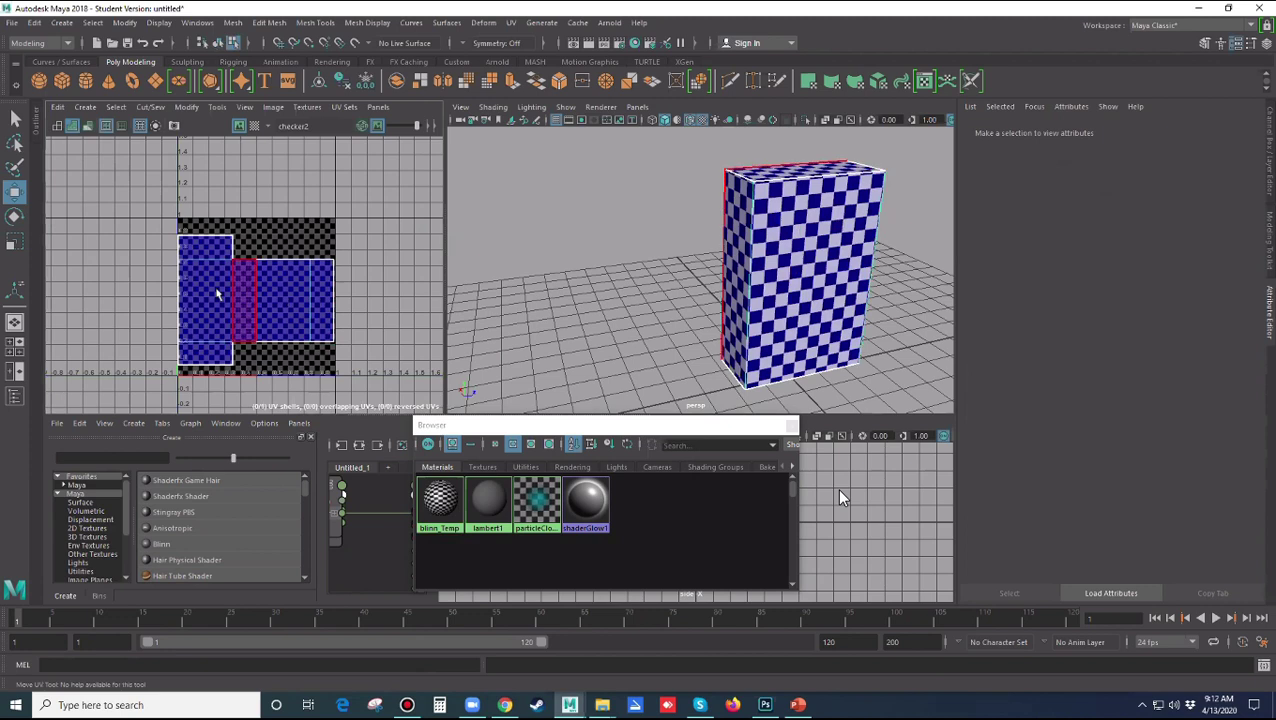
pyautogui.click(296, 308)
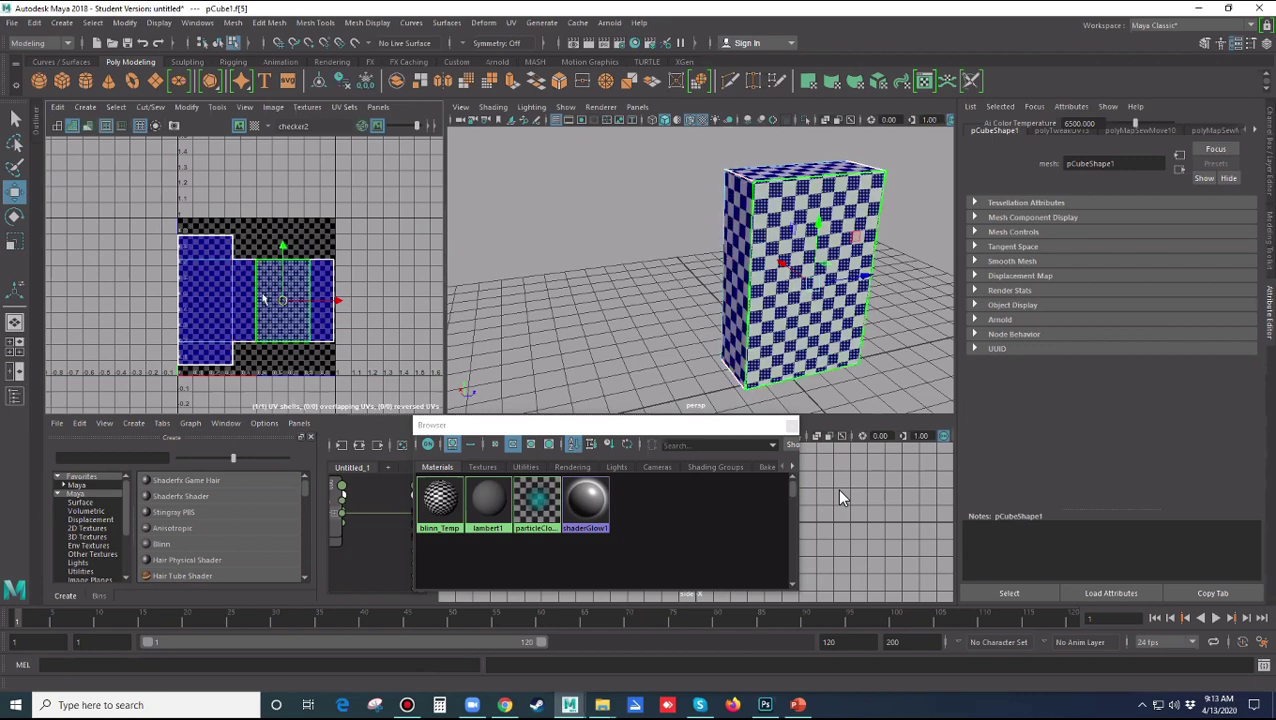
pyautogui.click(325, 284)
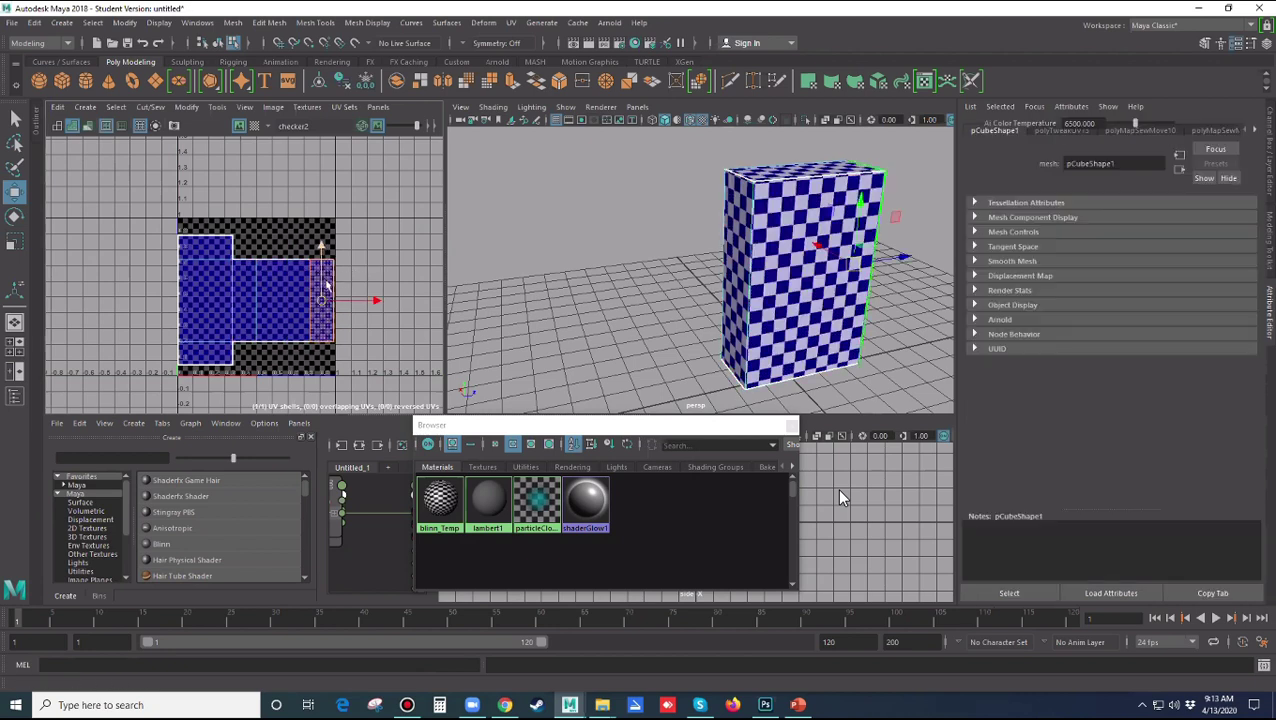
pyautogui.click(140, 107)
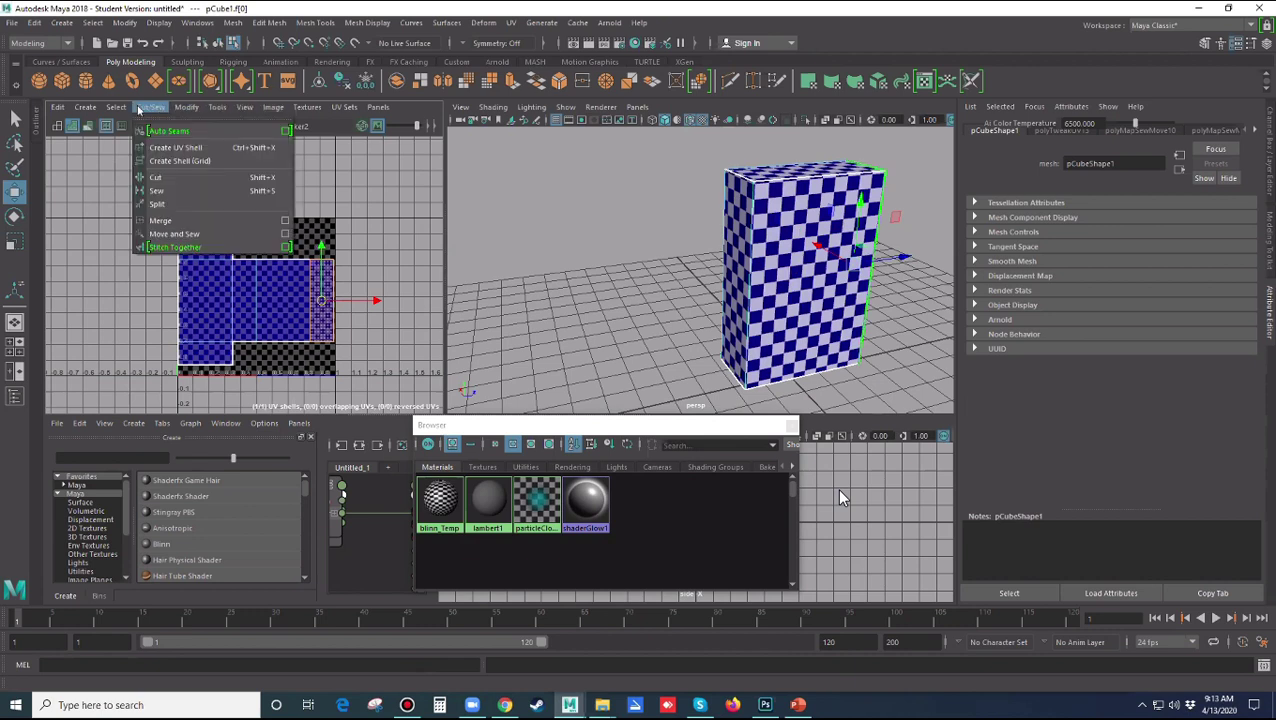
pyautogui.click(165, 182)
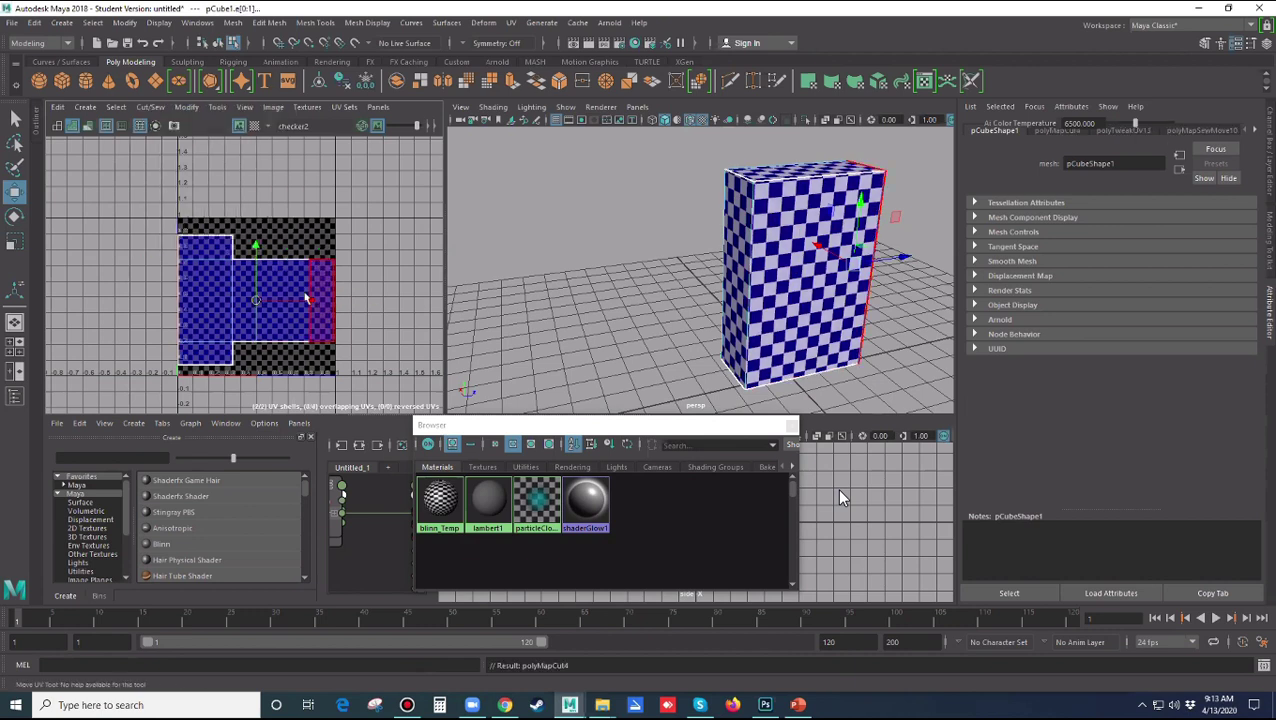
# Step: Repeat the UV cut on the wide face next to the end piece and on the narrow side face beyond it
pyautogui.click(295, 292)
pyautogui.press('g')
pyautogui.press('F11')
pyautogui.click(247, 288)
pyautogui.press('g')
pyautogui.press('F11')
# Step: Move the narrow end shell and the wide face's shell outward in the UV Editor to separate them from the layout
pyautogui.click(321, 297)
pyautogui.moveTo(337, 301); pyautogui.dragTo(289, 295)
pyautogui.click(282, 299)
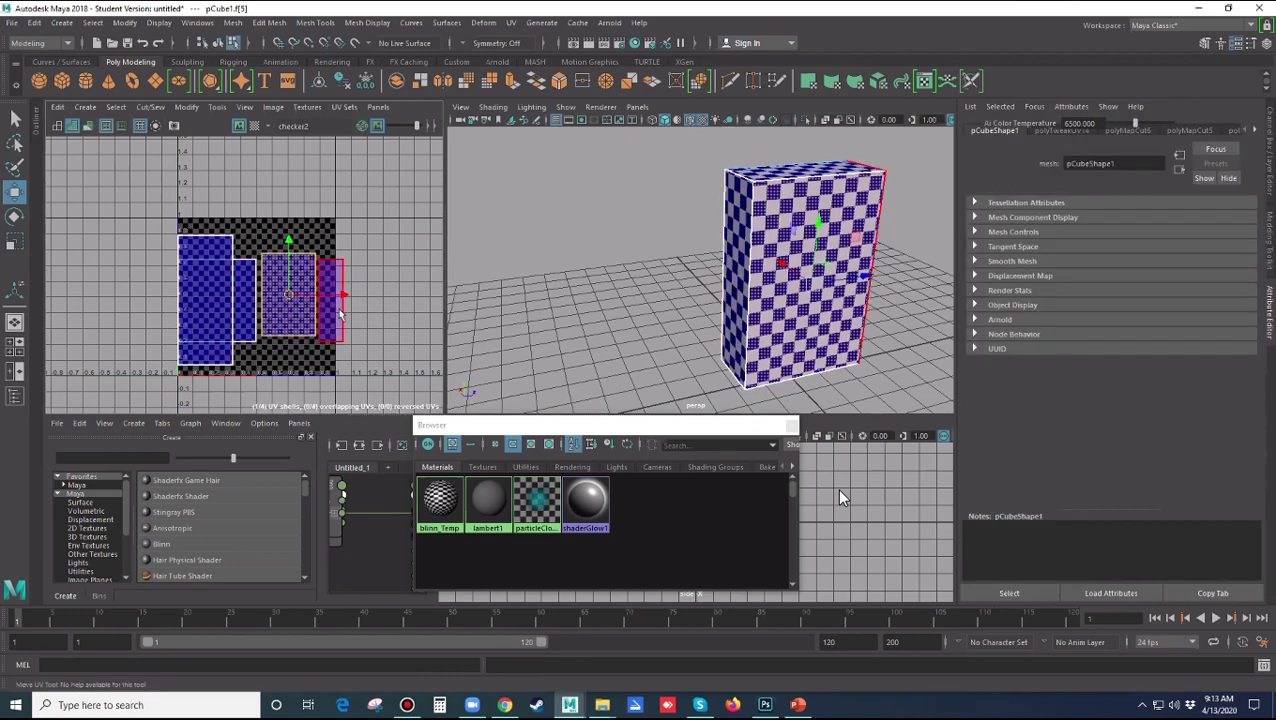
# Step: Scale the wide face's UV shell down vertically to squash it and distort its checker pattern
pyautogui.keyDown('alt'); pyautogui.moveTo(695, 315); pyautogui.dragTo(607, 337); pyautogui.keyUp('alt')
pyautogui.press('r')
pyautogui.moveTo(289, 265)
pyautogui.mouseDown()
pyautogui.moveTo(289, 293)
pyautogui.moveTo(289, 262)
pyautogui.mouseUp()
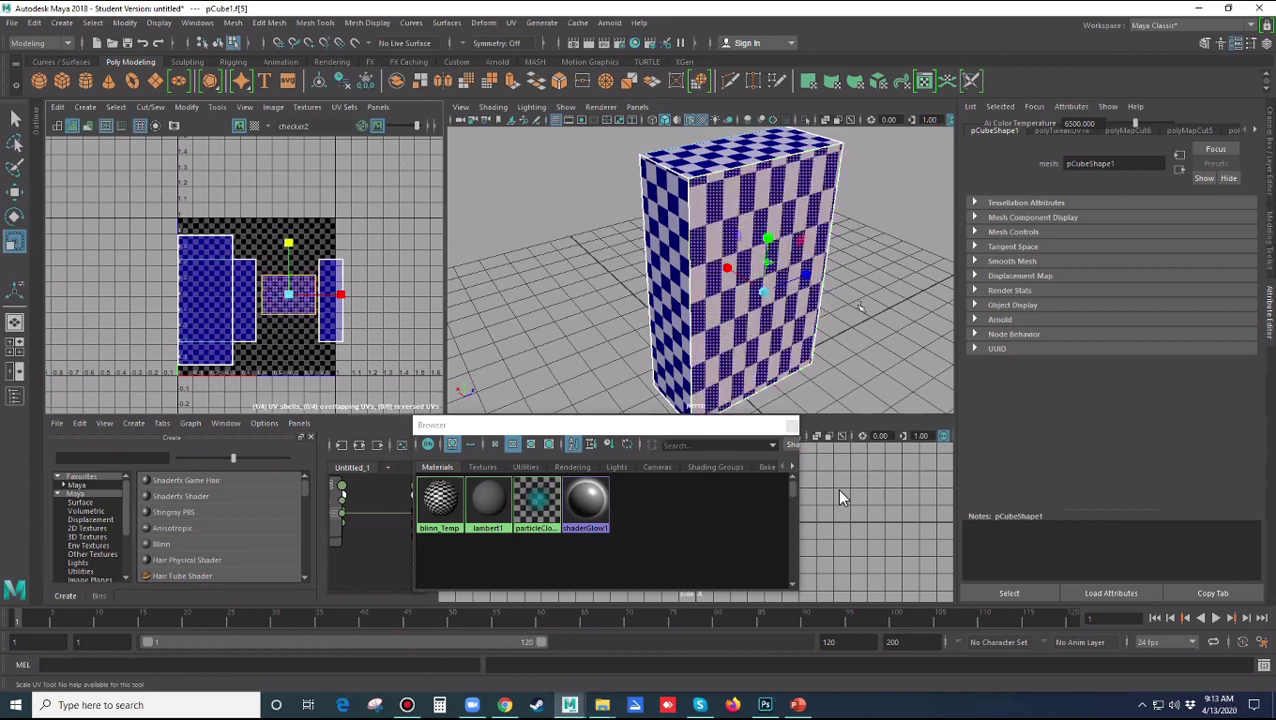
# Step: Compare the distorted checker with the box's neighbouring faces and stretch the wide face's UV shell taller again
pyautogui.click(859, 304)
pyautogui.keyDown('alt'); pyautogui.moveTo(692, 300); pyautogui.dragTo(896, 303); pyautogui.keyUp('alt')
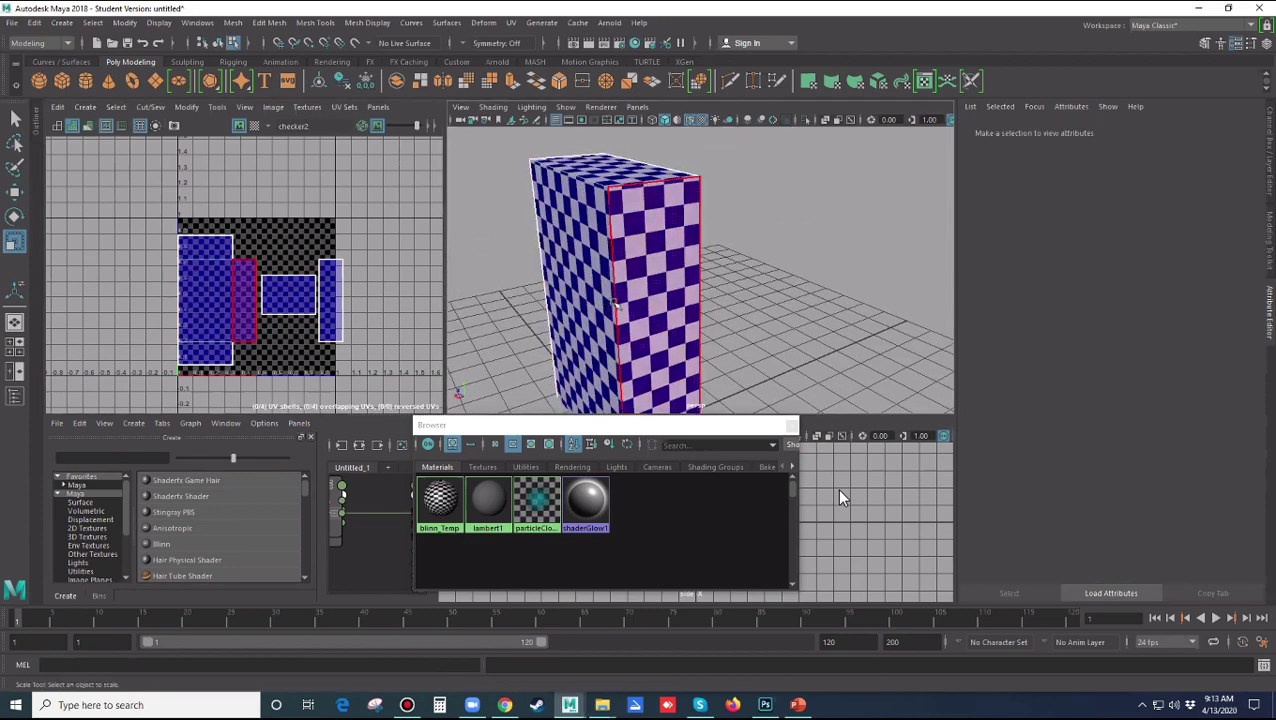
pyautogui.keyDown('alt'); pyautogui.moveTo(614, 304); pyautogui.dragTo(642, 388); pyautogui.keyUp('alt')
pyautogui.keyDown('alt'); pyautogui.moveTo(636, 328); pyautogui.dragTo(485, 250); pyautogui.keyUp('alt')
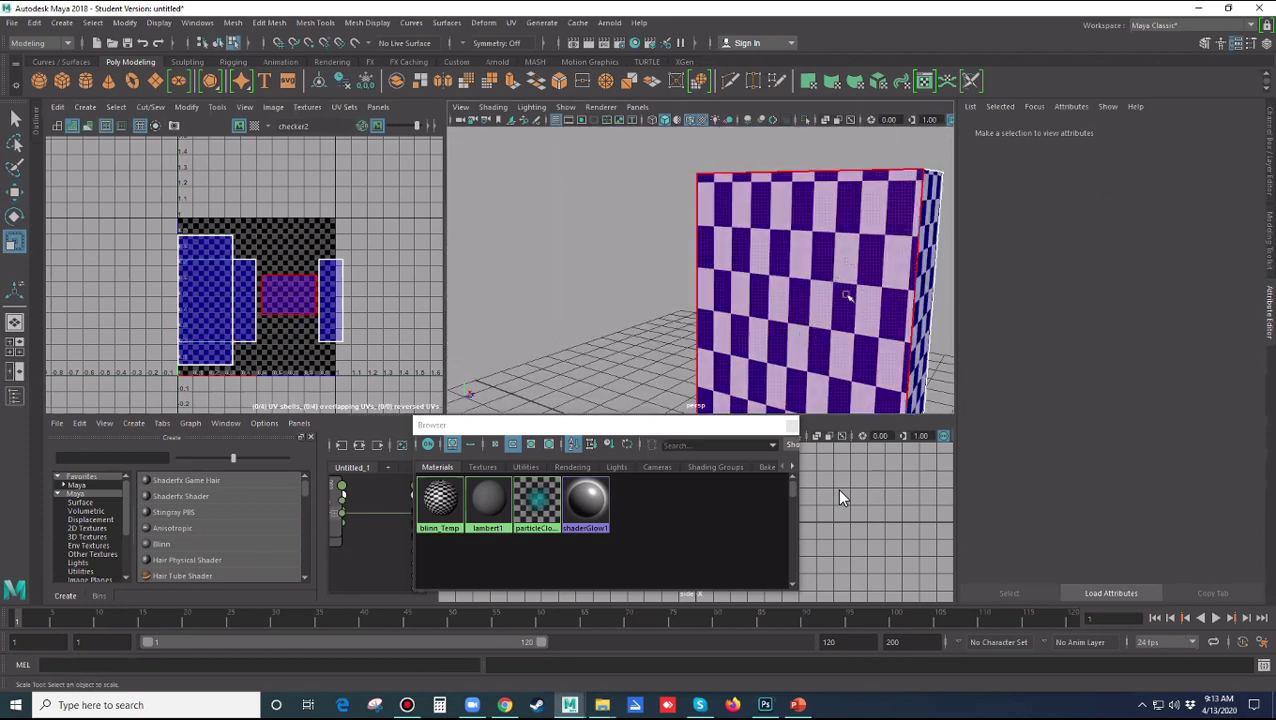
pyautogui.click(822, 315)
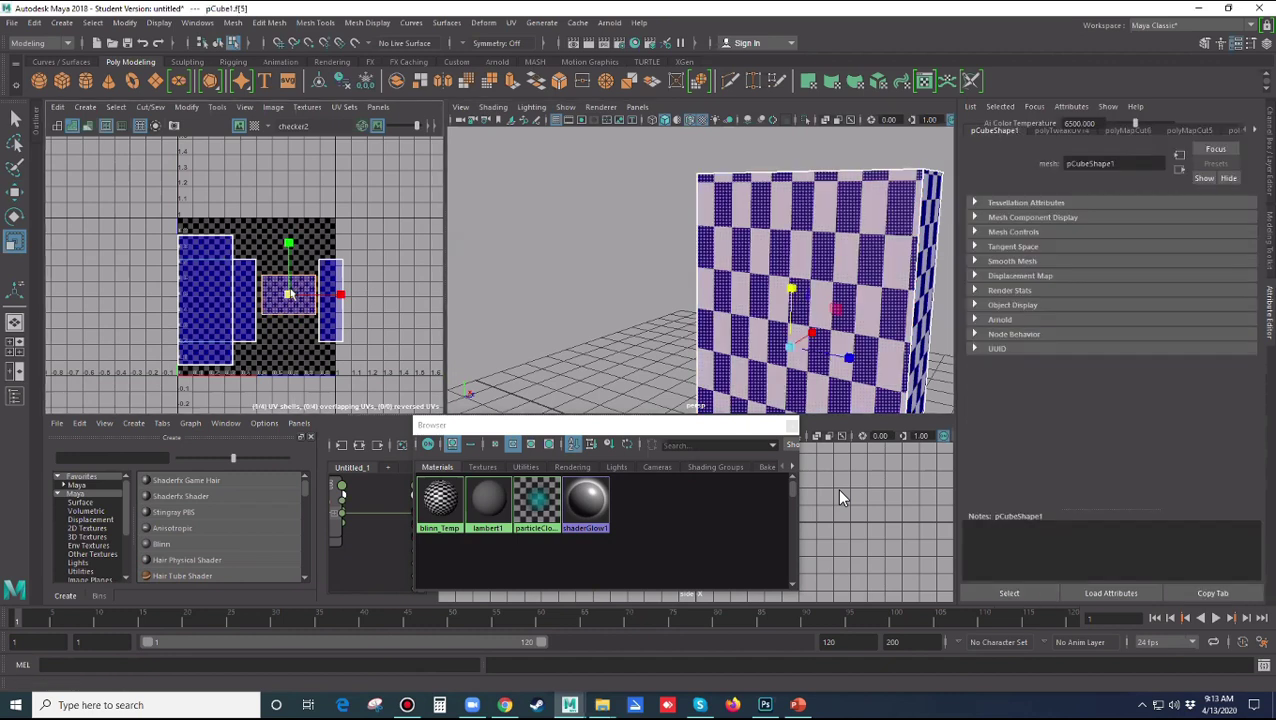
pyautogui.moveTo(288, 243)
pyautogui.mouseDown()
pyautogui.moveTo(302, 212)
pyautogui.moveTo(290, 231)
pyautogui.moveTo(290, 202)
pyautogui.moveTo(290, 243)
pyautogui.mouseUp()
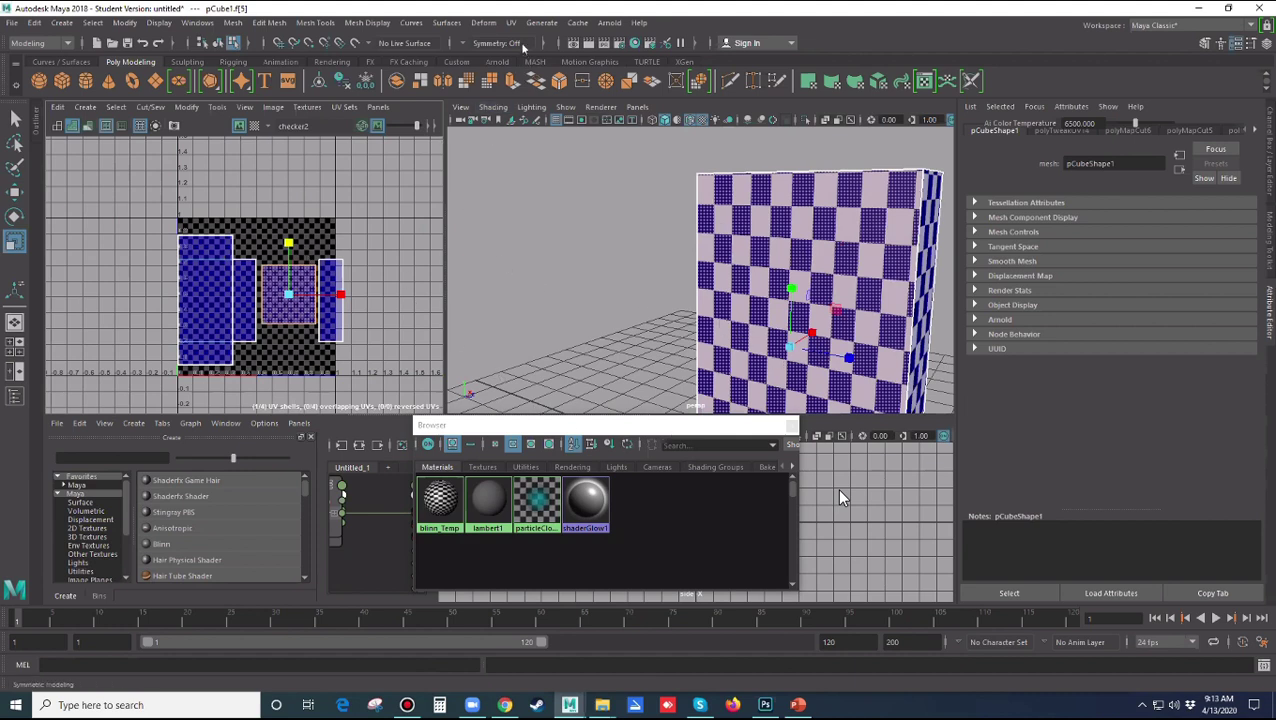
# Step: Try a Planar mapping of the wide face from the Y axis without keeping the image width/height ratio, and undo it
pyautogui.click(85, 107)
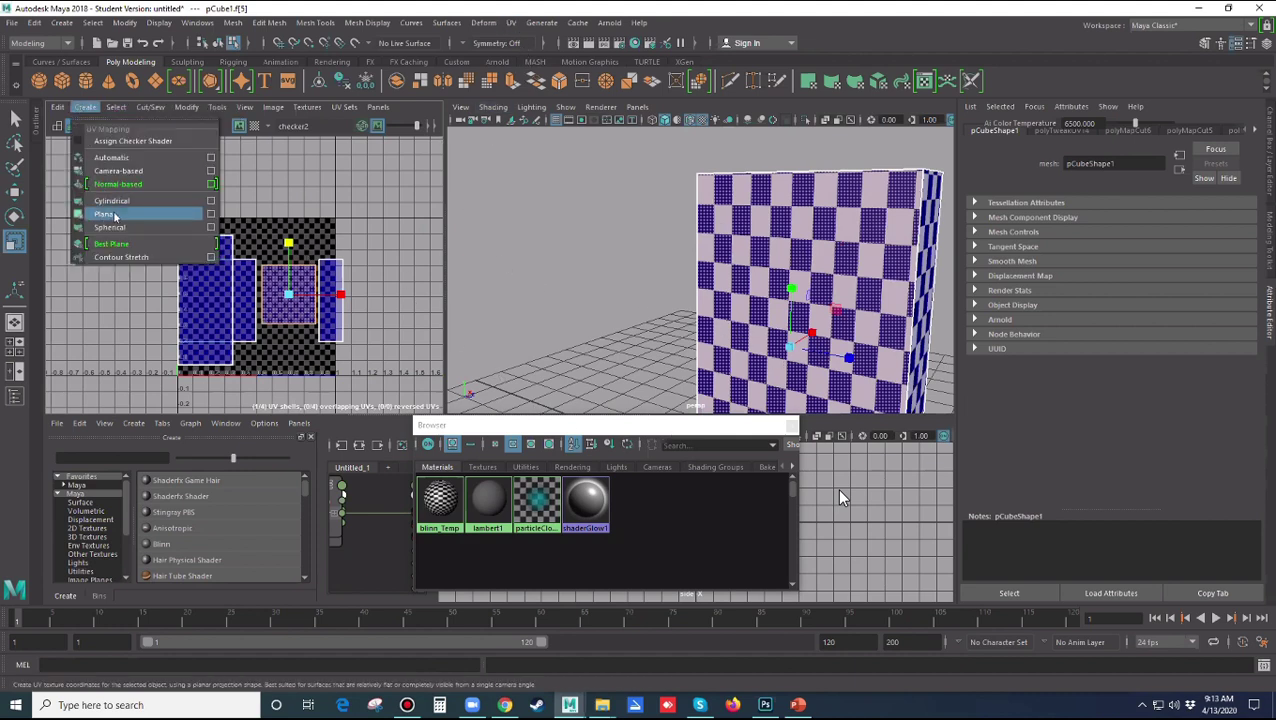
pyautogui.click(210, 214)
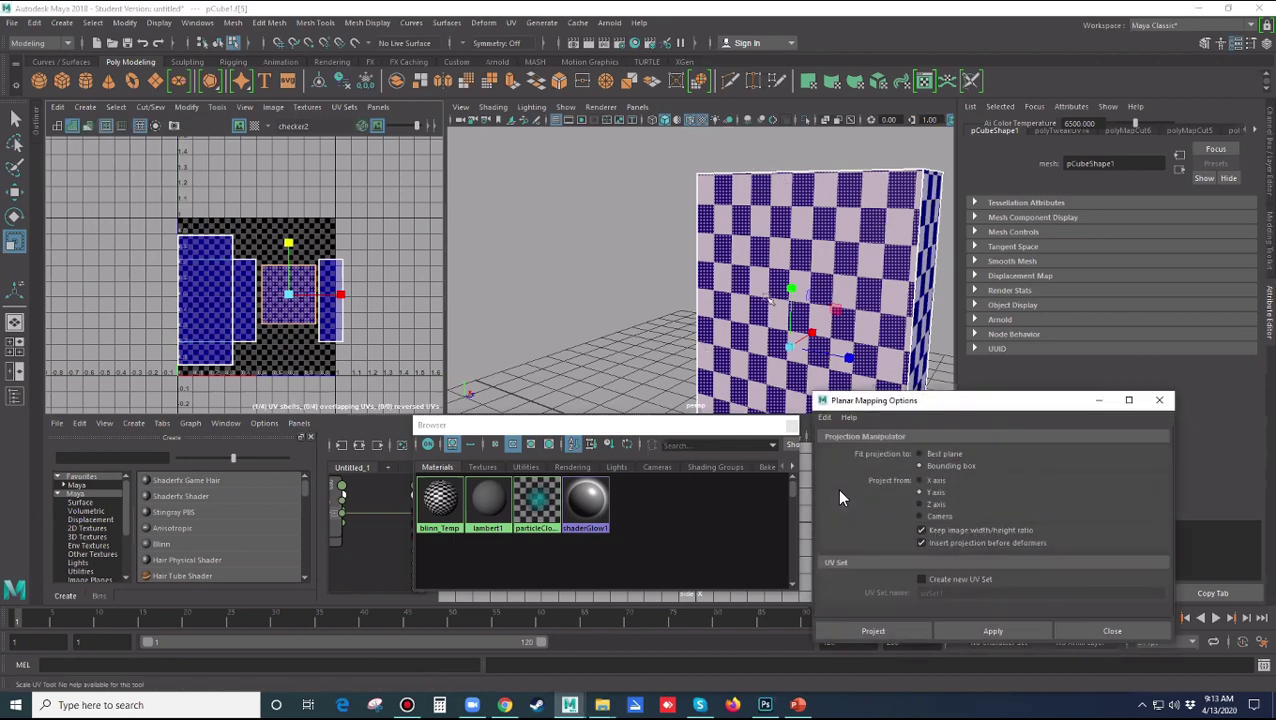
pyautogui.click(921, 531)
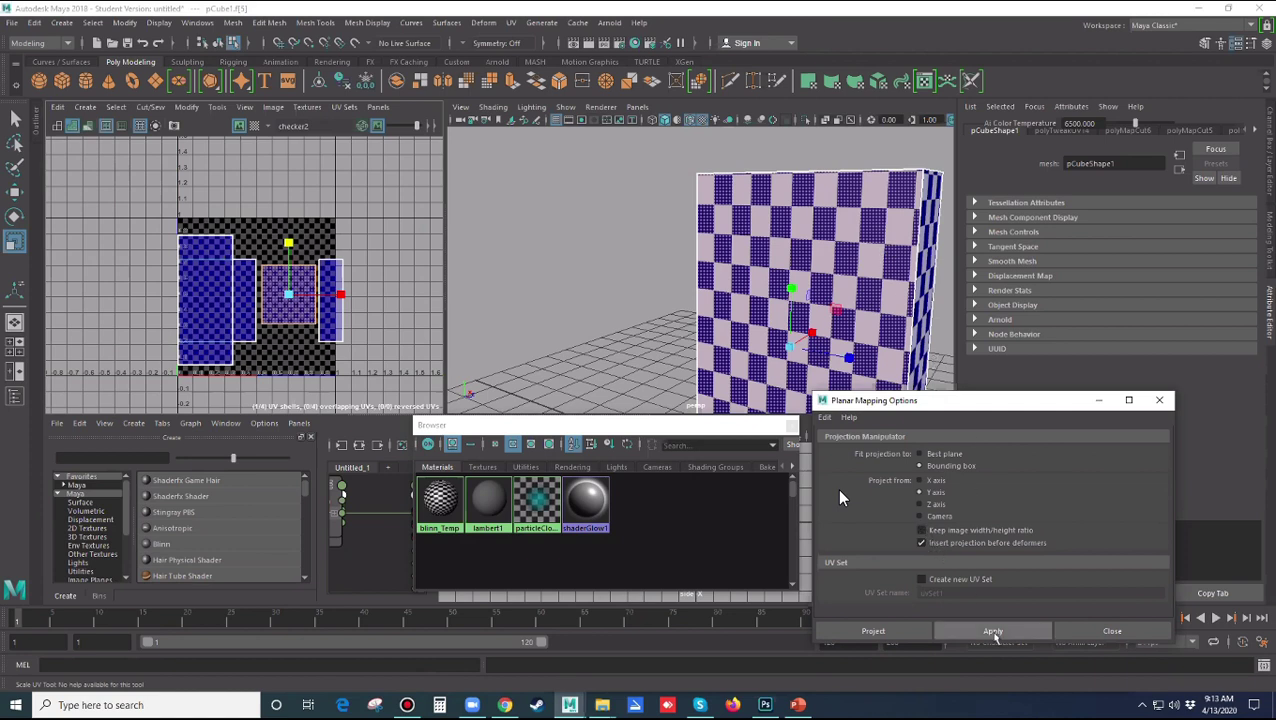
pyautogui.click(993, 631)
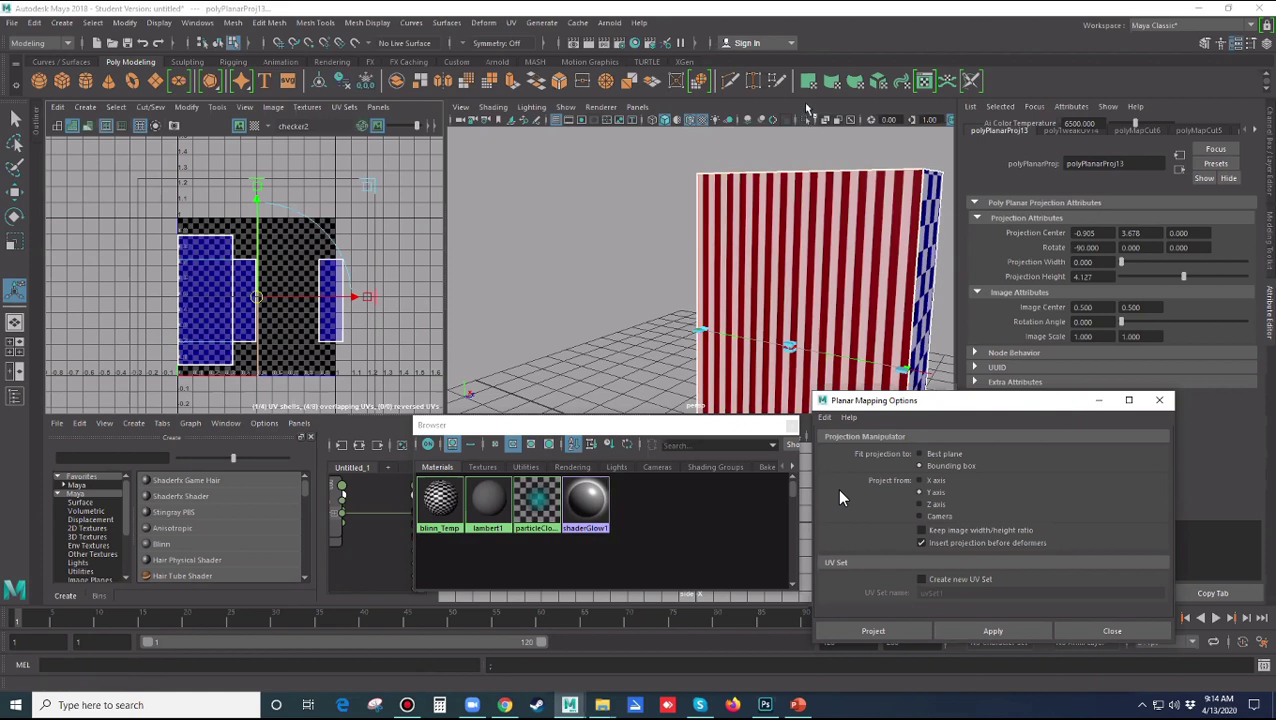
pyautogui.hotkey('ctrl', 'z')
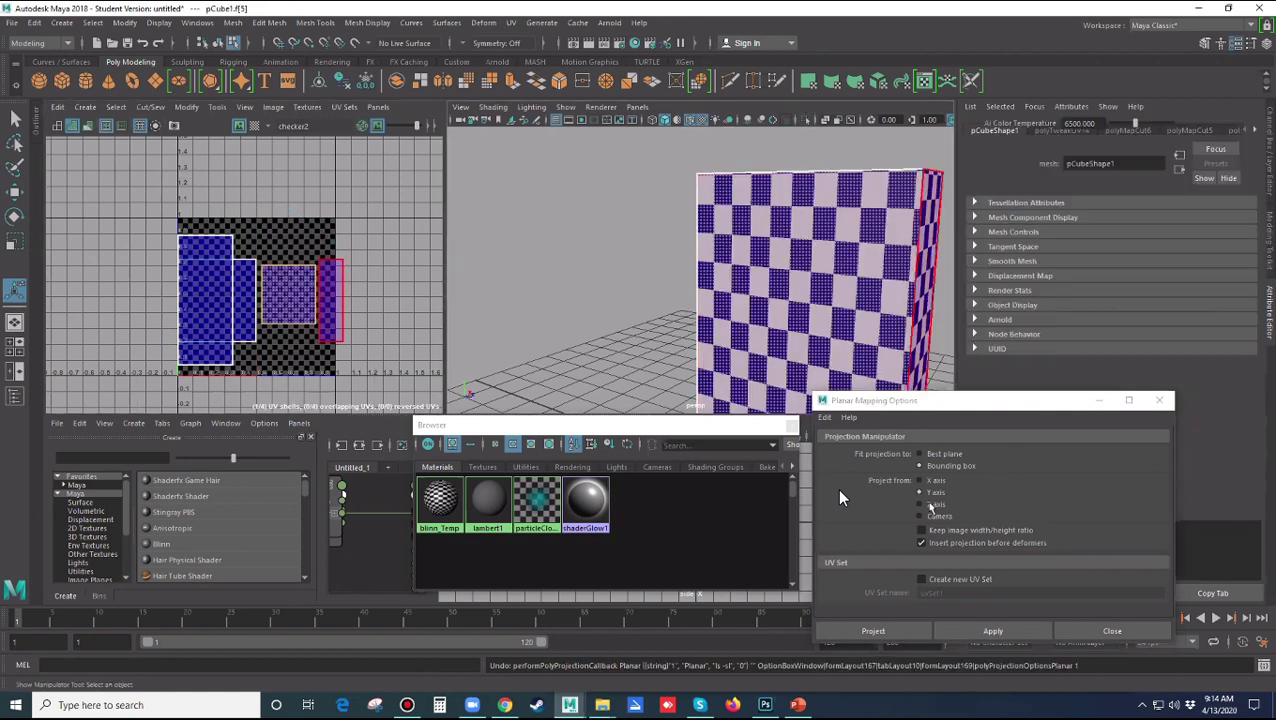
pyautogui.press('w')
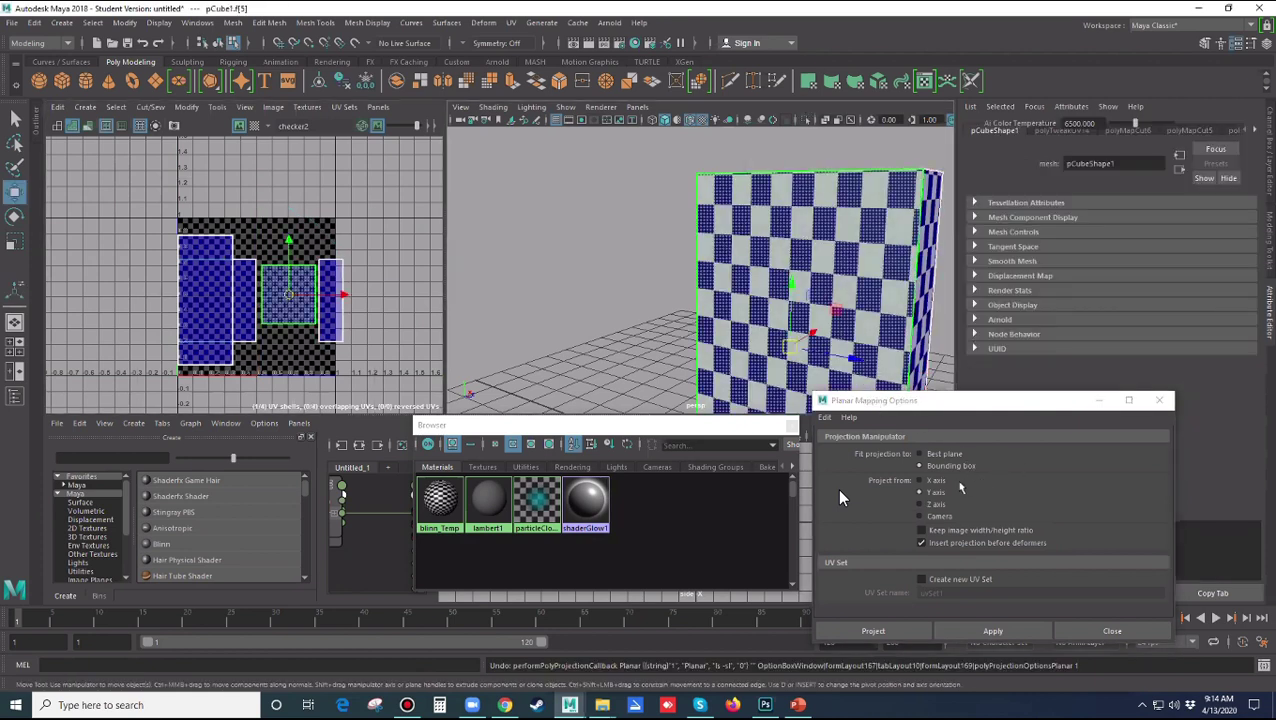
# Step: Planar-map the wide face from the X axis with the image ratio off and move its shell up and away from the layout
pyautogui.click(936, 482)
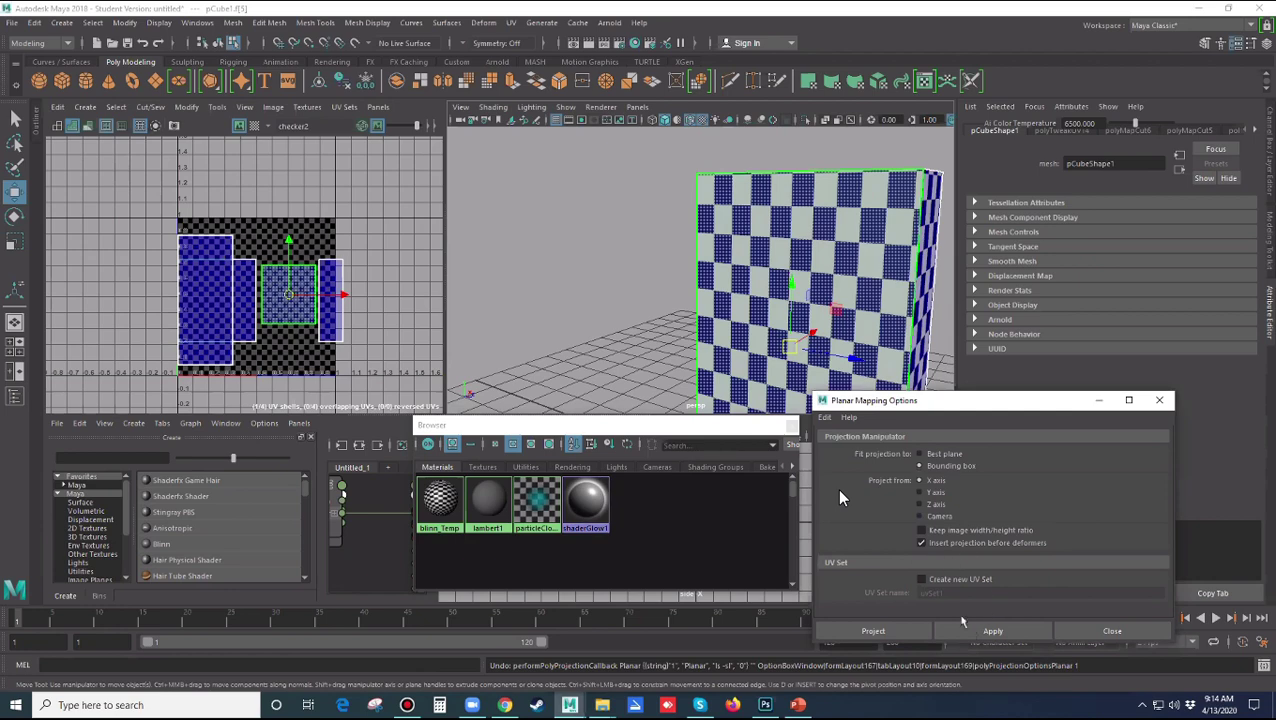
pyautogui.click(972, 631)
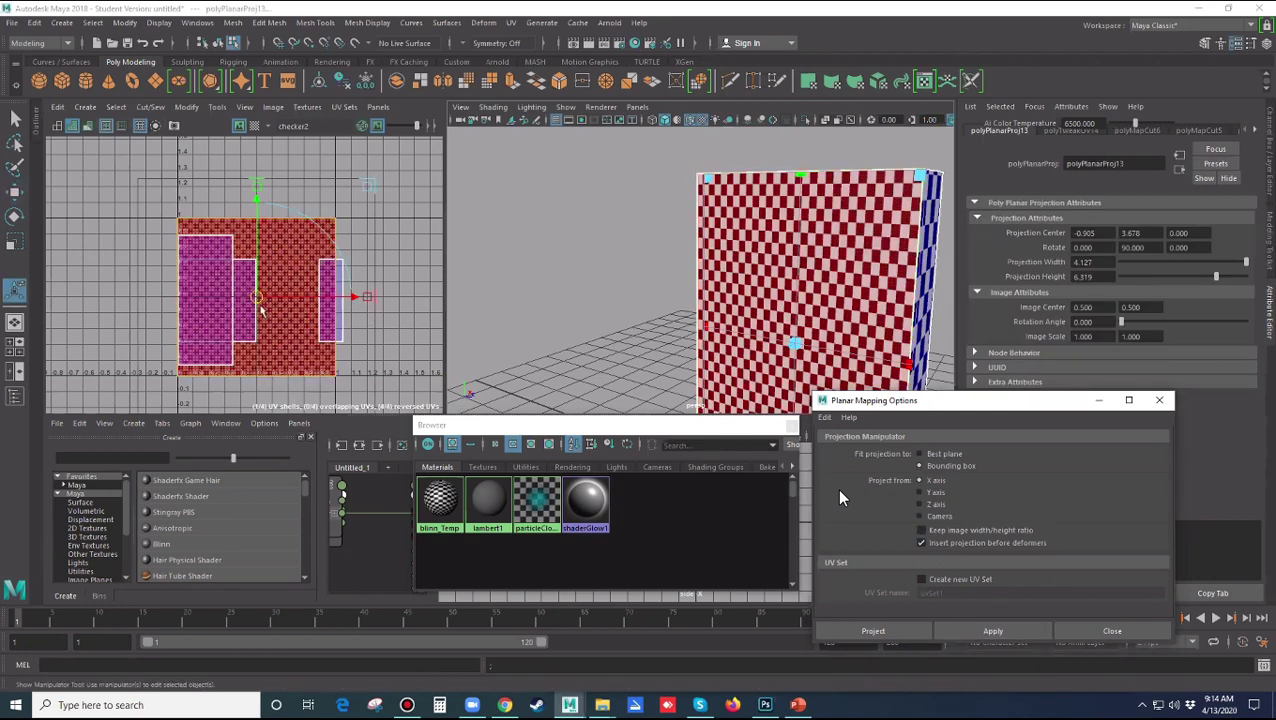
pyautogui.keyDown('alt'); pyautogui.moveTo(800, 314); pyautogui.dragTo(840, 318); pyautogui.keyUp('alt')
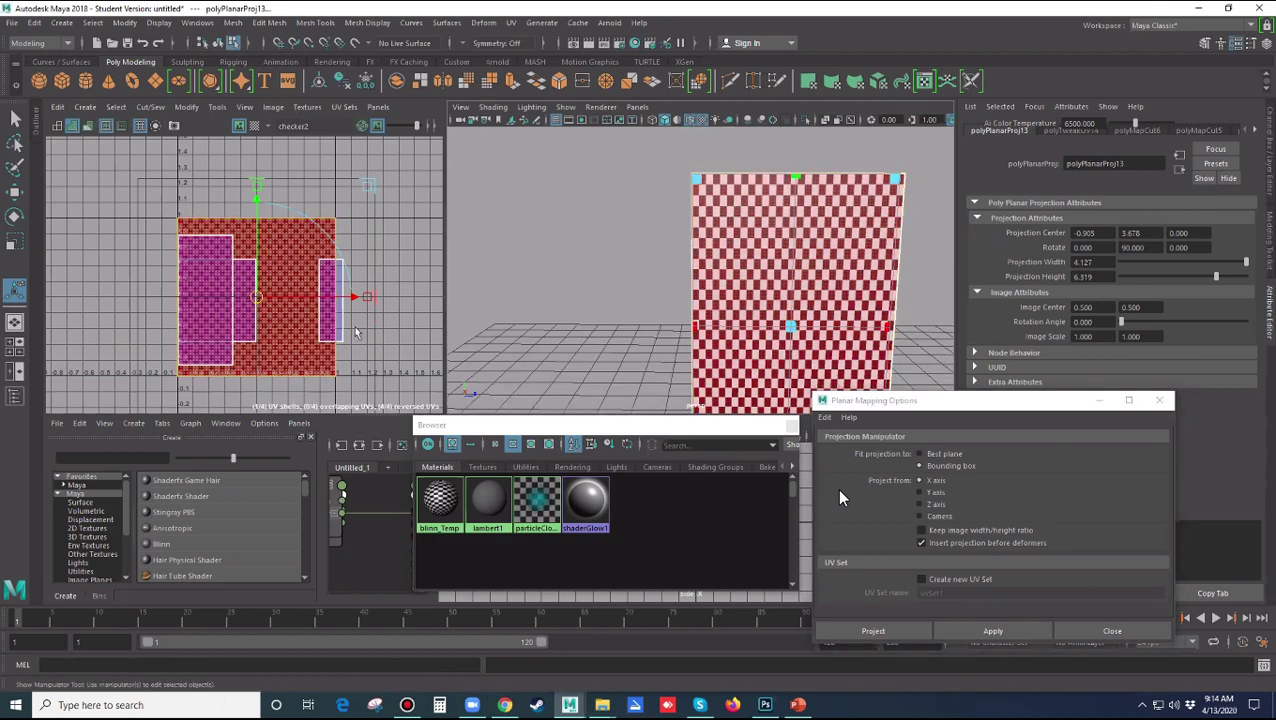
pyautogui.moveTo(257, 298); pyautogui.dragTo(347, 258)
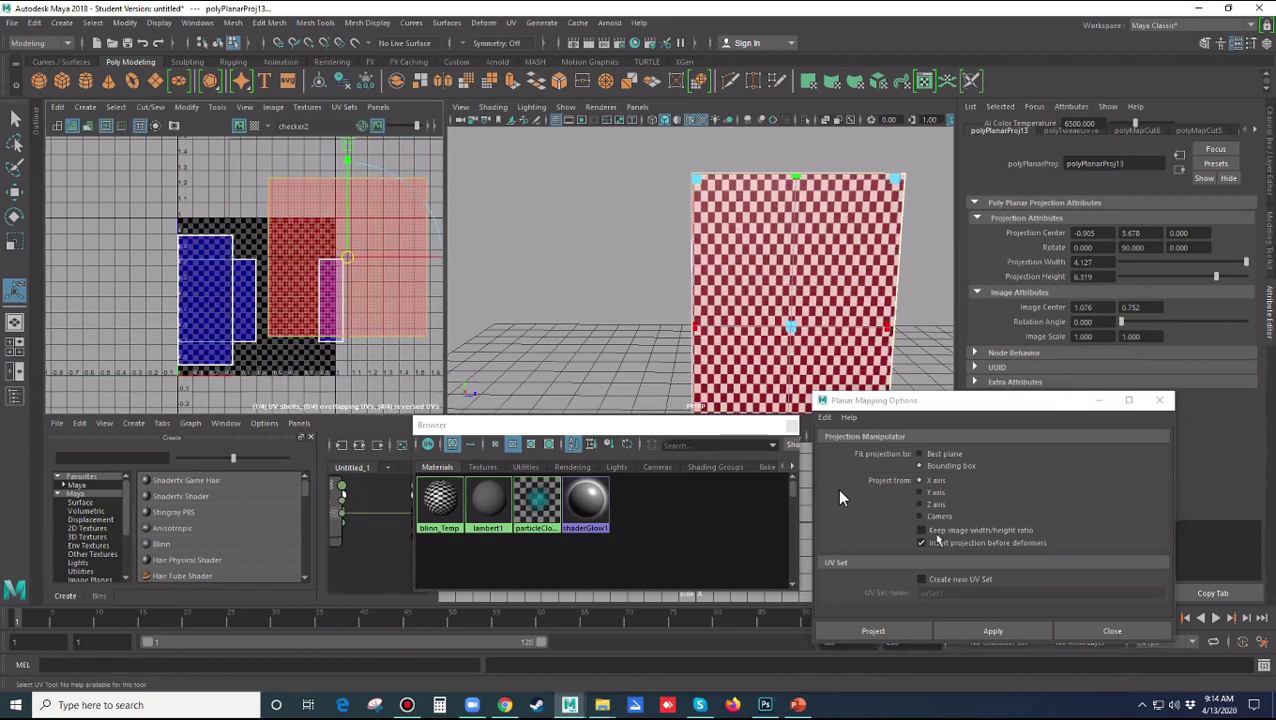
# Step: Reproject the wide face from the X axis with Keep image width/height ratio on and shift its shell clear of the large joined shell
pyautogui.click(932, 533)
pyautogui.click(993, 631)
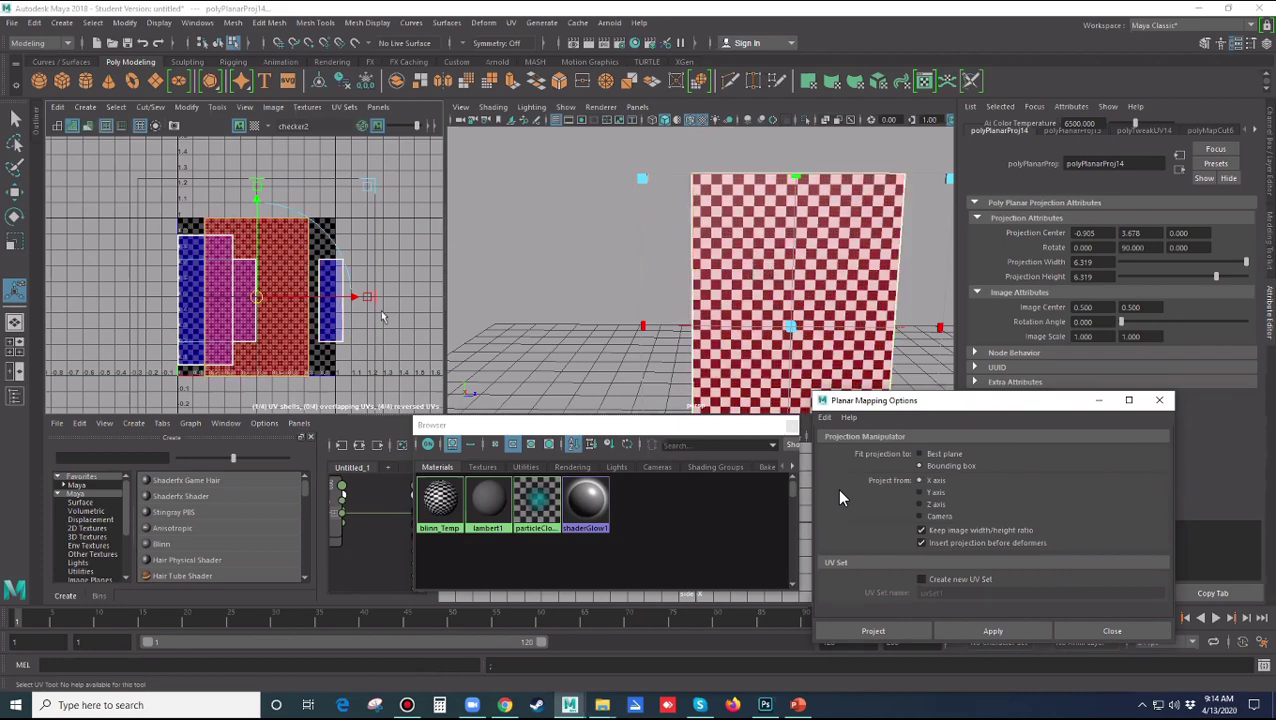
pyautogui.moveTo(265, 297); pyautogui.dragTo(312, 287)
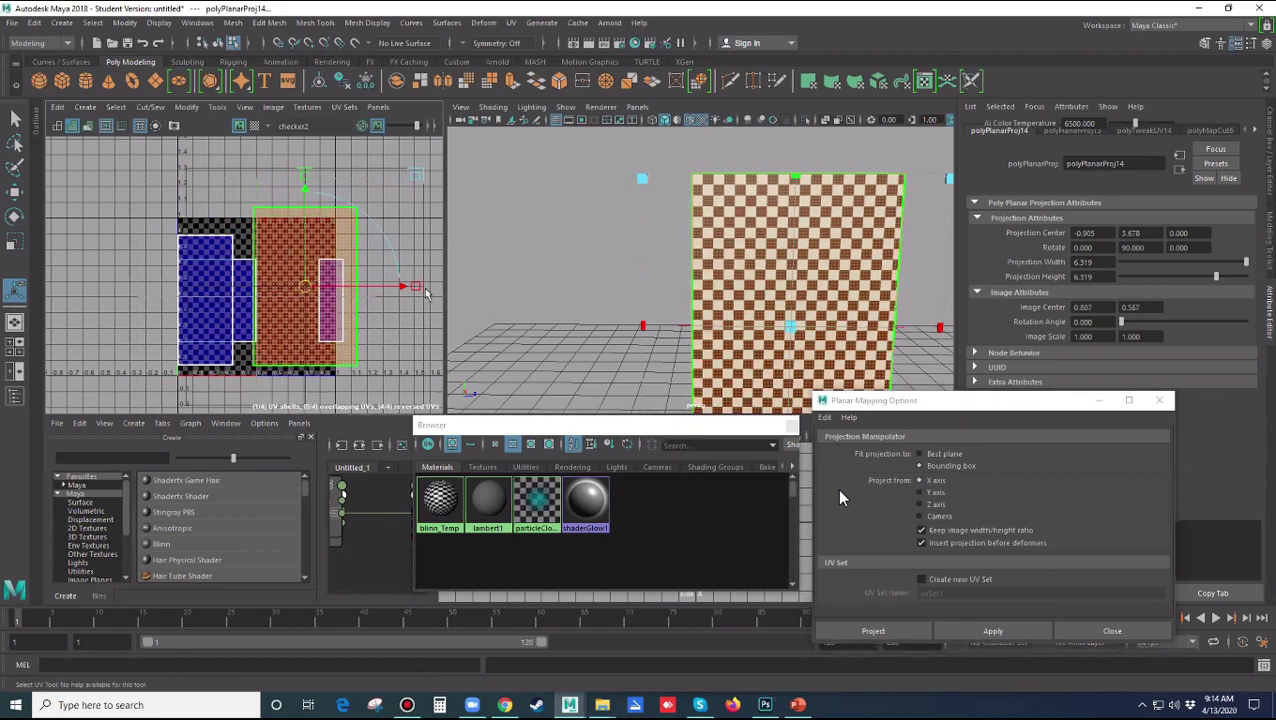
pyautogui.keyDown('alt'); pyautogui.moveTo(647, 342); pyautogui.dragTo(712, 362); pyautogui.keyUp('alt')
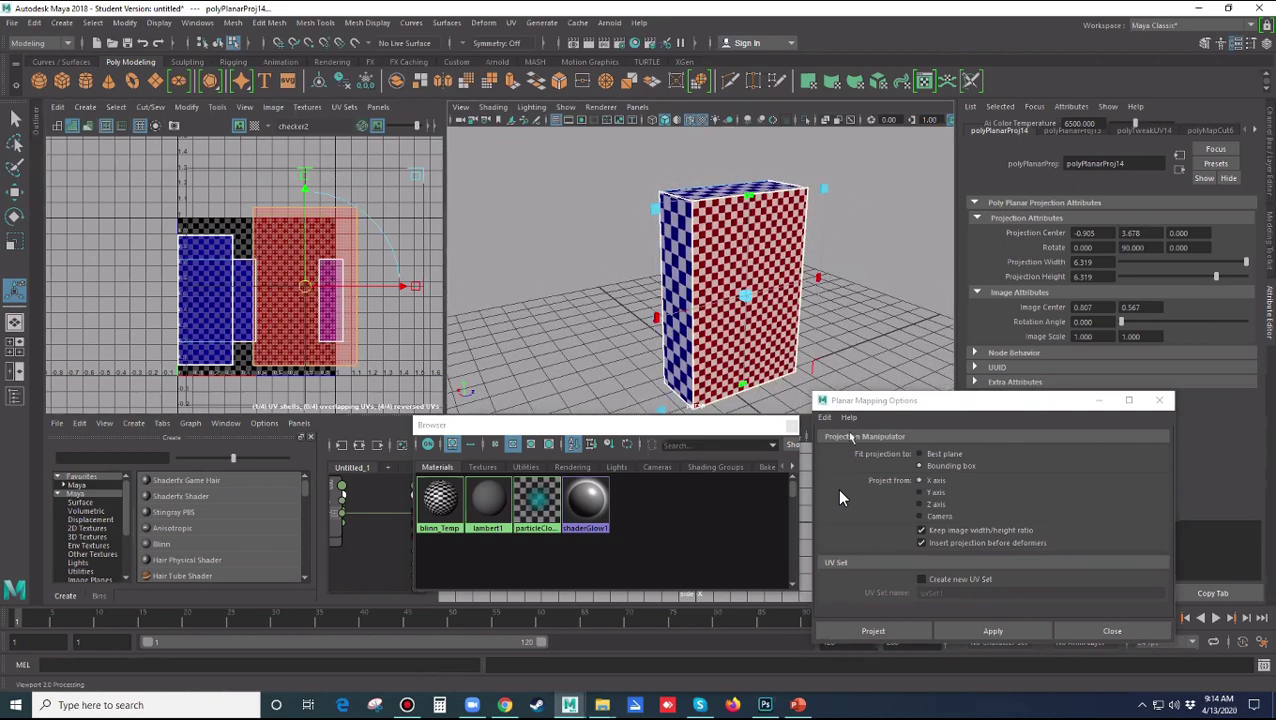
# Step: Flip the wide face's projected UVs, undo the extra shell move and reselect the face
pyautogui.click(188, 107)
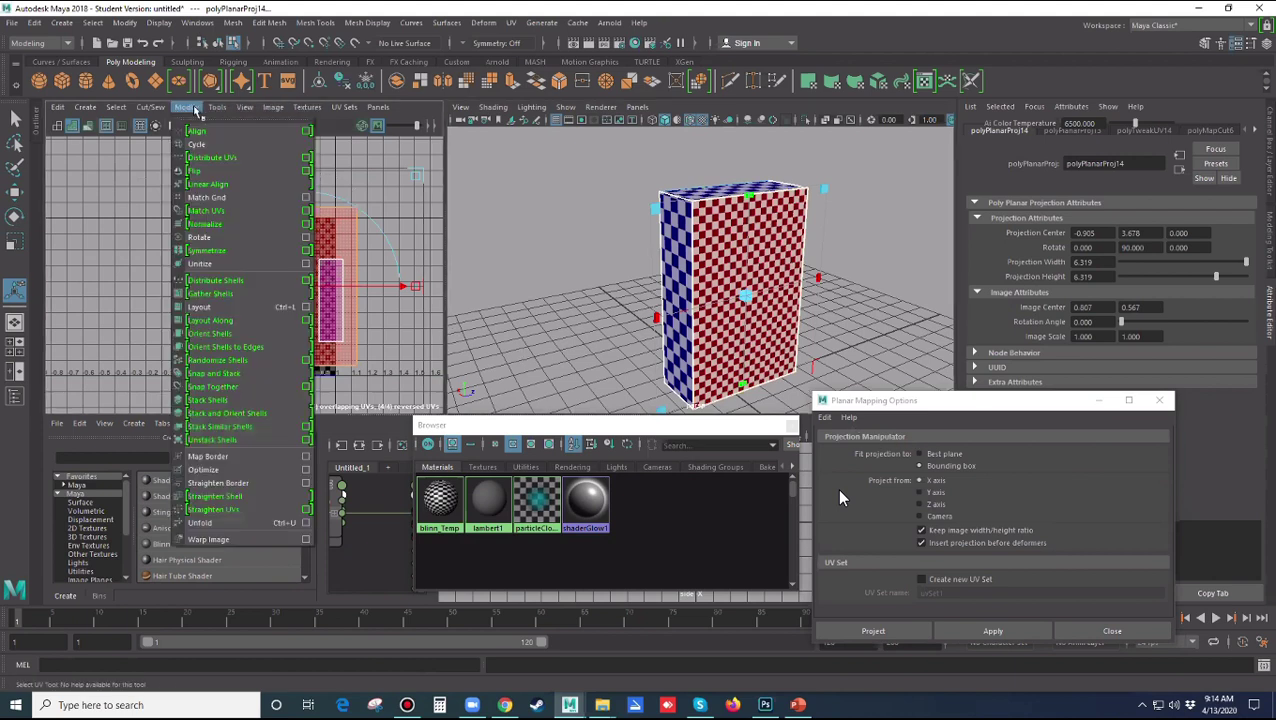
pyautogui.click(196, 172)
pyautogui.moveTo(307, 288); pyautogui.dragTo(322, 288)
pyautogui.hotkey('ctrl', 'z')
pyautogui.click(302, 291)
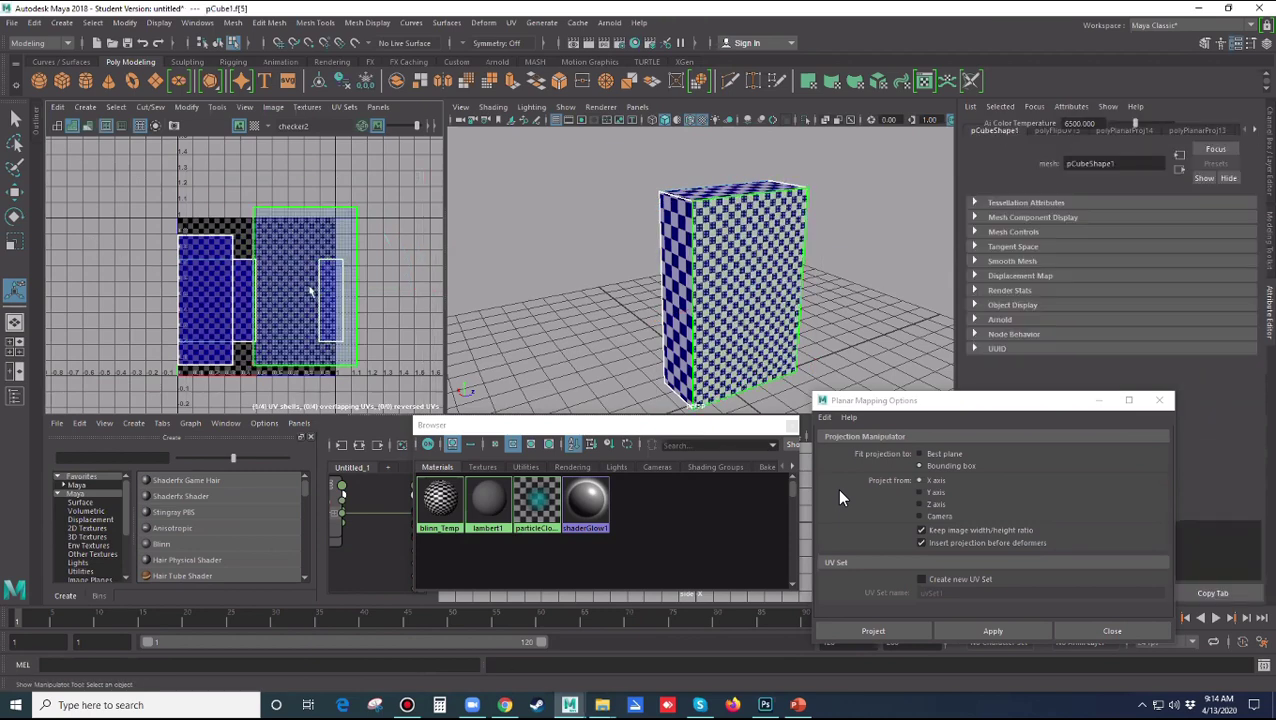
# Step: Scale the wide face's UV shell uniformly to about the neighbouring narrow shell's height and place it beside that shell
pyautogui.press('r')
pyautogui.moveTo(305, 287); pyautogui.dragTo(241, 313)
pyautogui.press('w')
pyautogui.scroll(2, 310, 293)
pyautogui.press('r')
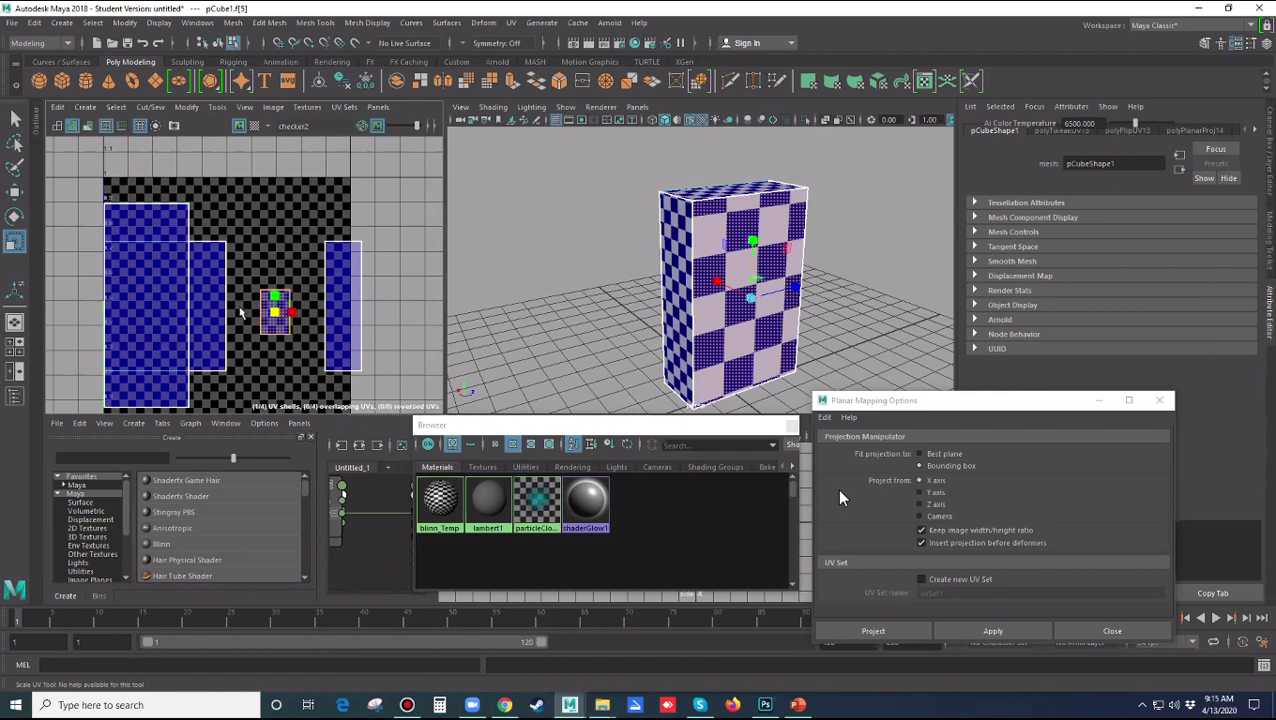
pyautogui.moveTo(241, 313); pyautogui.dragTo(274, 310)
pyautogui.moveTo(268, 305); pyautogui.dragTo(271, 307)
pyautogui.press('w')
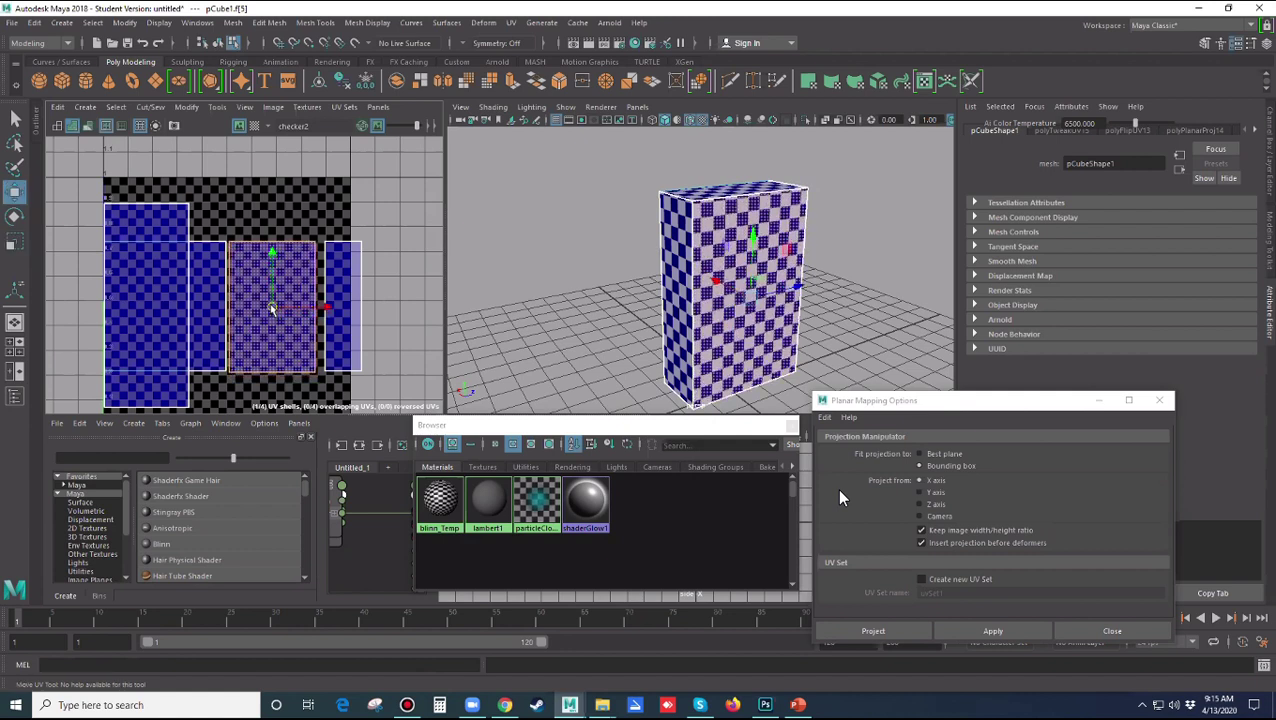
# Step: Fine-tune the wide shell's uniform scale until its height and checker squares match the adjacent narrow shell
pyautogui.press('r')
pyautogui.moveTo(271, 307); pyautogui.dragTo(270, 307)
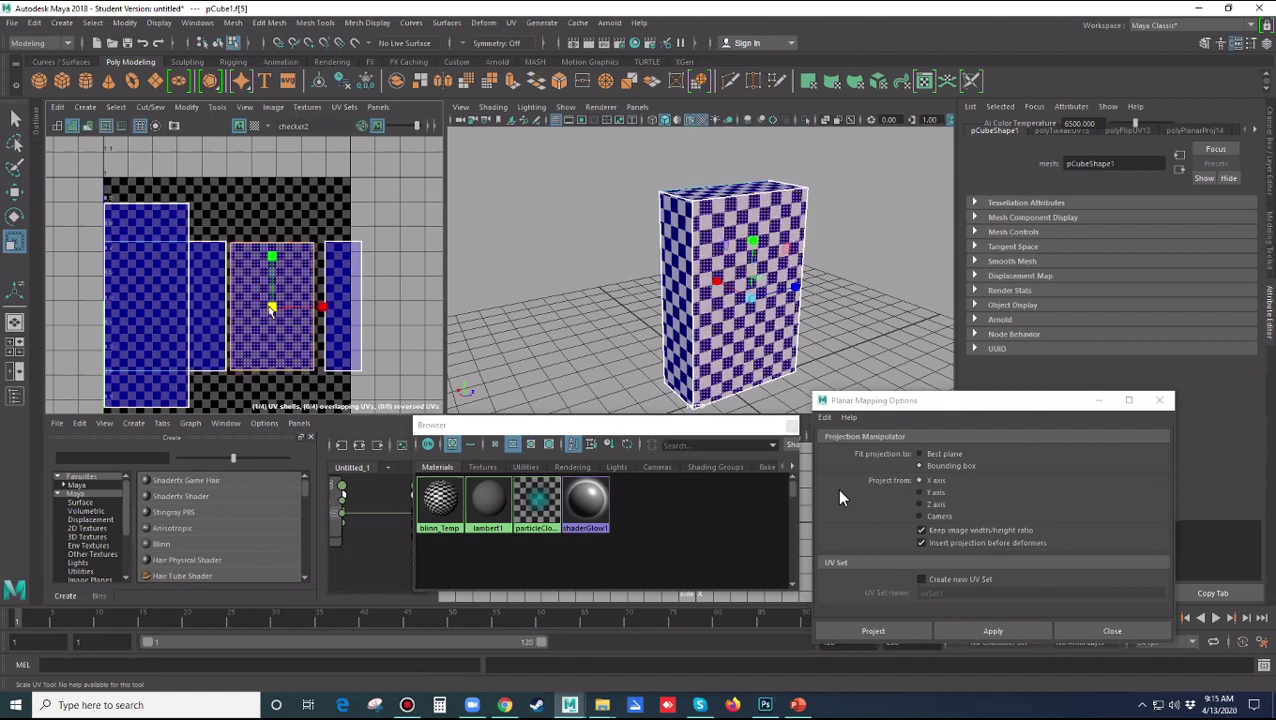
pyautogui.moveTo(271, 308)
pyautogui.mouseDown()
pyautogui.moveTo(340, 328)
pyautogui.moveTo(247, 303)
pyautogui.moveTo(271, 306)
pyautogui.mouseUp()
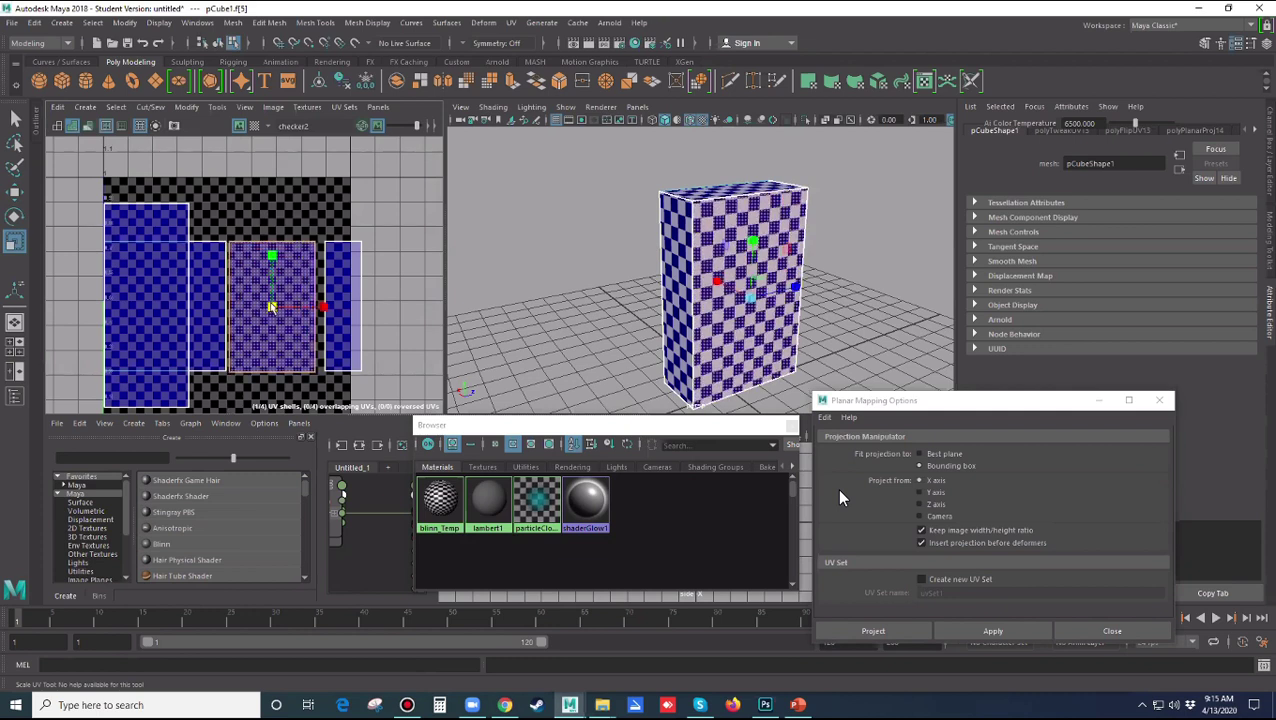
pyautogui.scroll(3, 271, 307)
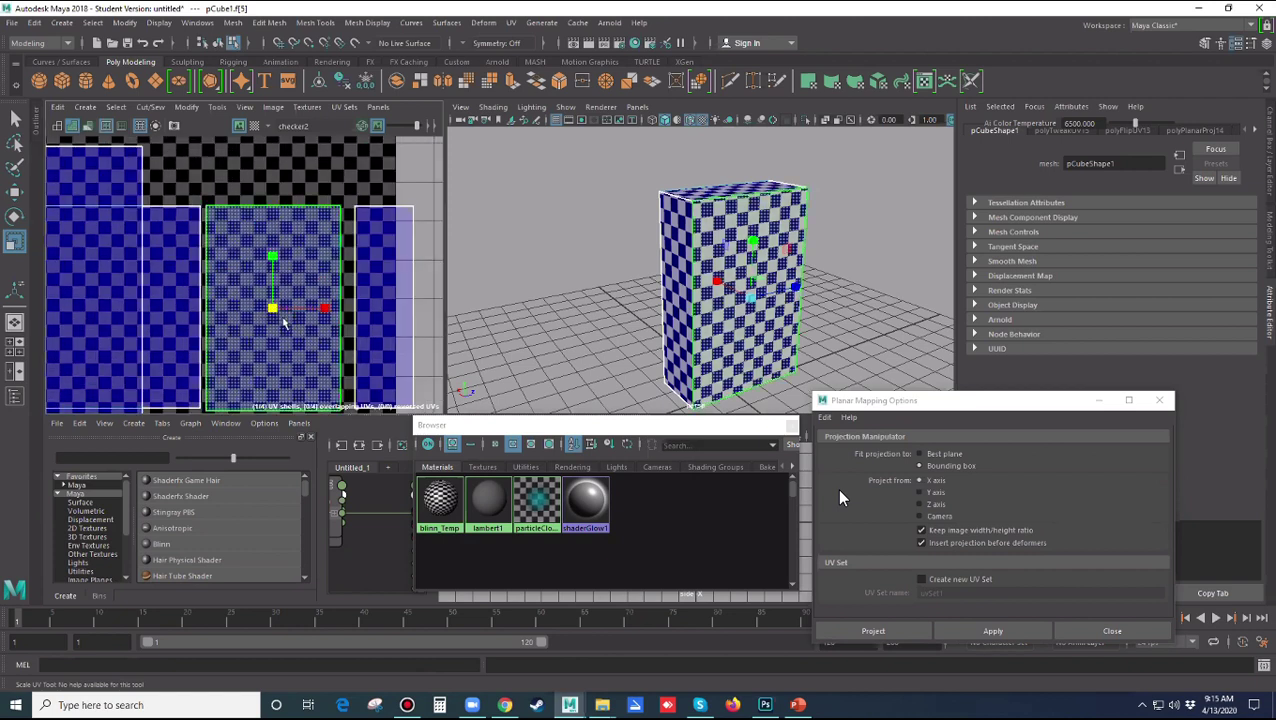
pyautogui.moveTo(274, 310); pyautogui.dragTo(270, 309)
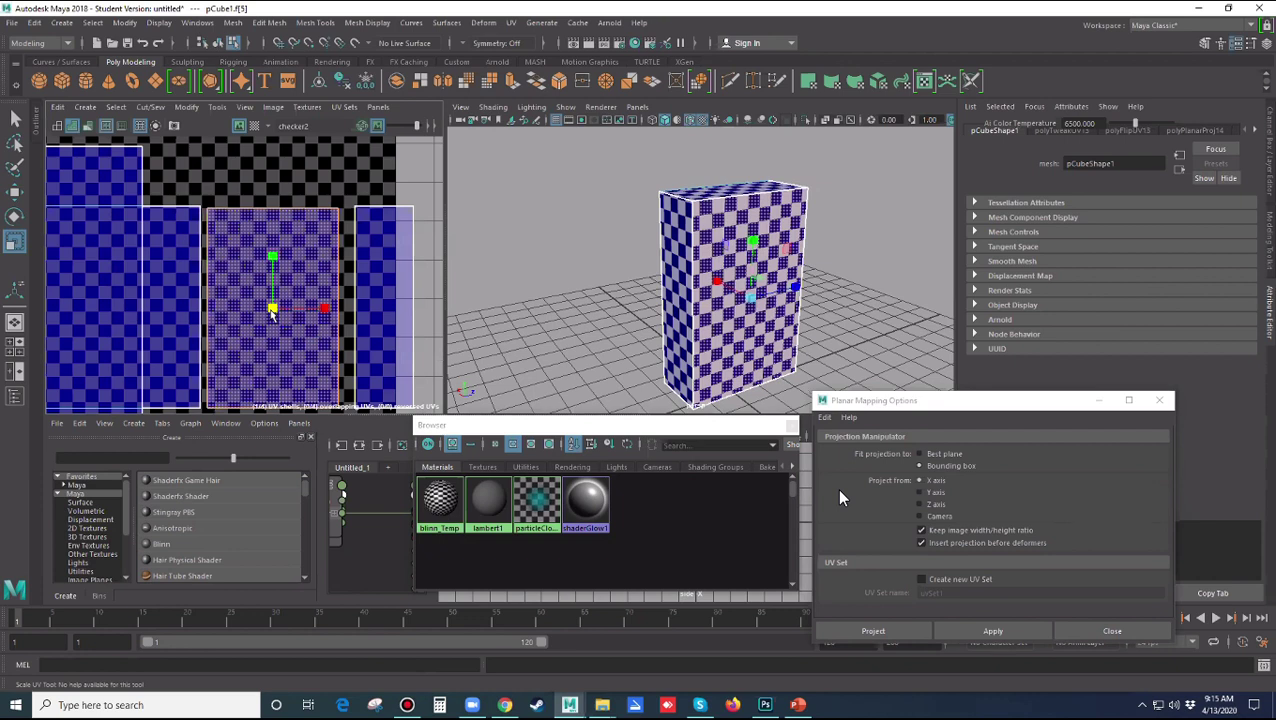
# Step: Select the wide shell's border edge facing the adjacent narrow shell and examine the checker alignment along that box corner
pyautogui.moveTo(258, 296); pyautogui.dragTo(258, 262, button='right')
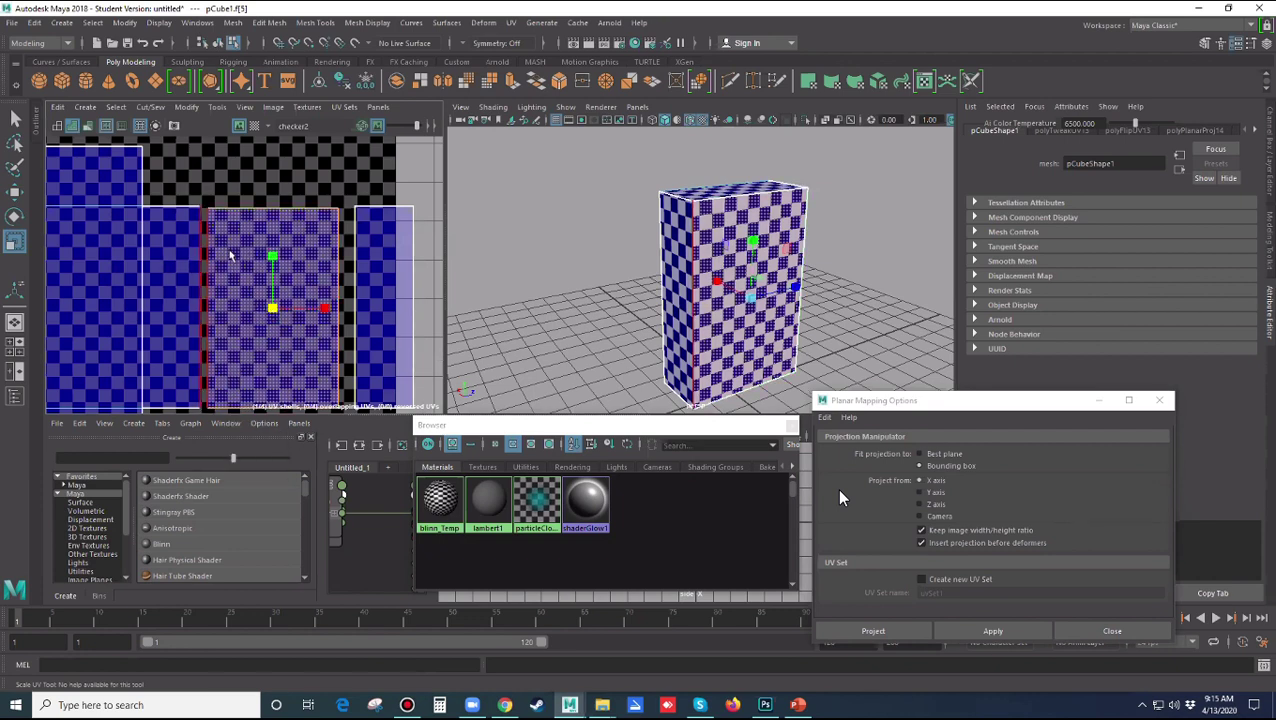
pyautogui.click(226, 256)
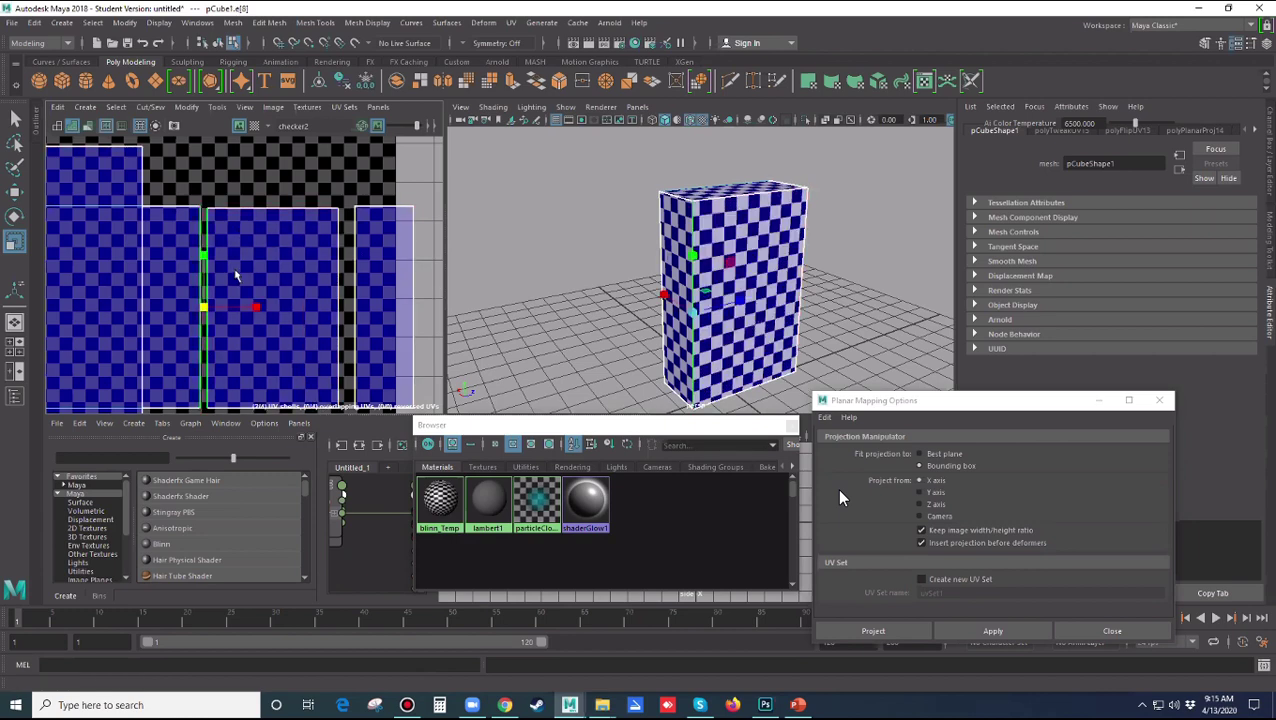
pyautogui.keyDown('alt'); pyautogui.moveTo(632, 344); pyautogui.dragTo(677, 353); pyautogui.keyUp('alt')
pyautogui.scroll(2, 677, 353)
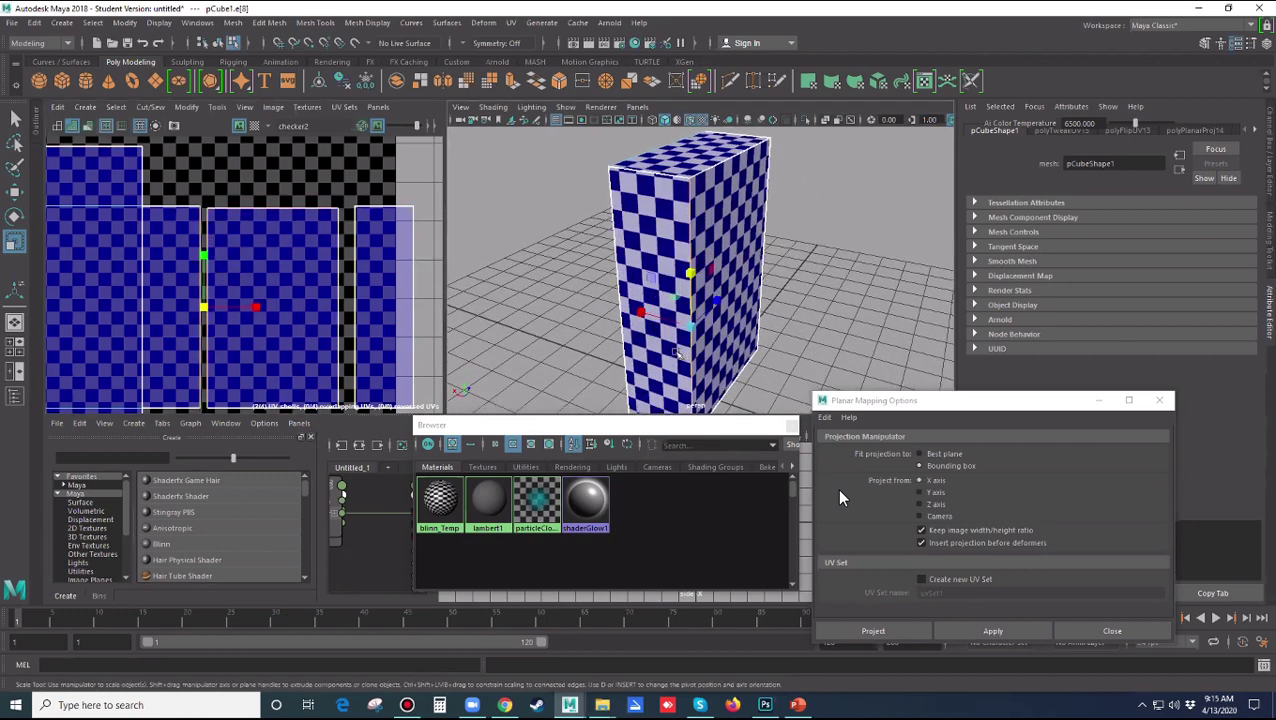
pyautogui.rightClick(280, 267)
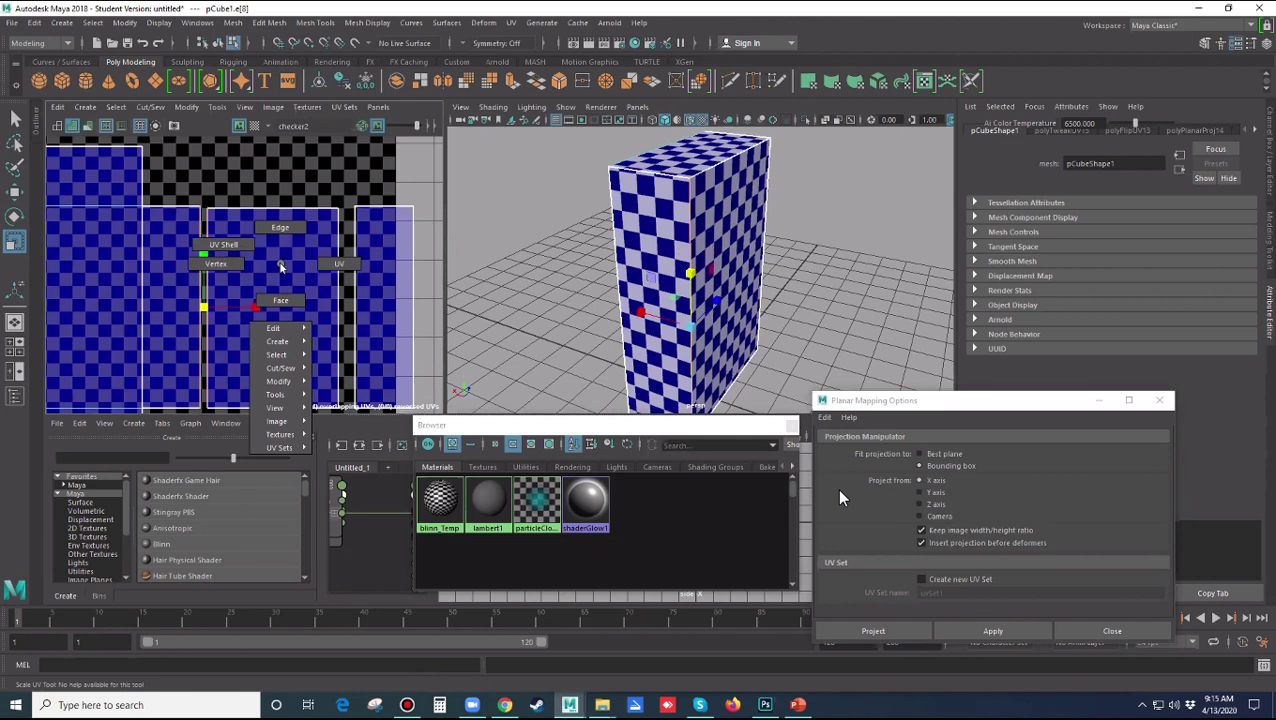
pyautogui.moveTo(280, 265); pyautogui.dragTo(265, 273, button='right')
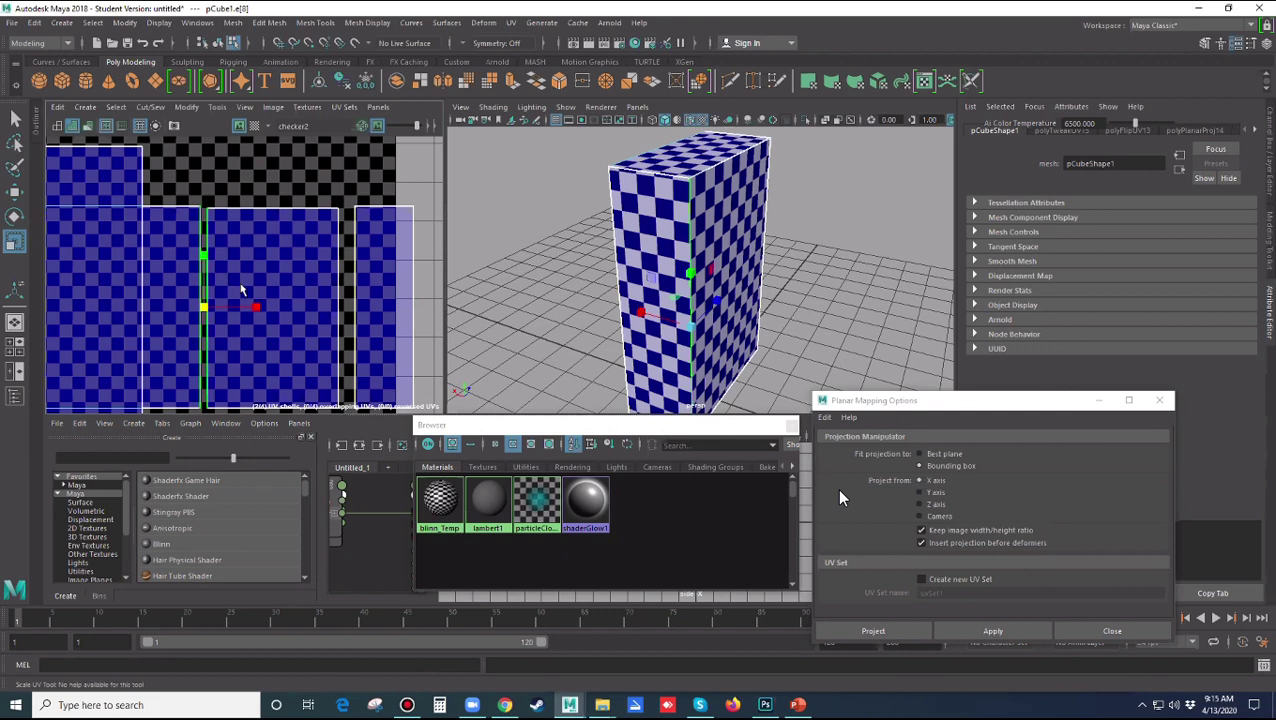
pyautogui.scroll(3, 704, 303)
pyautogui.keyDown('alt'); pyautogui.moveTo(688, 310); pyautogui.dragTo(662, 300); pyautogui.keyUp('alt')
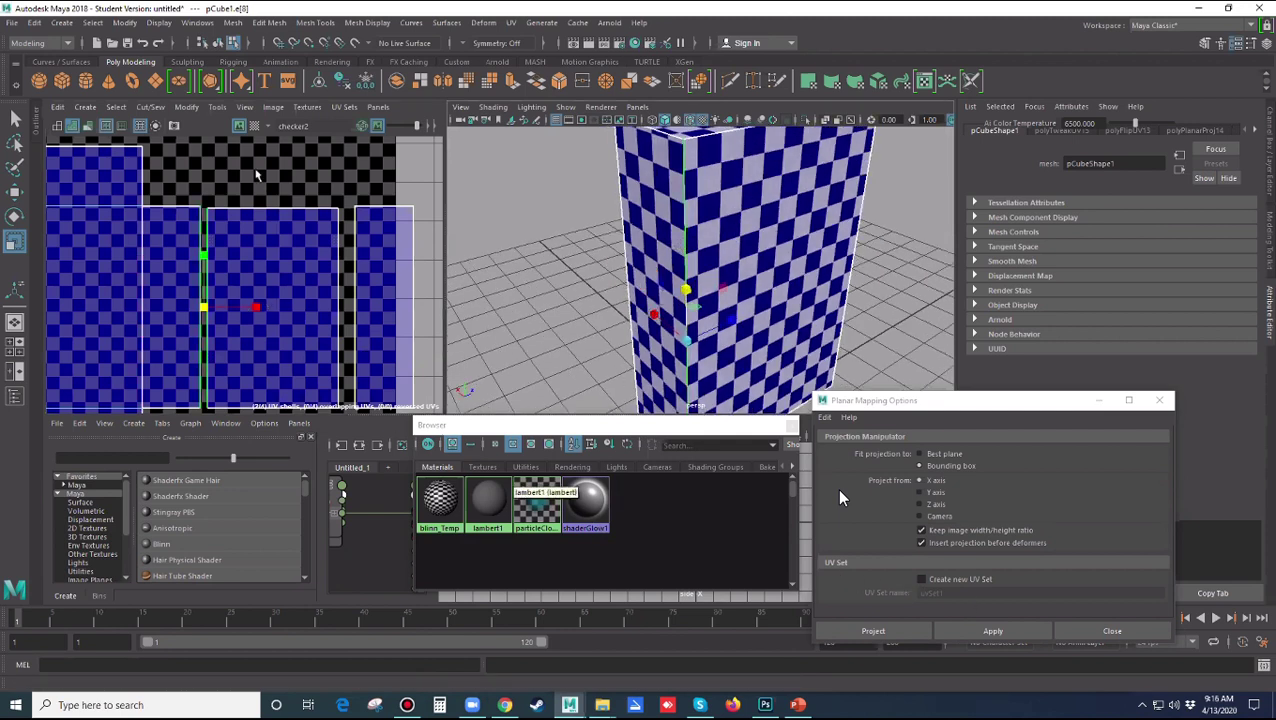
# Step: Shift the wide face's UV shell against the narrow shell, enlarge it slightly to equal height, and leave a small gap between them
pyautogui.moveTo(280, 238); pyautogui.dragTo(279, 270, button='right')
pyautogui.click(278, 306)
pyautogui.press('w')
pyautogui.moveTo(278, 308); pyautogui.dragTo(272, 305)
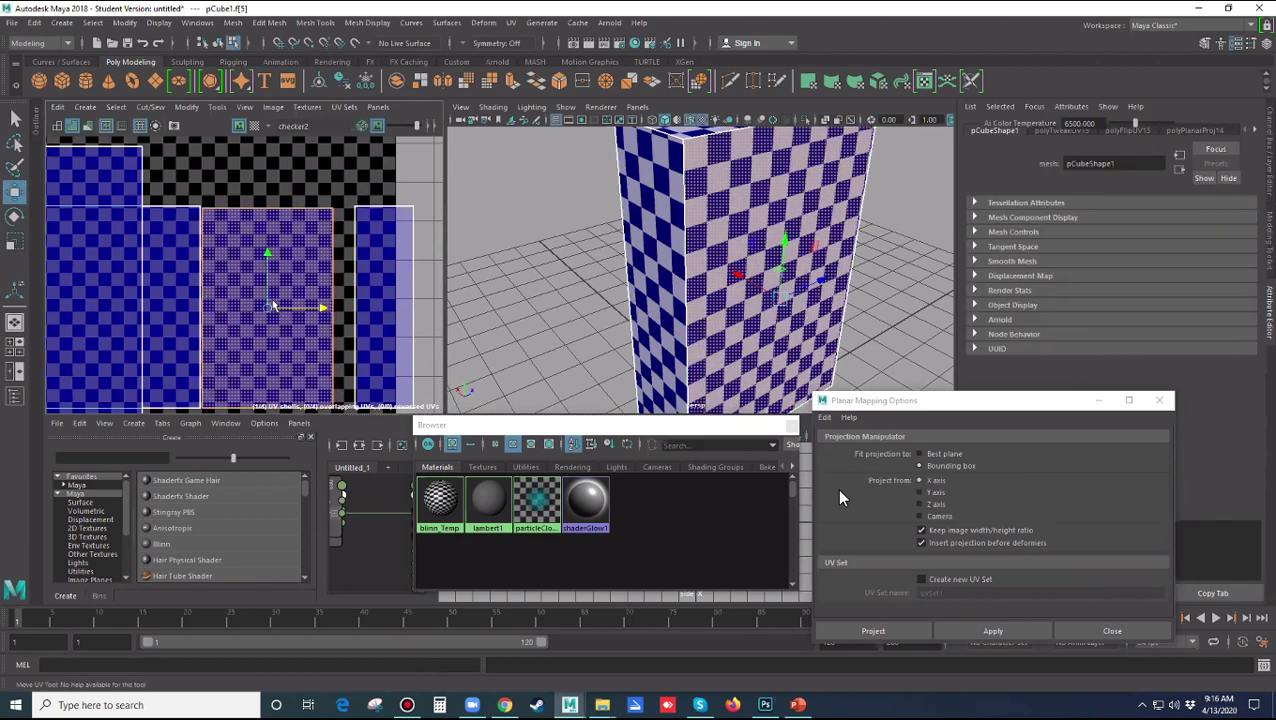
pyautogui.press('r')
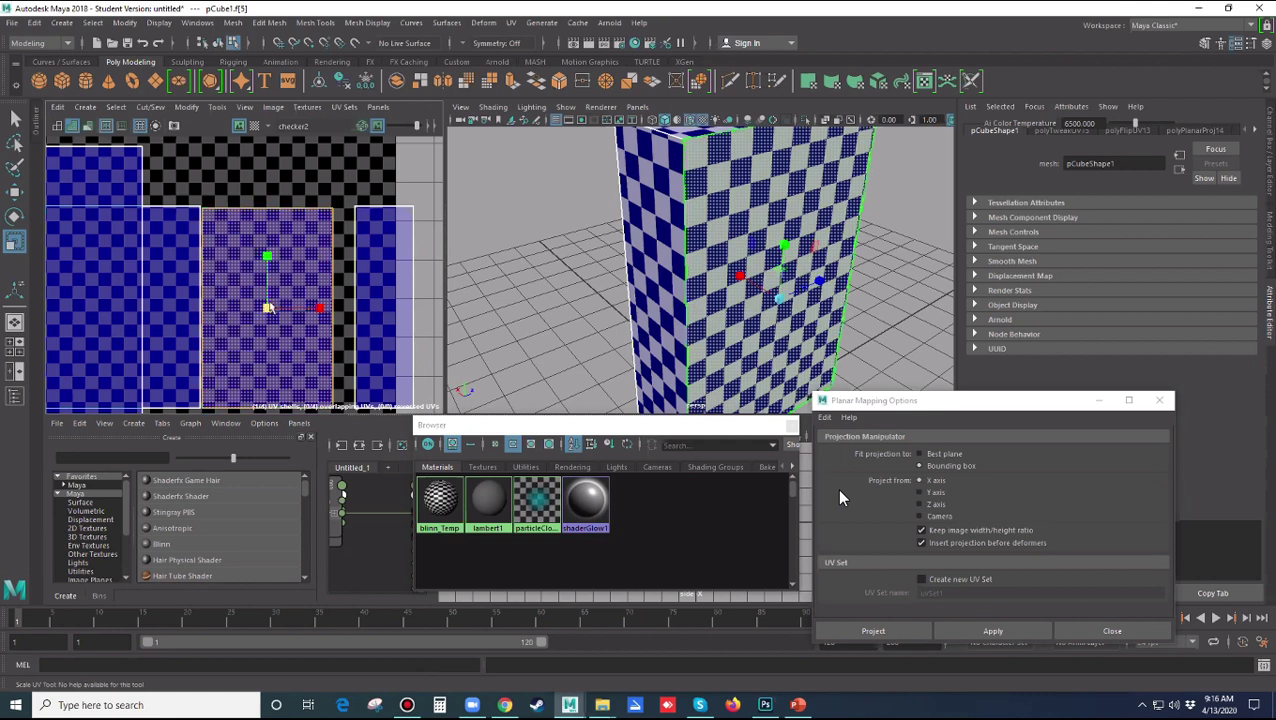
pyautogui.moveTo(268, 307); pyautogui.dragTo(269, 307)
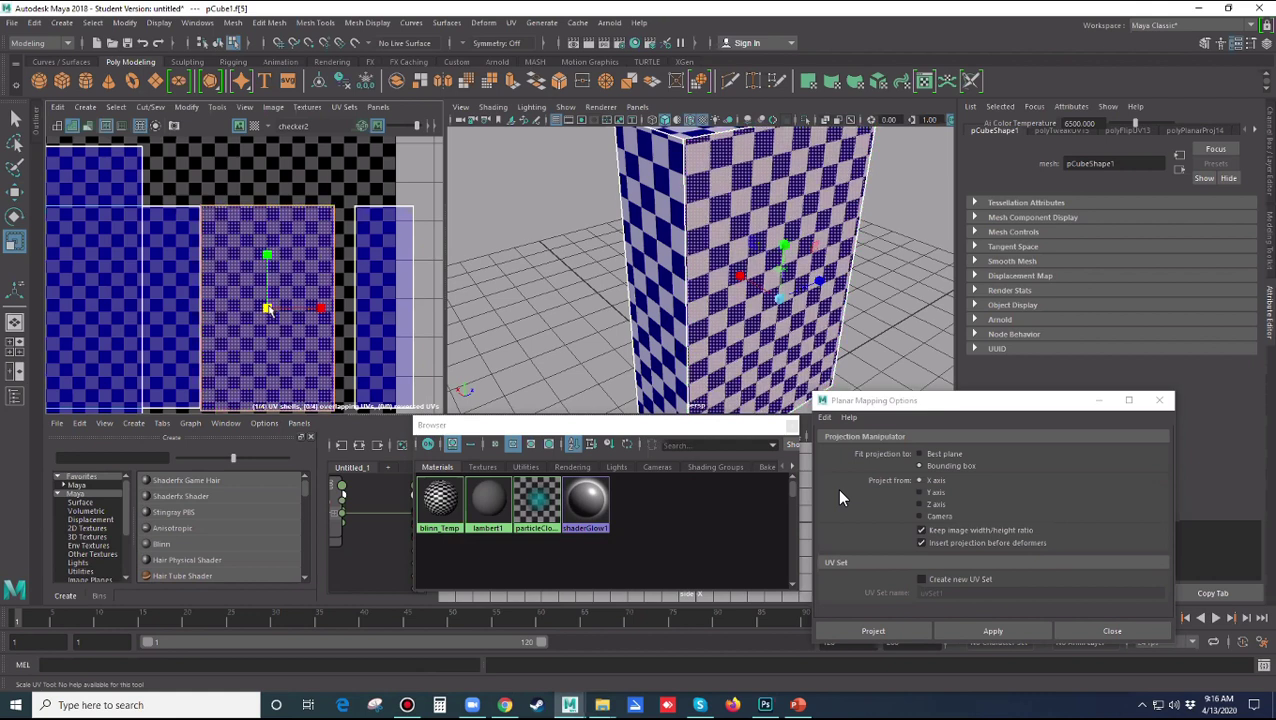
pyautogui.press('w')
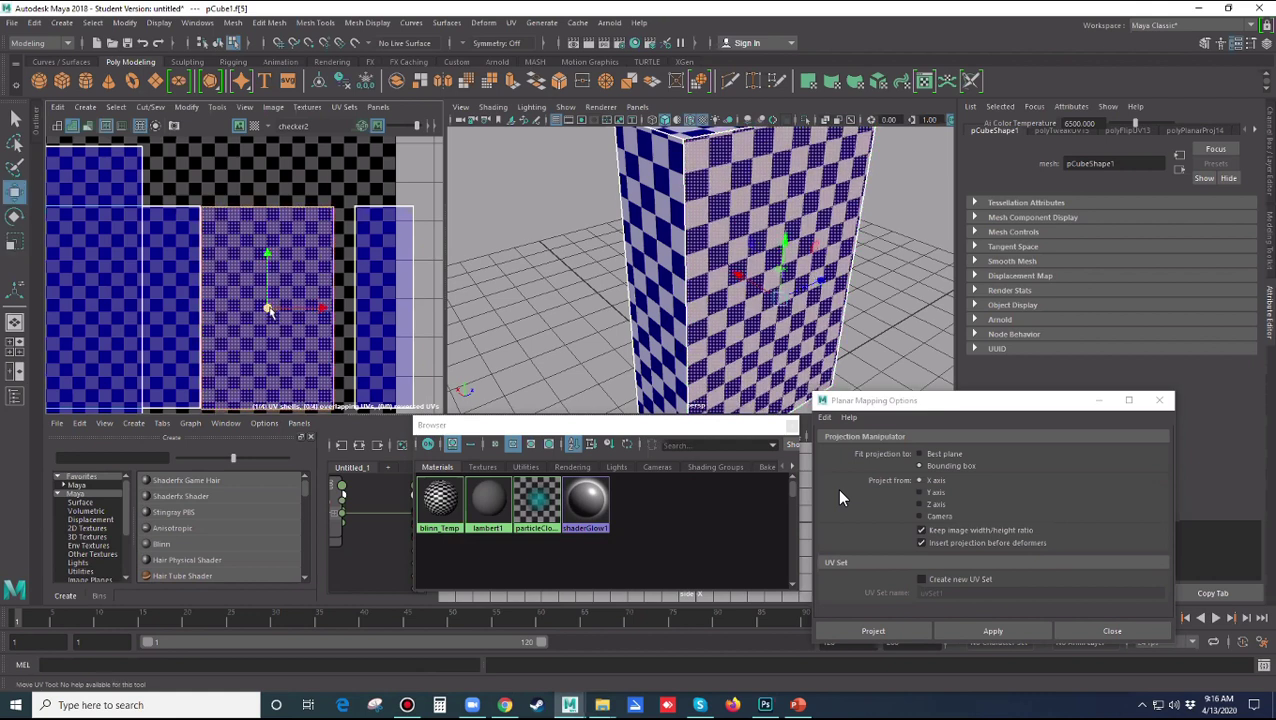
pyautogui.moveTo(268, 307); pyautogui.dragTo(274, 307)
# Step: Join the wide shell to the adjacent narrow shell with Move and Sew on their shared vertical edge
pyautogui.moveTo(254, 303); pyautogui.dragTo(255, 268, button='right')
pyautogui.click(205, 290)
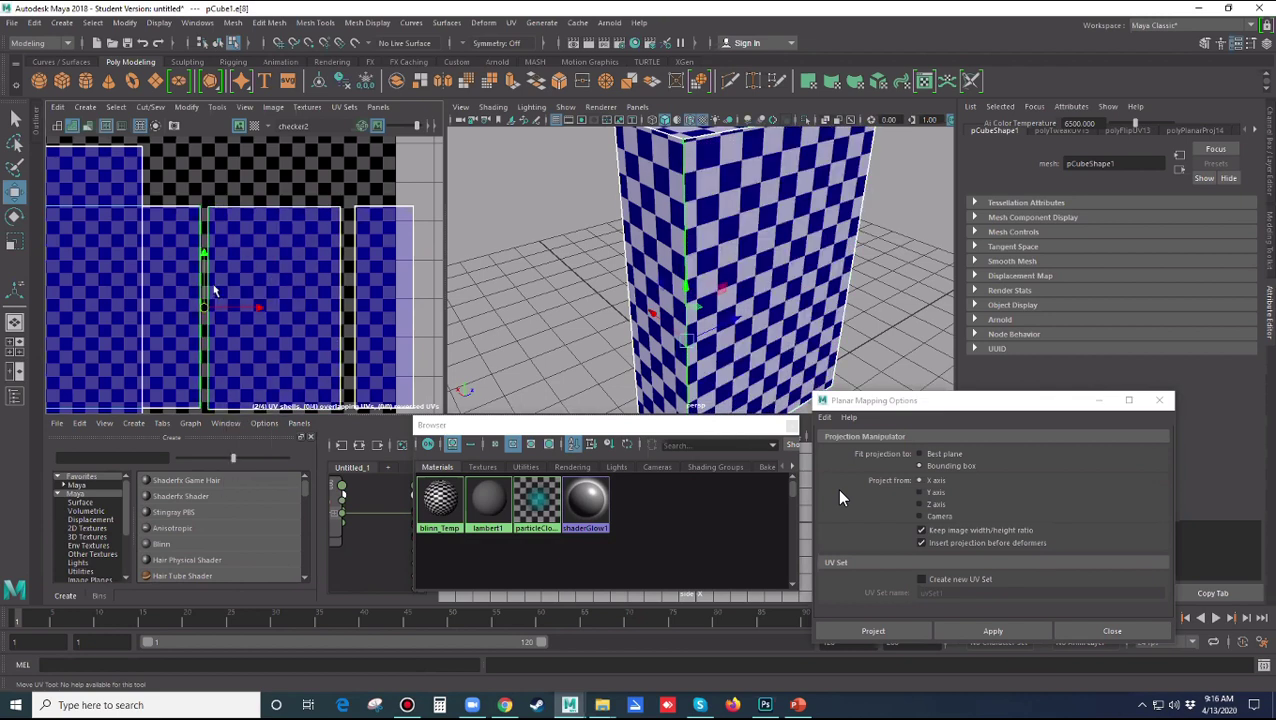
pyautogui.click(188, 107)
pyautogui.moveTo(150, 107)
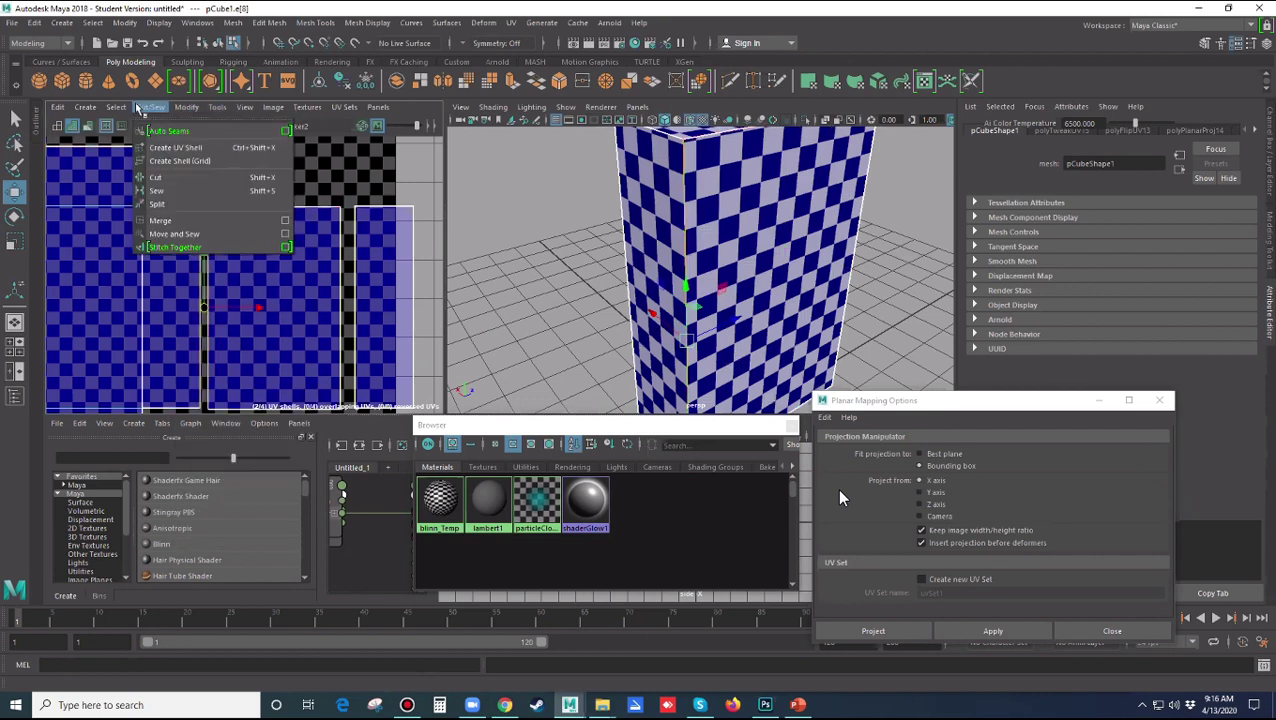
pyautogui.click(160, 234)
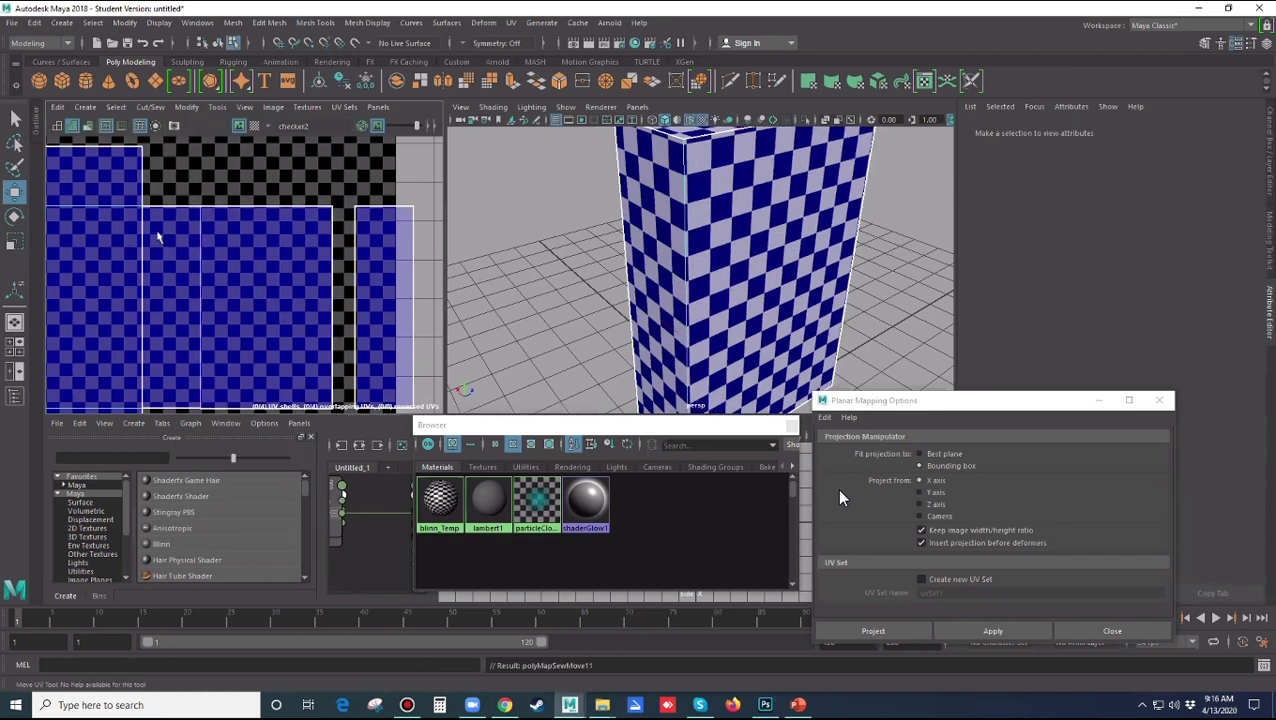
# Step: Examine the checker pattern across the sewn corner and around the box's other sides
pyautogui.click(658, 333)
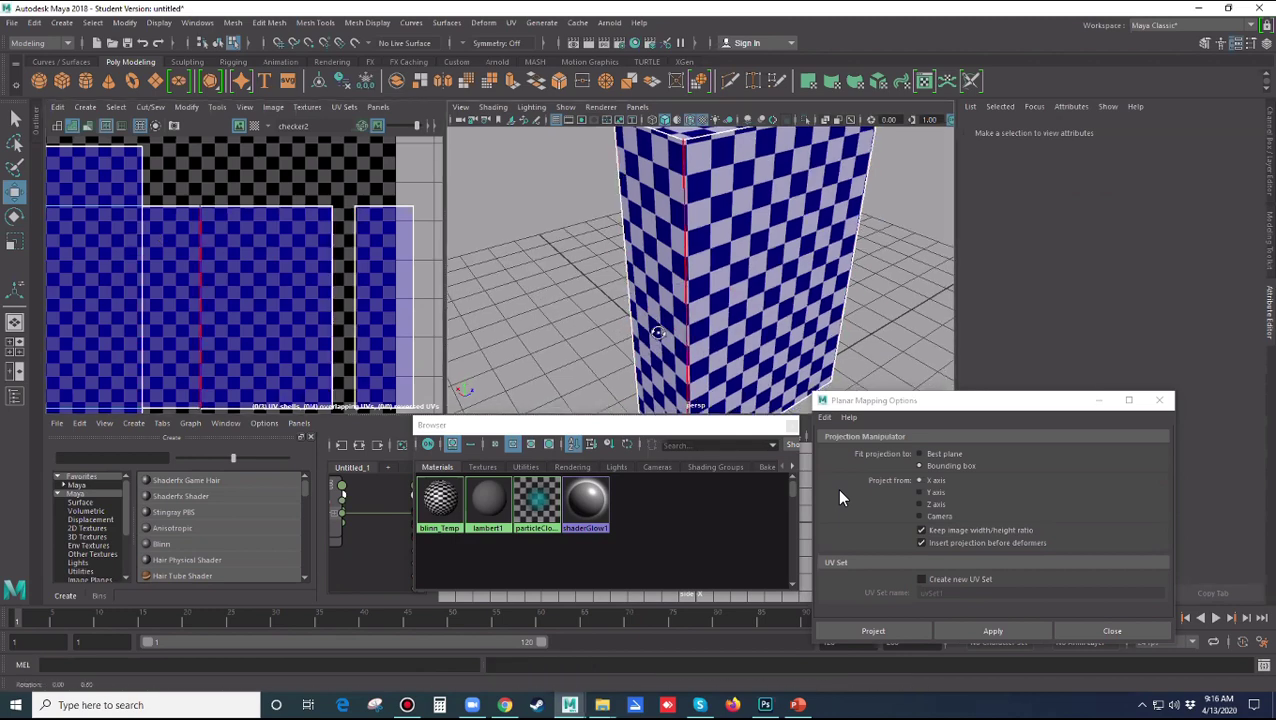
pyautogui.scroll(4, 658, 333)
pyautogui.scroll(2, 630, 262)
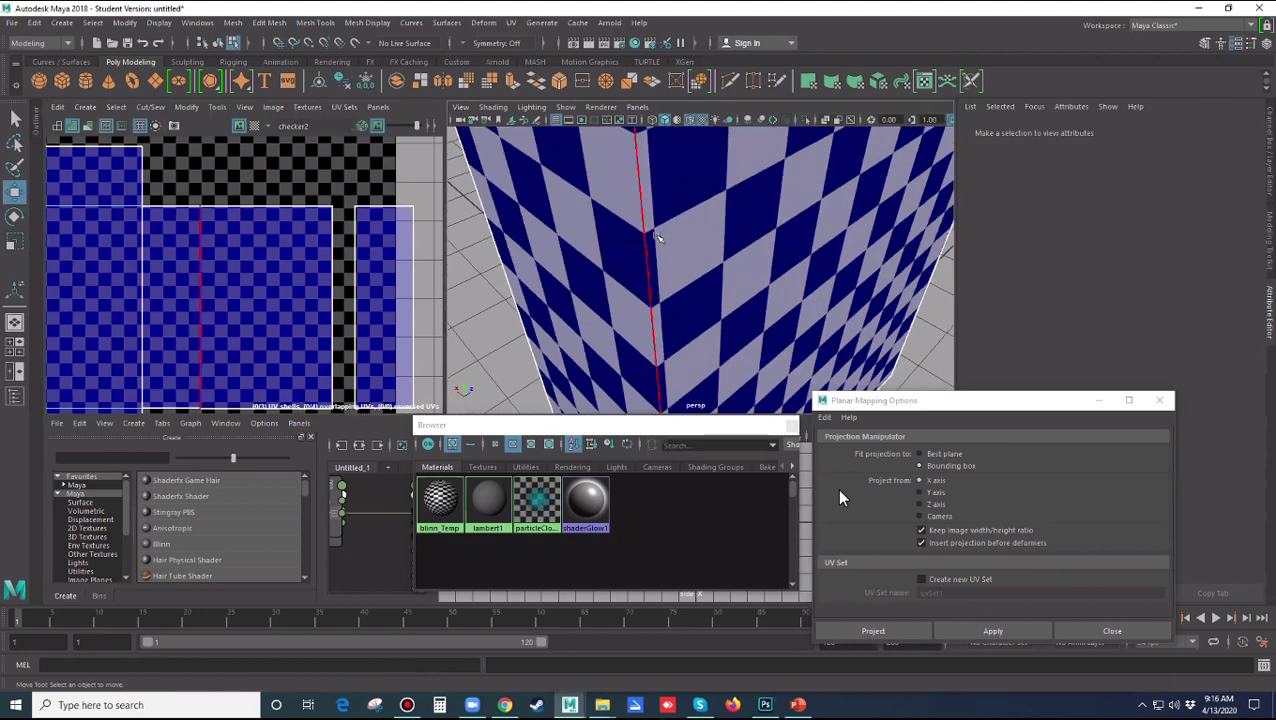
pyautogui.scroll(-2, 690, 278)
pyautogui.keyDown('alt'); pyautogui.moveTo(732, 312); pyautogui.dragTo(702, 350); pyautogui.keyUp('alt')
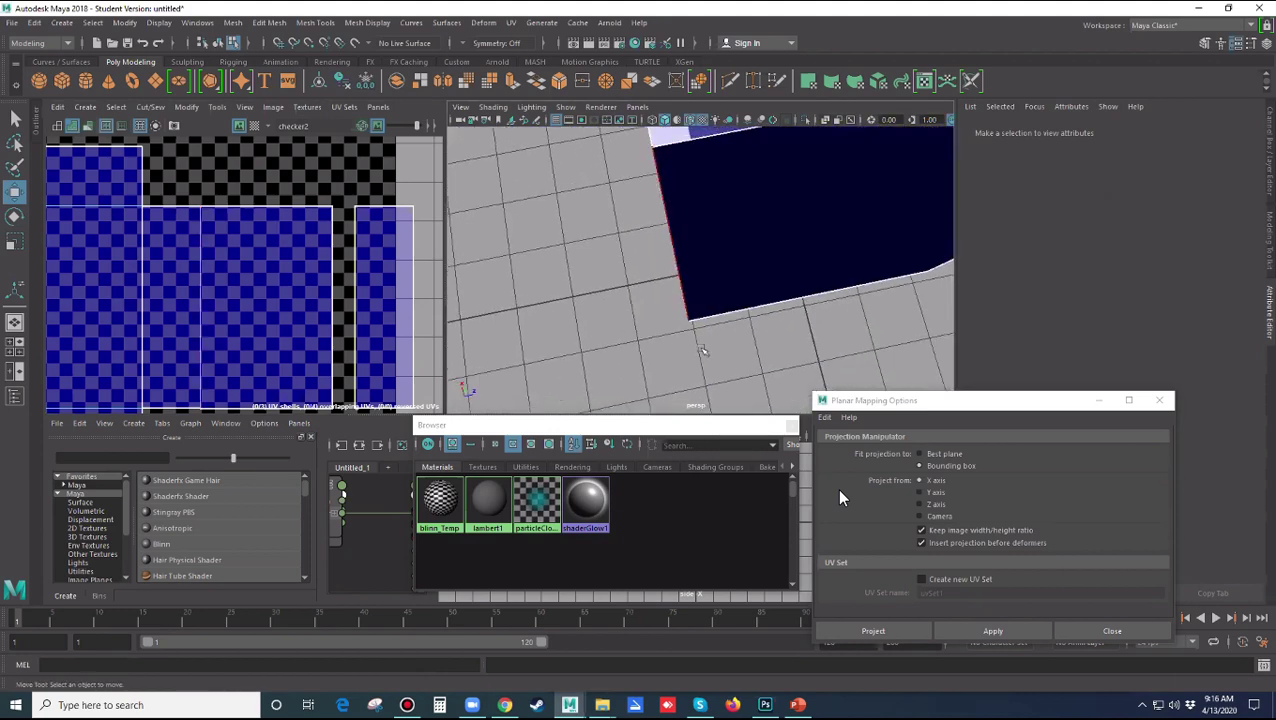
pyautogui.scroll(-3, 704, 348)
pyautogui.keyDown('alt'); pyautogui.moveTo(771, 311); pyautogui.dragTo(655, 319); pyautogui.keyUp('alt')
pyautogui.scroll(-4, 716, 322)
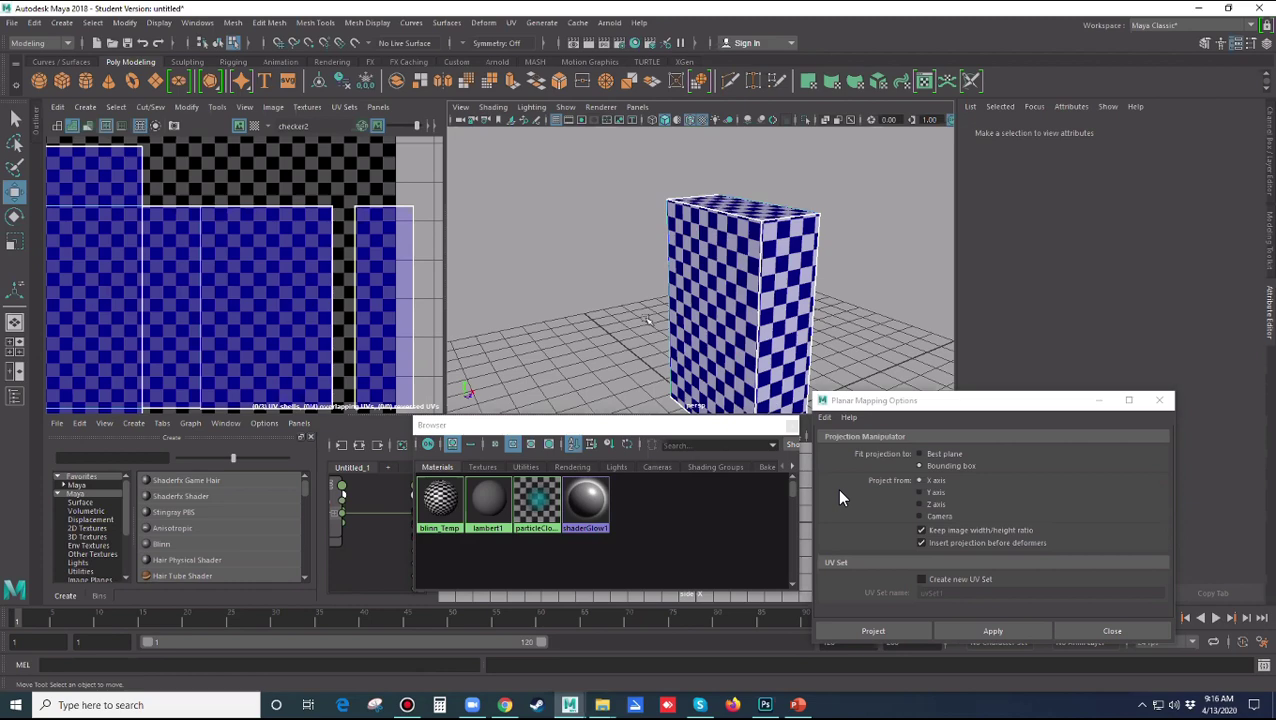
pyautogui.scroll(-1, 409, 292)
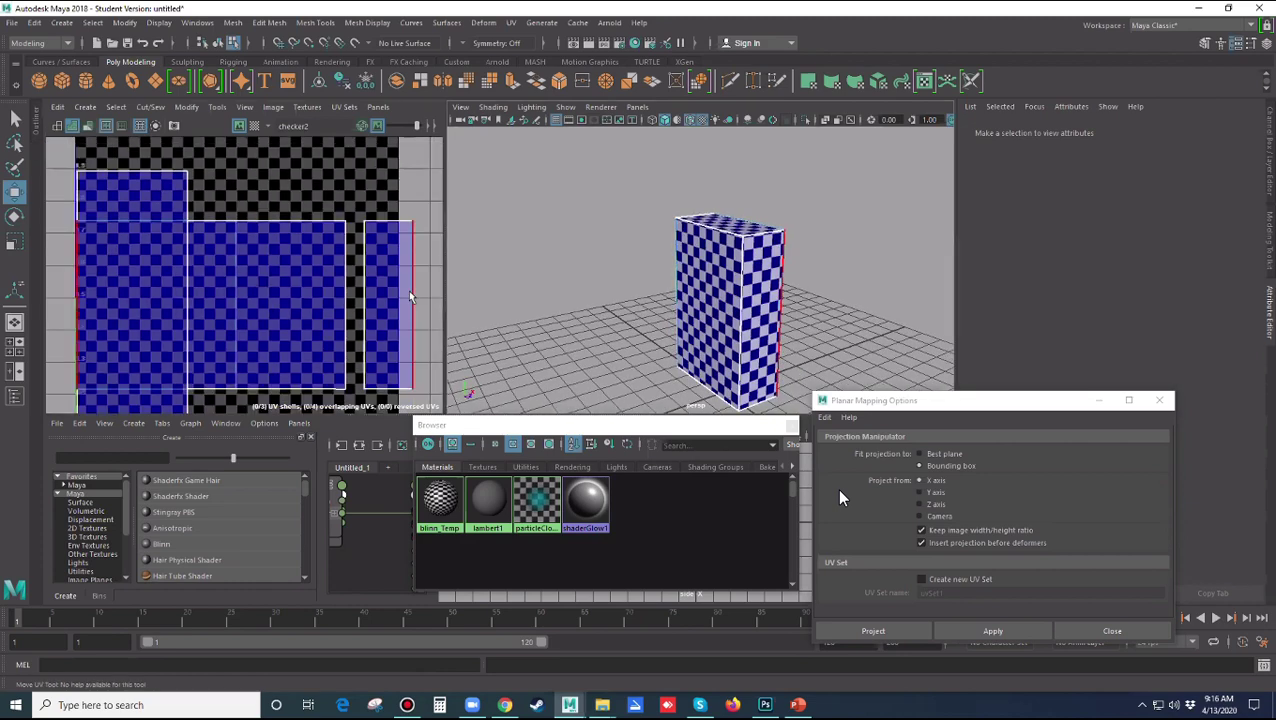
pyautogui.scroll(-1, 409, 296)
pyautogui.keyDown('alt'); pyautogui.moveTo(601, 320); pyautogui.dragTo(592, 294); pyautogui.keyUp('alt')
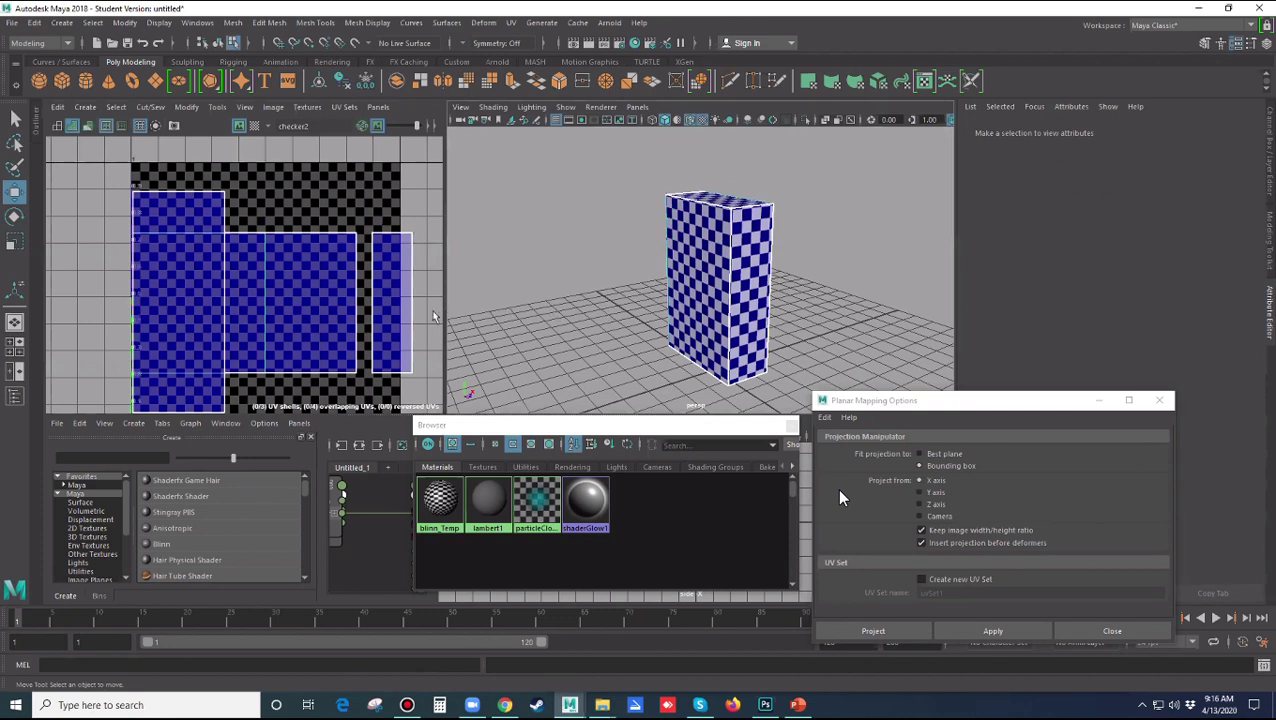
# Step: Join the remaining separate narrow shell to the wide face's free vertical edge with Move and Sew
pyautogui.moveTo(379, 297); pyautogui.dragTo(379, 331, button='right')
pyautogui.click(390, 316)
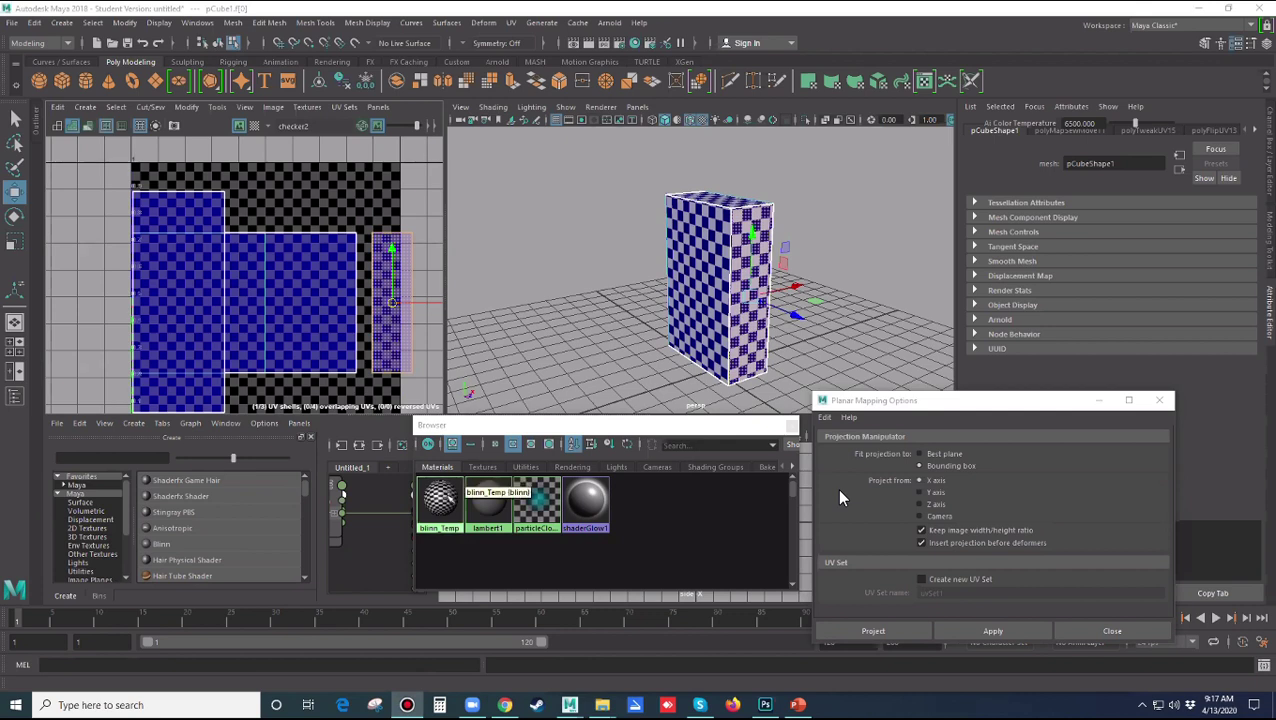
pyautogui.click(524, 425)
pyautogui.moveTo(524, 425); pyautogui.dragTo(528, 416)
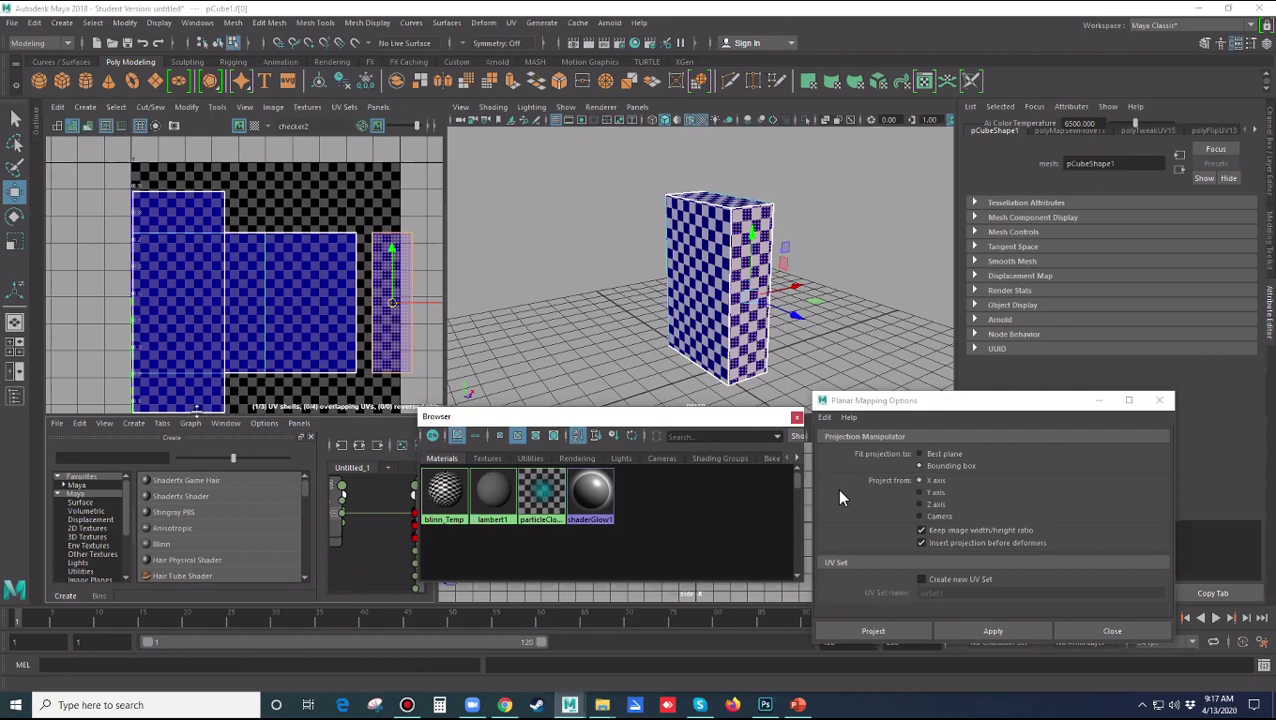
pyautogui.click(620, 303)
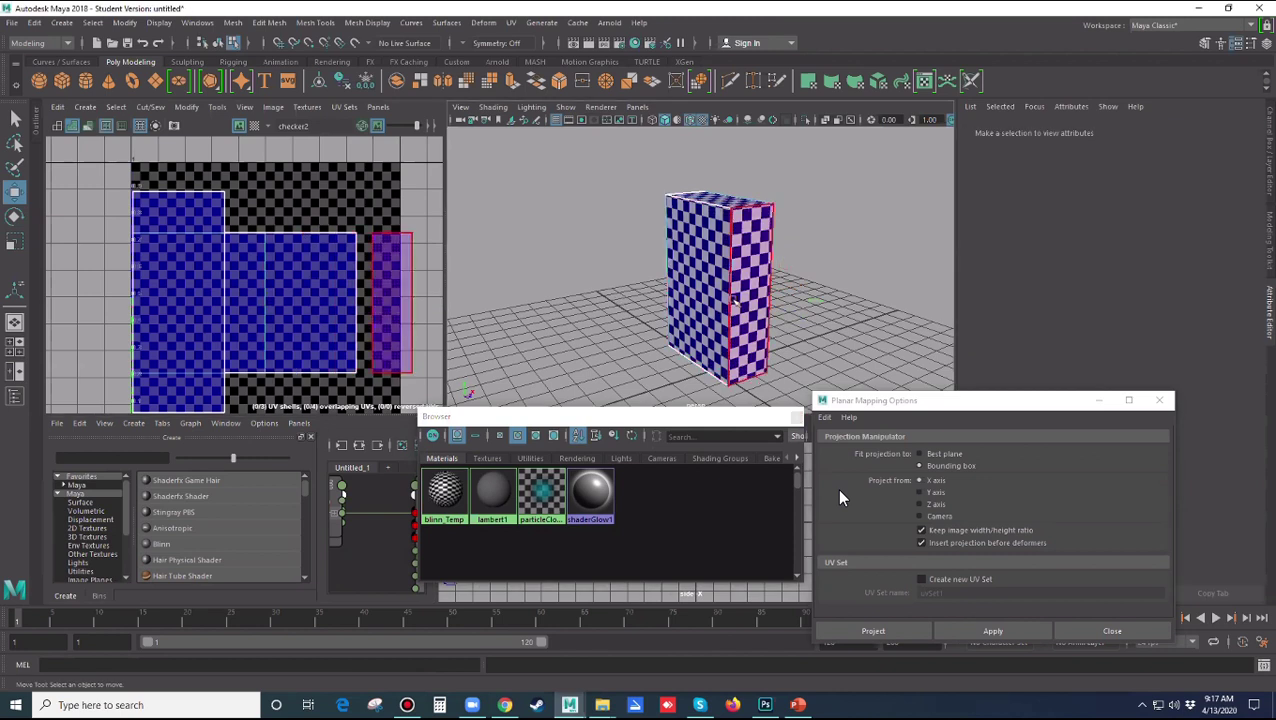
pyautogui.moveTo(381, 307); pyautogui.dragTo(386, 345, button='right')
pyautogui.click(390, 299)
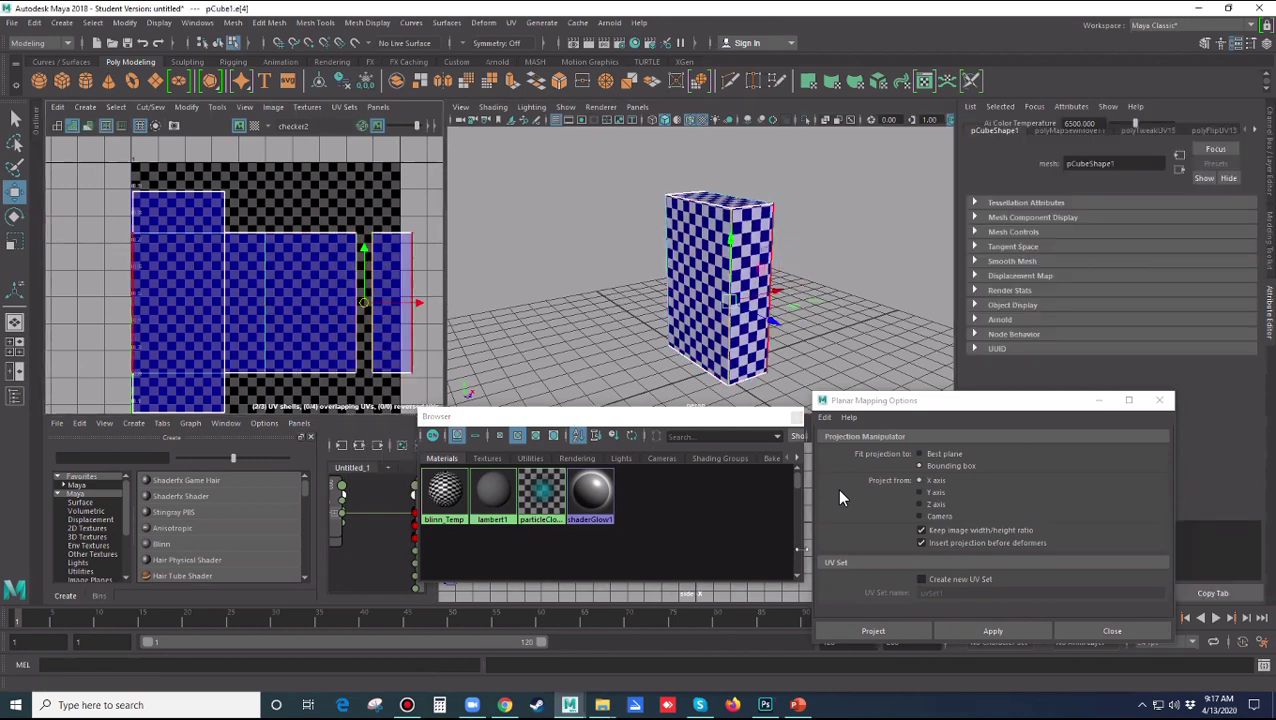
pyautogui.click(150, 107)
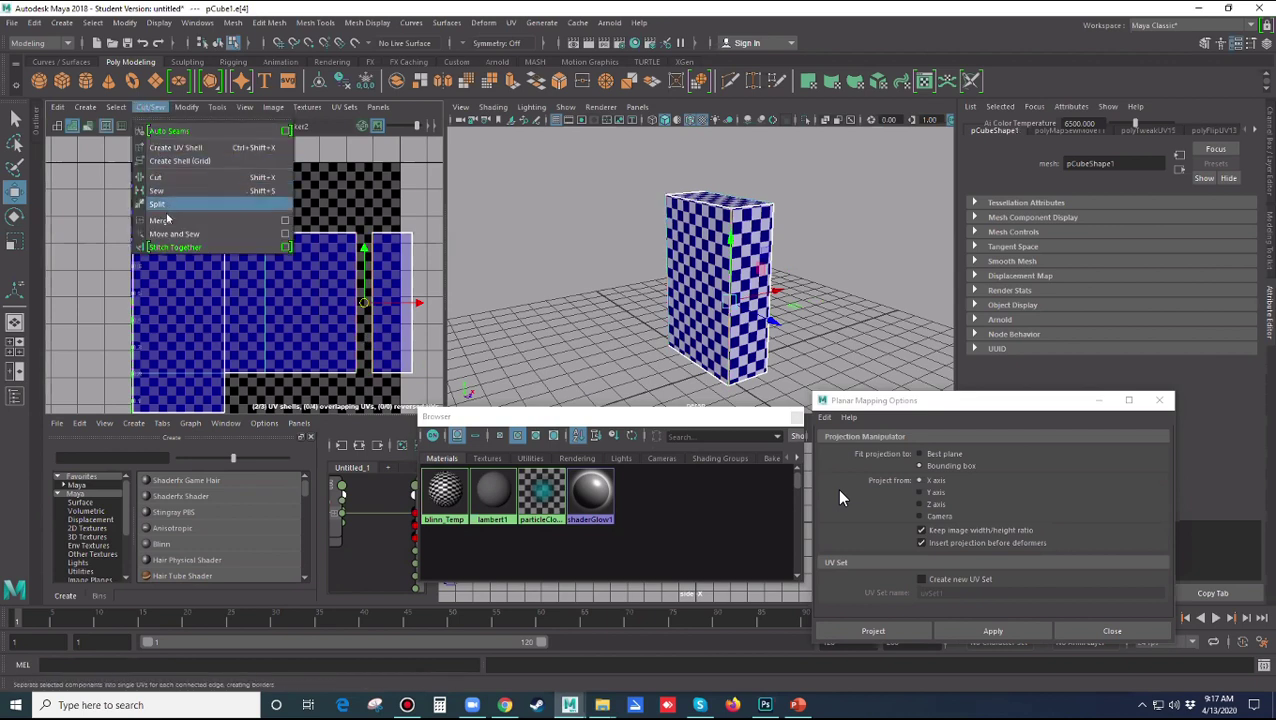
pyautogui.click(166, 237)
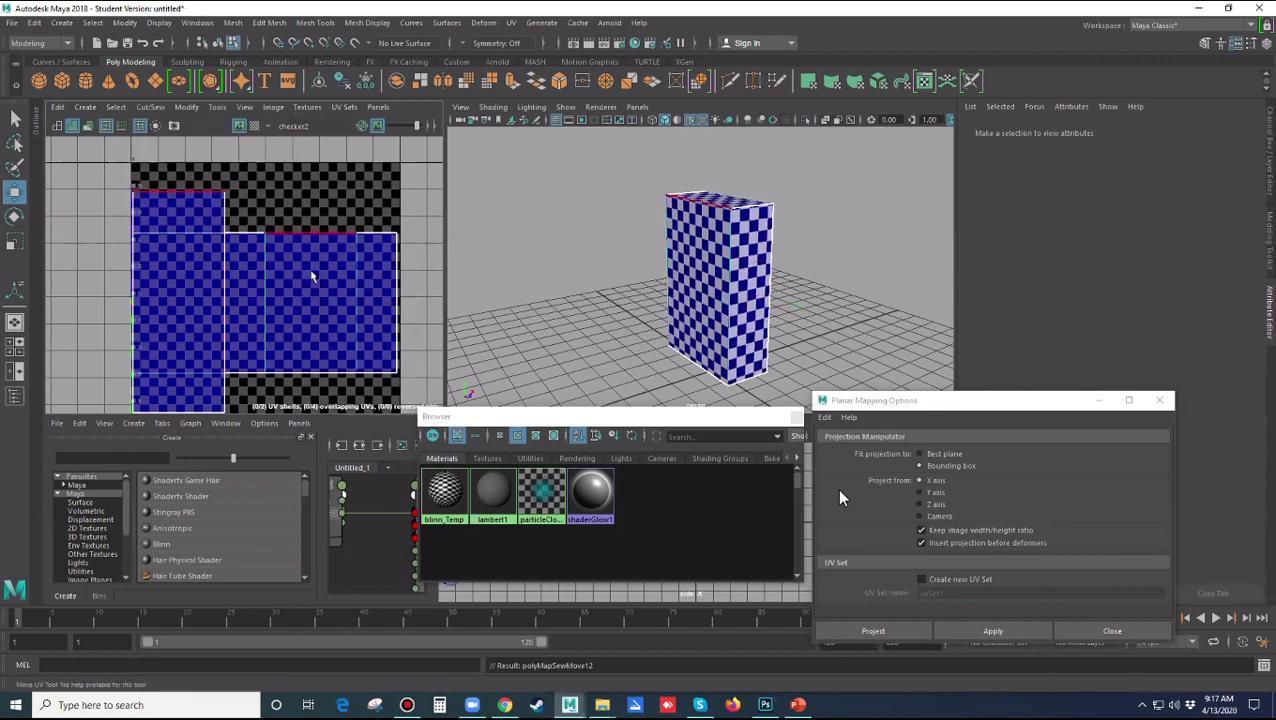
# Step: Select the whole box and save a 2048 × 2048 JPEG UV snapshot, adding 2 to the end of the existing snapshot file name
pyautogui.moveTo(714, 283); pyautogui.dragTo(758, 263, button='right')
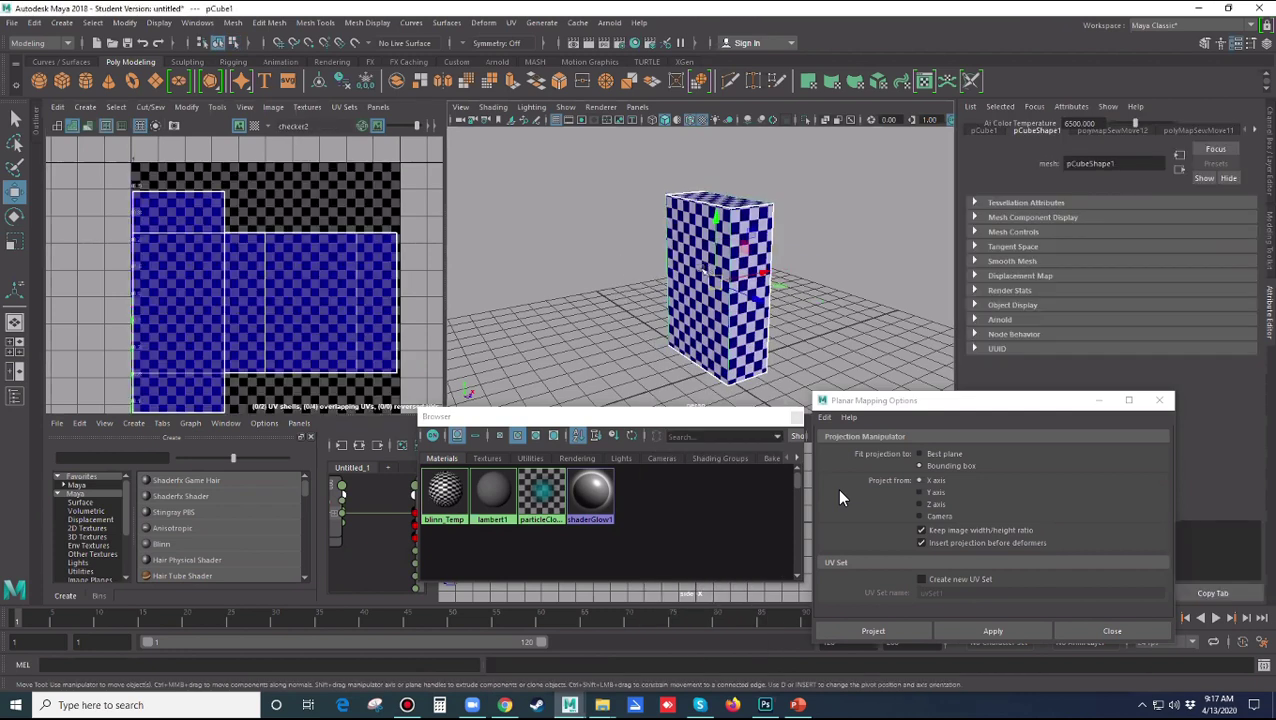
pyautogui.click(279, 108)
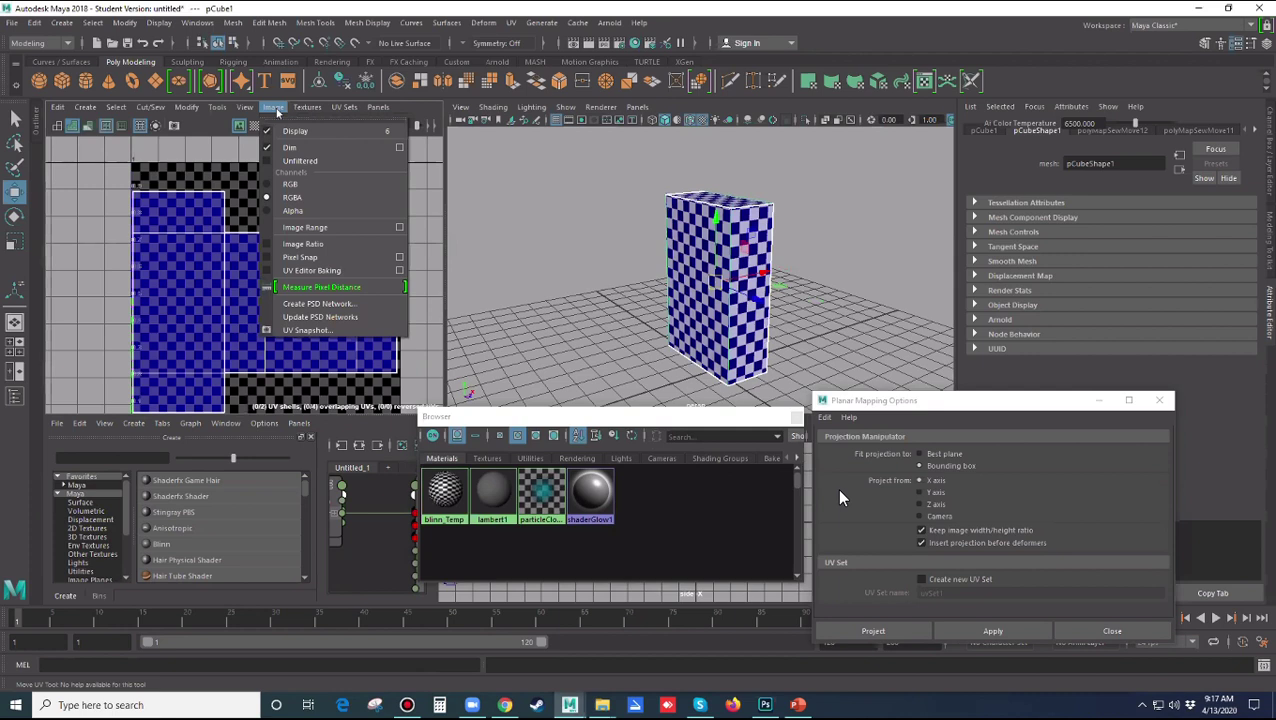
pyautogui.click(305, 330)
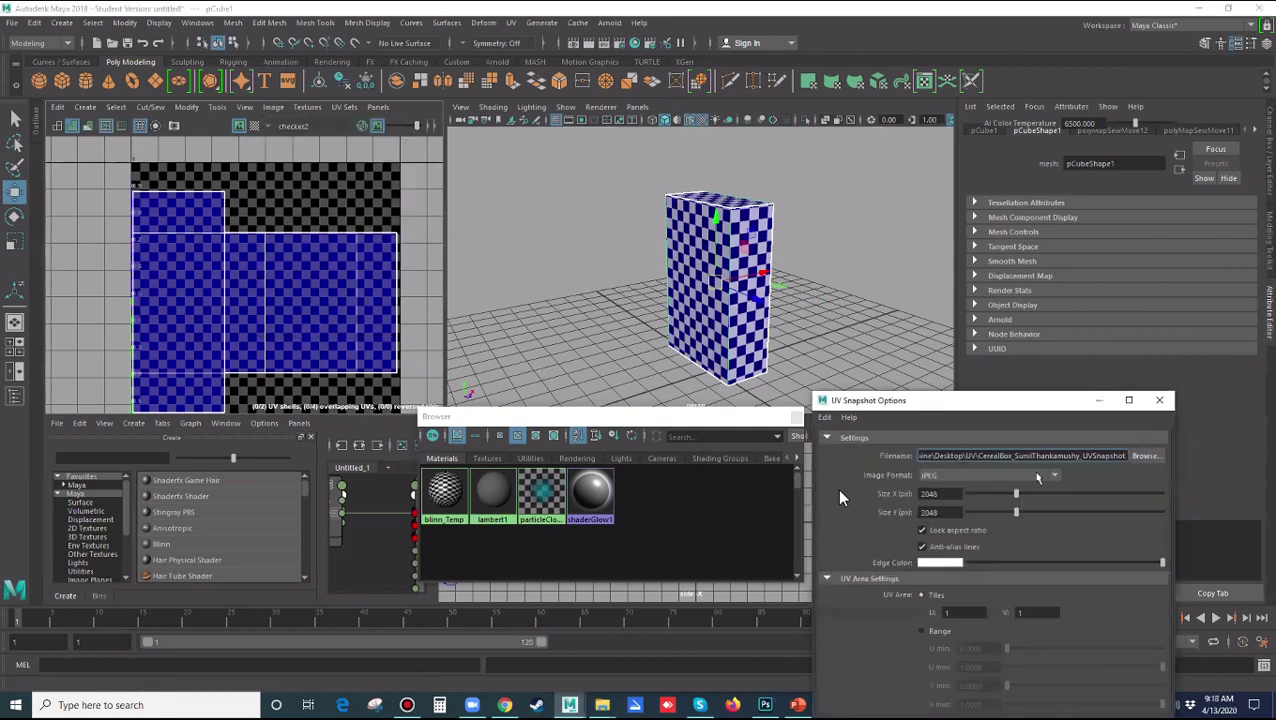
pyautogui.moveTo(1023, 398); pyautogui.dragTo(894, 293)
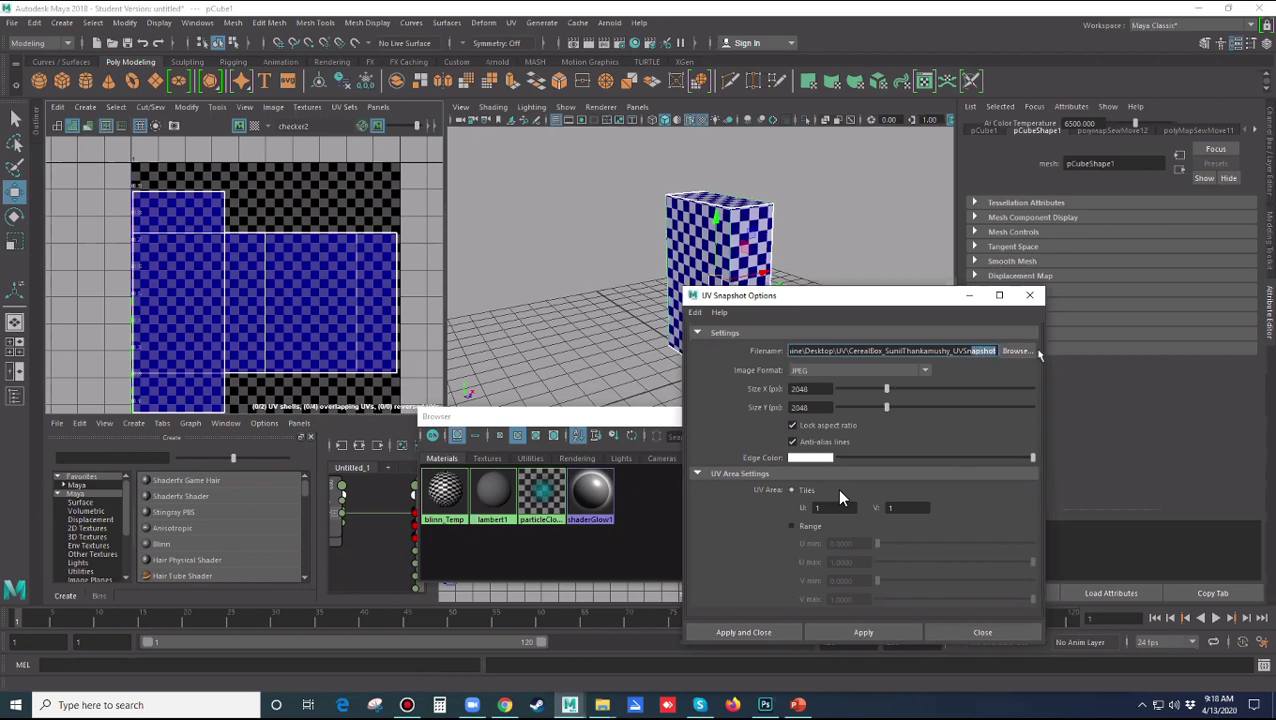
pyautogui.write('2')
pyautogui.click(743, 632)
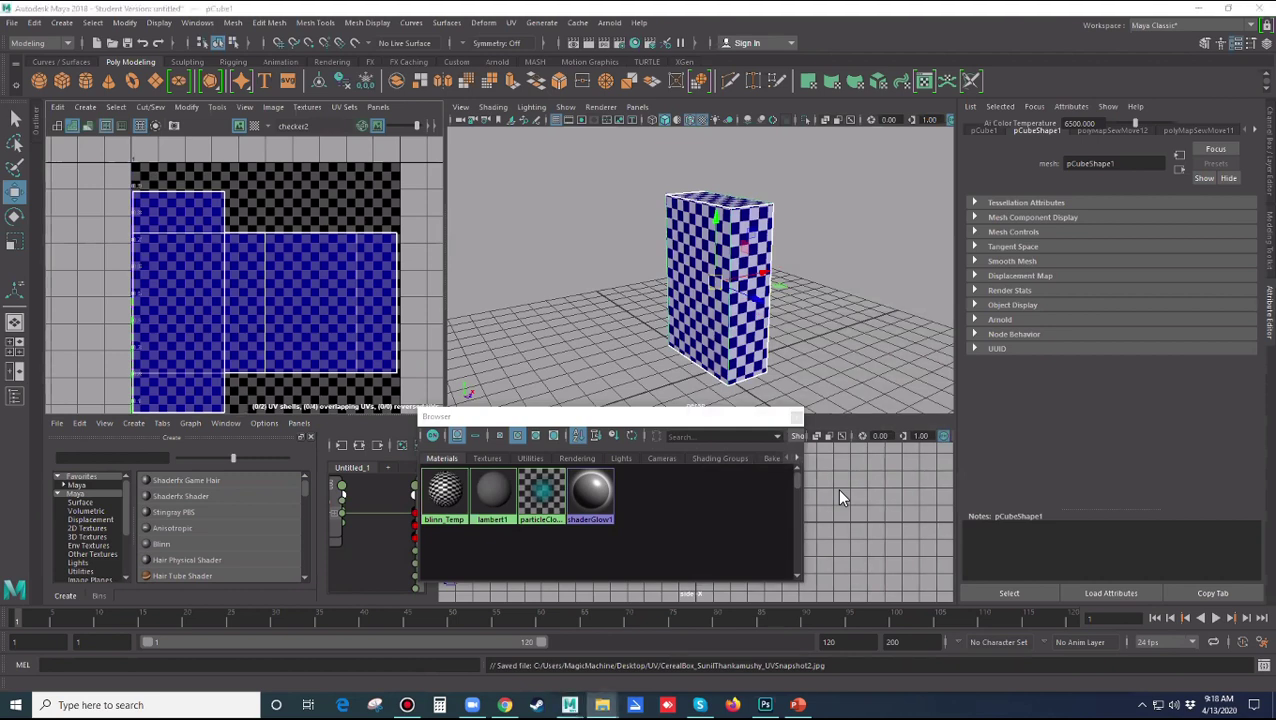
# Step: Switch to File Explorer, open the new UVSnapshot2 image from the desktop's UV folder, examine it full screen and close it
pyautogui.moveTo(535, 667); pyautogui.dragTo(661, 670)
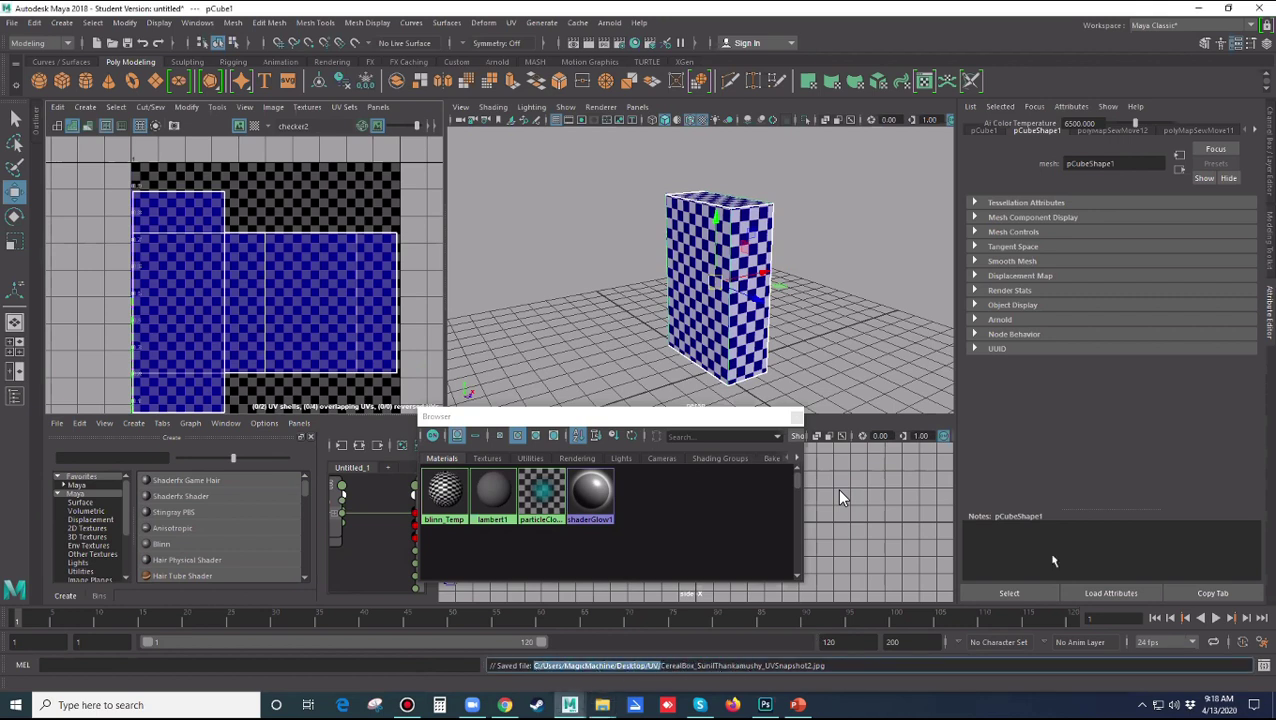
pyautogui.press('super+e')
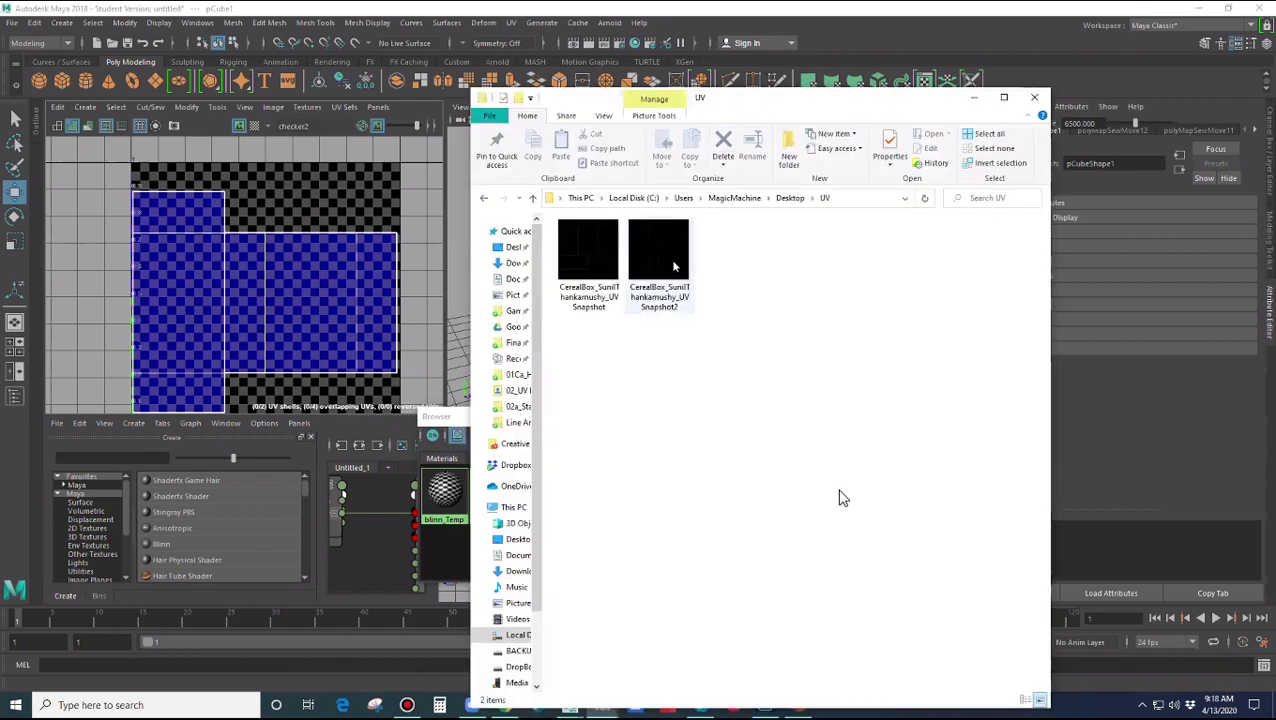
pyautogui.doubleClick(670, 258)
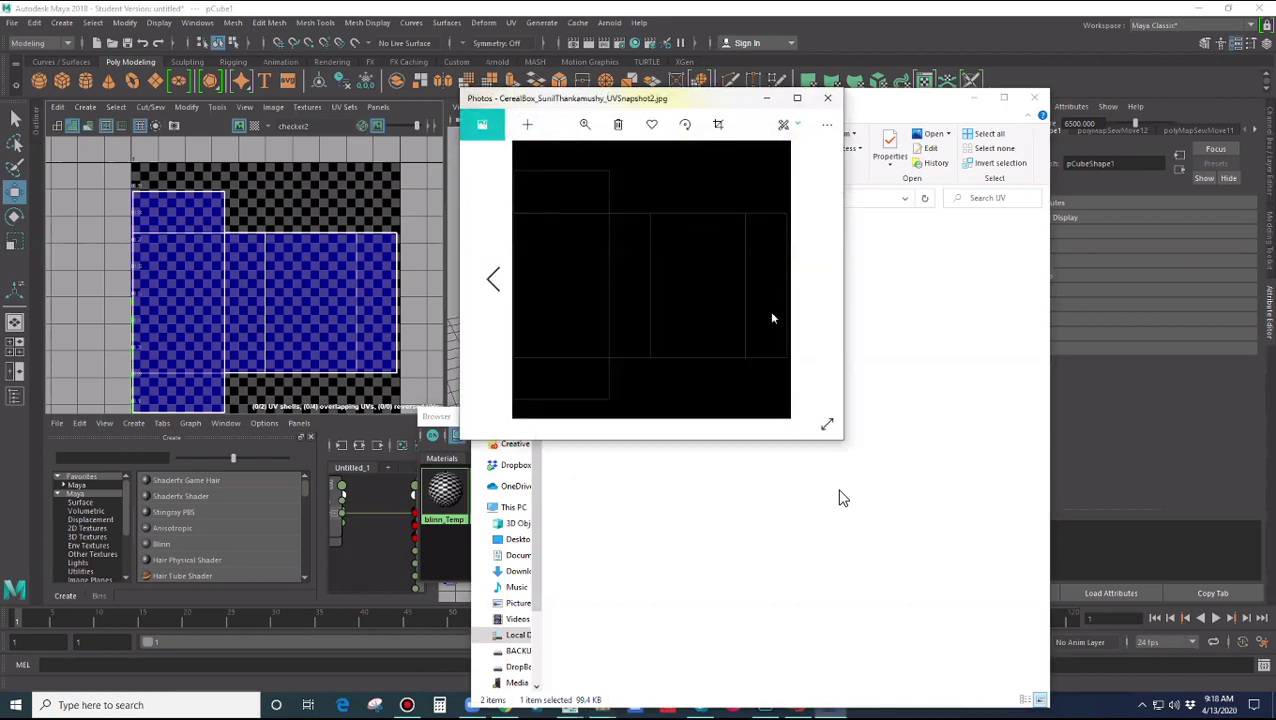
pyautogui.click(797, 97)
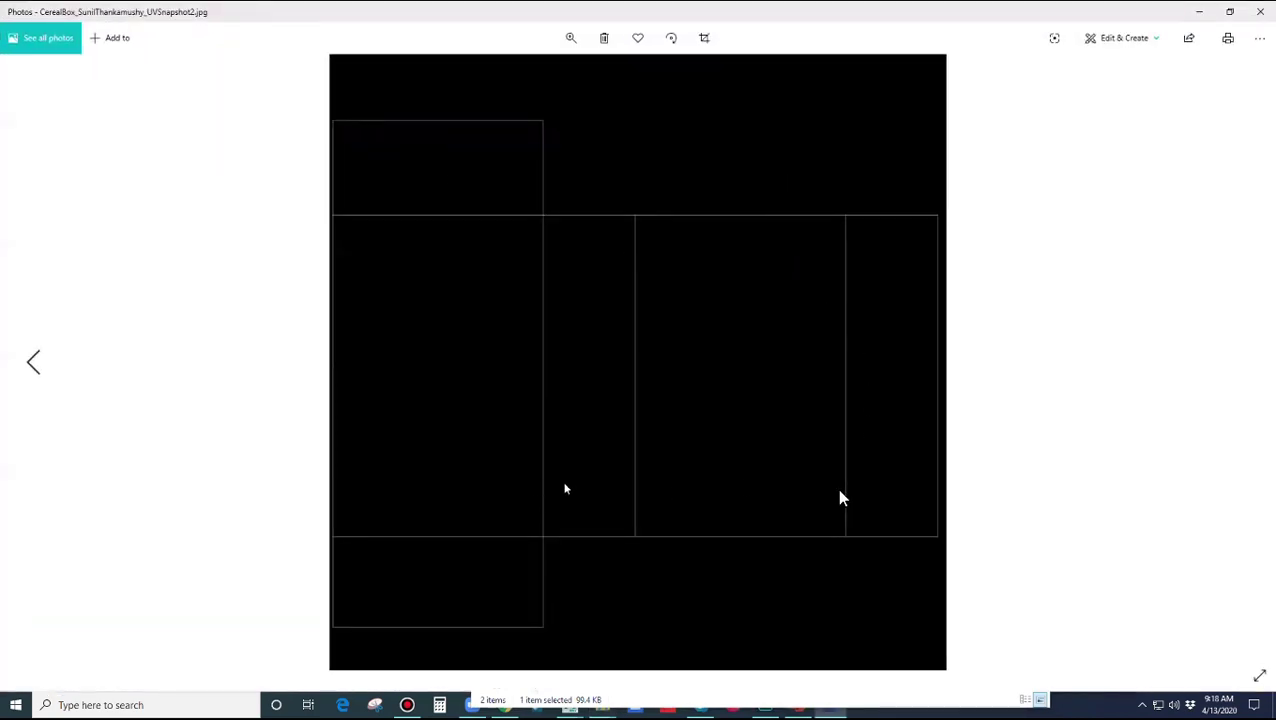
pyautogui.click(1260, 11)
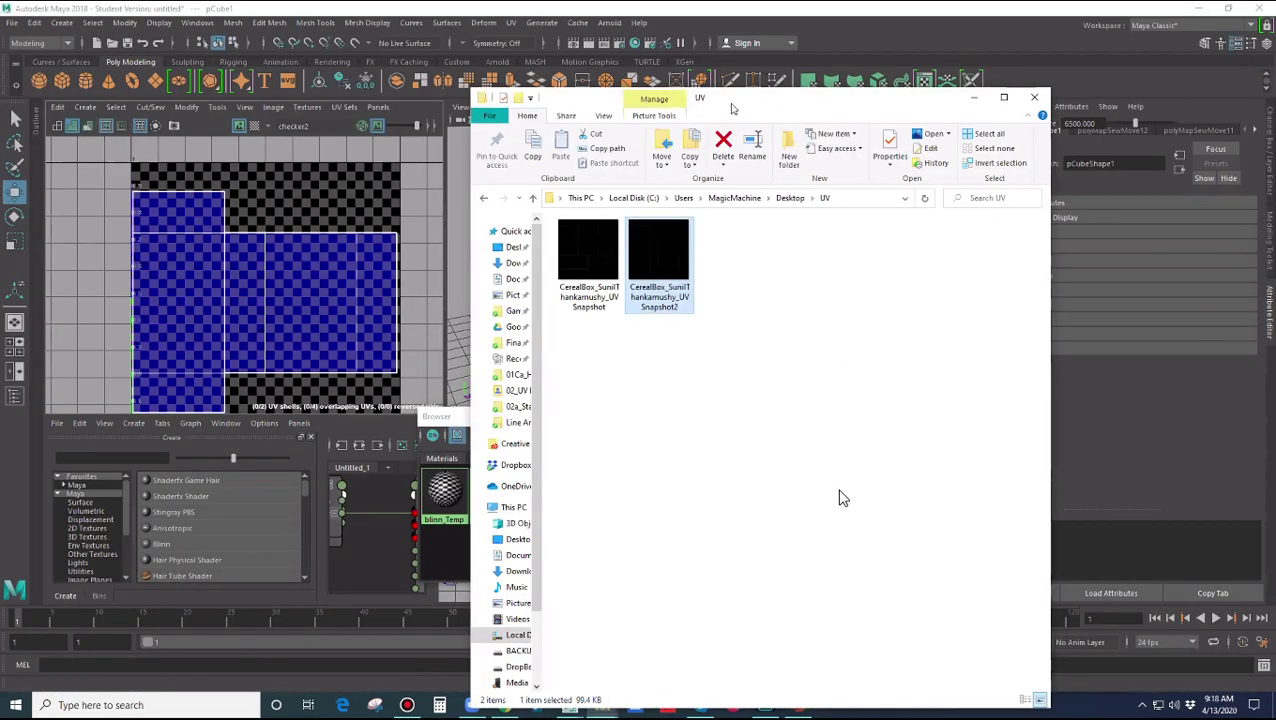